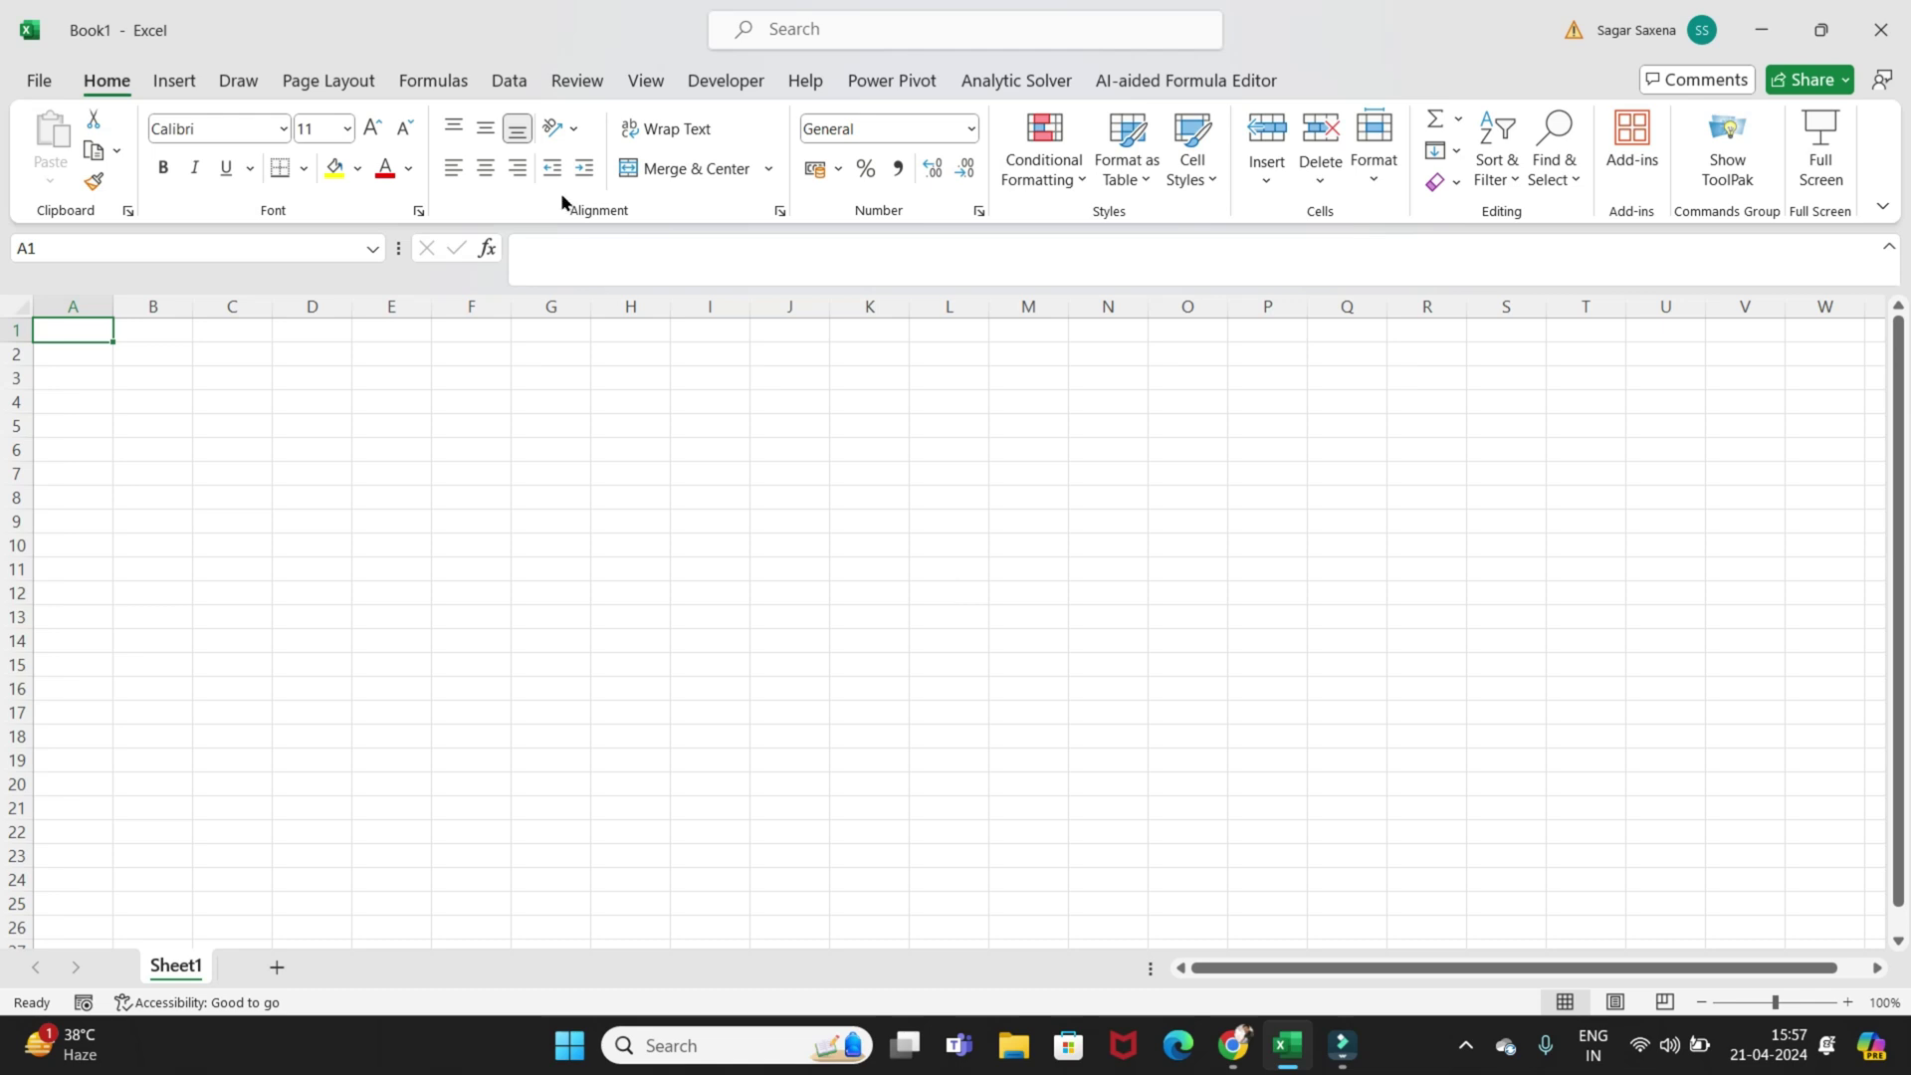
# - Start importing data from the PQ Excel workbook stored on the Desktop
pyautogui.click(510, 85)
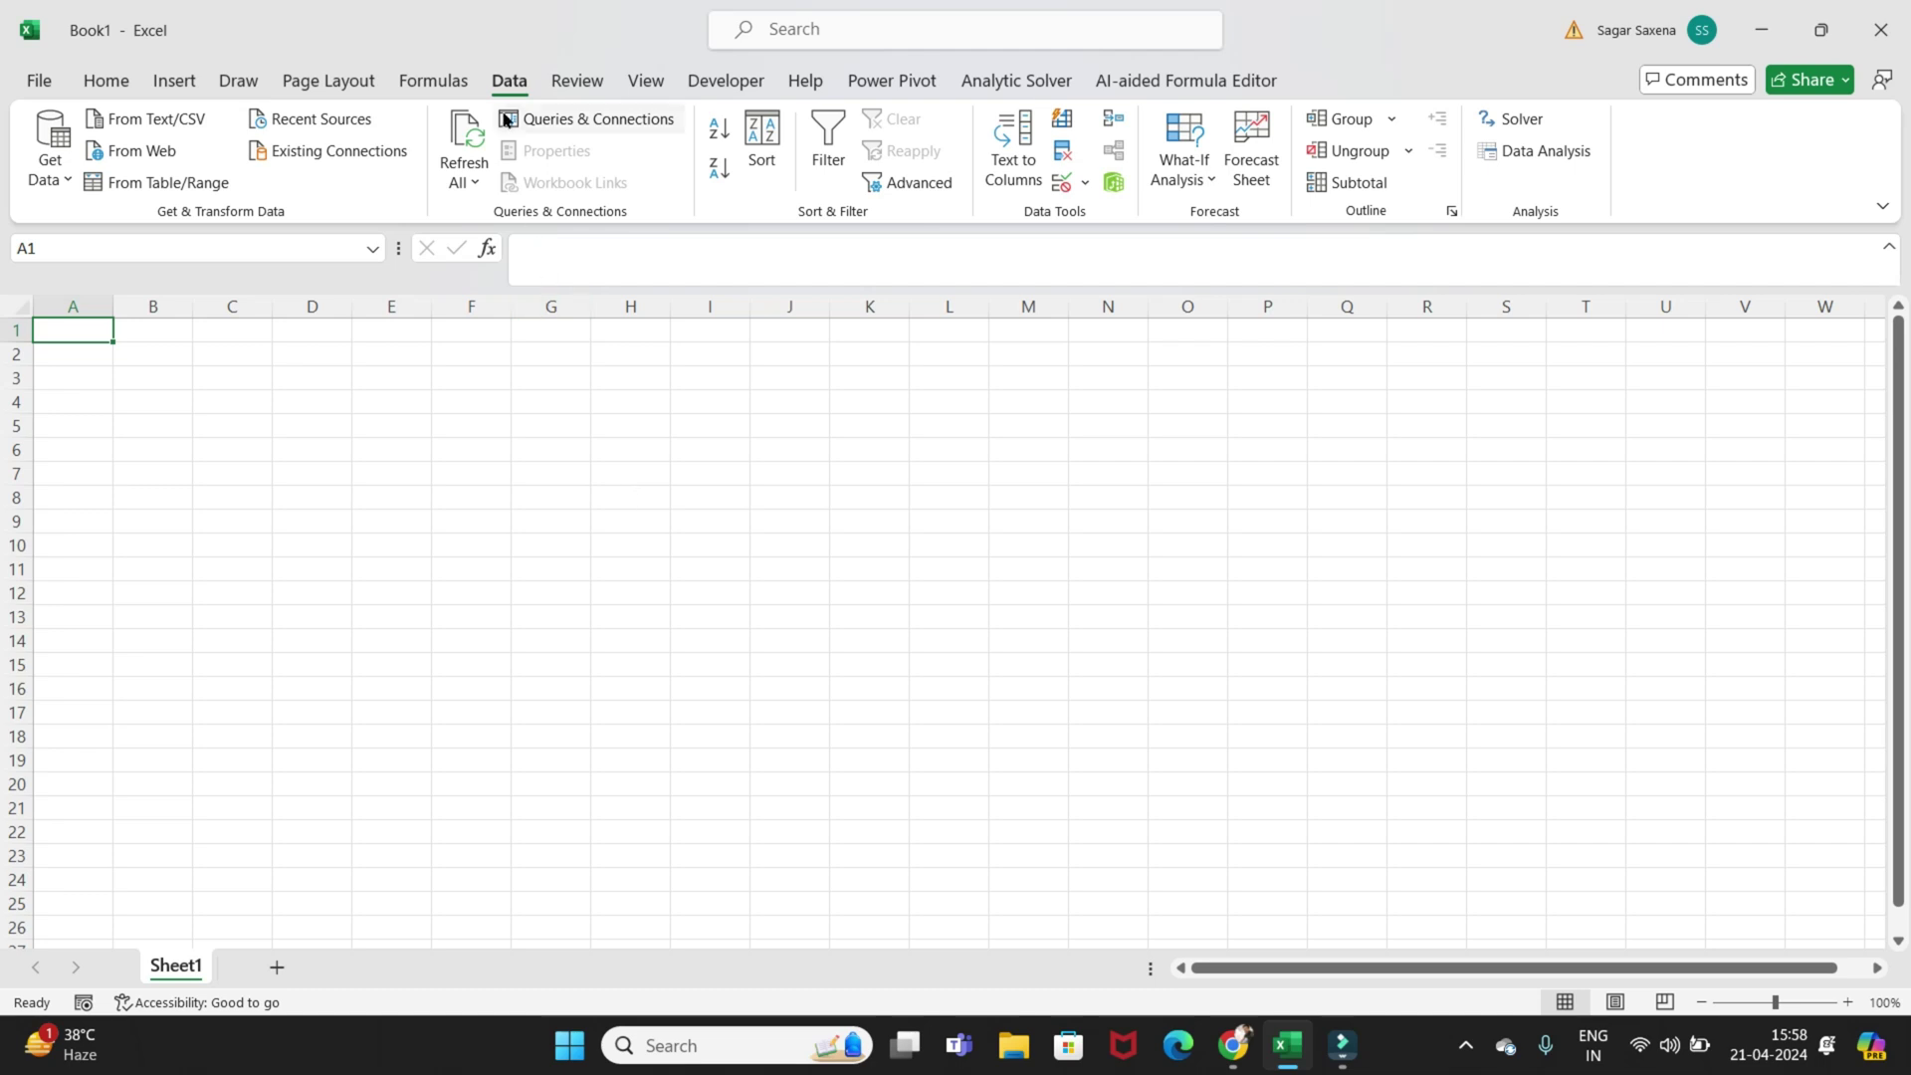
pyautogui.click(45, 185)
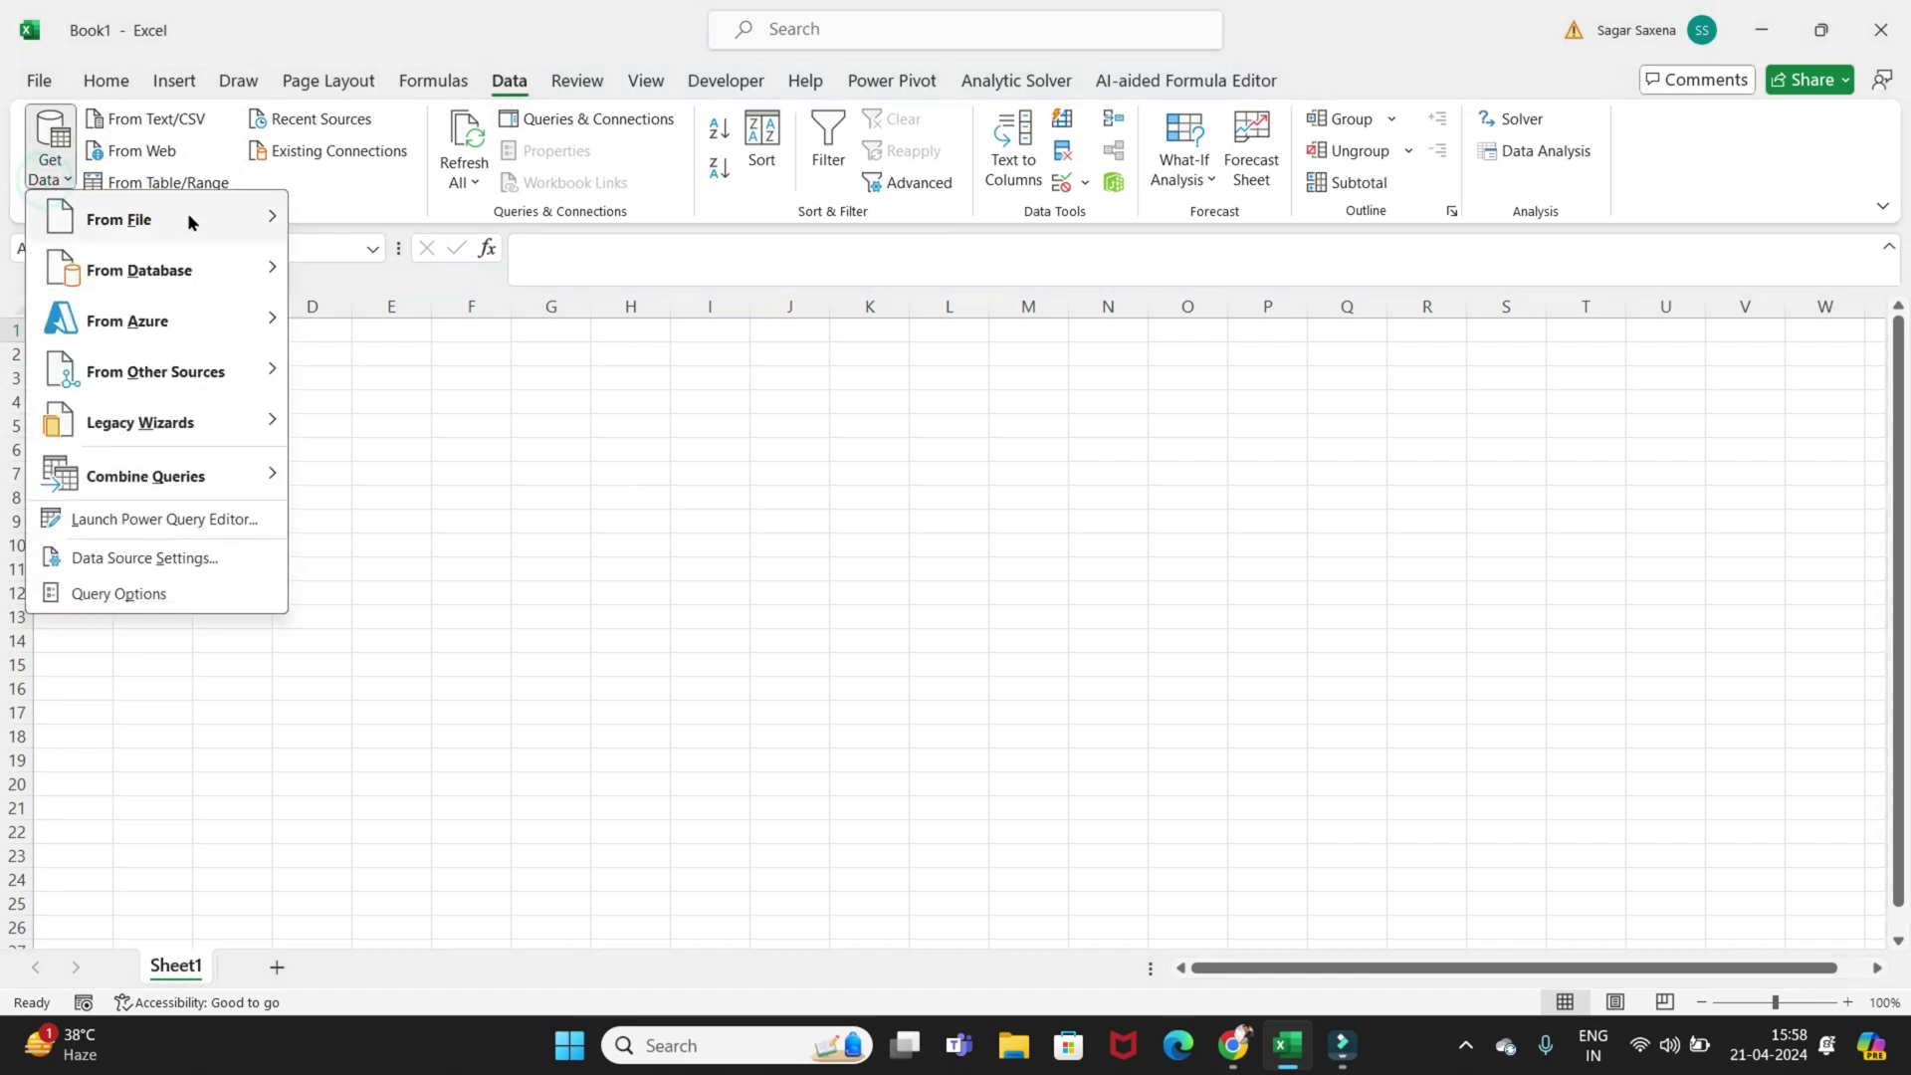
pyautogui.moveTo(217, 215)
pyautogui.click(450, 221)
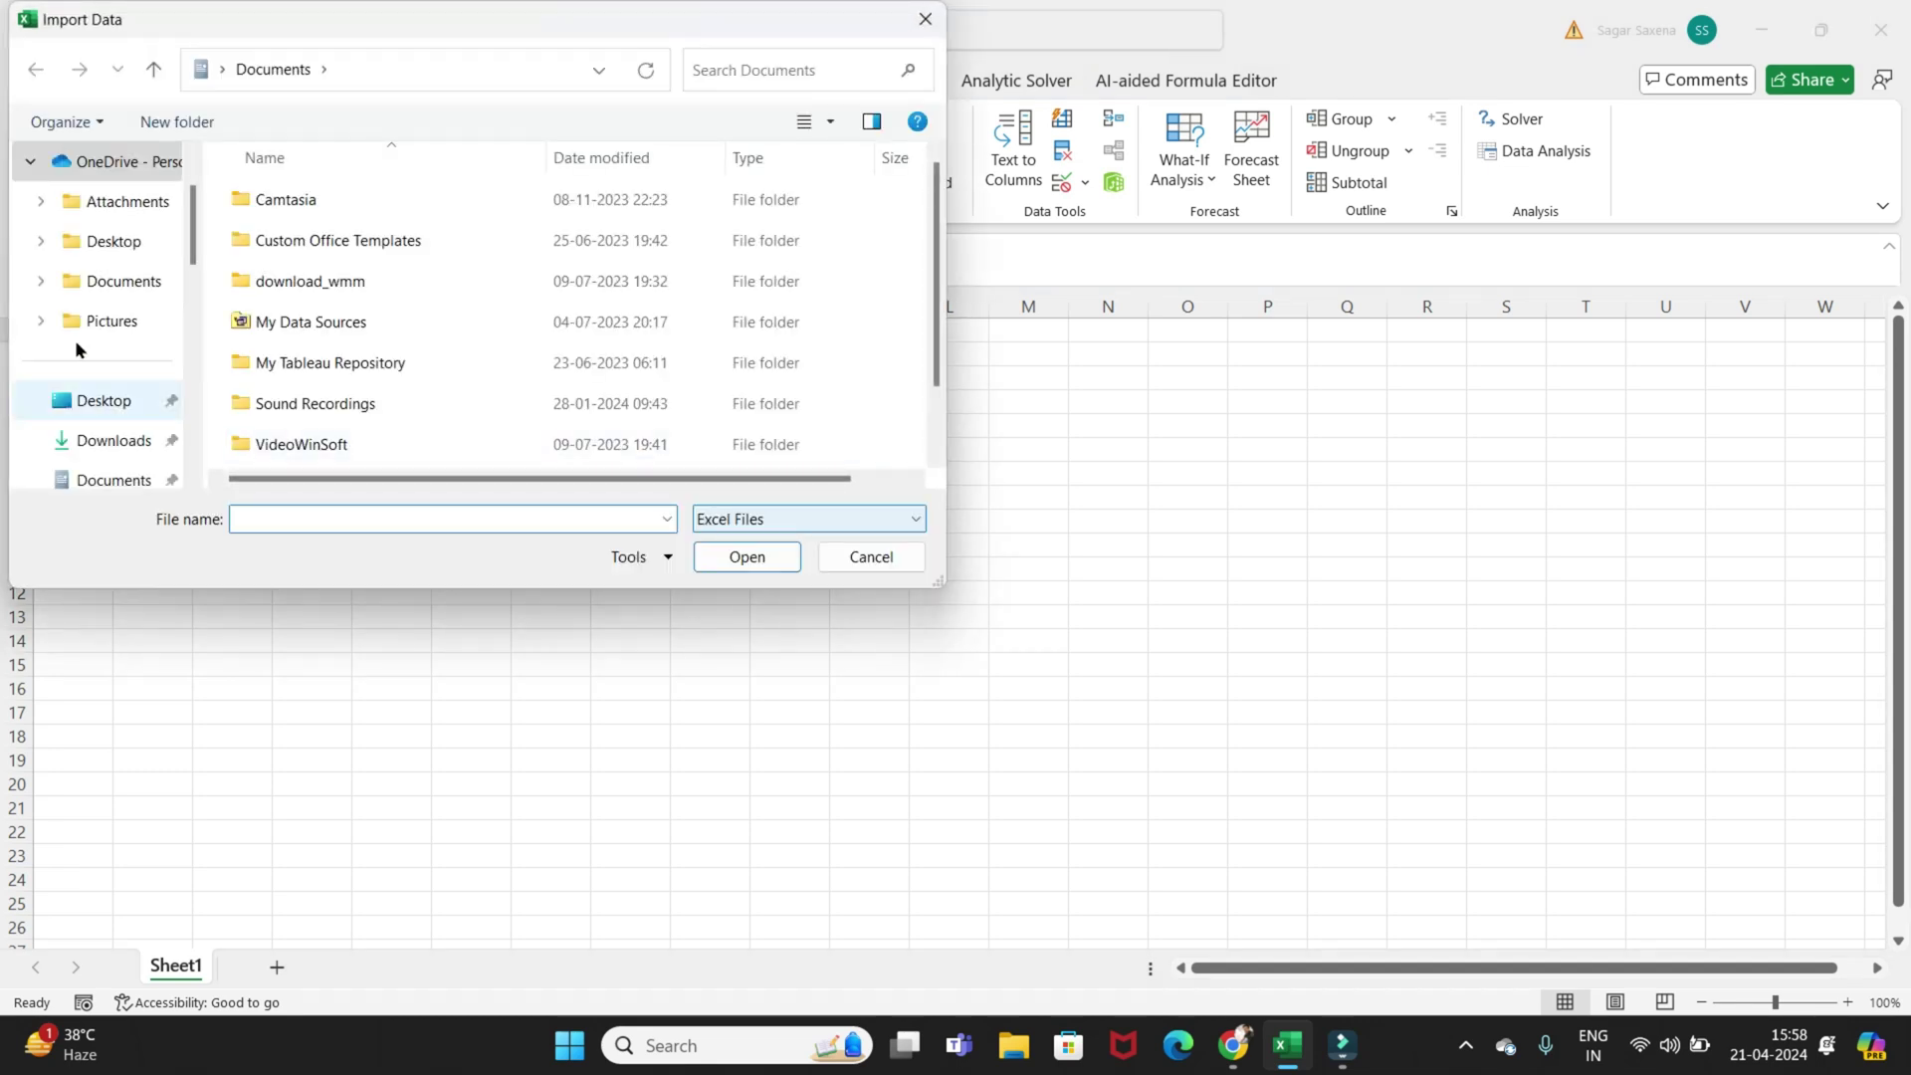
pyautogui.click(92, 399)
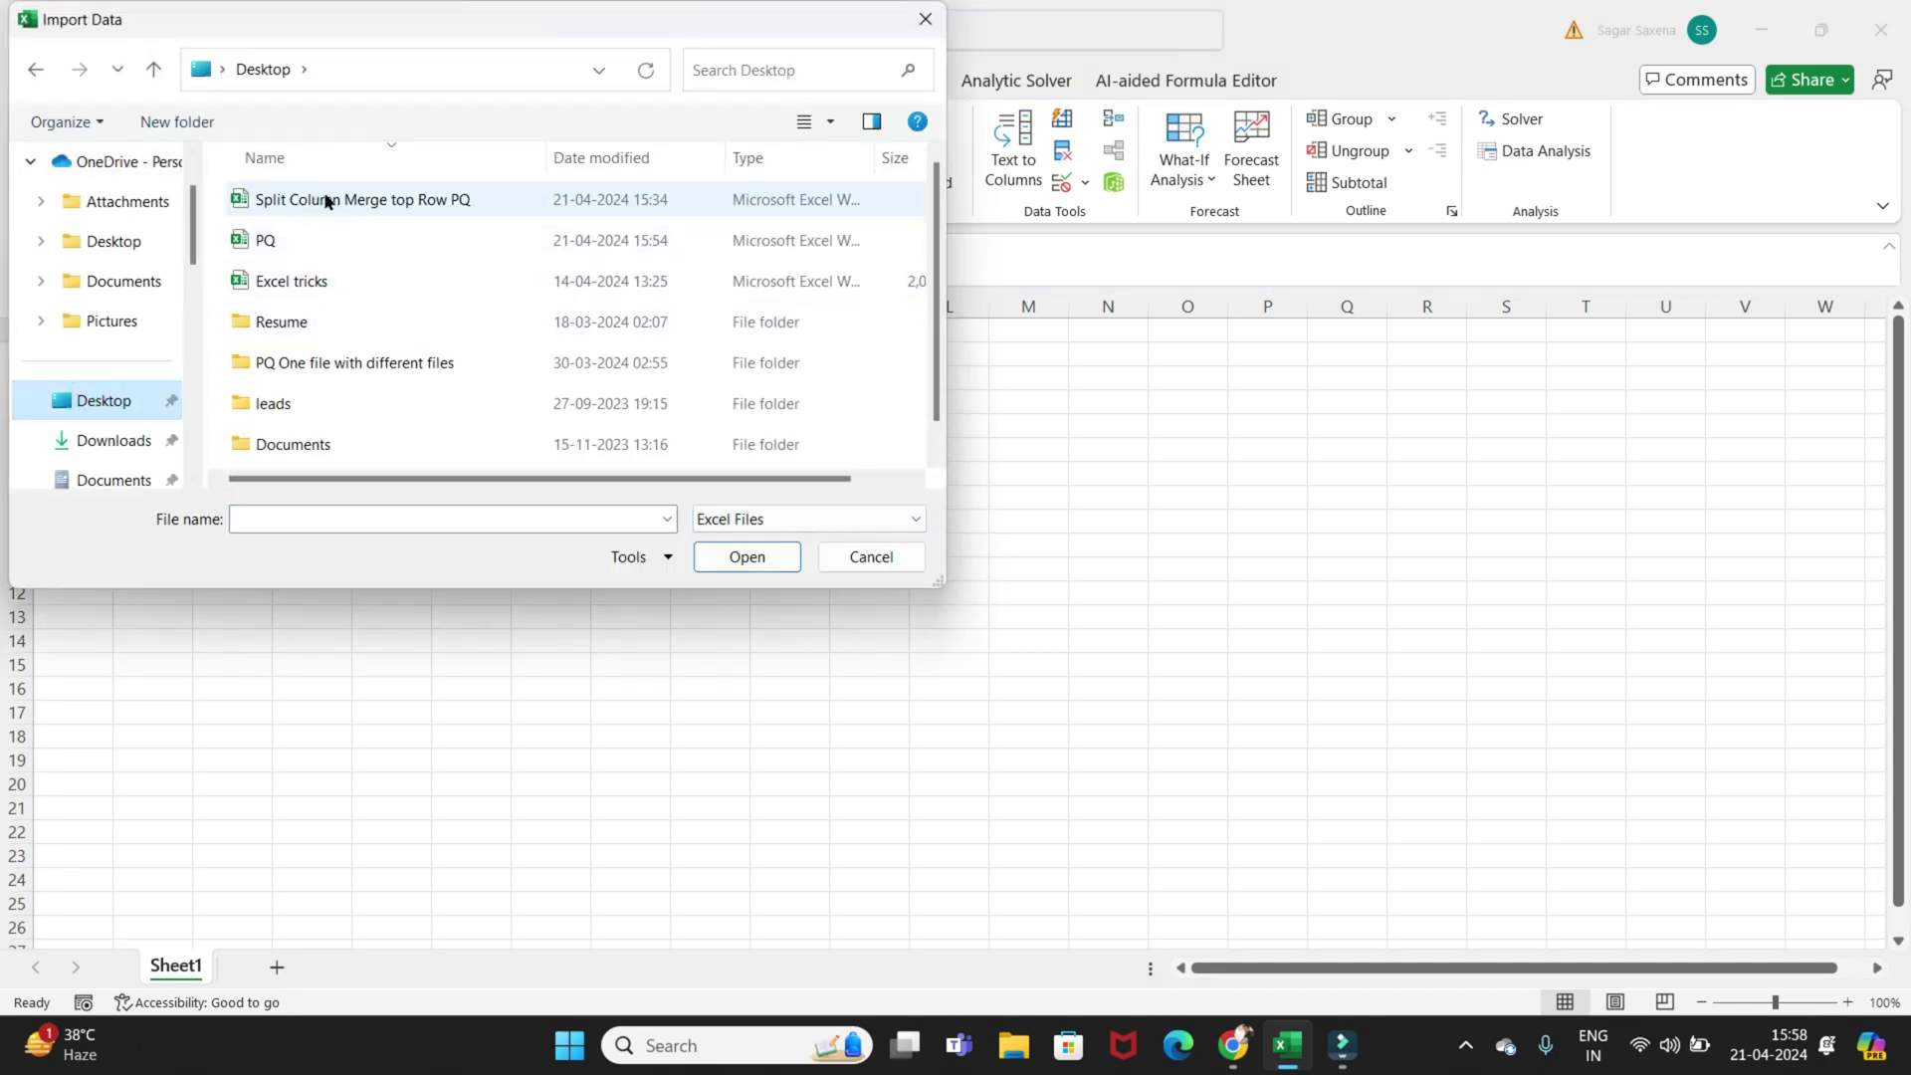
pyautogui.doubleClick(315, 231)
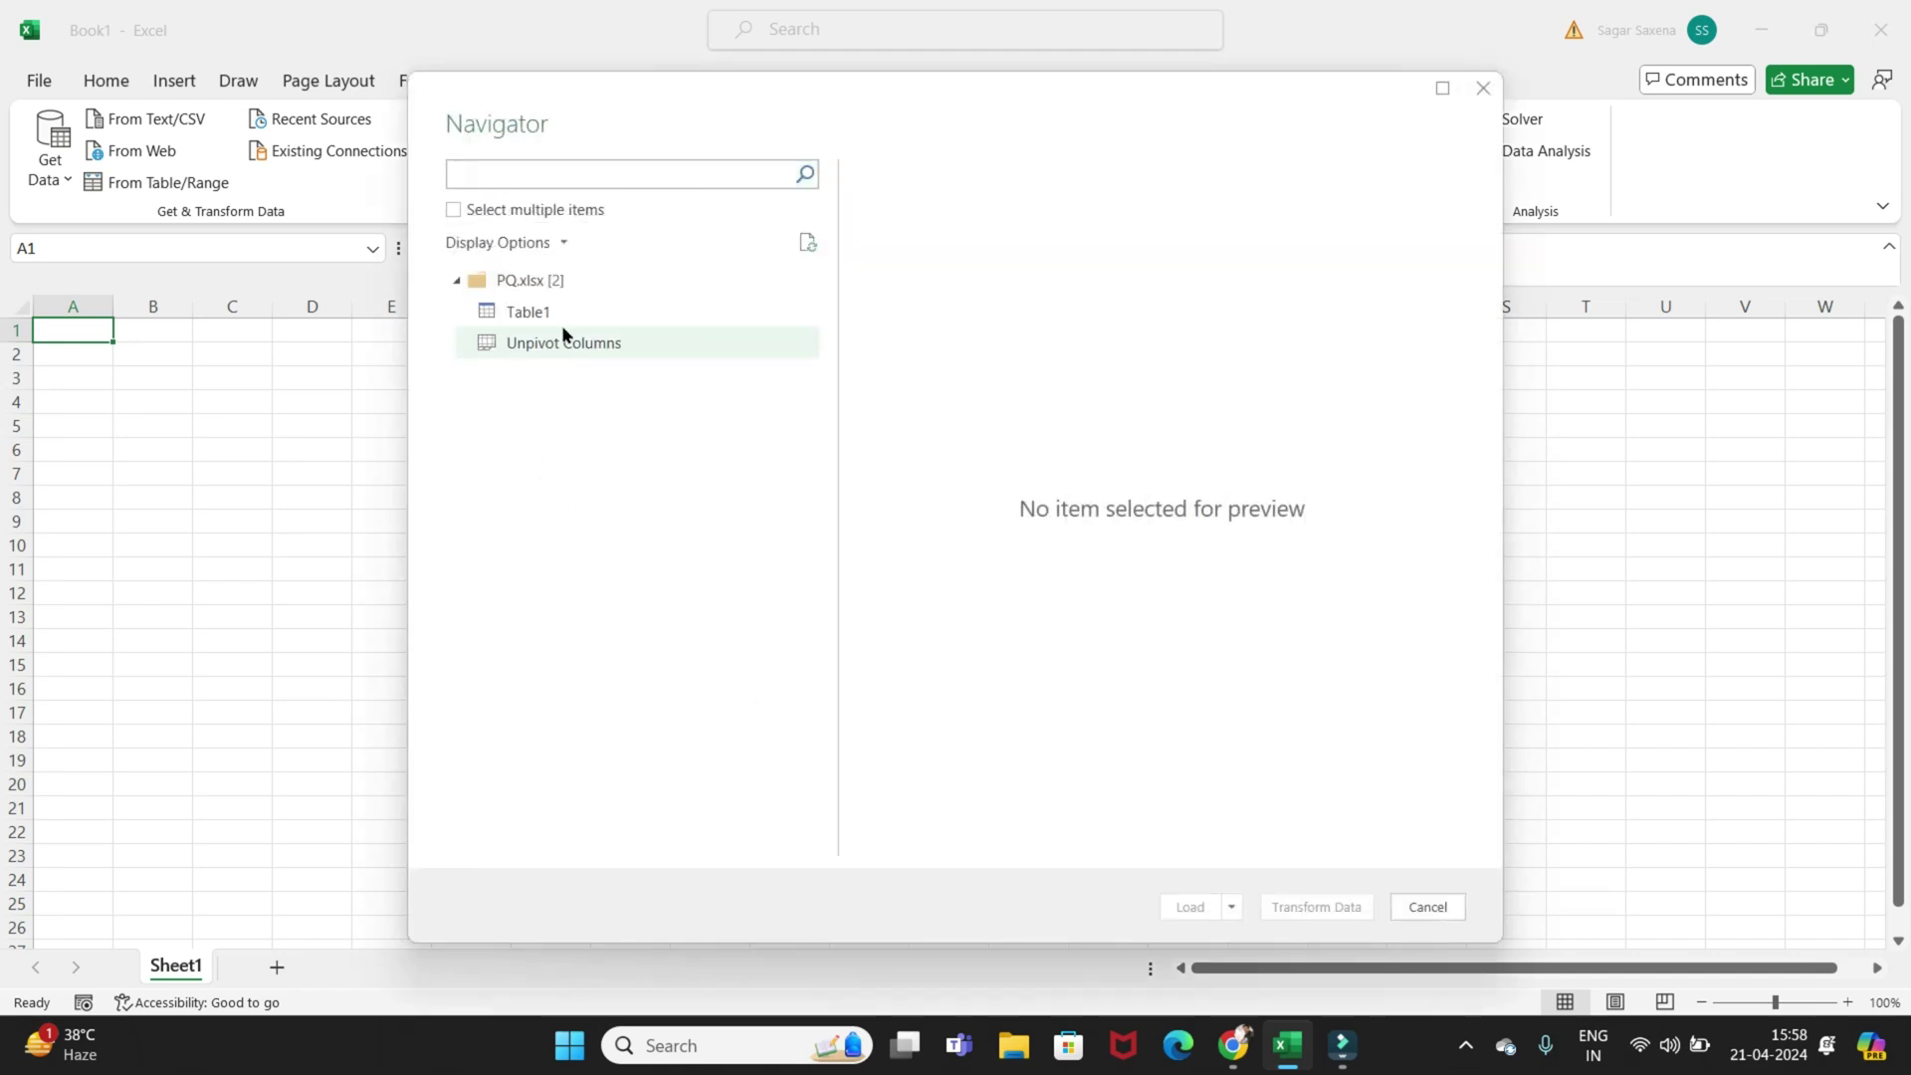
# - Load the Unpivot Columns sheet into the workbook as a table and close the Queries & Connections pane
pyautogui.click(627, 348)
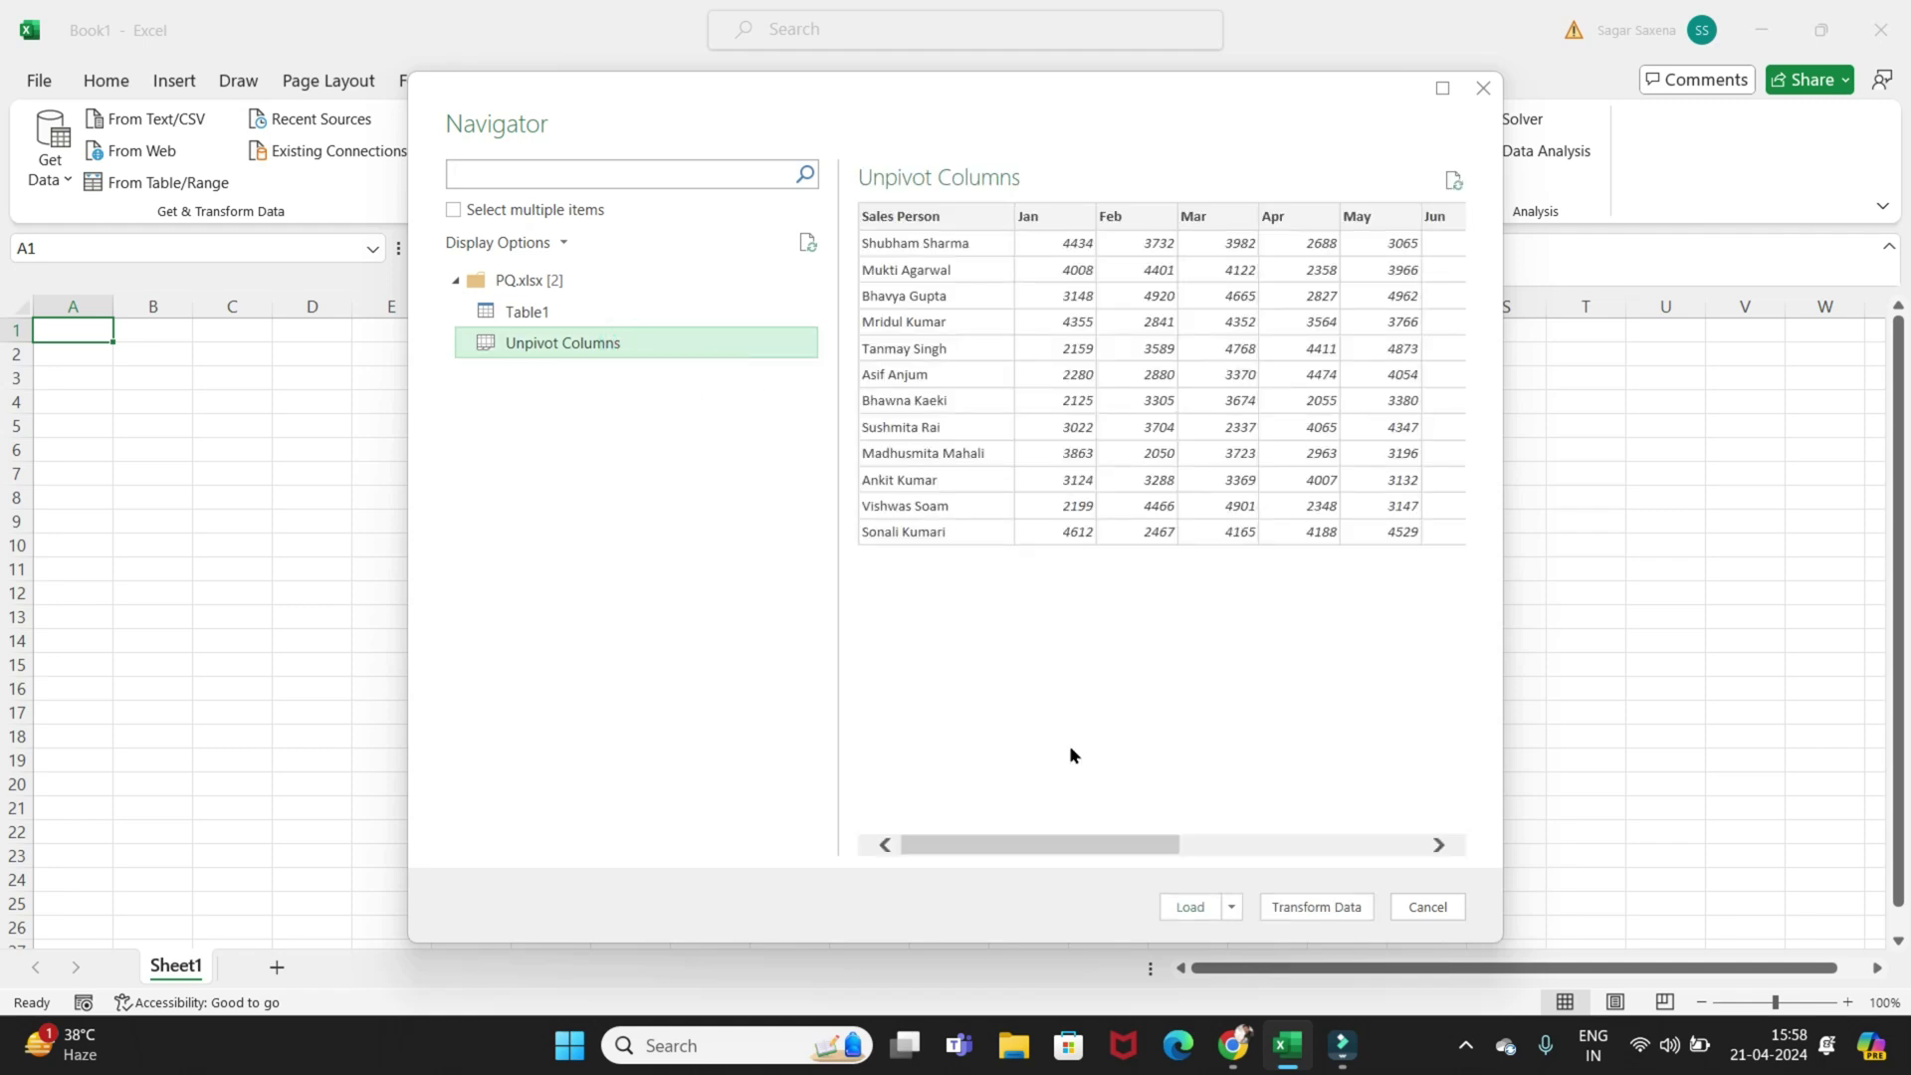
pyautogui.click(1184, 908)
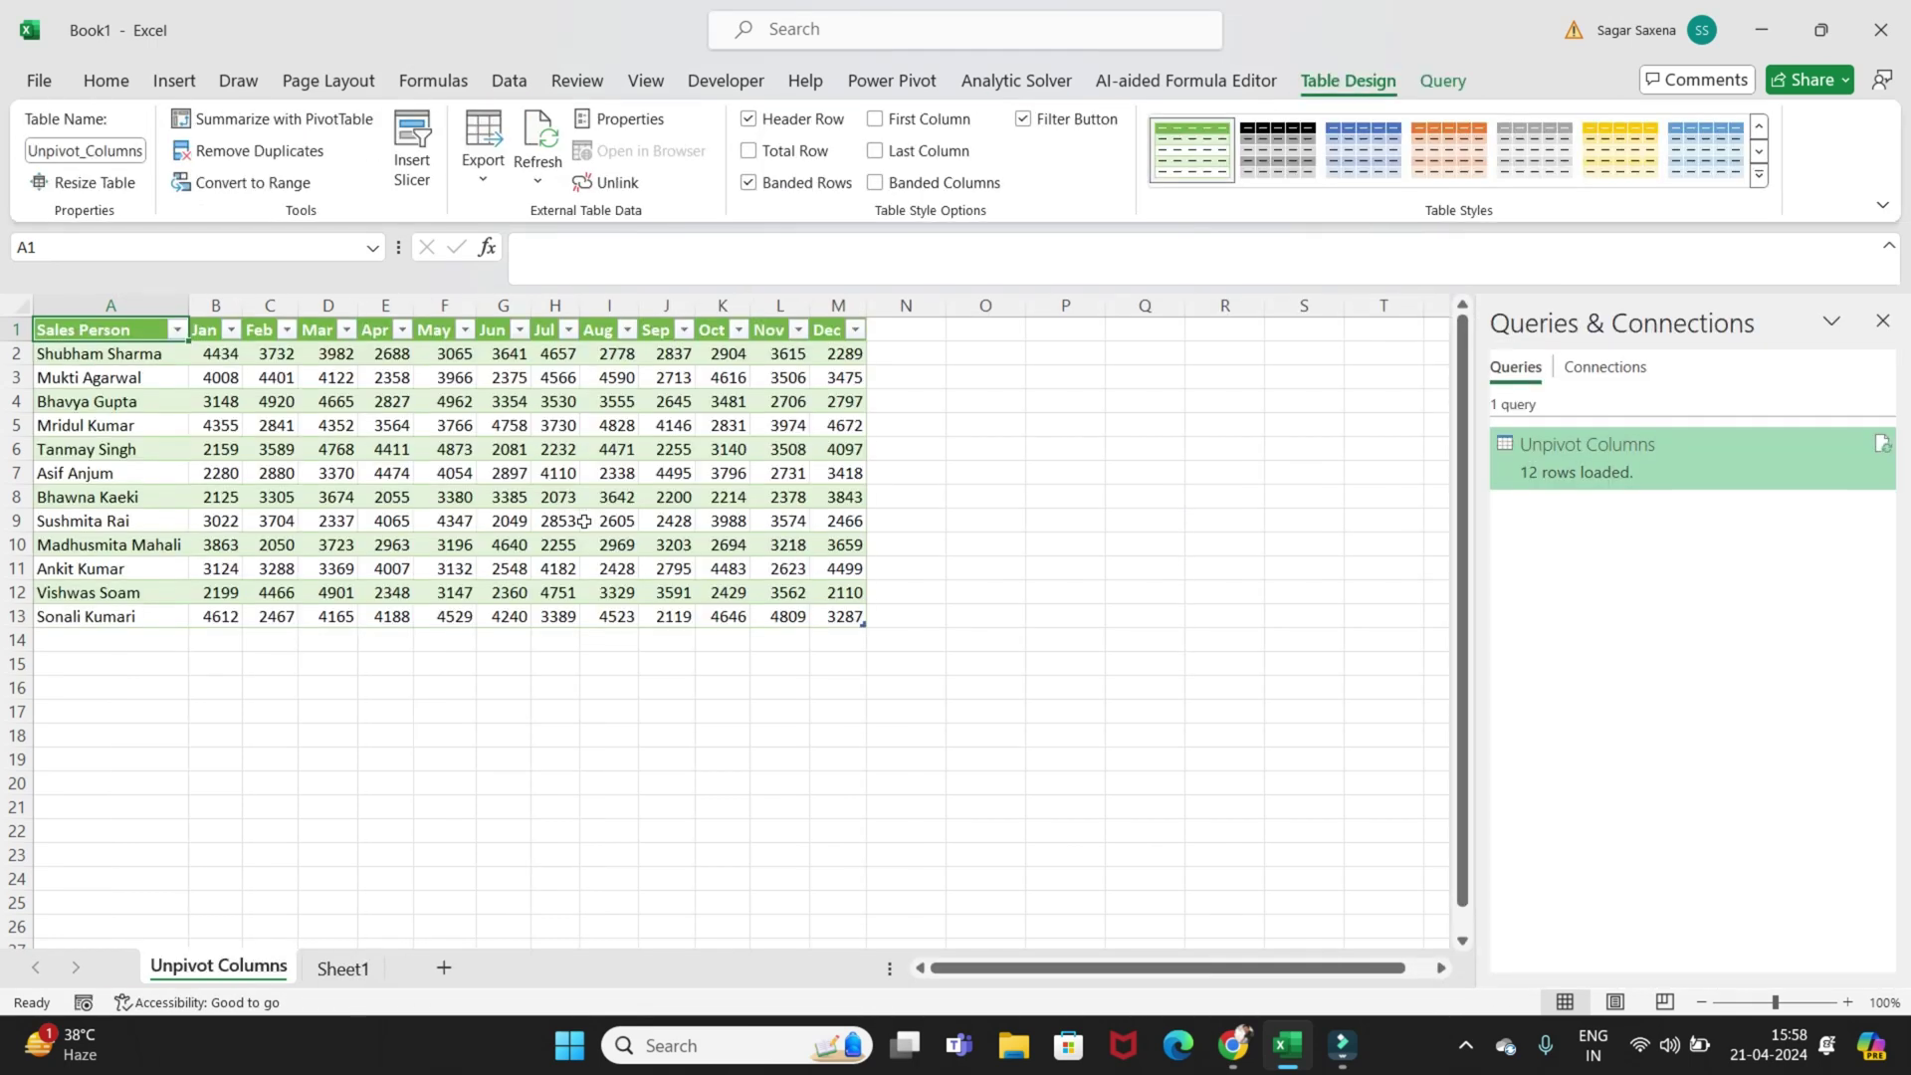
pyautogui.click(1882, 321)
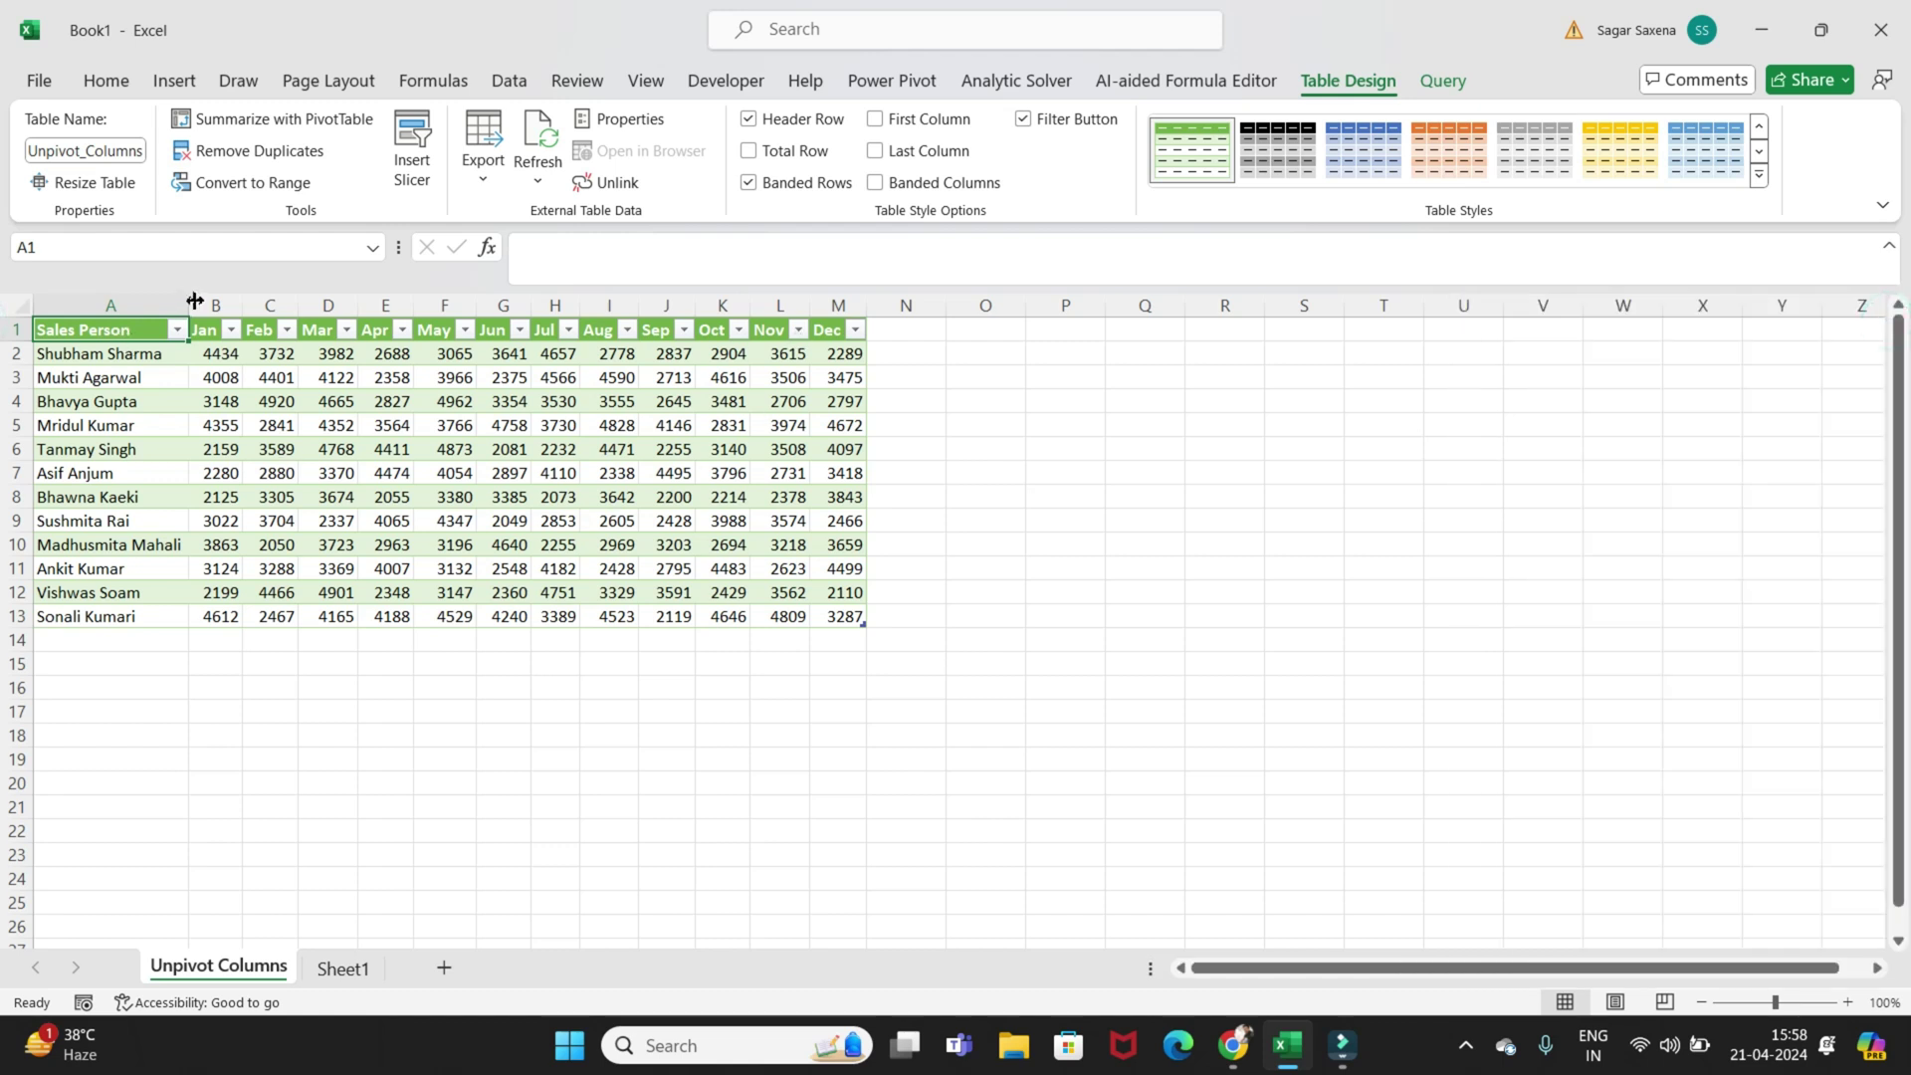
# - Widen the month columns Jan to Dec (B to M) of the loaded table to a roomier width
pyautogui.moveTo(243, 305); pyautogui.dragTo(961, 298)
pyautogui.click(362, 305)
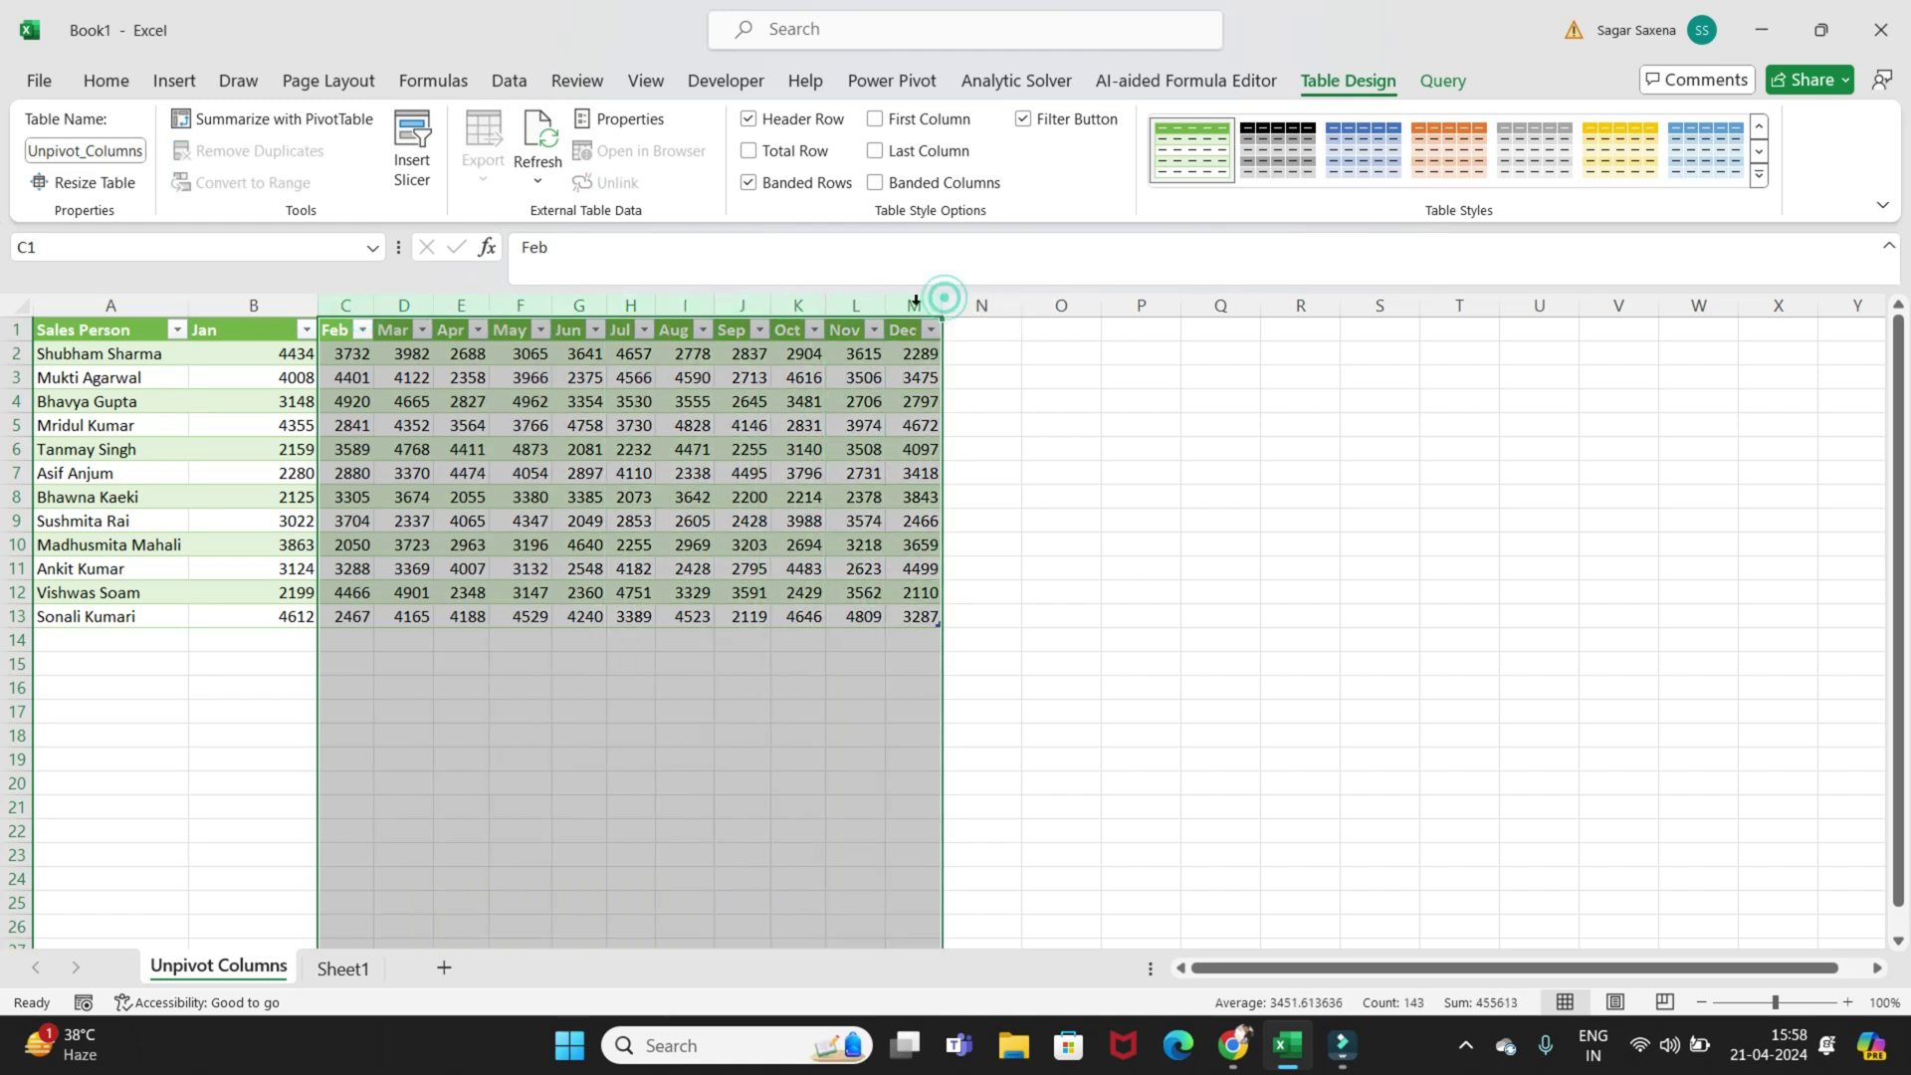
pyautogui.moveTo(384, 305); pyautogui.dragTo(438, 294)
pyautogui.click(747, 401)
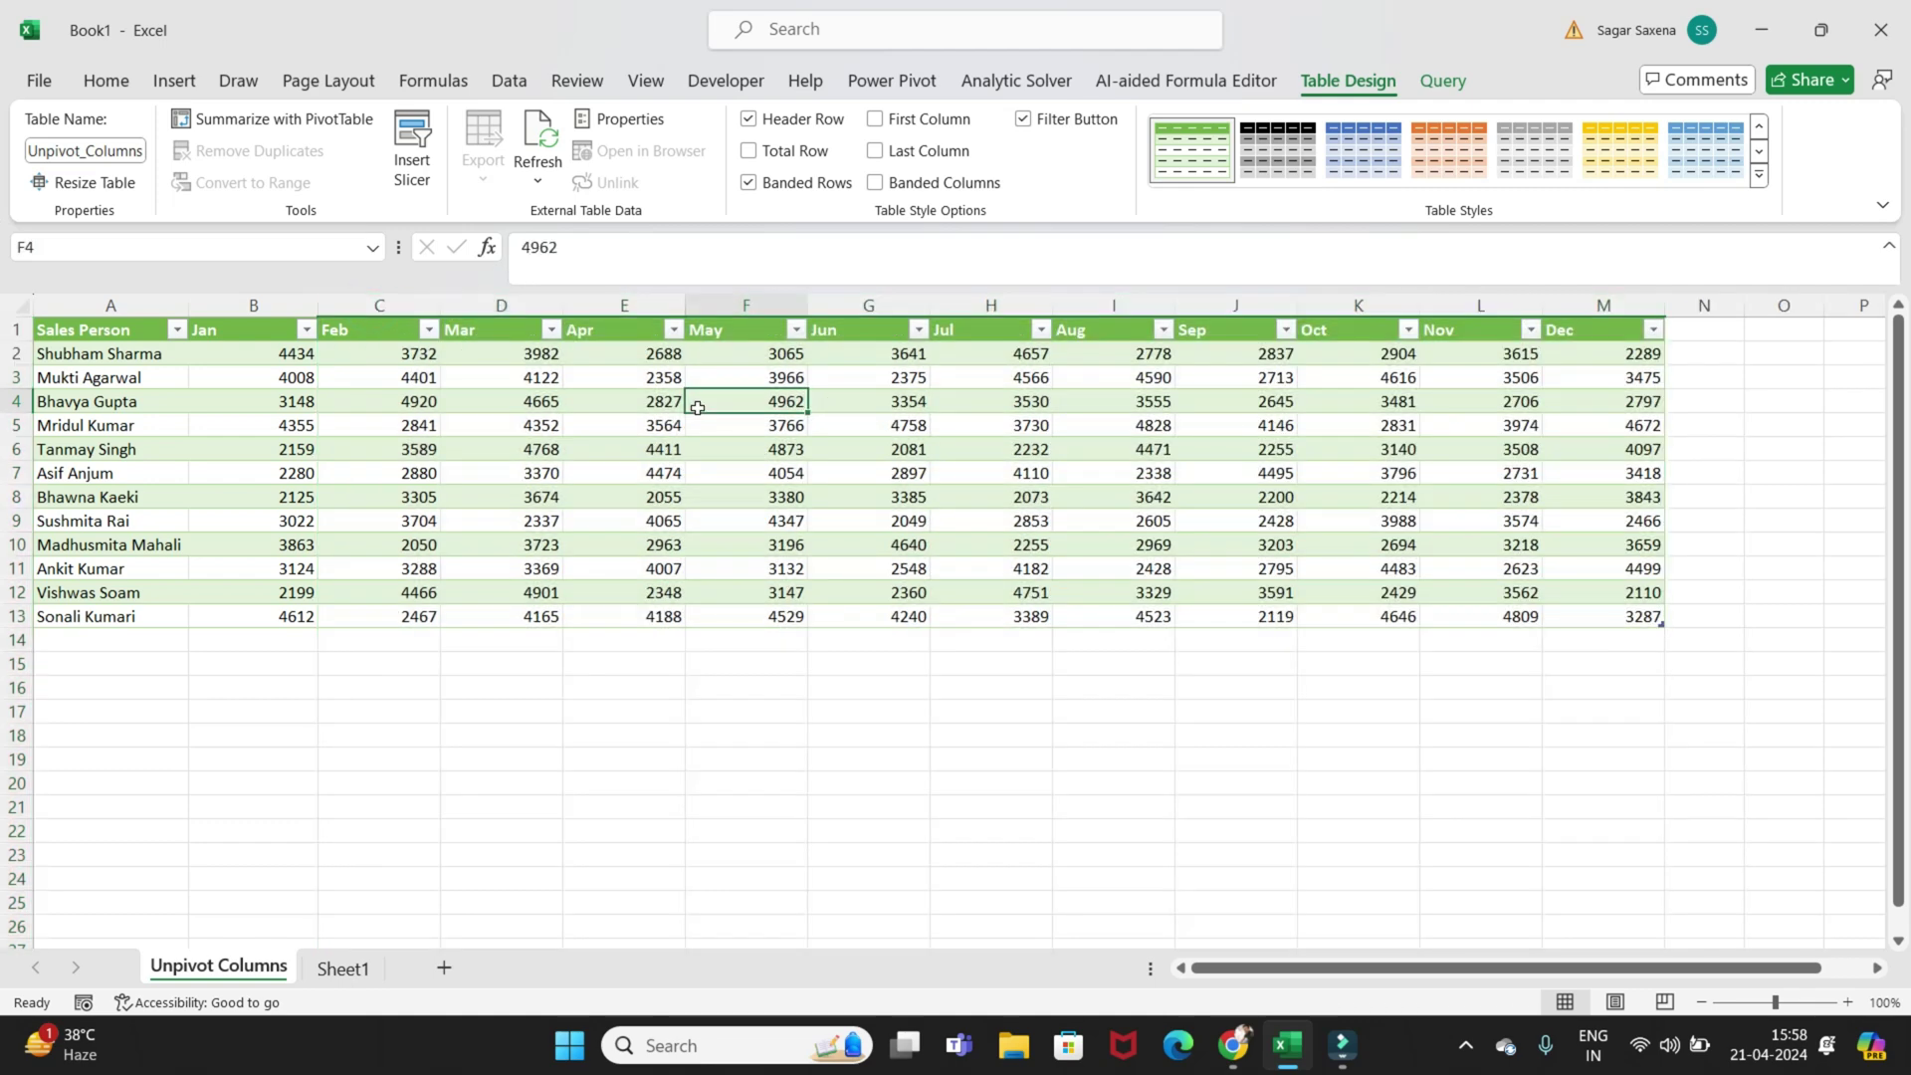
# - Examine how the sales table is laid out, with the Sales Person column and a separate column for each month
pyautogui.click(99, 329)
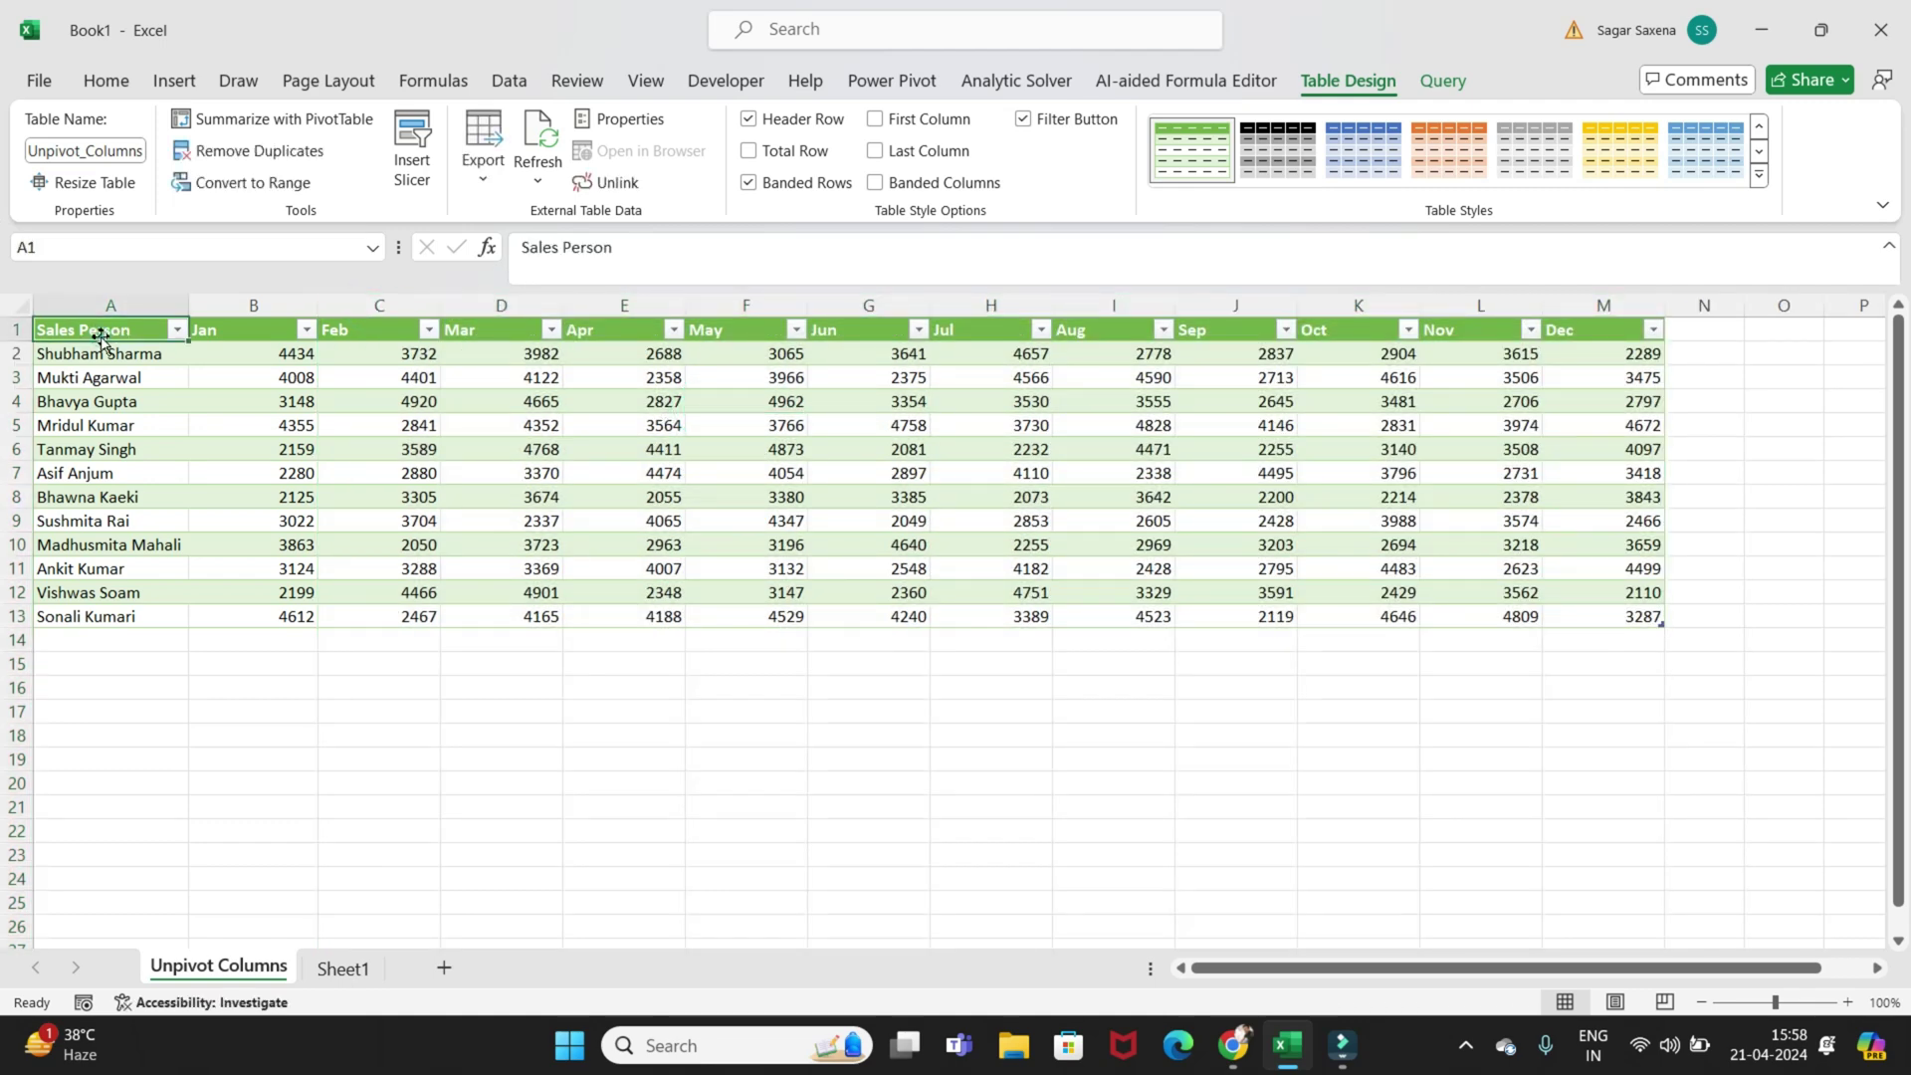
pyautogui.click(165, 362)
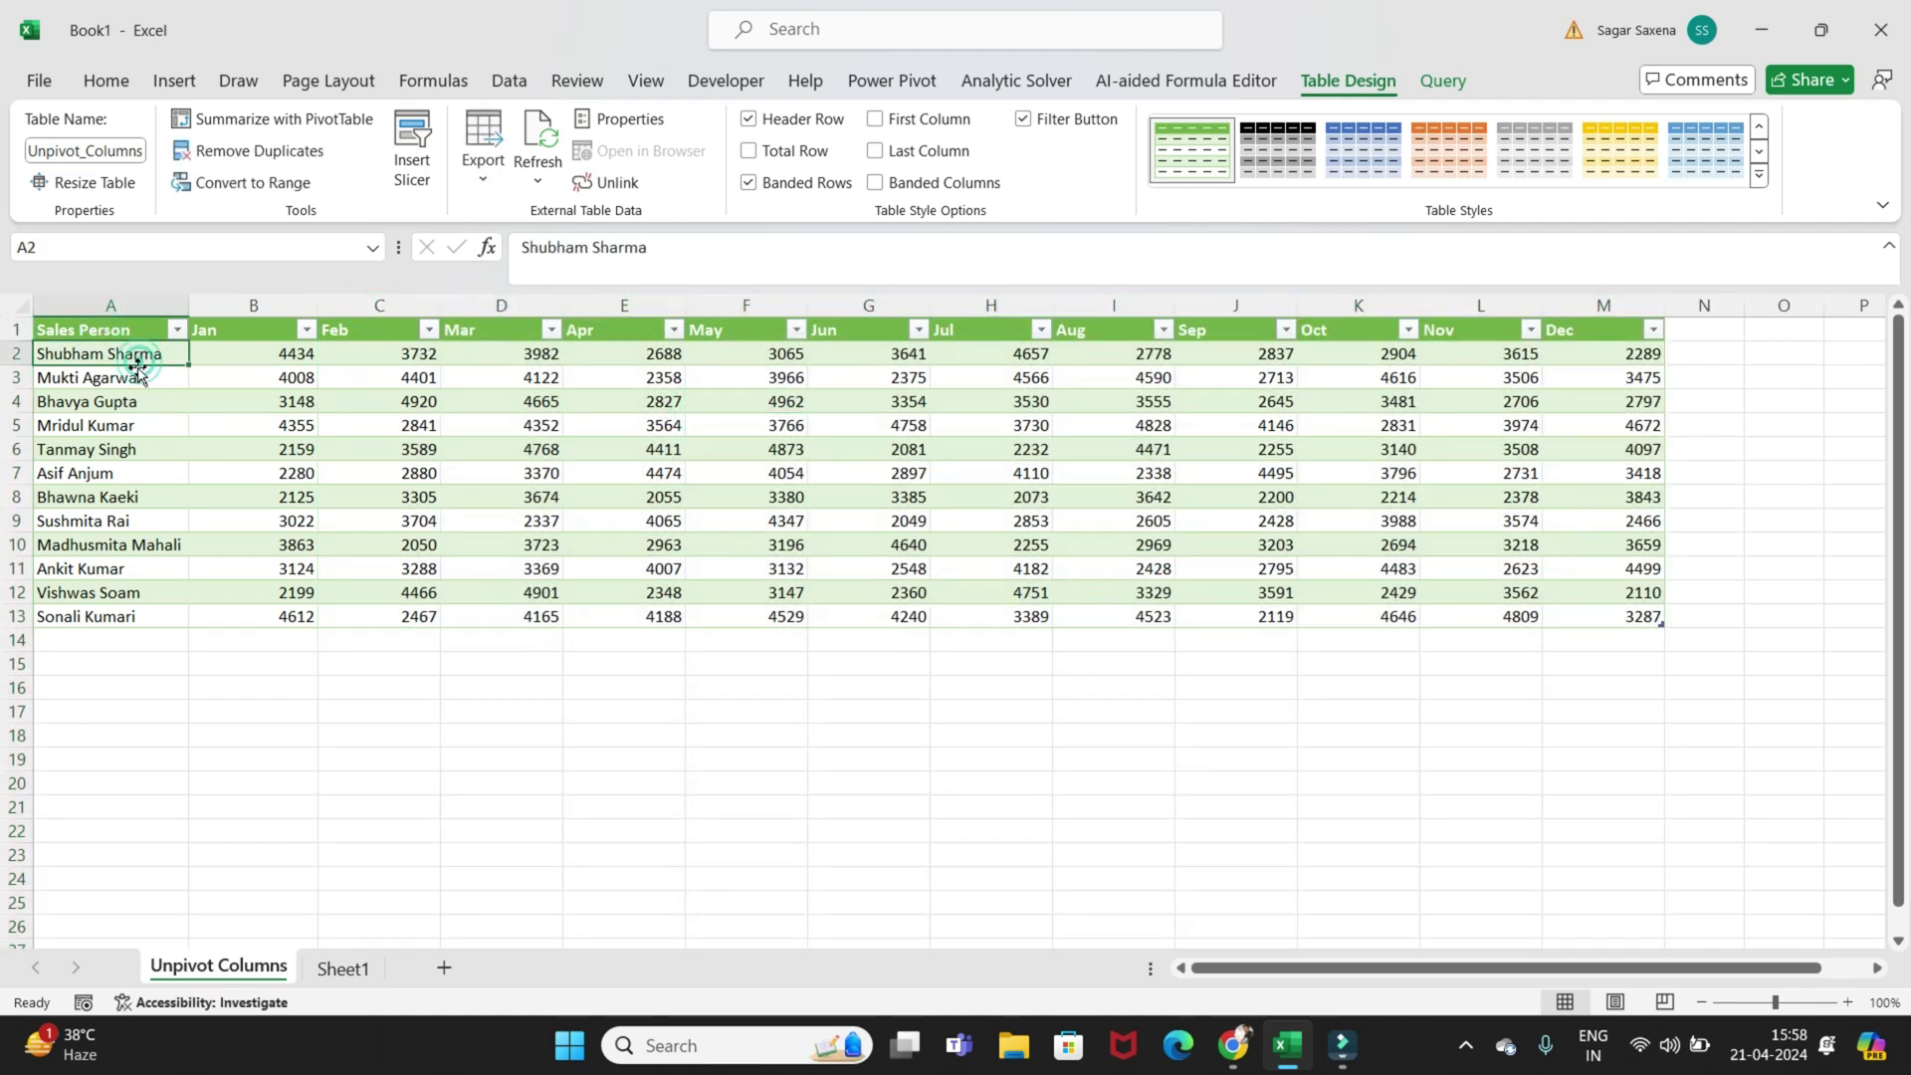
pyautogui.click(261, 330)
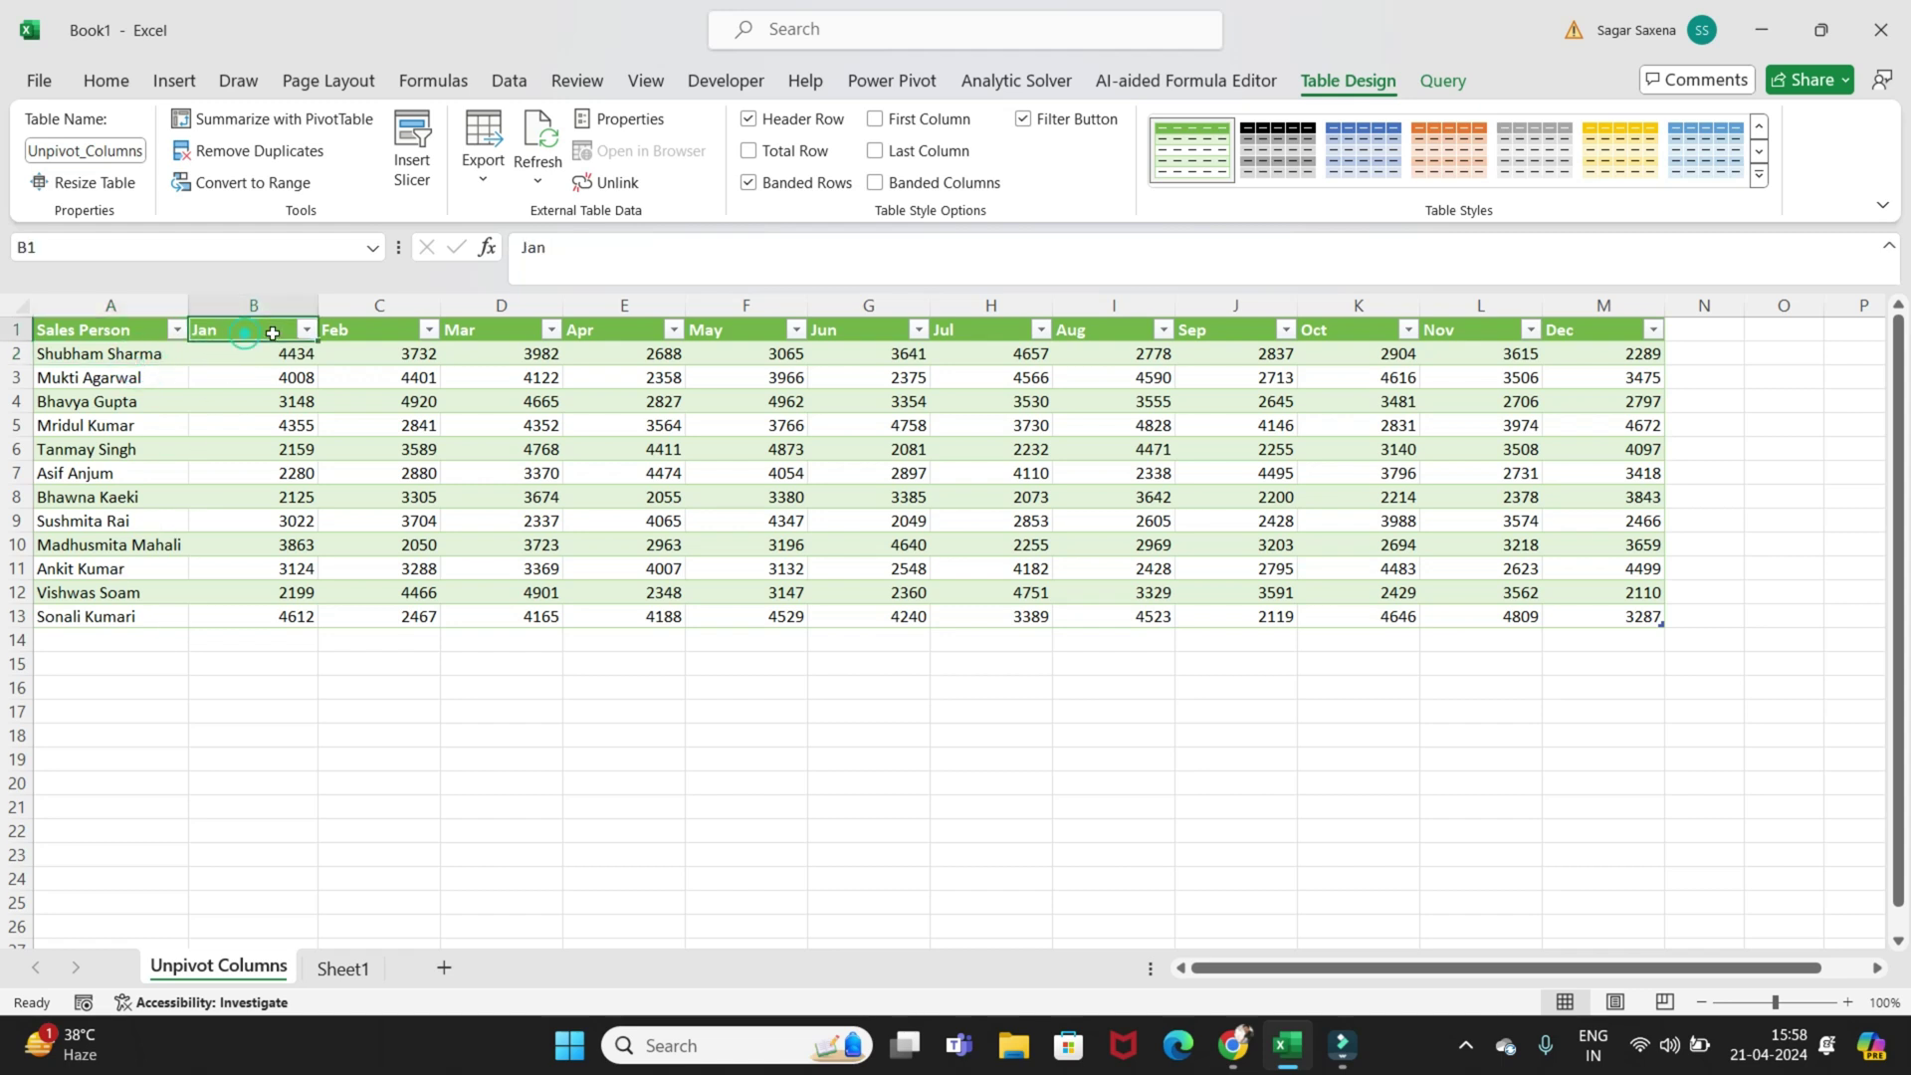
pyautogui.click(378, 321)
pyautogui.click(538, 321)
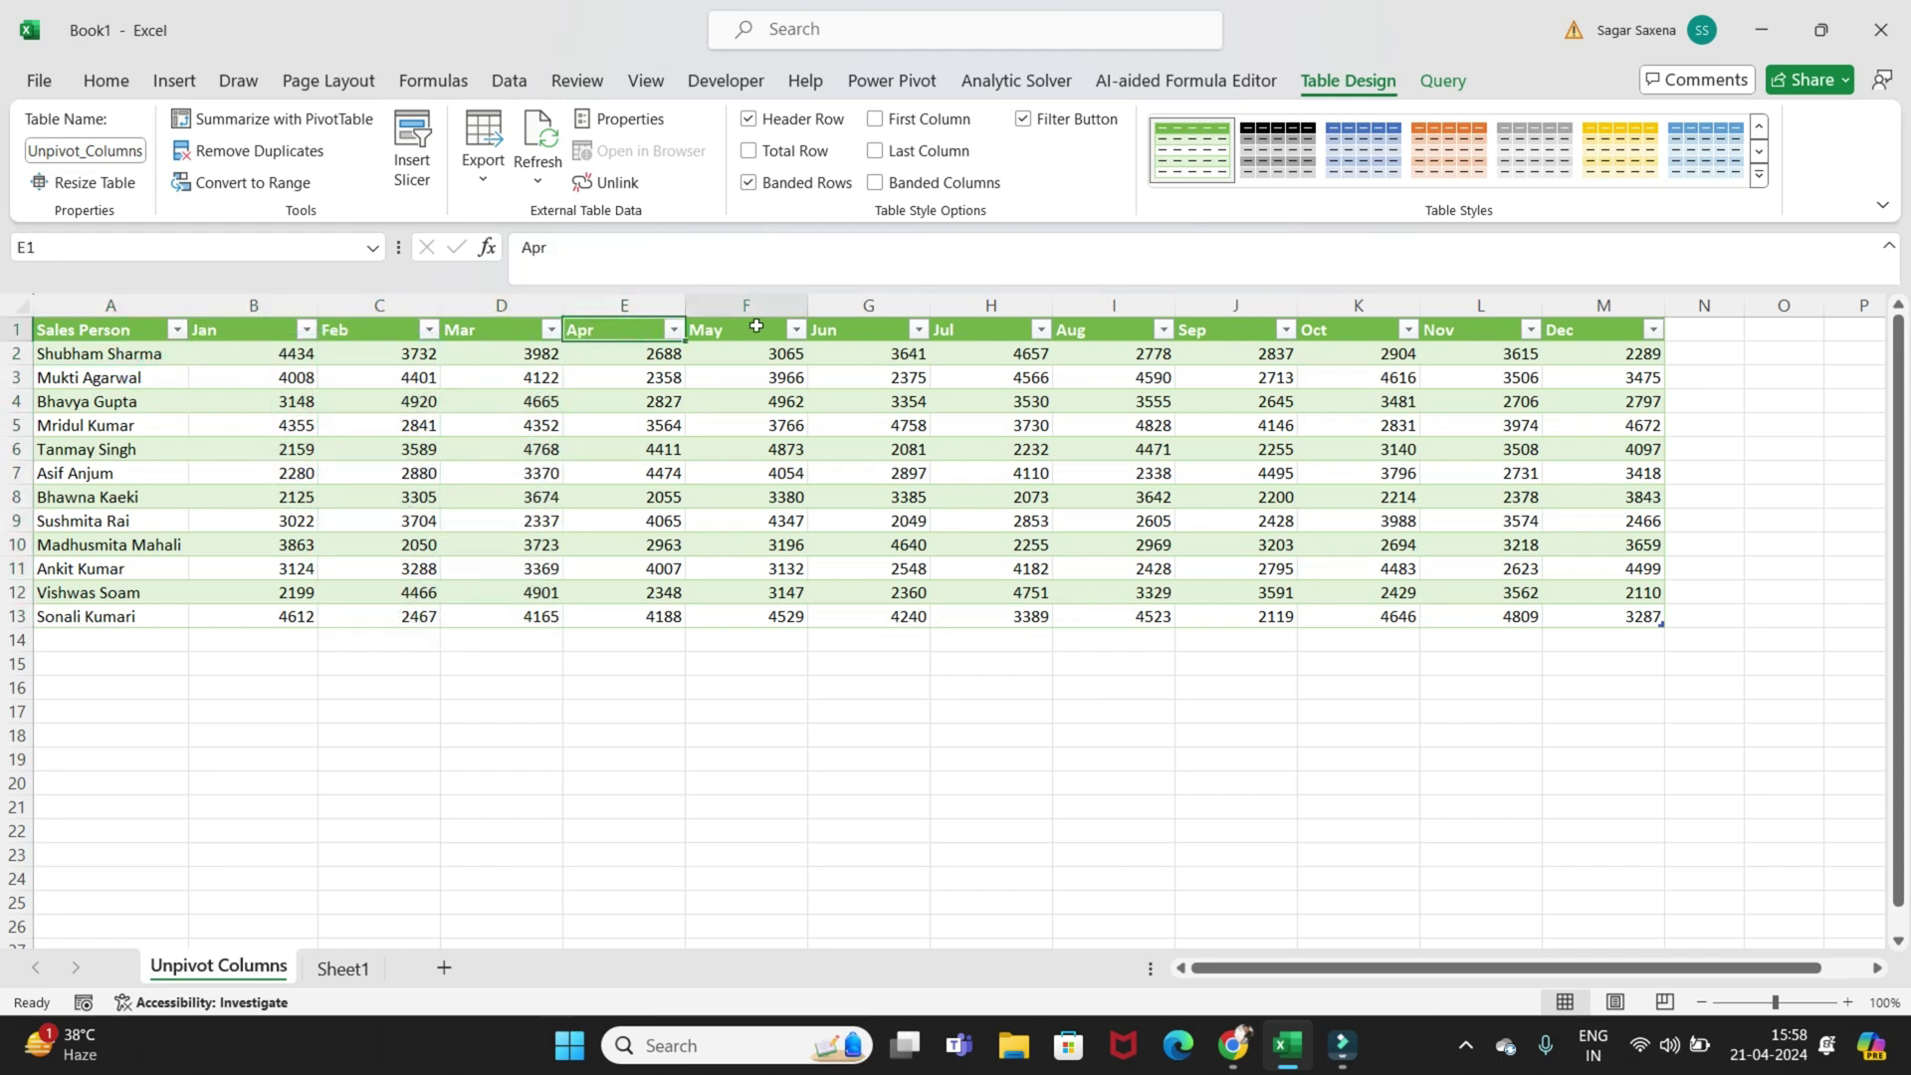
pyautogui.click(844, 320)
pyautogui.click(1376, 384)
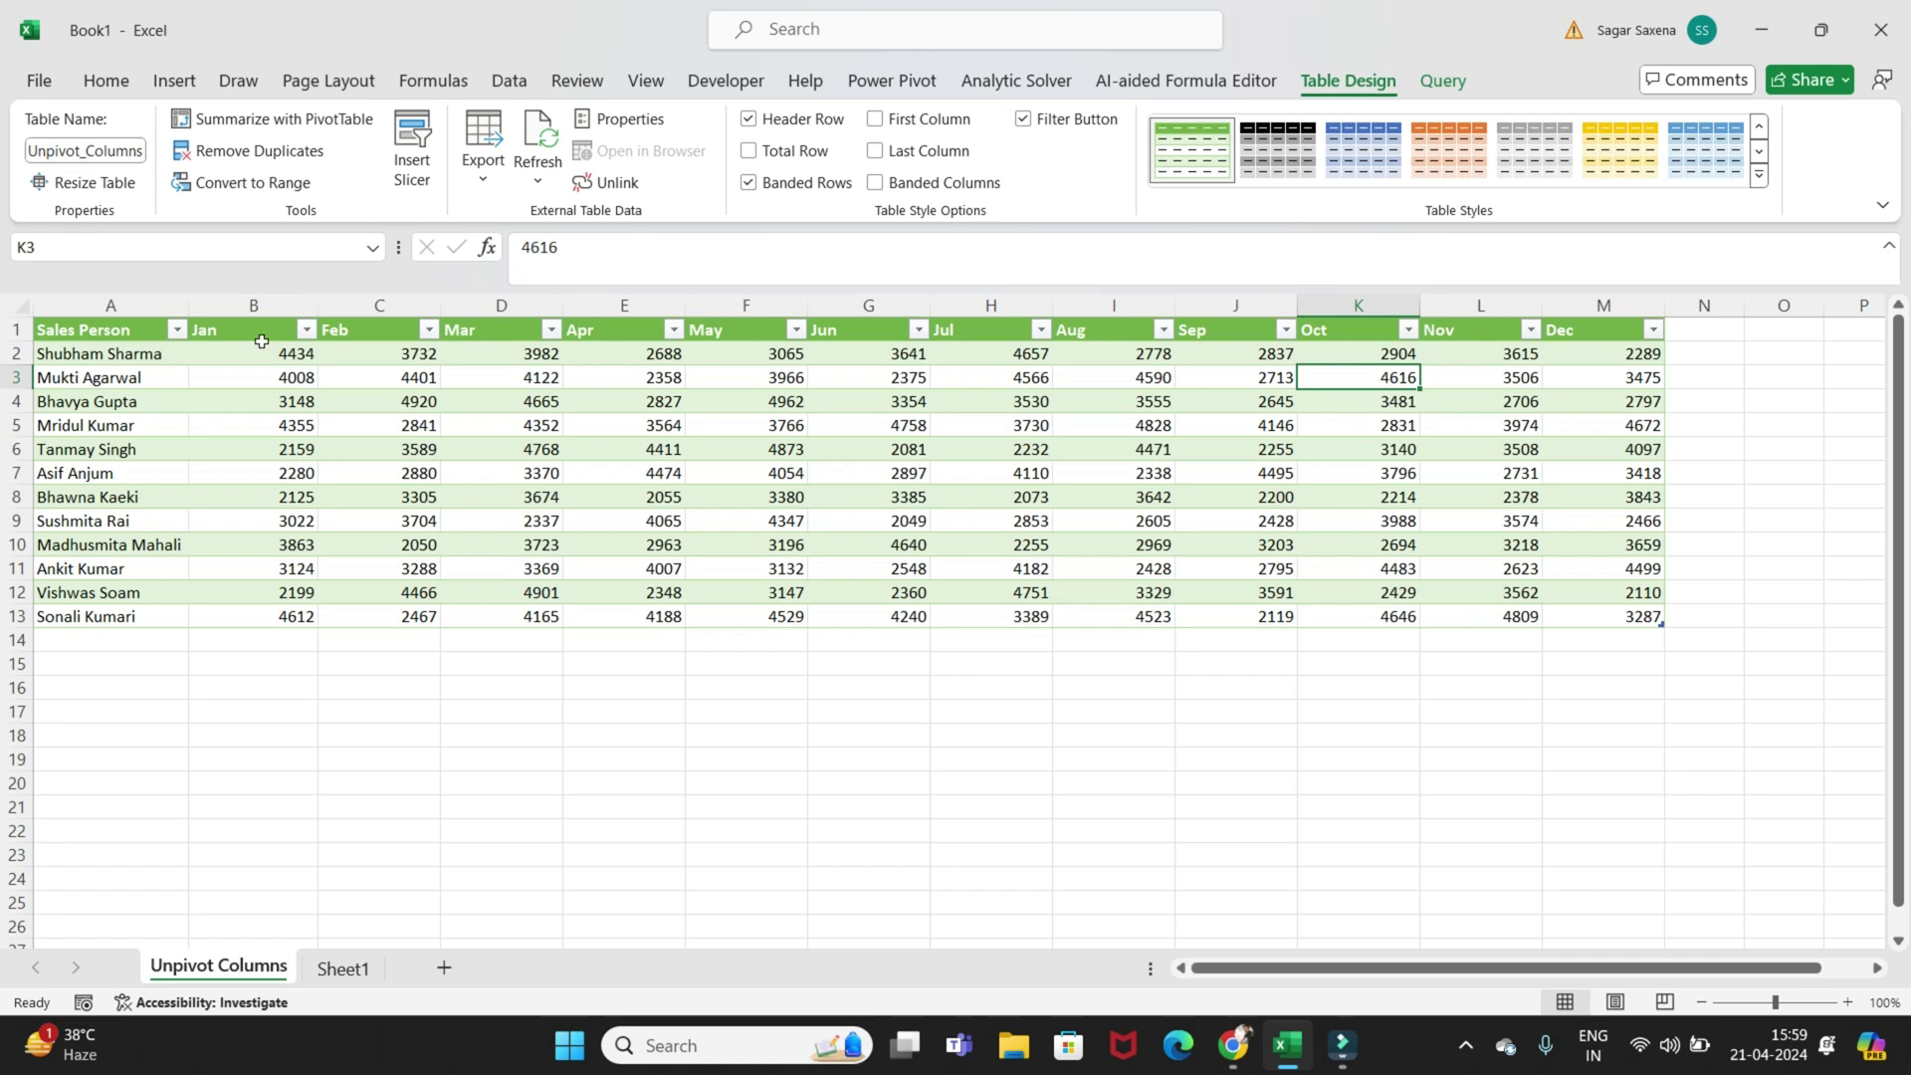
pyautogui.click(231, 345)
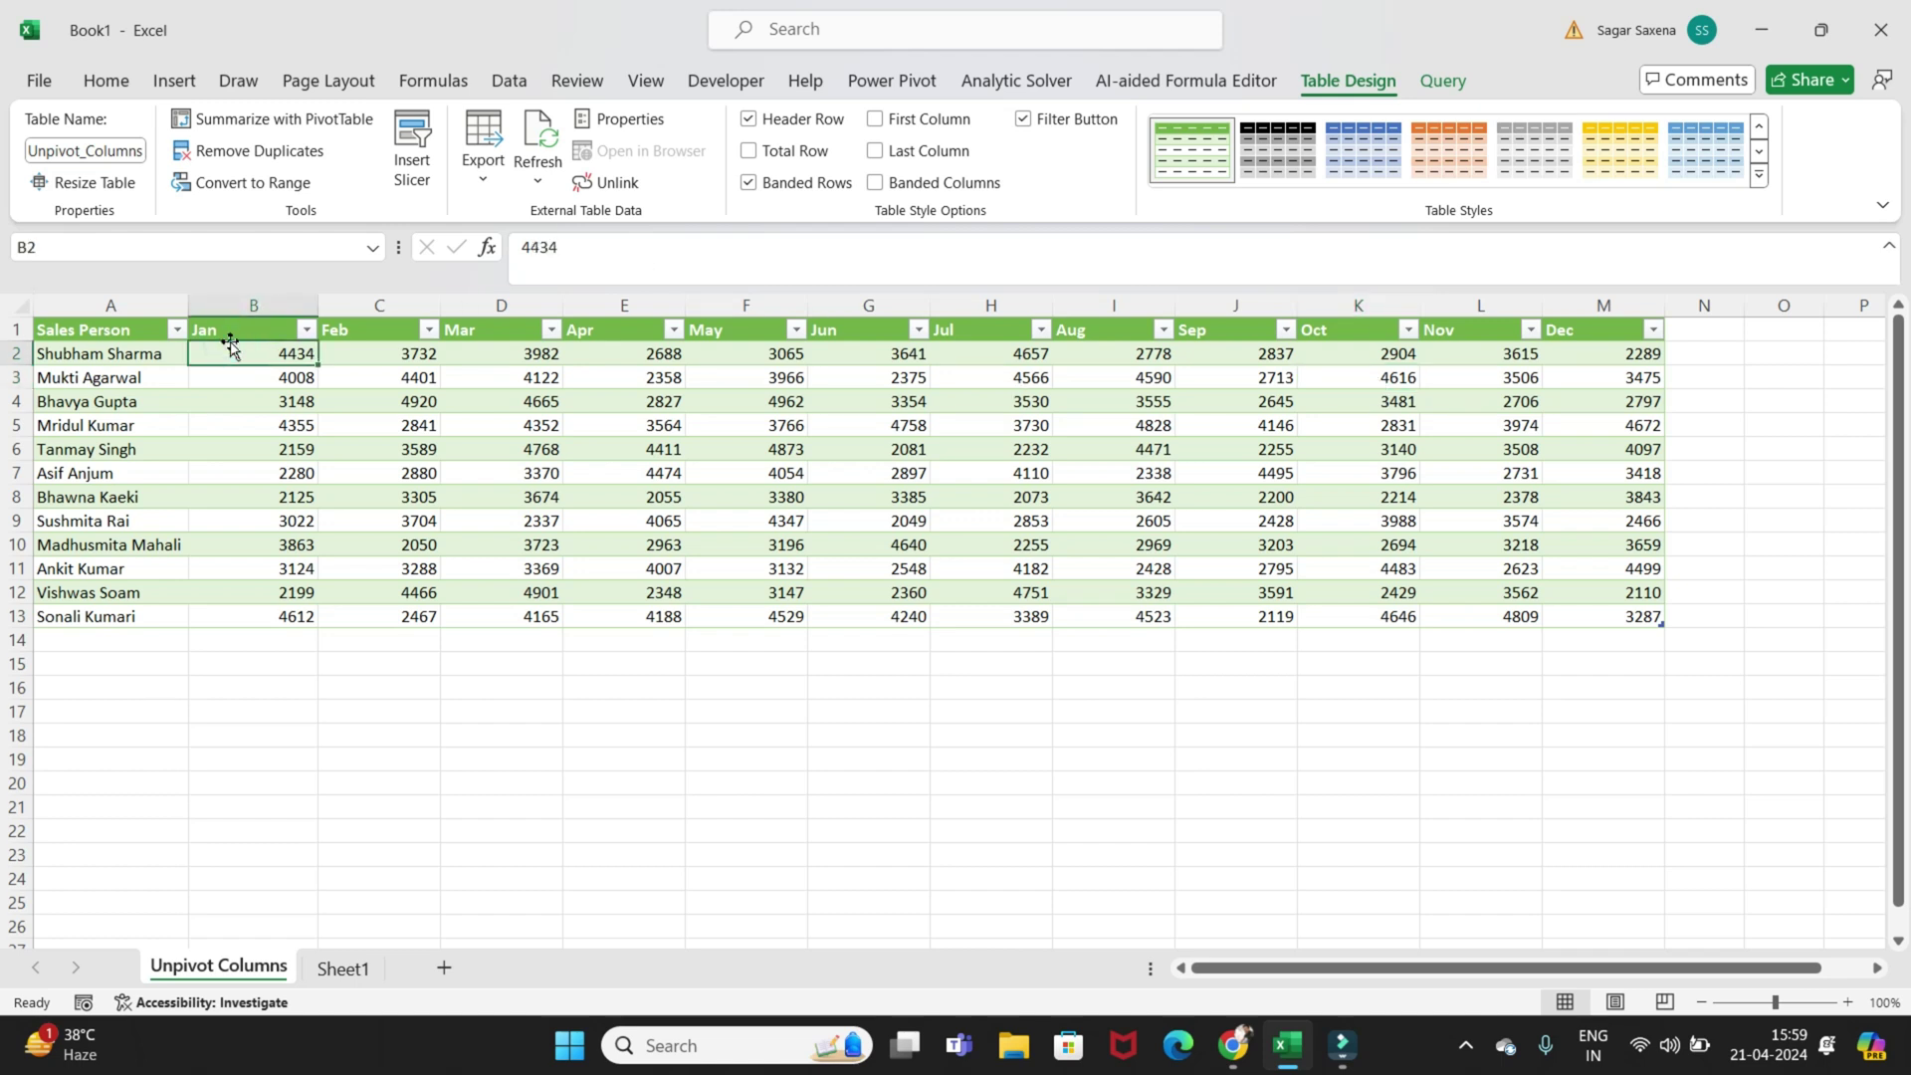
pyautogui.click(355, 320)
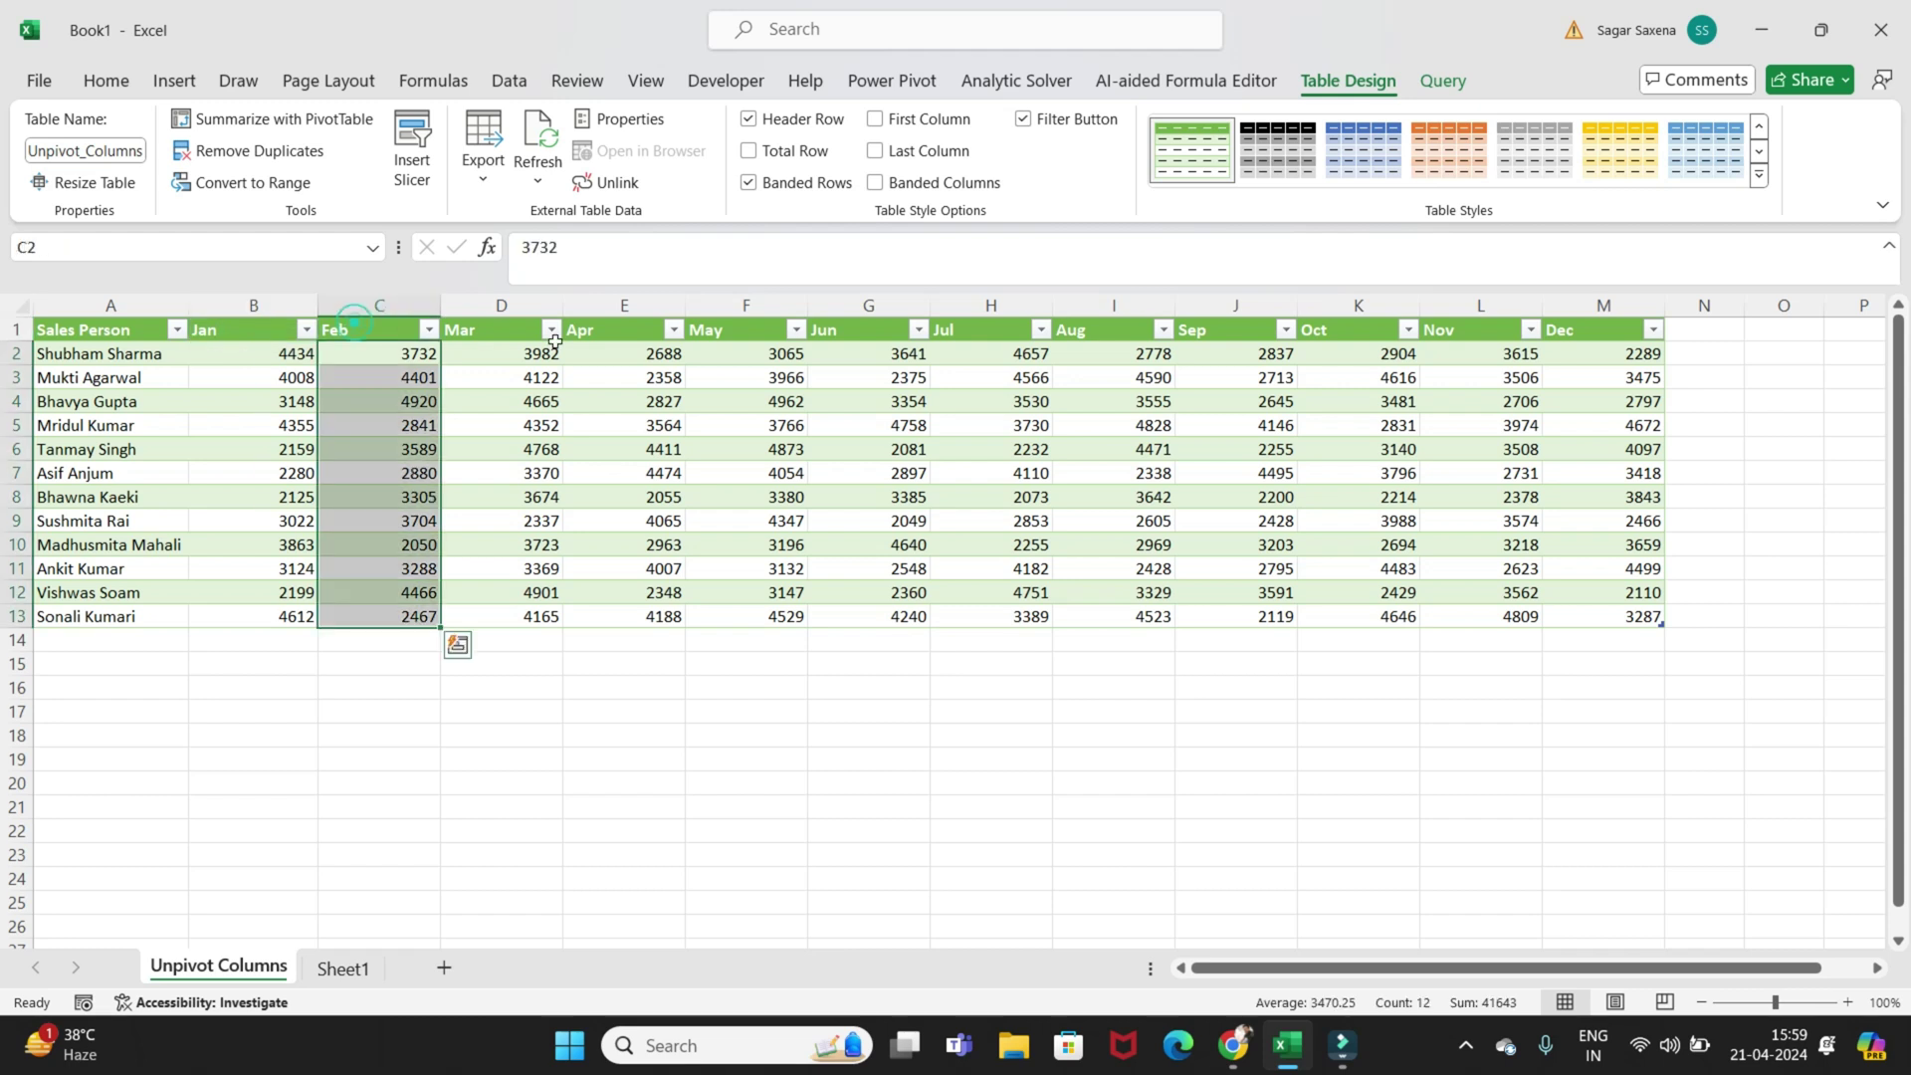
pyautogui.click(714, 379)
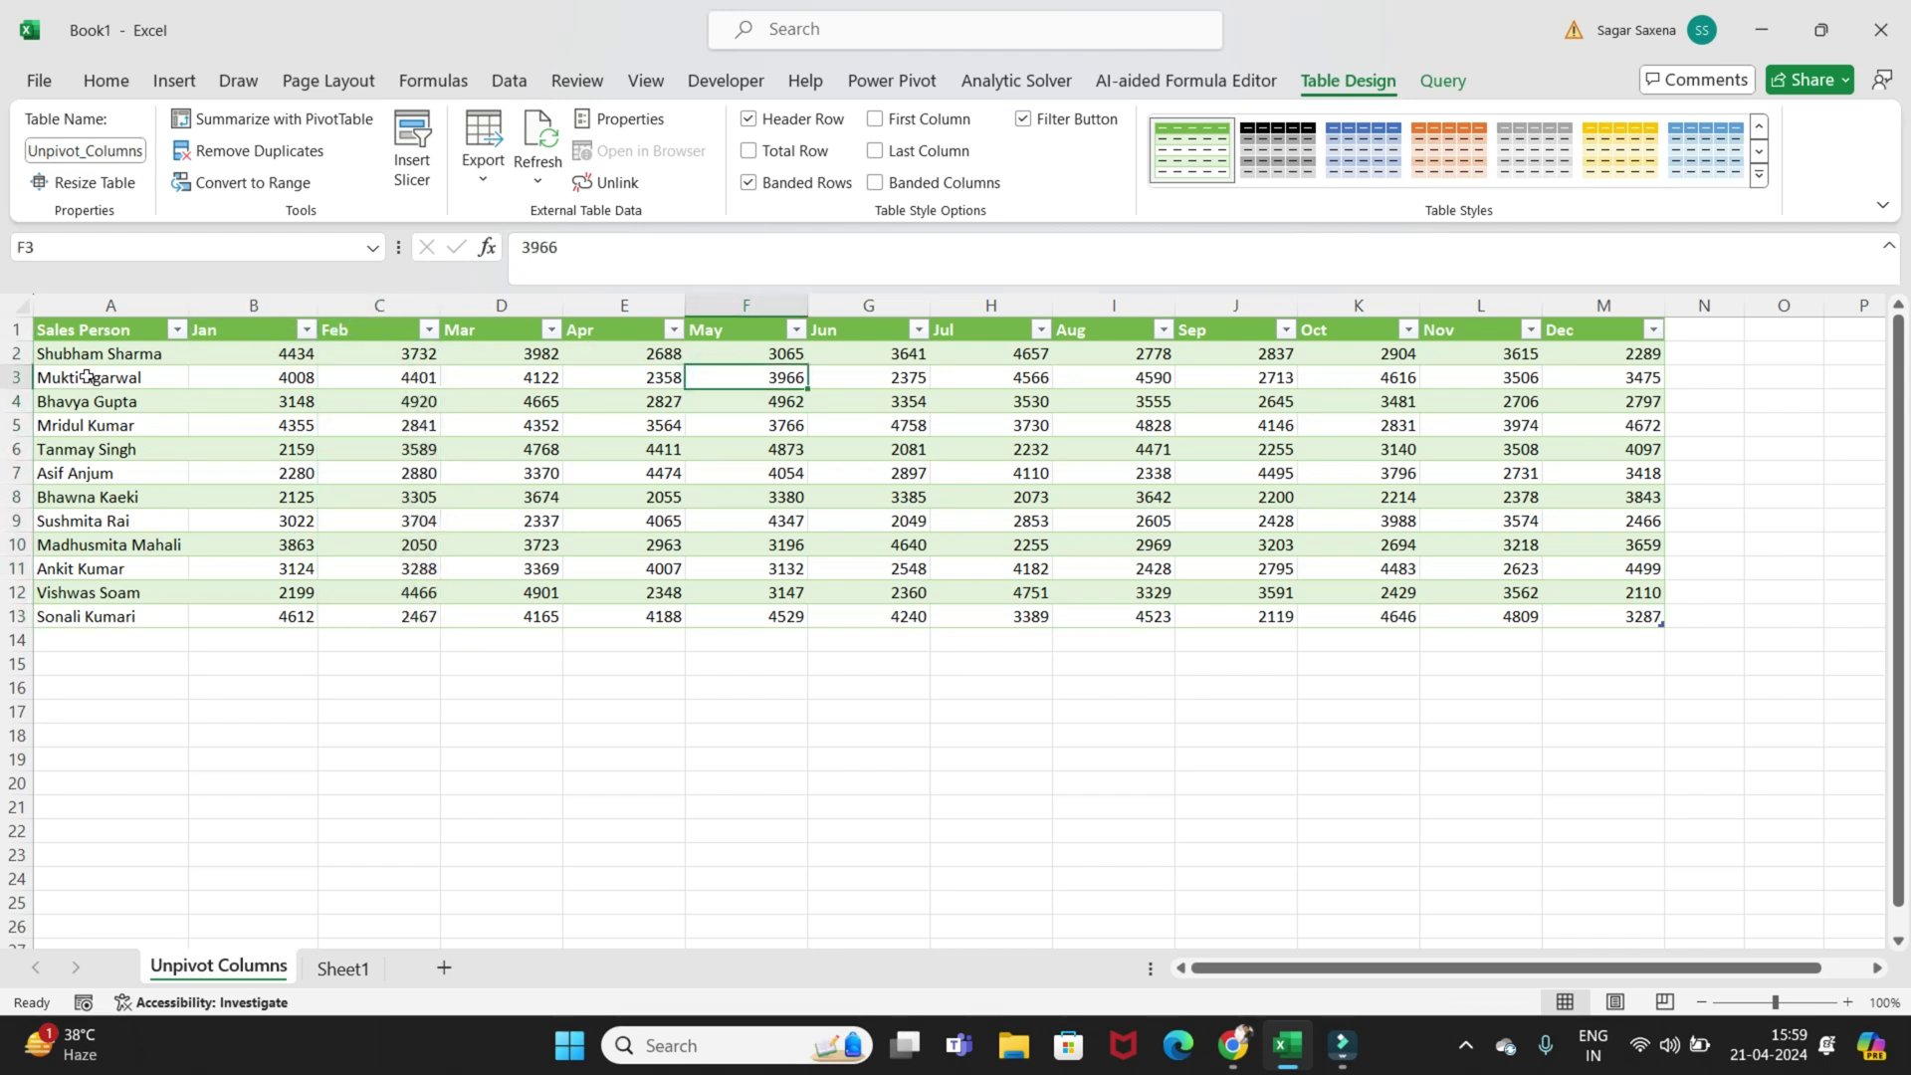
pyautogui.click(102, 329)
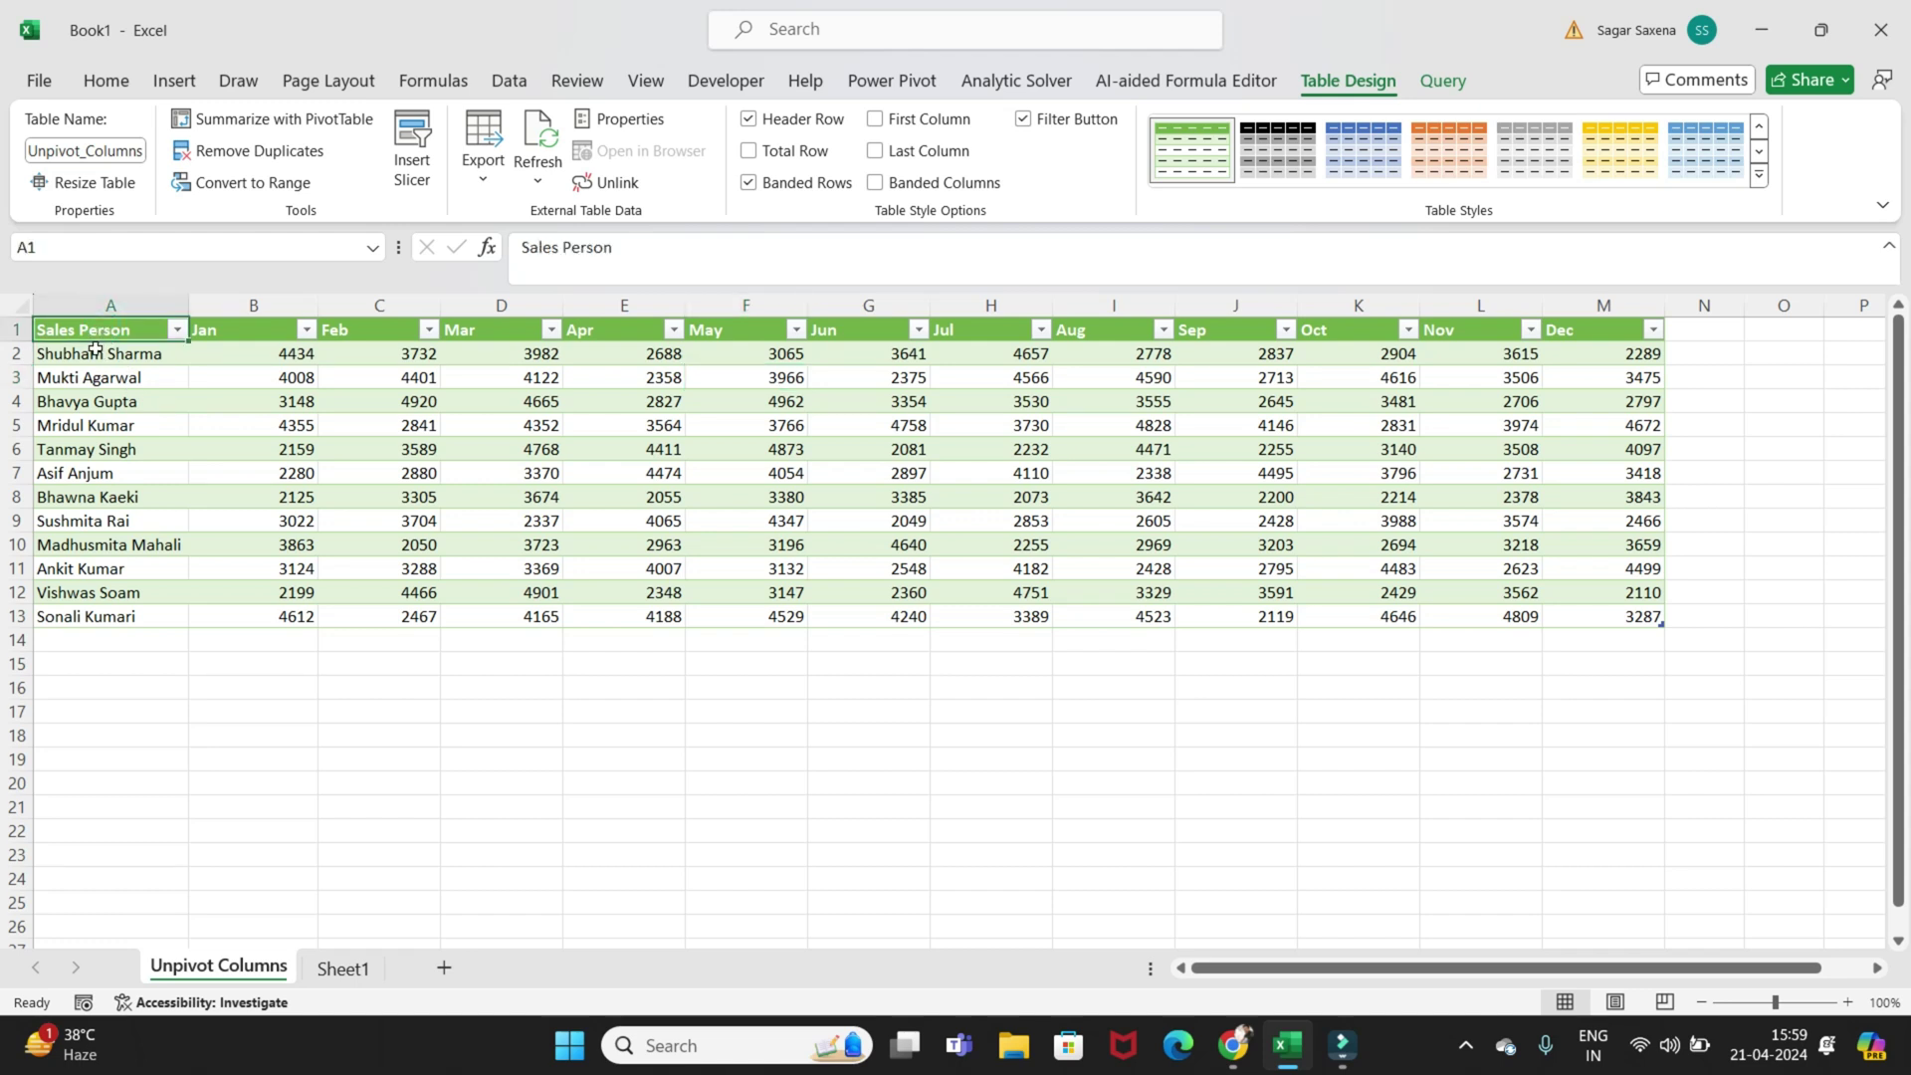
pyautogui.click(257, 321)
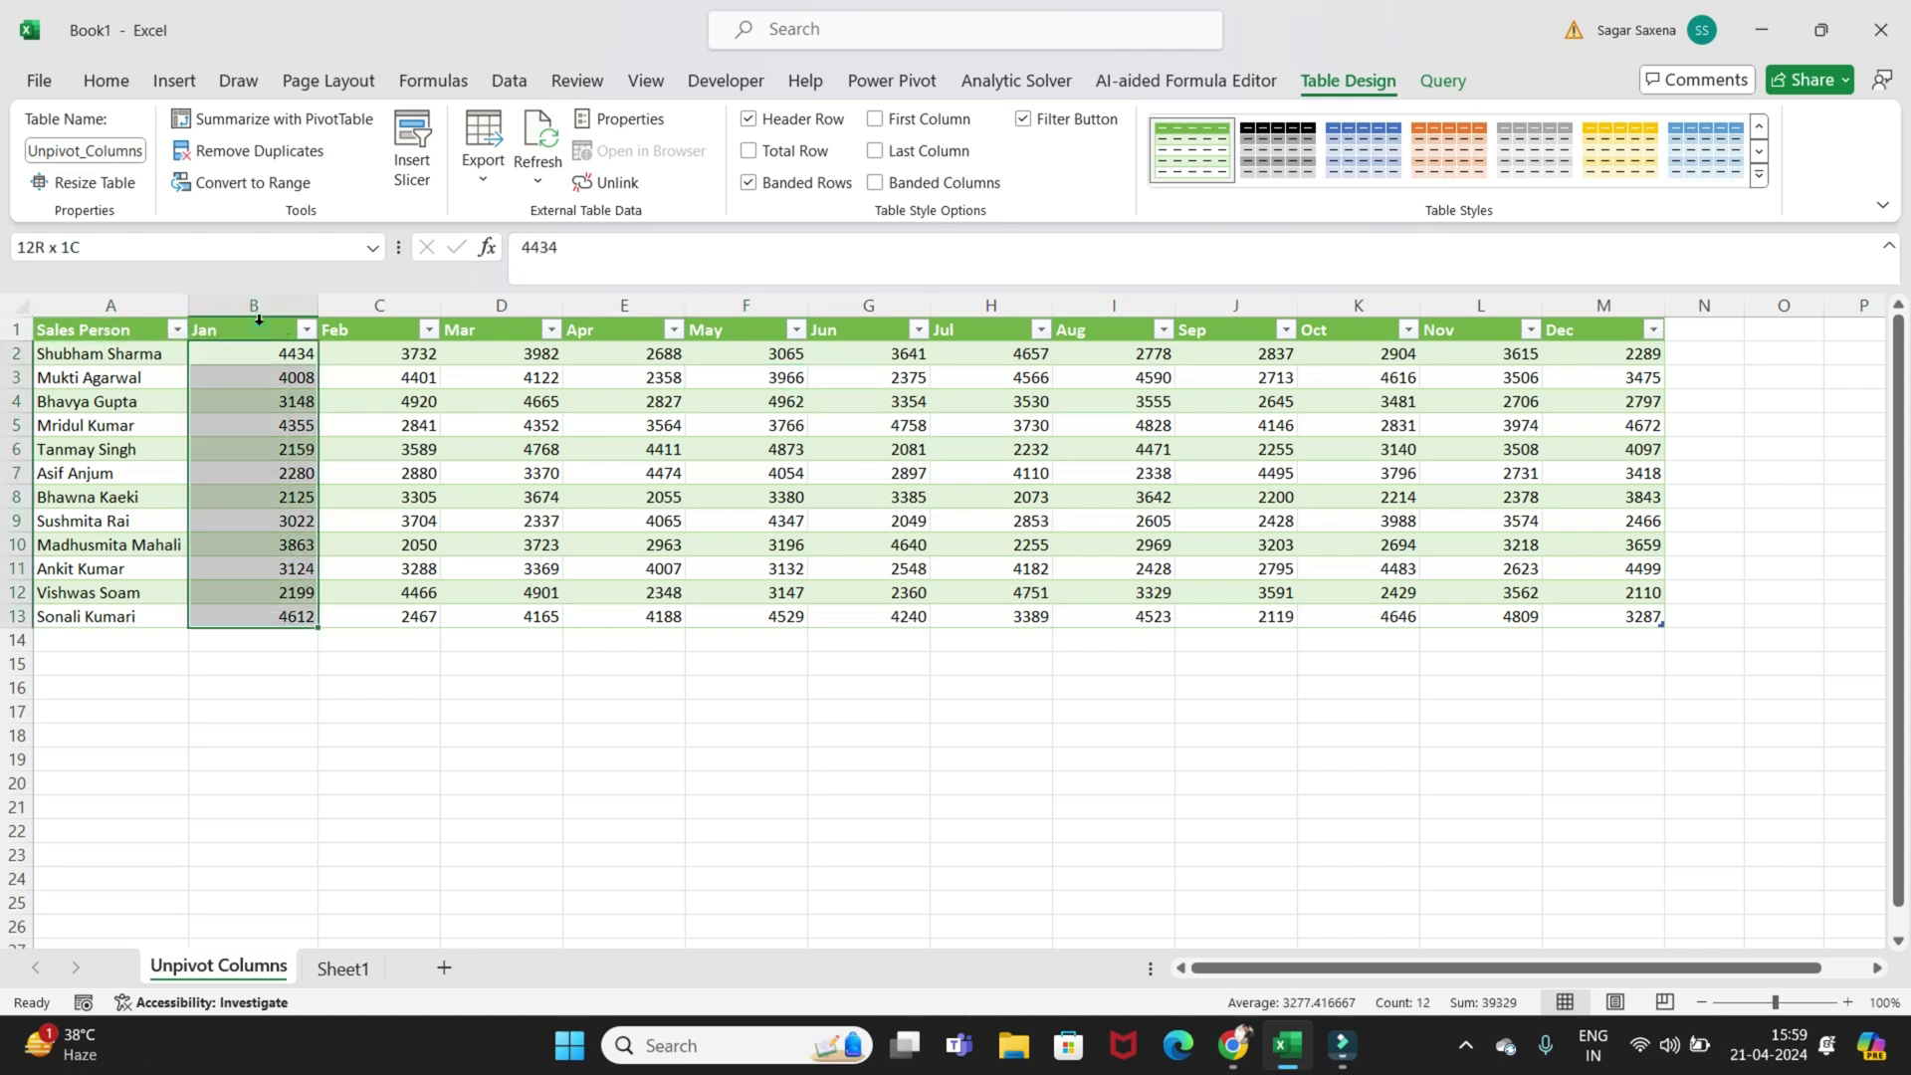
pyautogui.click(430, 399)
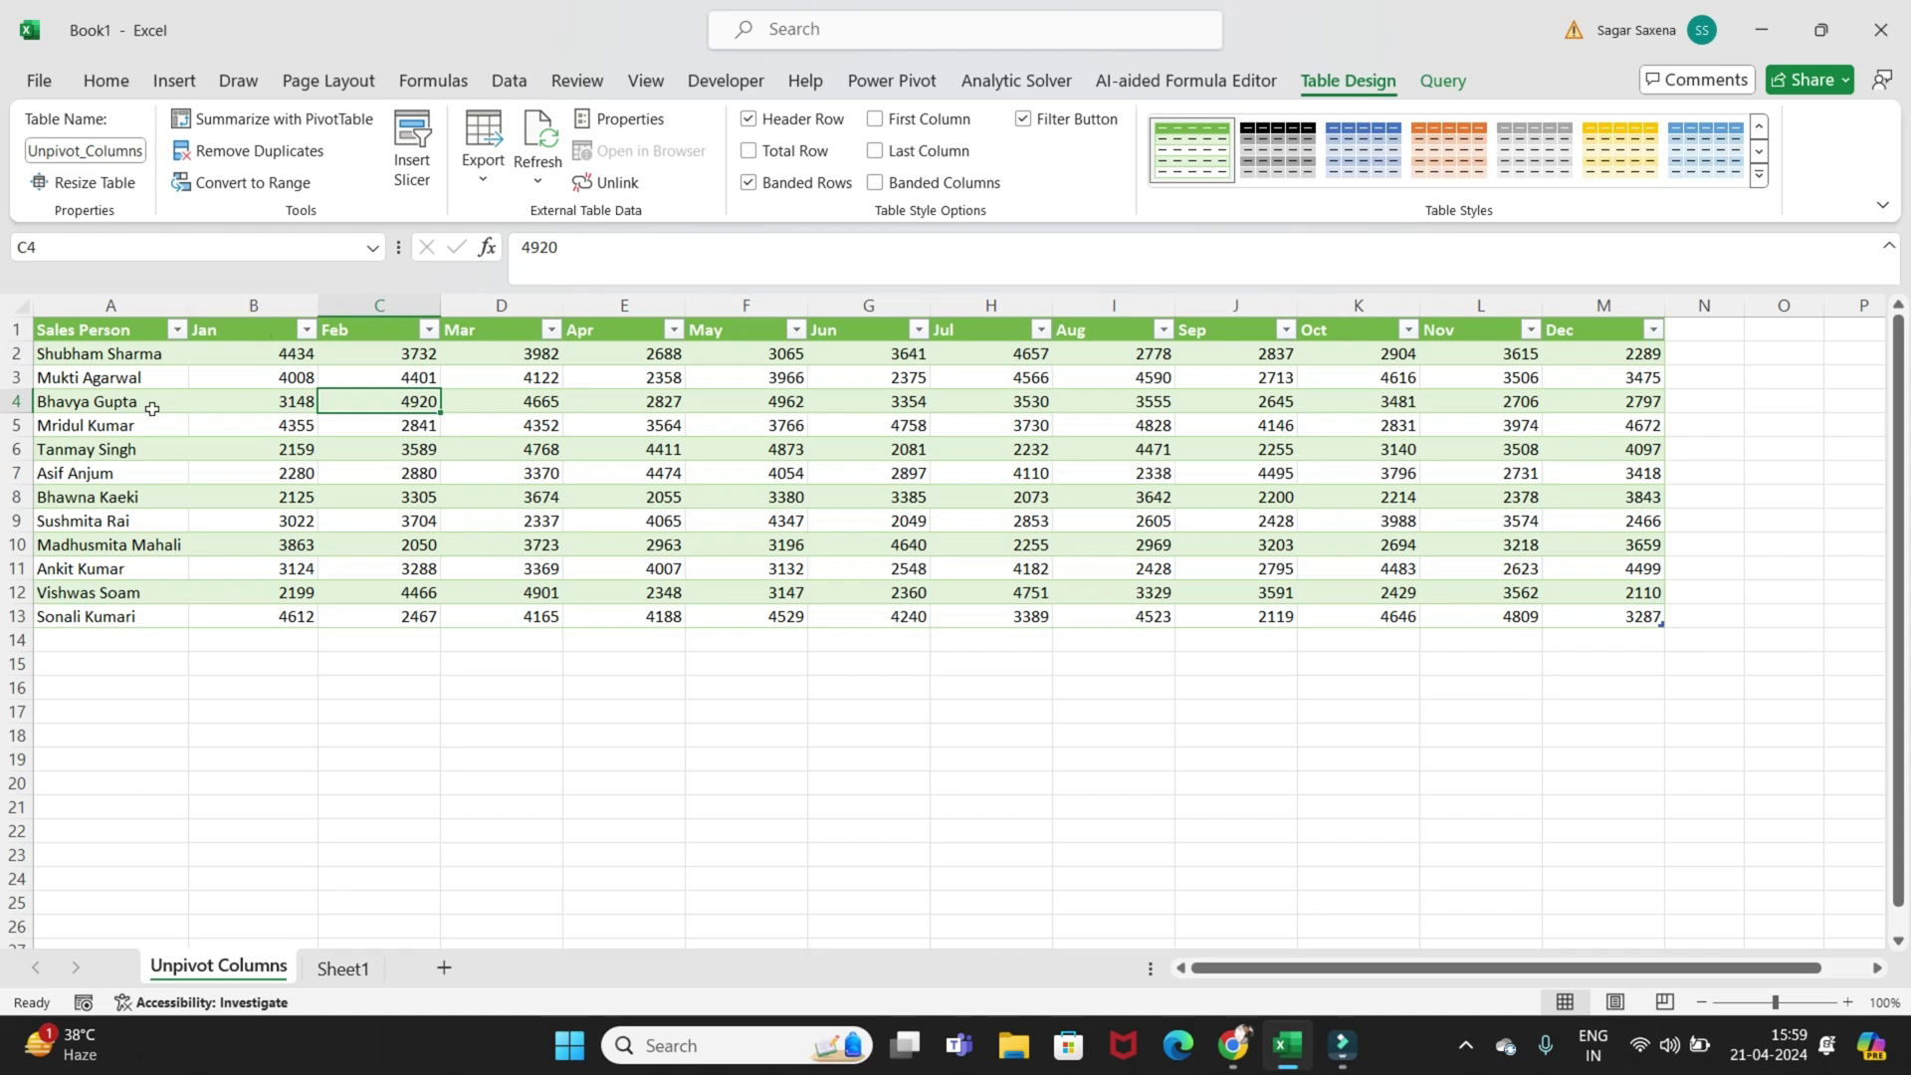
# - Open the sales table in the Power Query Editor and close the Query Settings pane
pyautogui.click(114, 332)
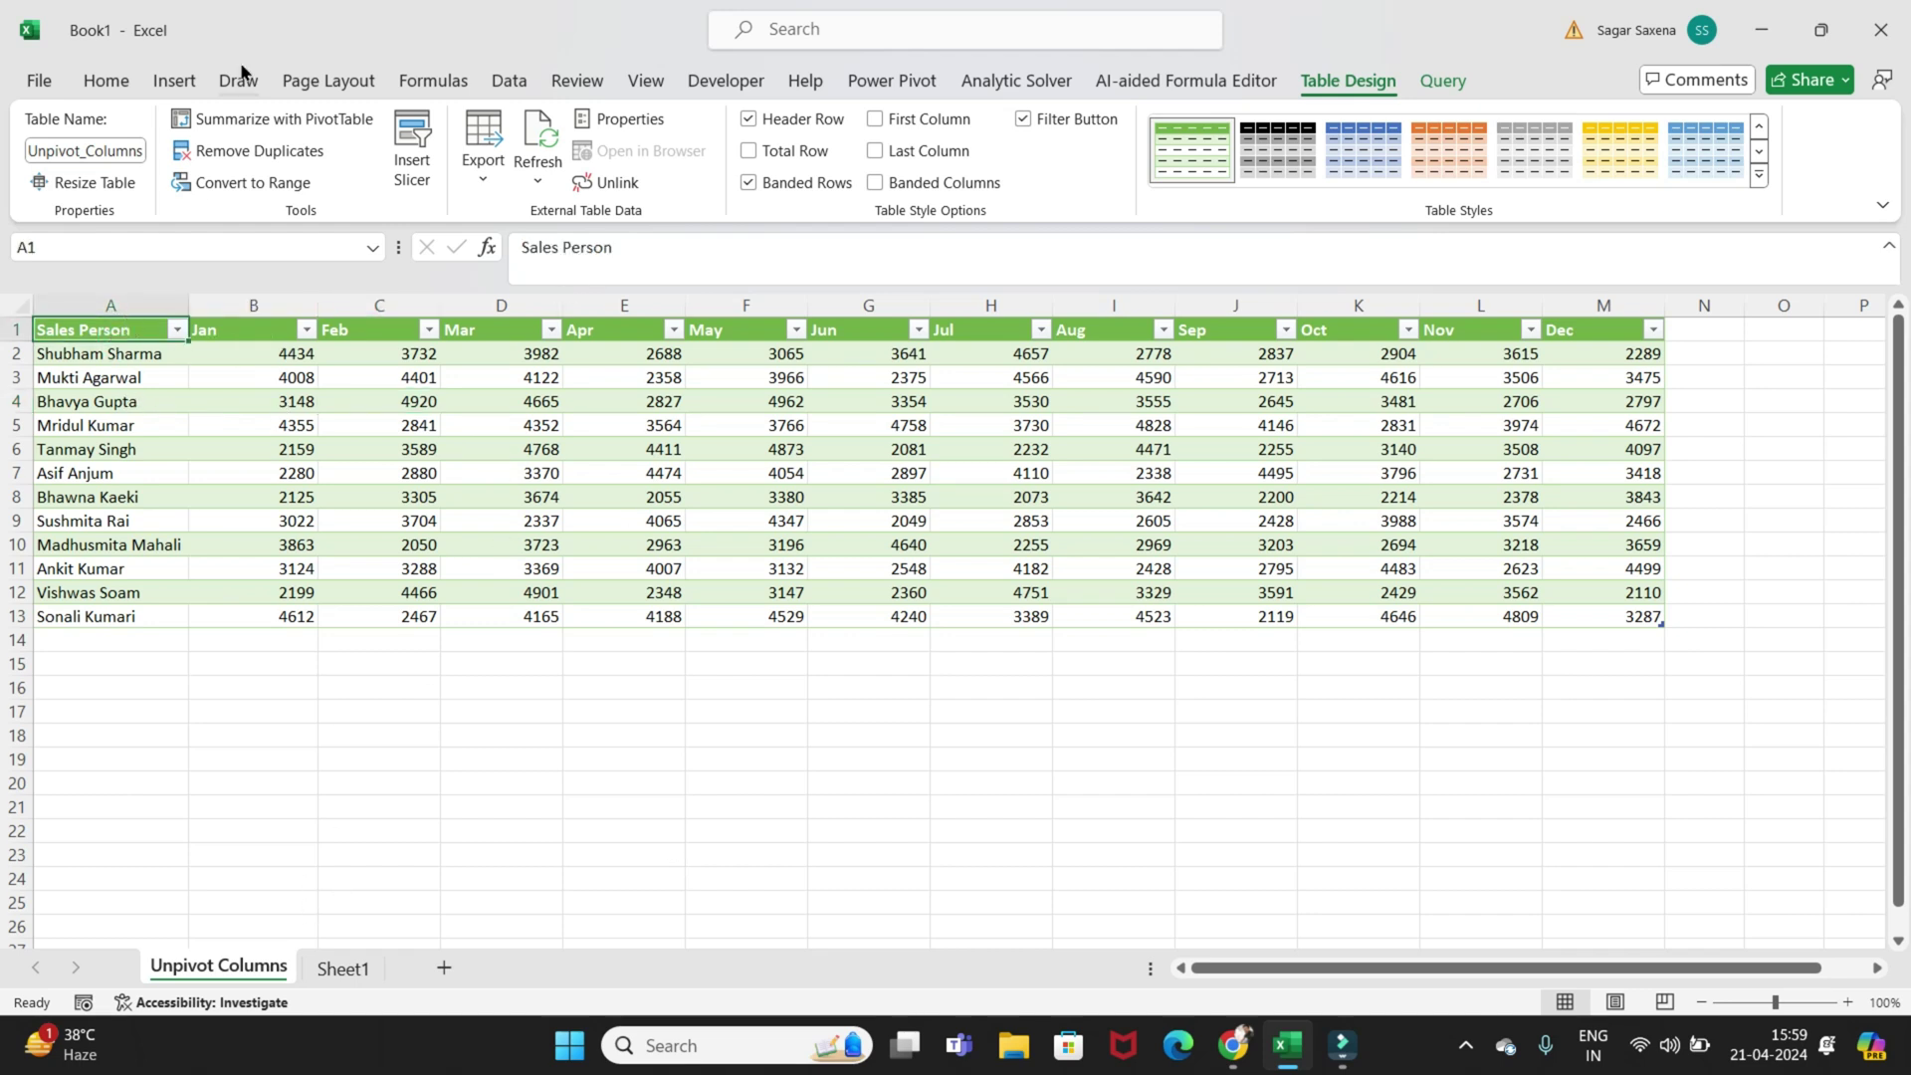
pyautogui.click(507, 80)
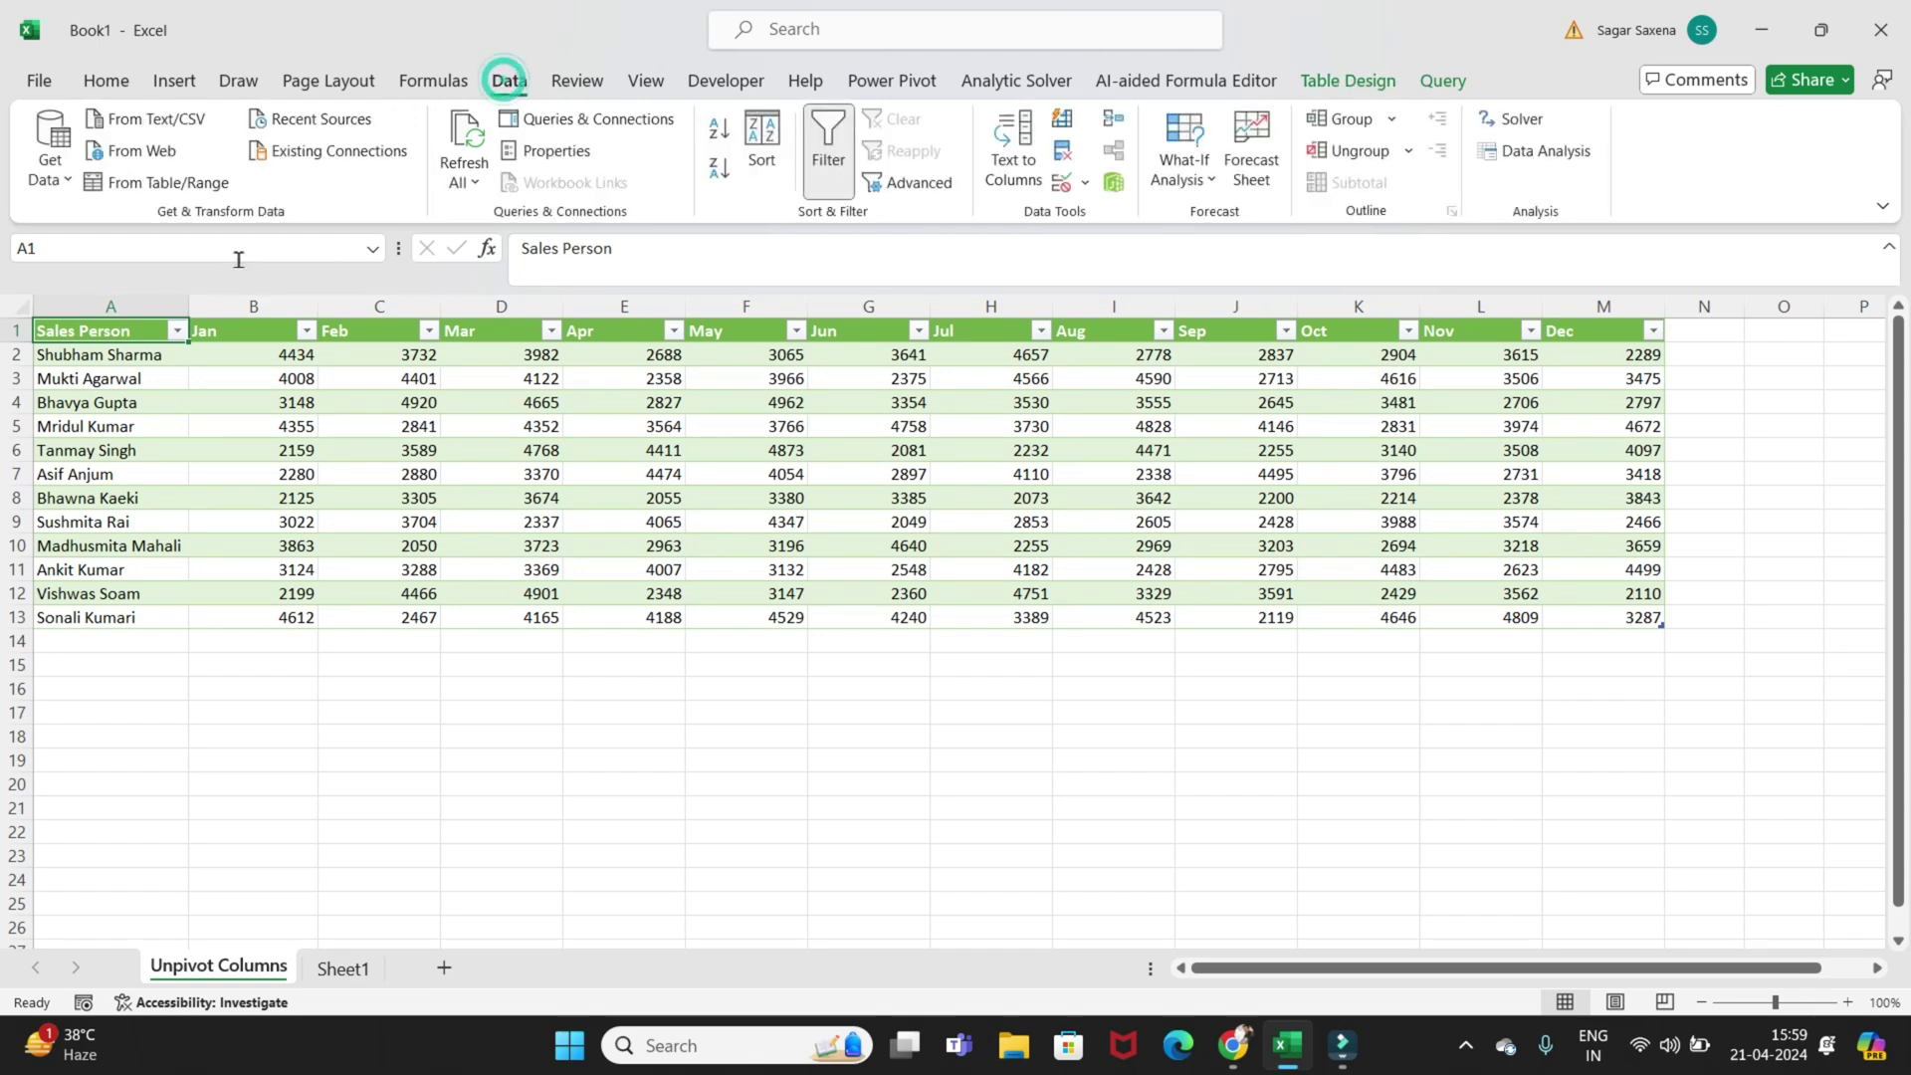
pyautogui.click(52, 169)
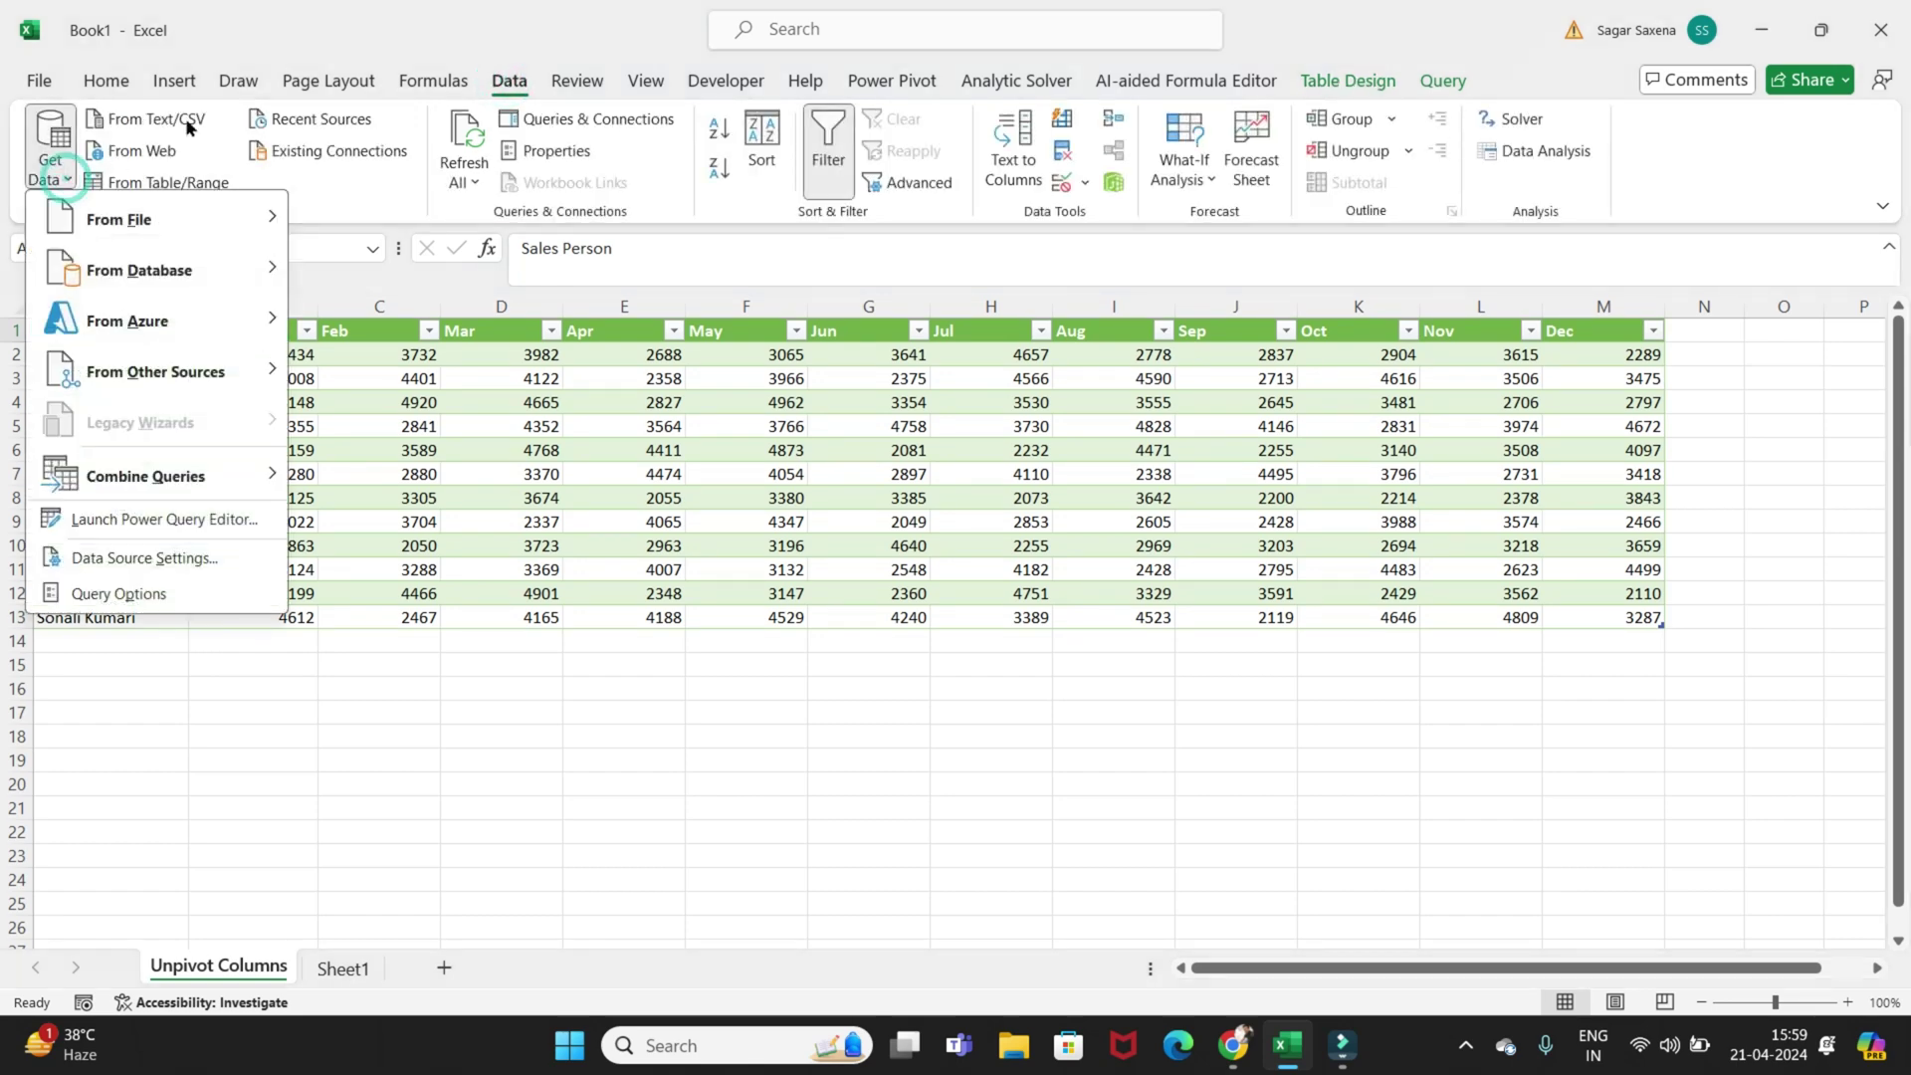
pyautogui.click(203, 185)
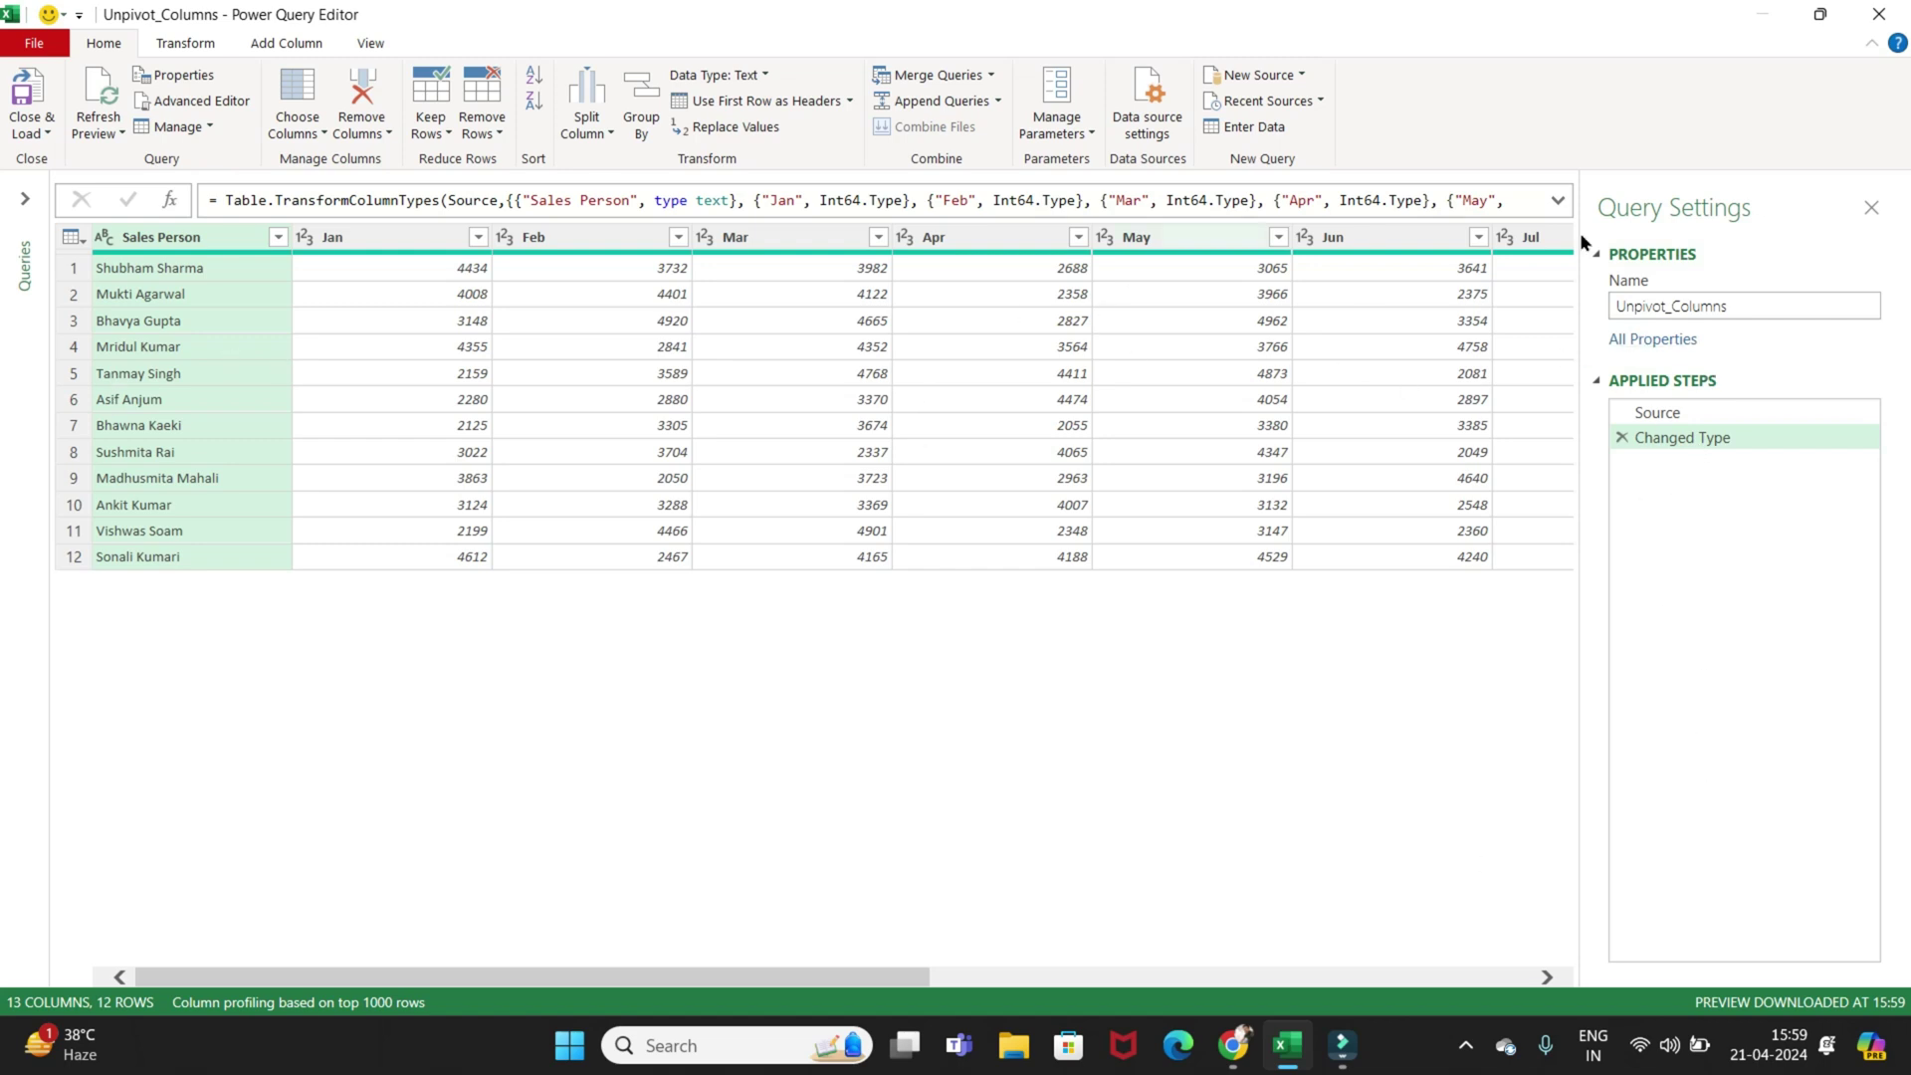
pyautogui.click(1877, 209)
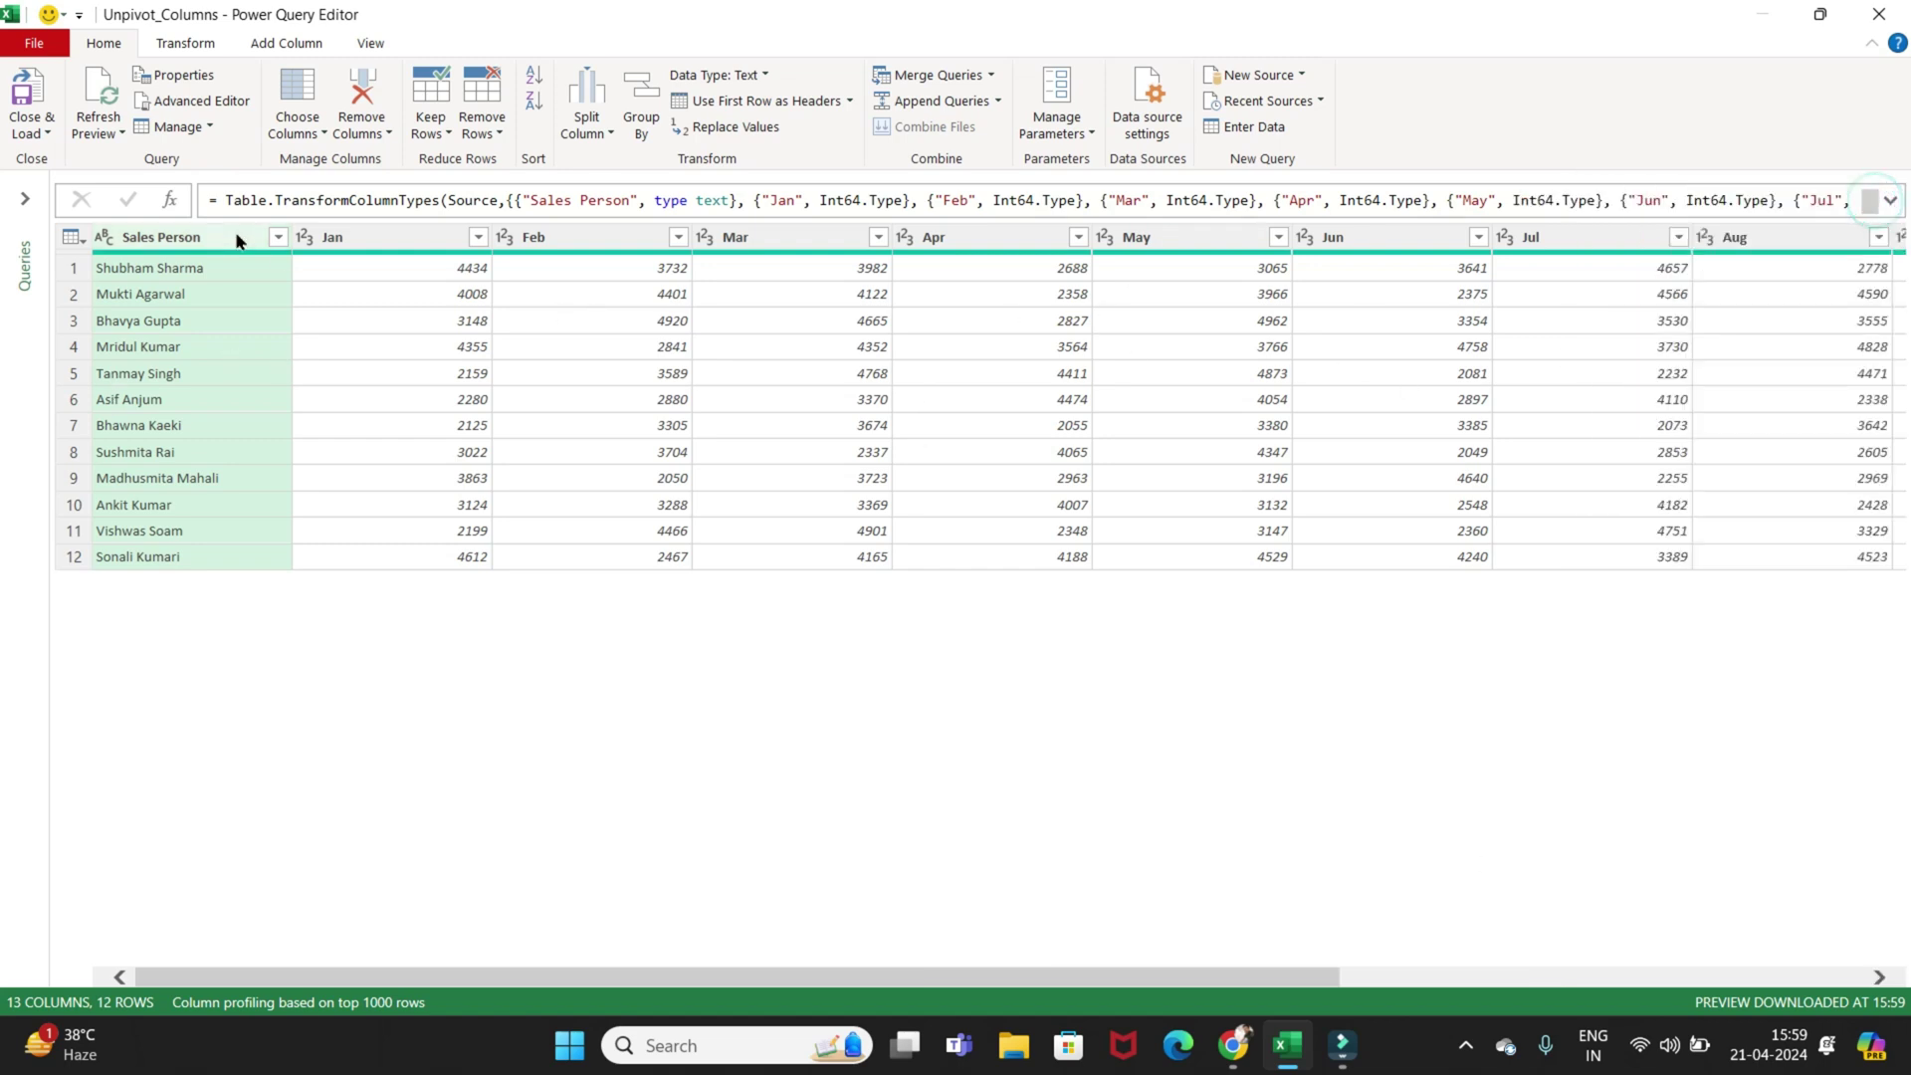
# - Look through the month columns from Jan to Dec in the query preview
pyautogui.click(368, 241)
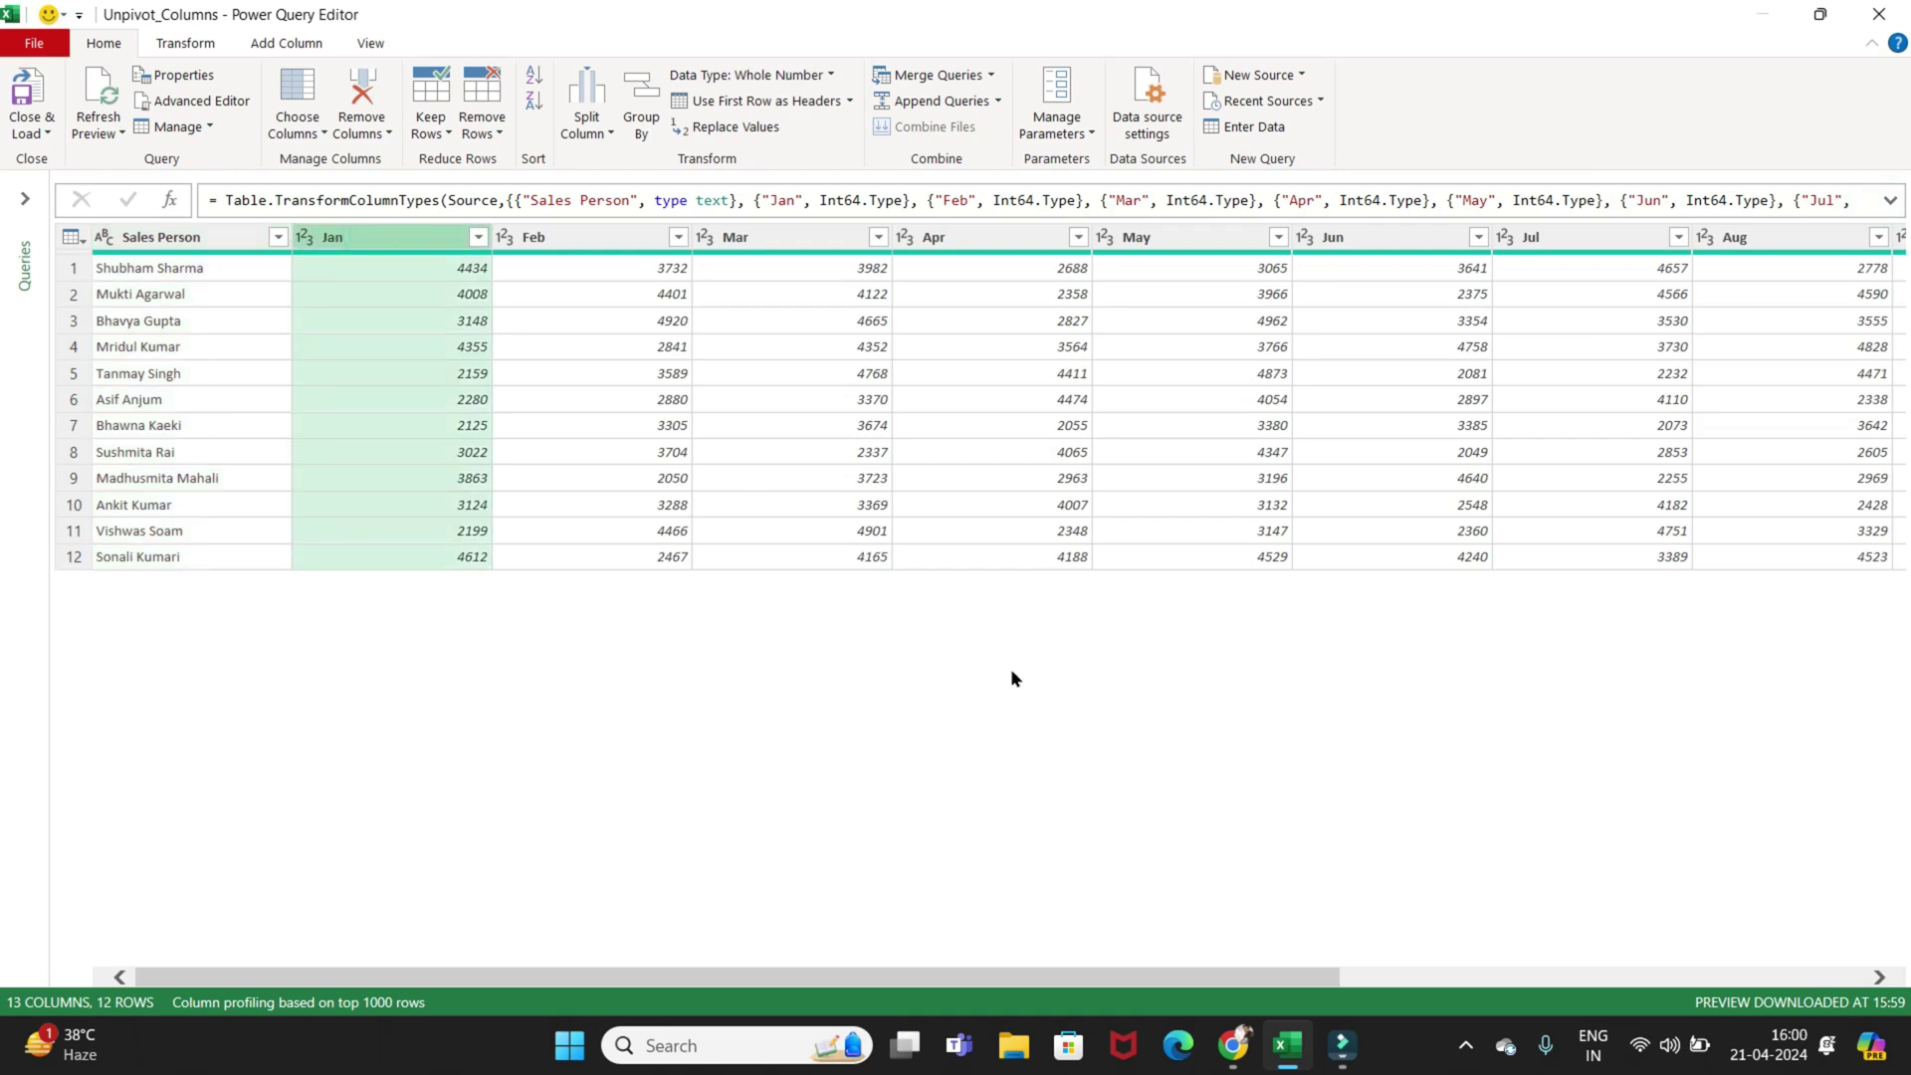
pyautogui.hscroll(5, 1012, 671)
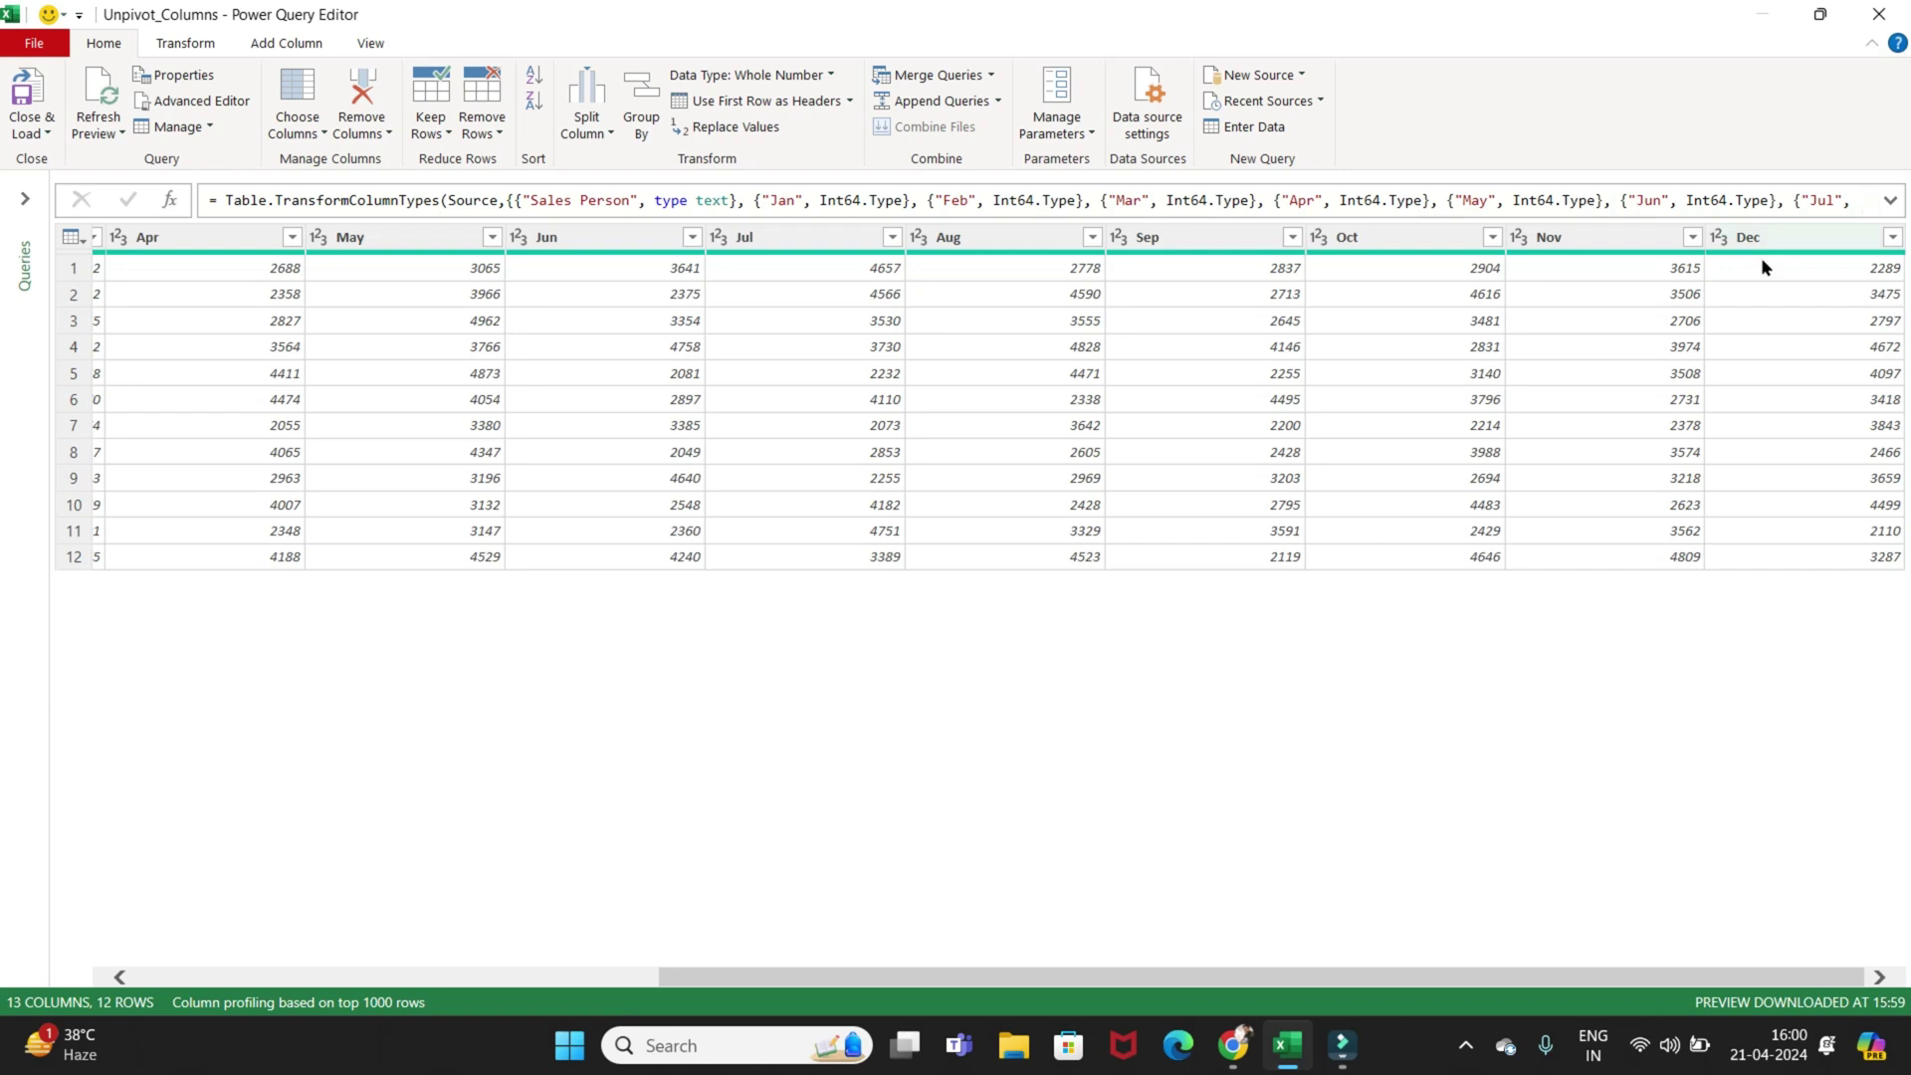
pyautogui.click(1043, 504)
pyautogui.press('Left')
pyautogui.press('Left')
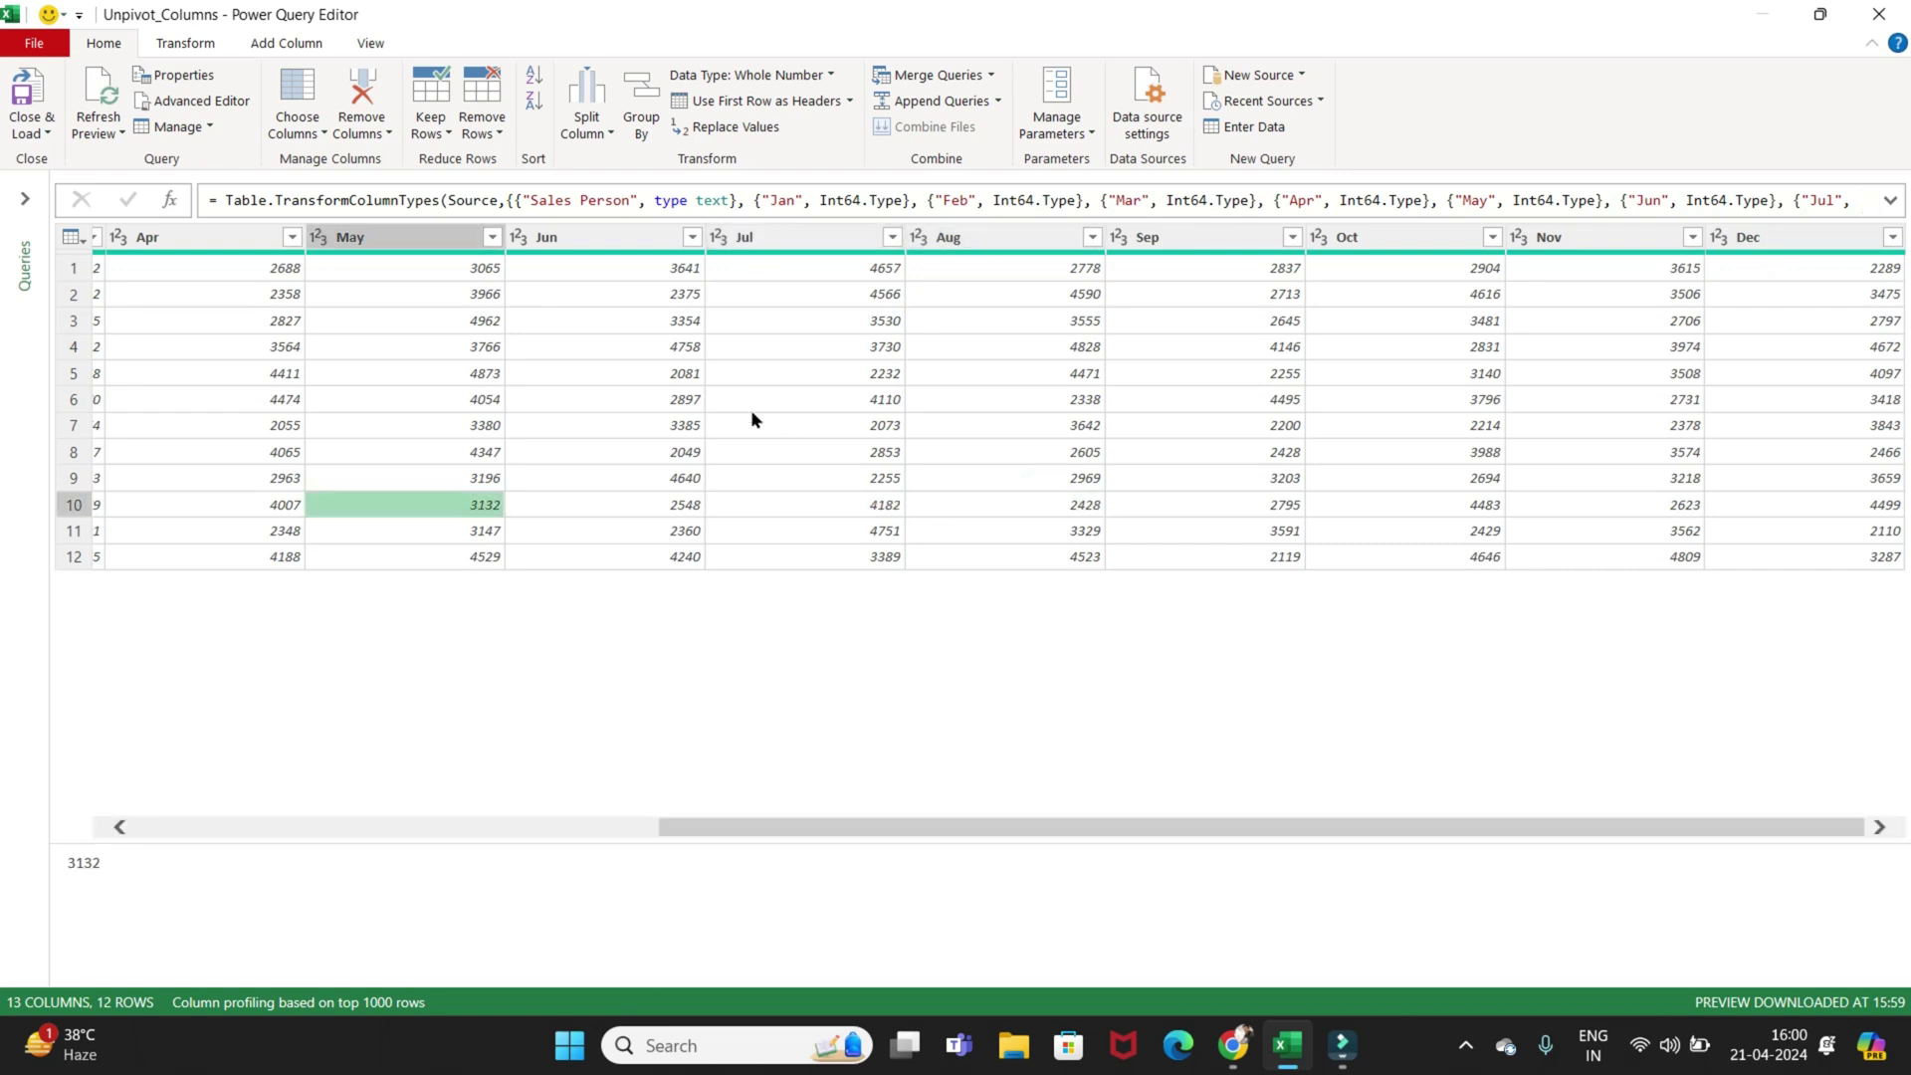
pyautogui.press('Left')
pyautogui.press('Left')
pyautogui.press('Left')
pyautogui.press('Left')
pyautogui.press('Left')
pyautogui.press('Left')
# - Unpivot the month columns Jan through Dec into attribute and value columns, keeping Sales Person as it is
pyautogui.click(435, 247)
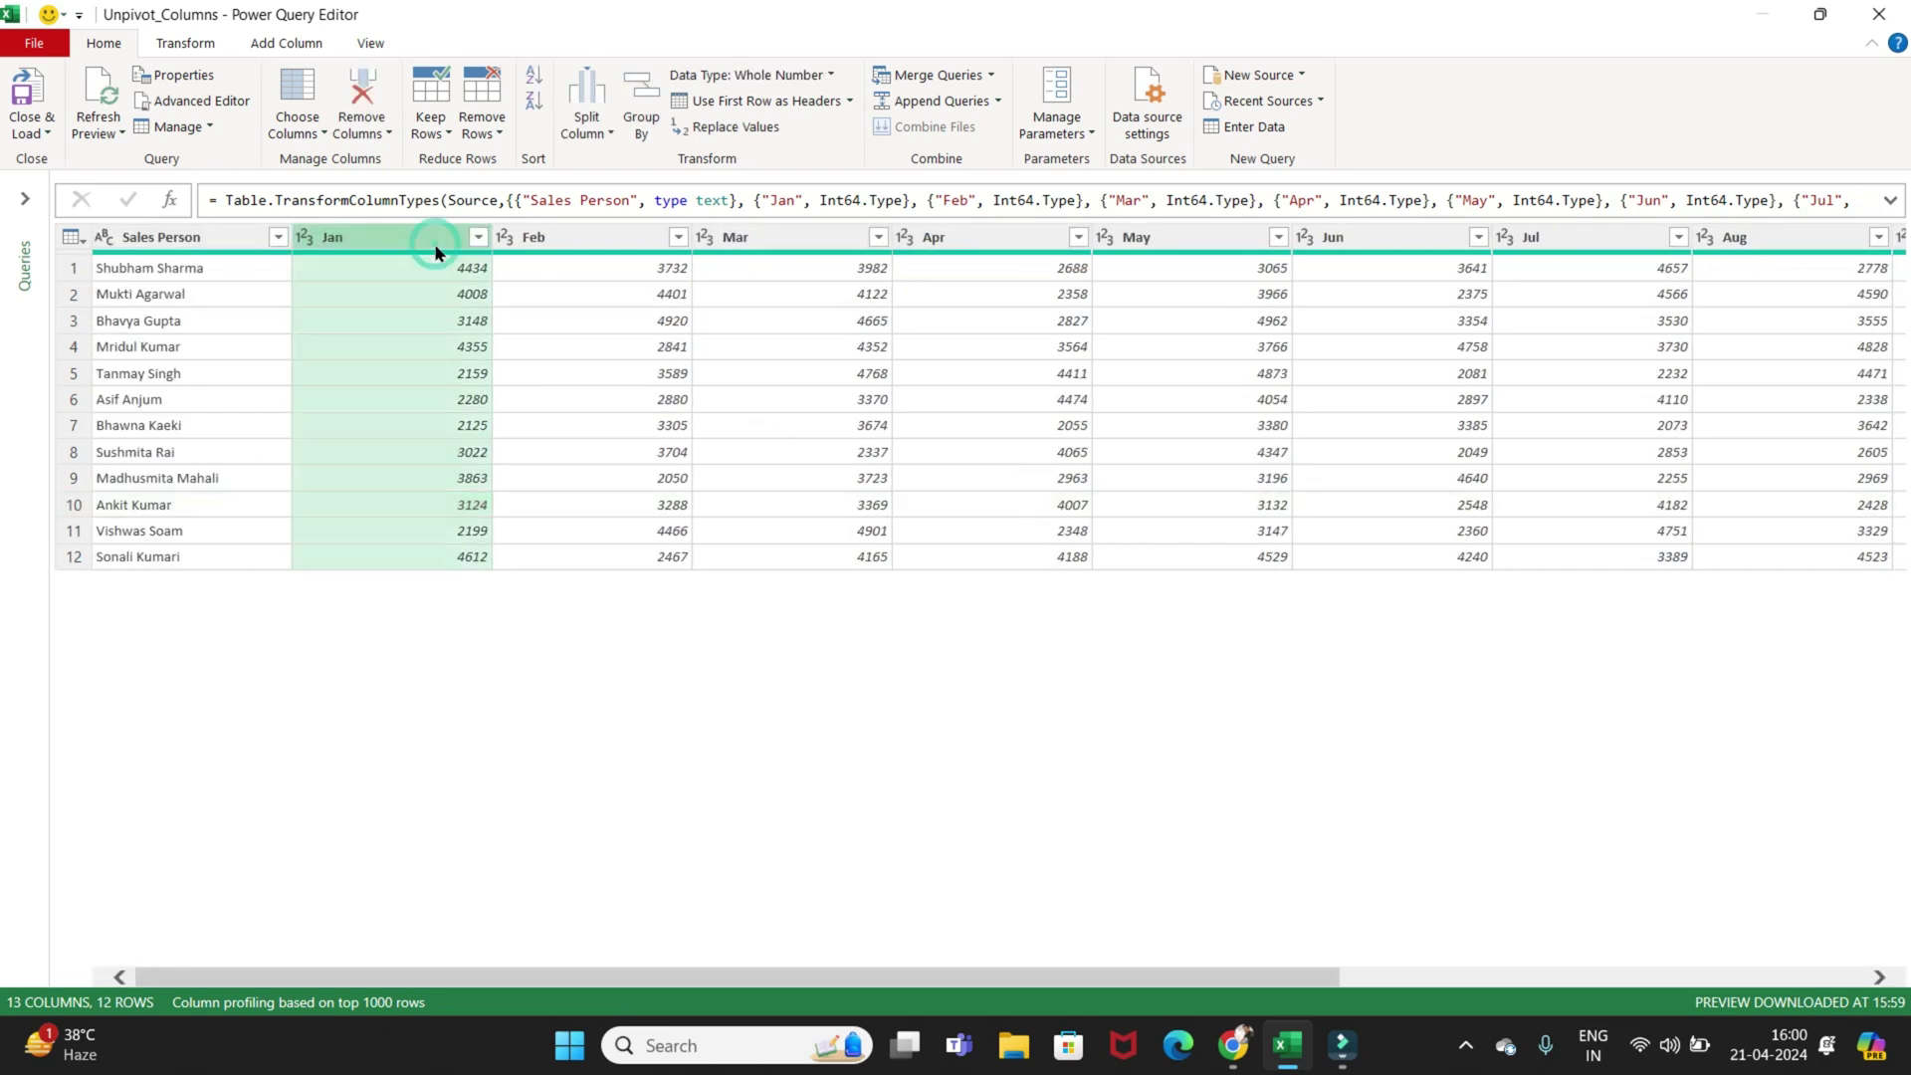
pyautogui.hscroll(1, 1125, 597)
pyautogui.hscroll(3, 1125, 598)
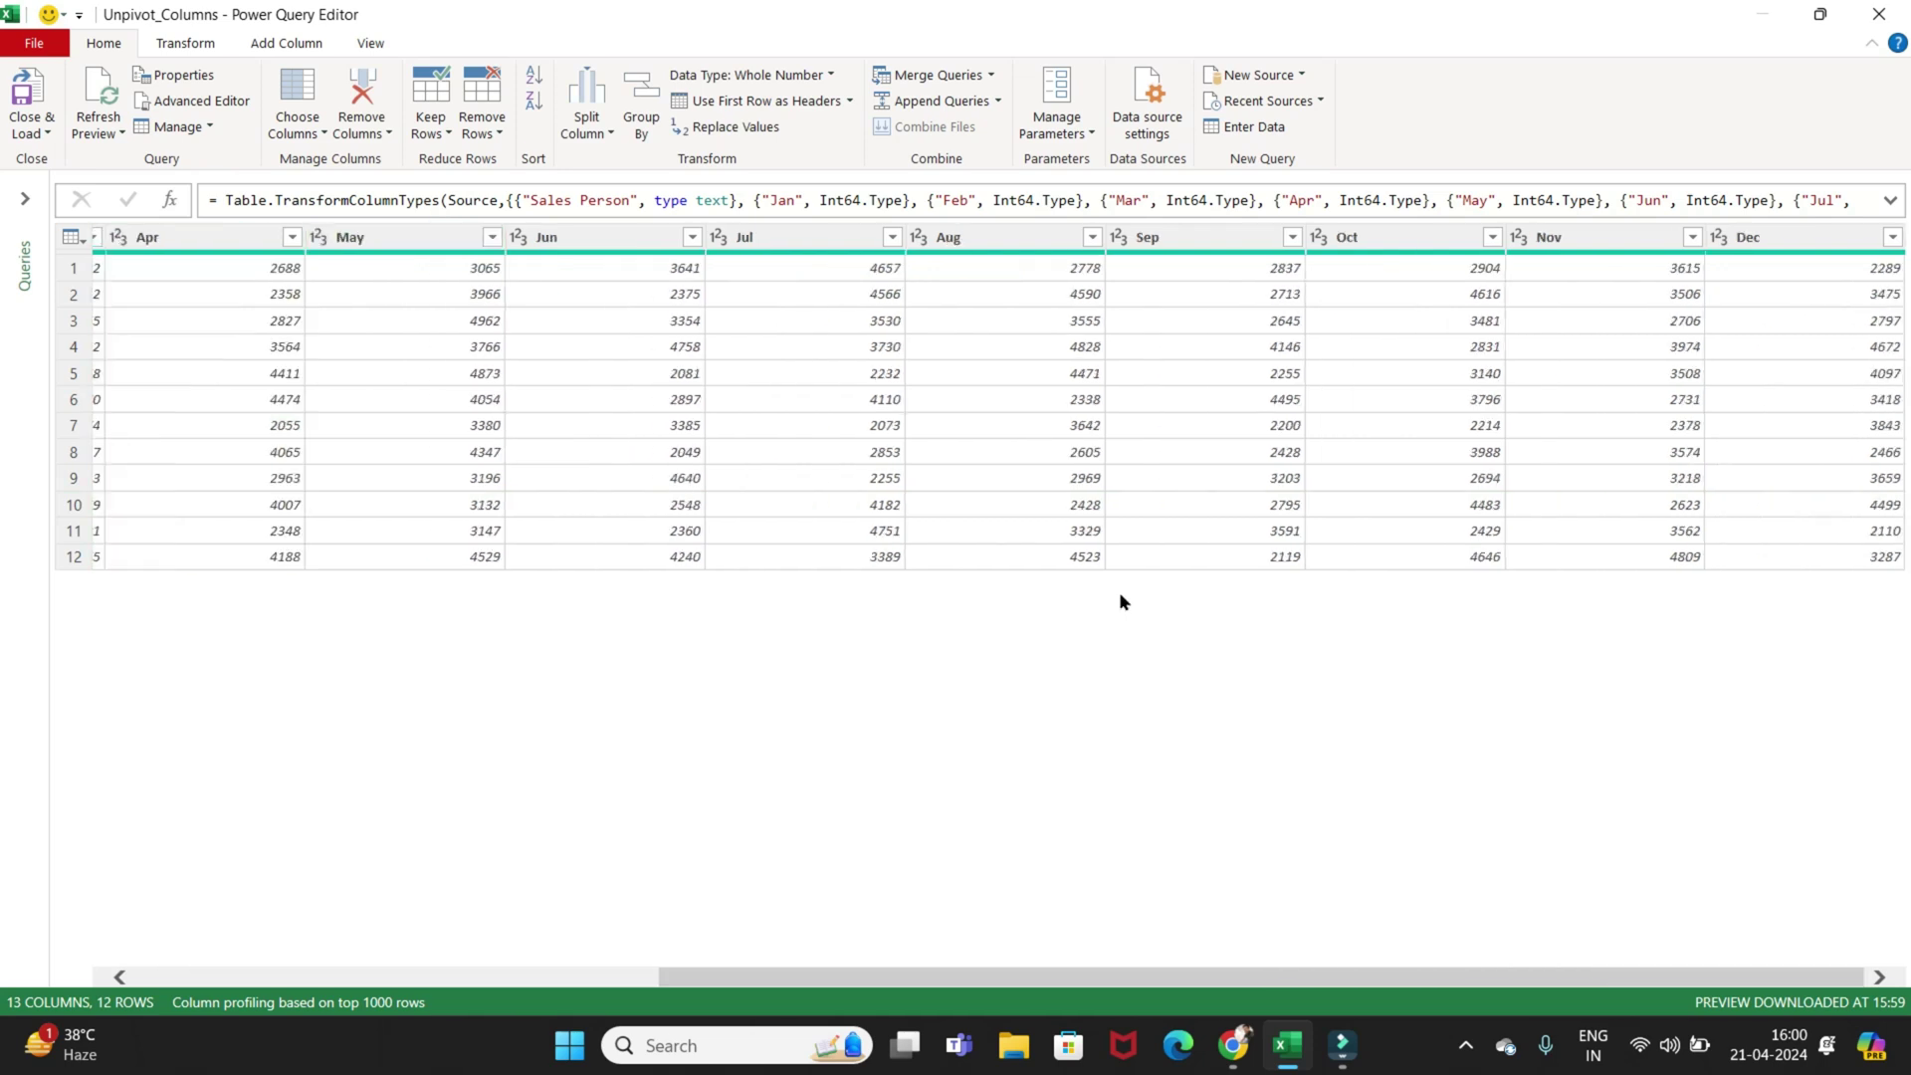
pyautogui.keyDown('shift'); pyautogui.click(1765, 237); pyautogui.keyUp('shift')
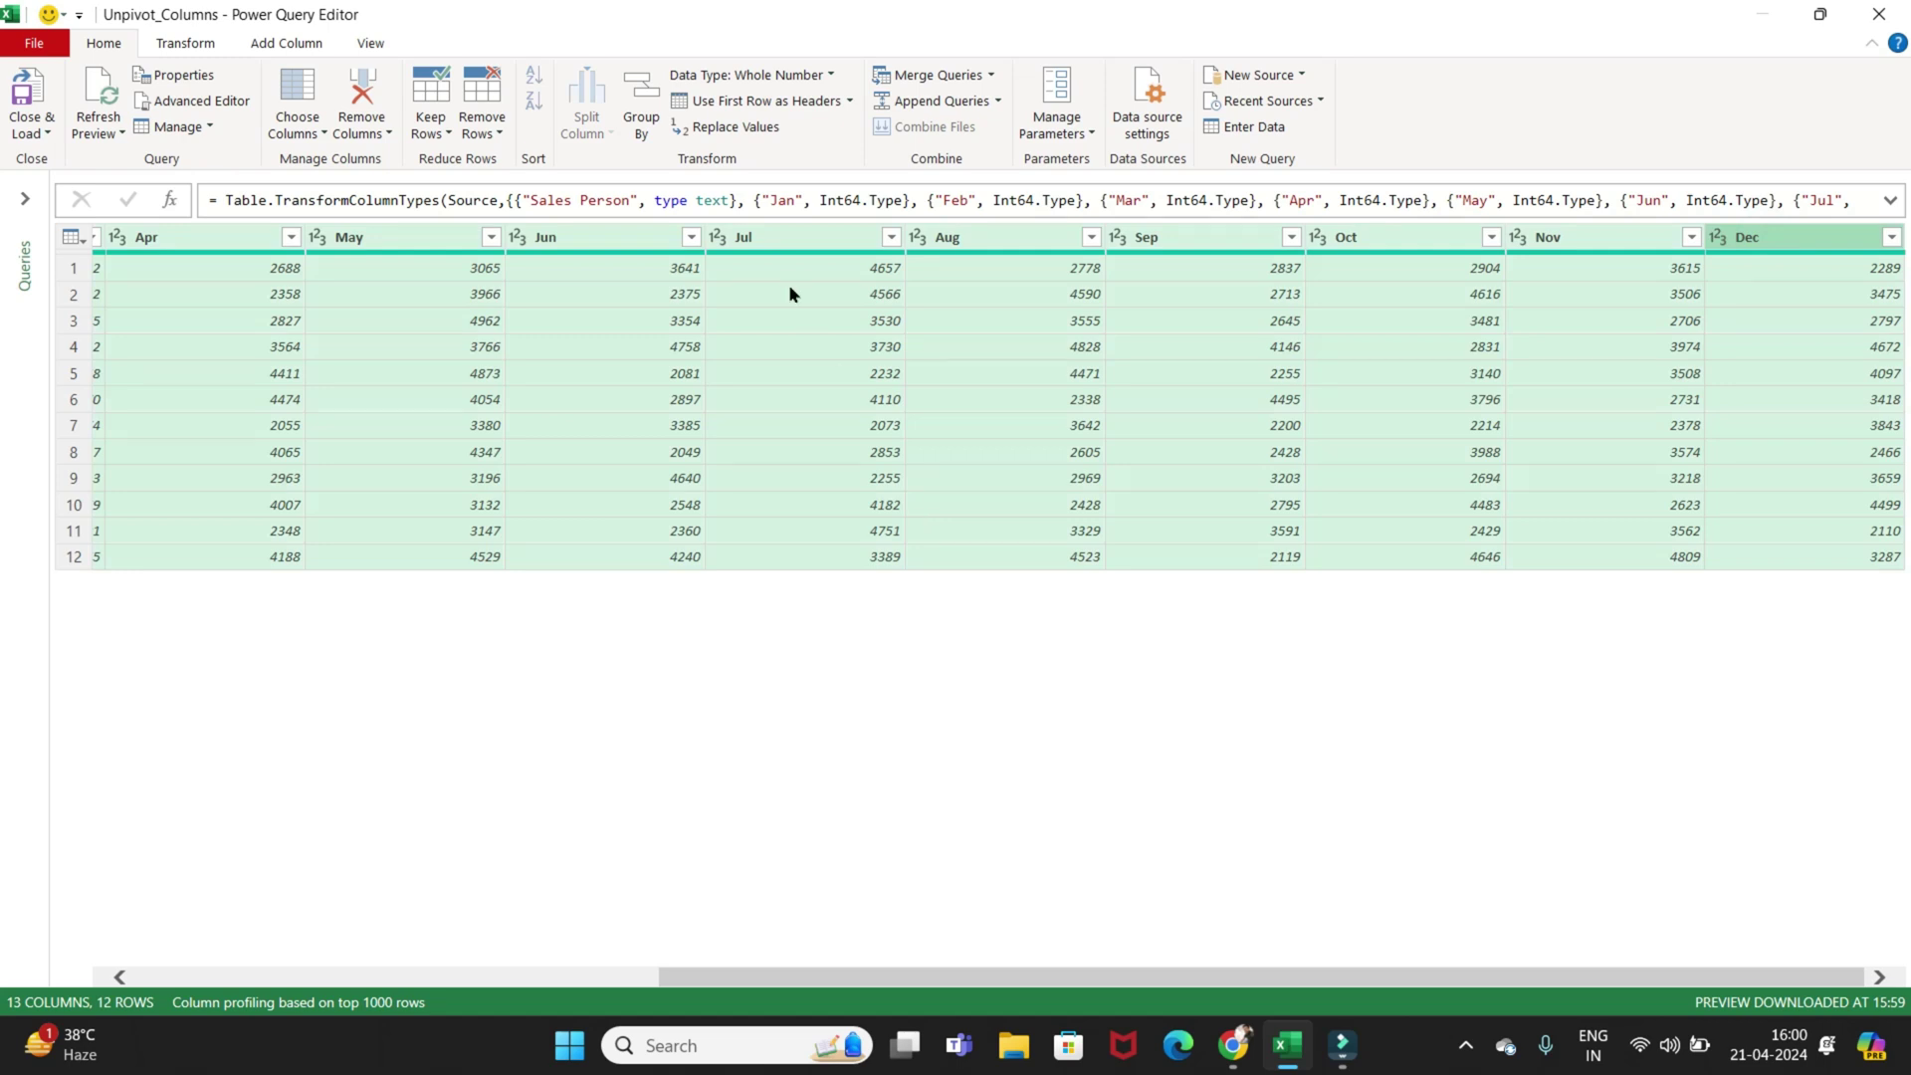
pyautogui.rightClick(765, 239)
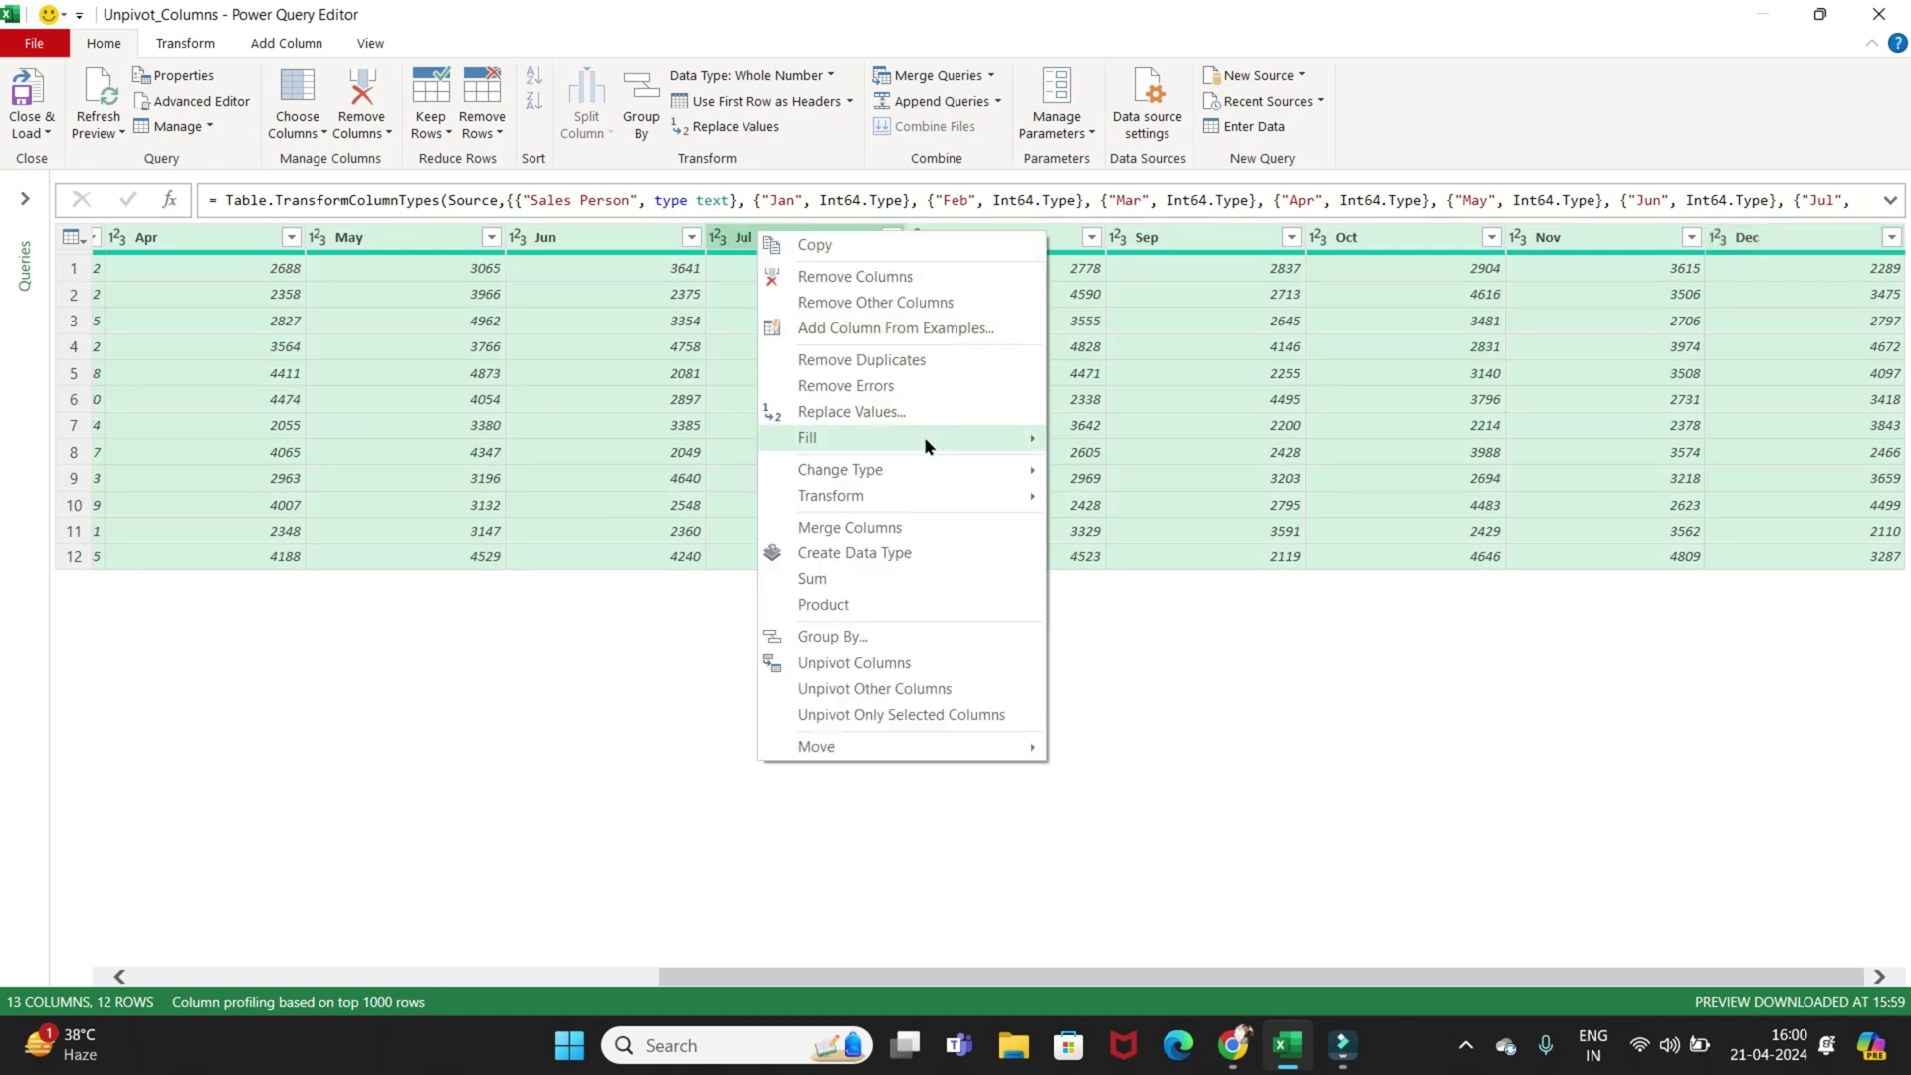
pyautogui.click(895, 665)
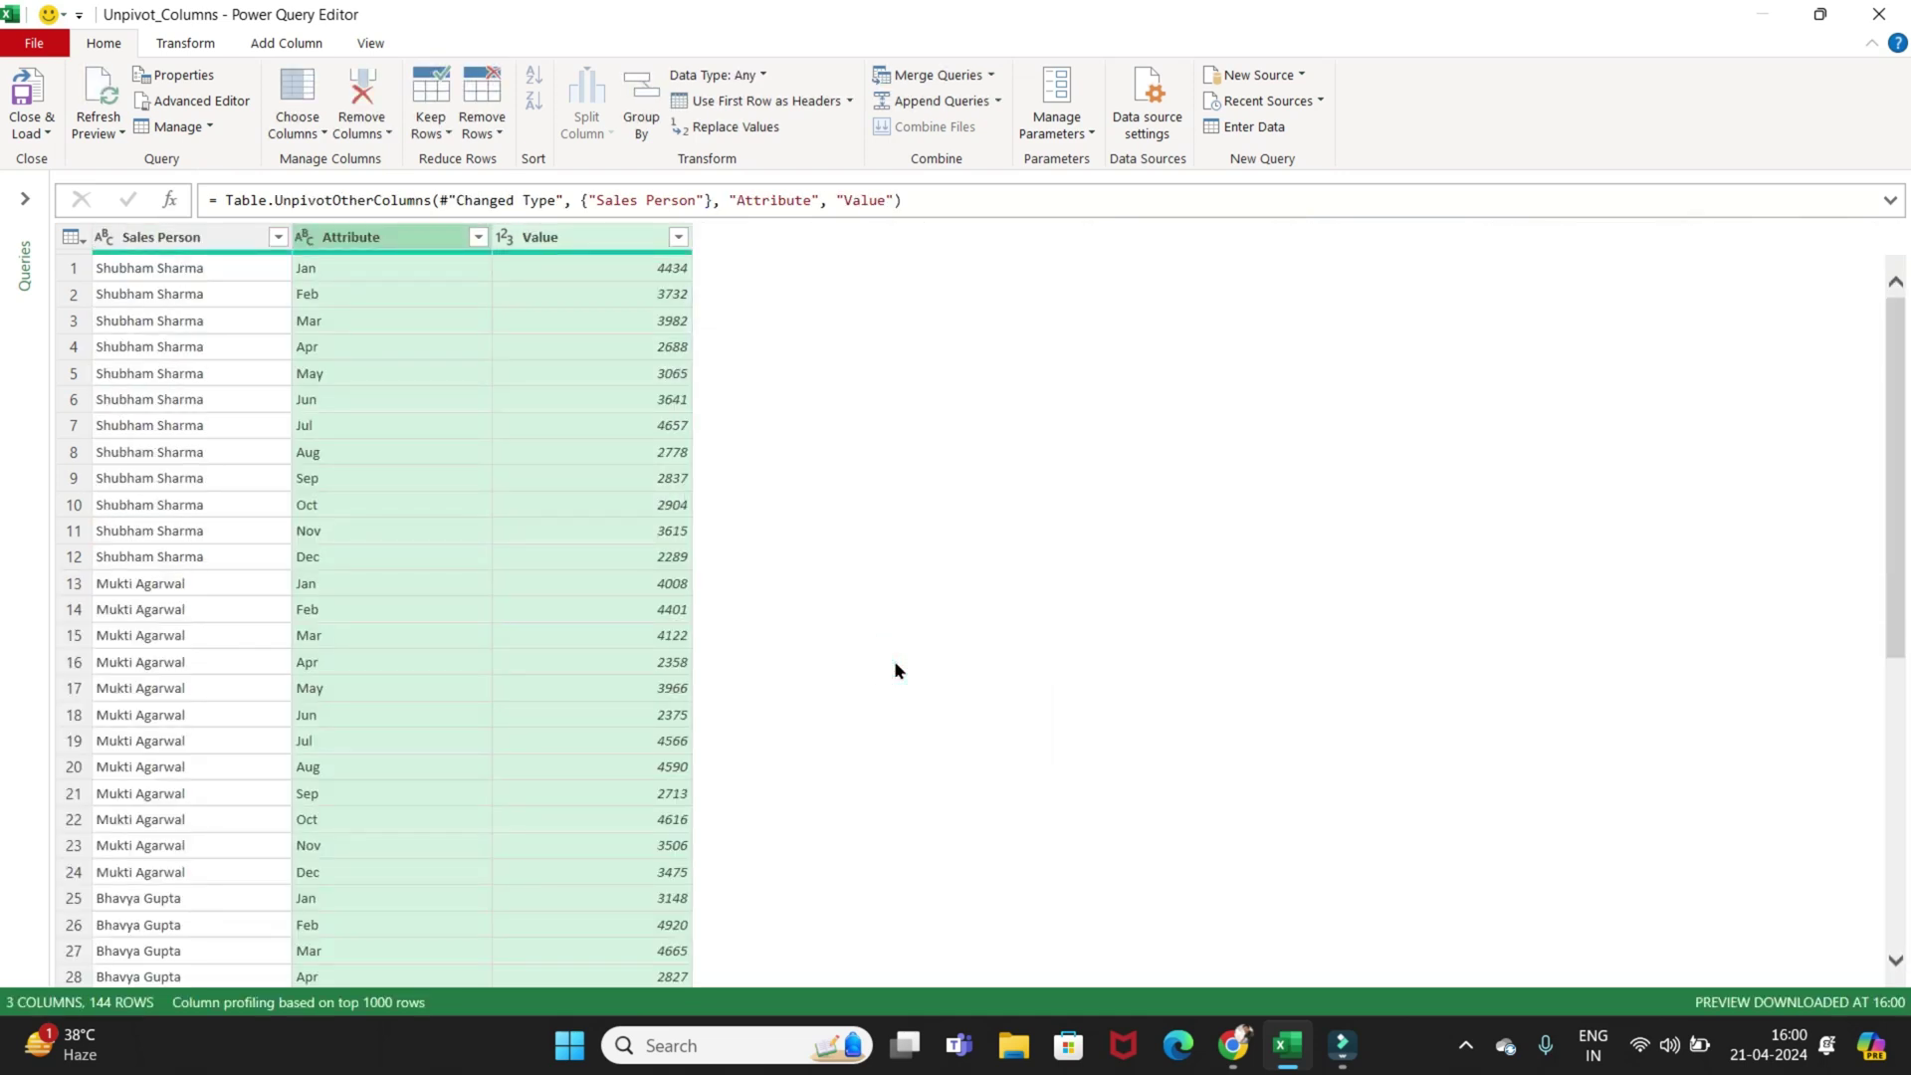
pyautogui.click(195, 324)
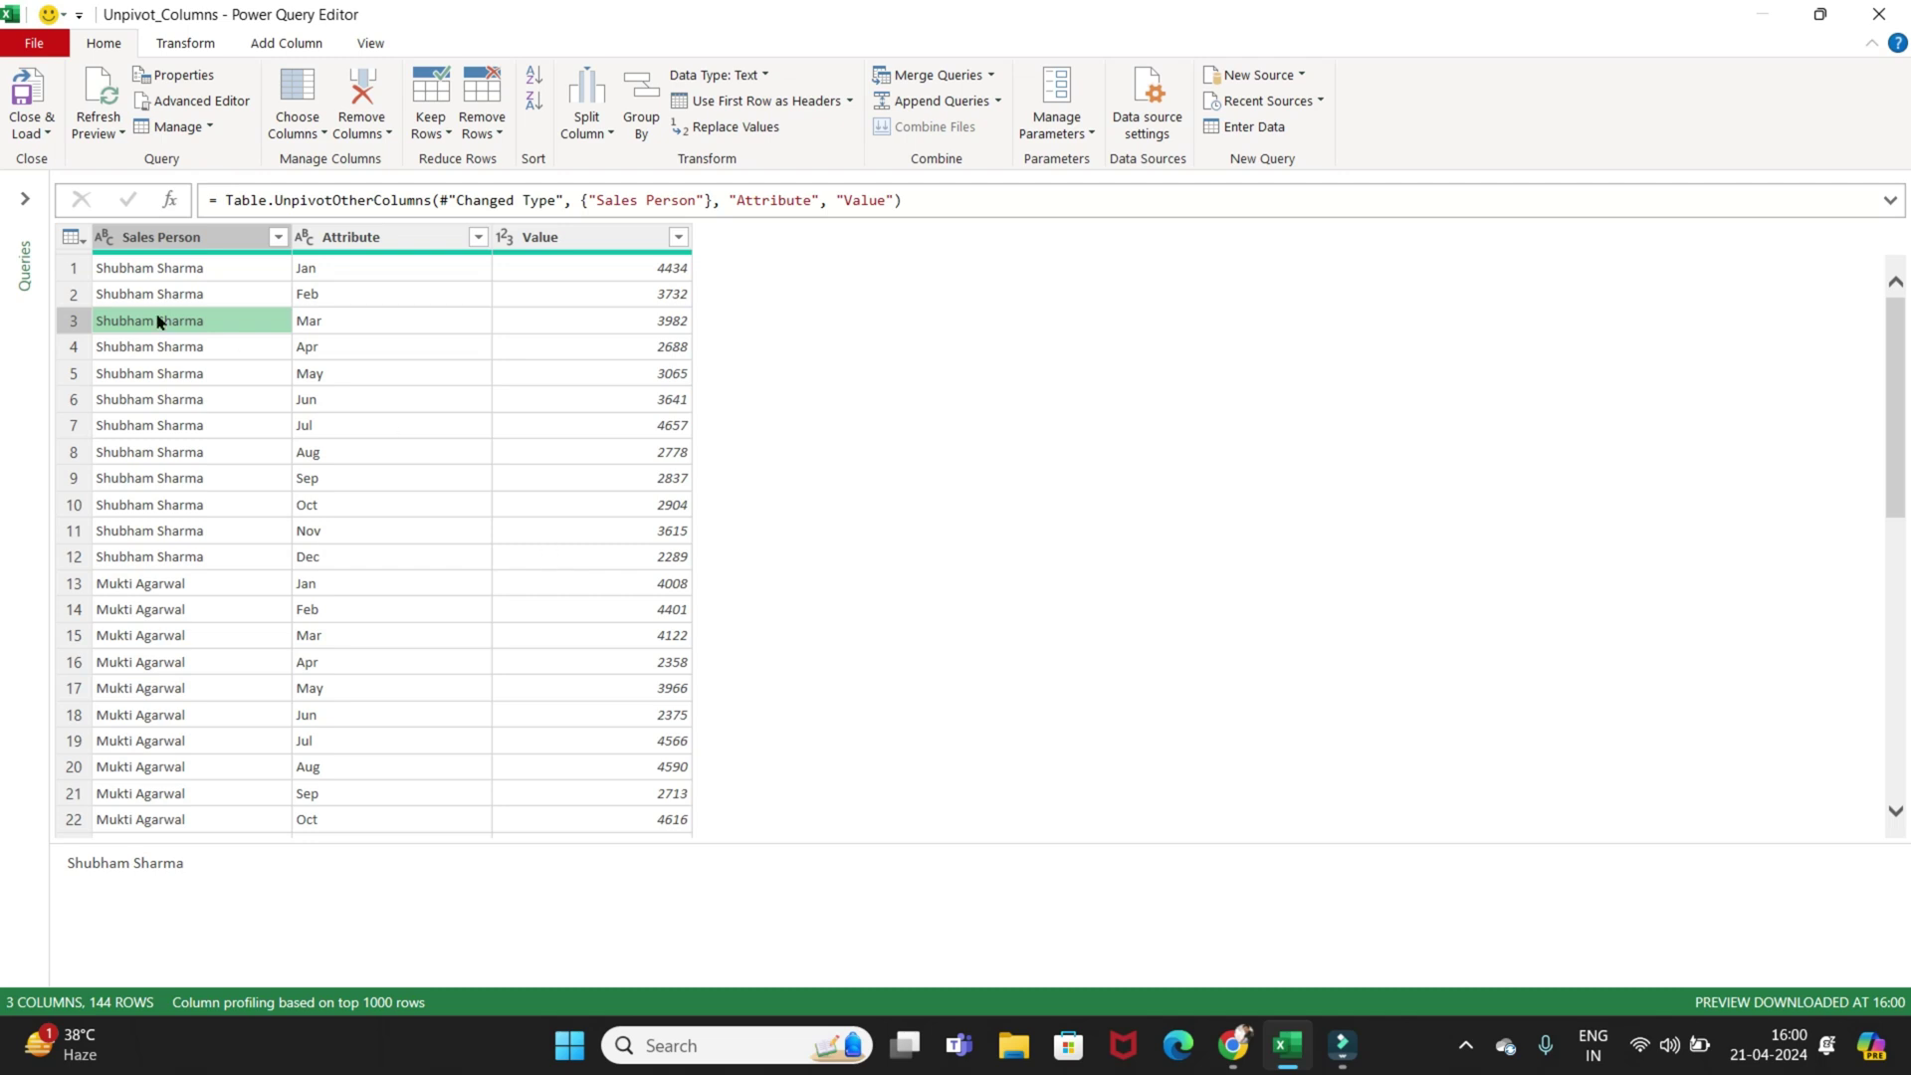
# - Rename the Attribute column to Months
pyautogui.click(167, 267)
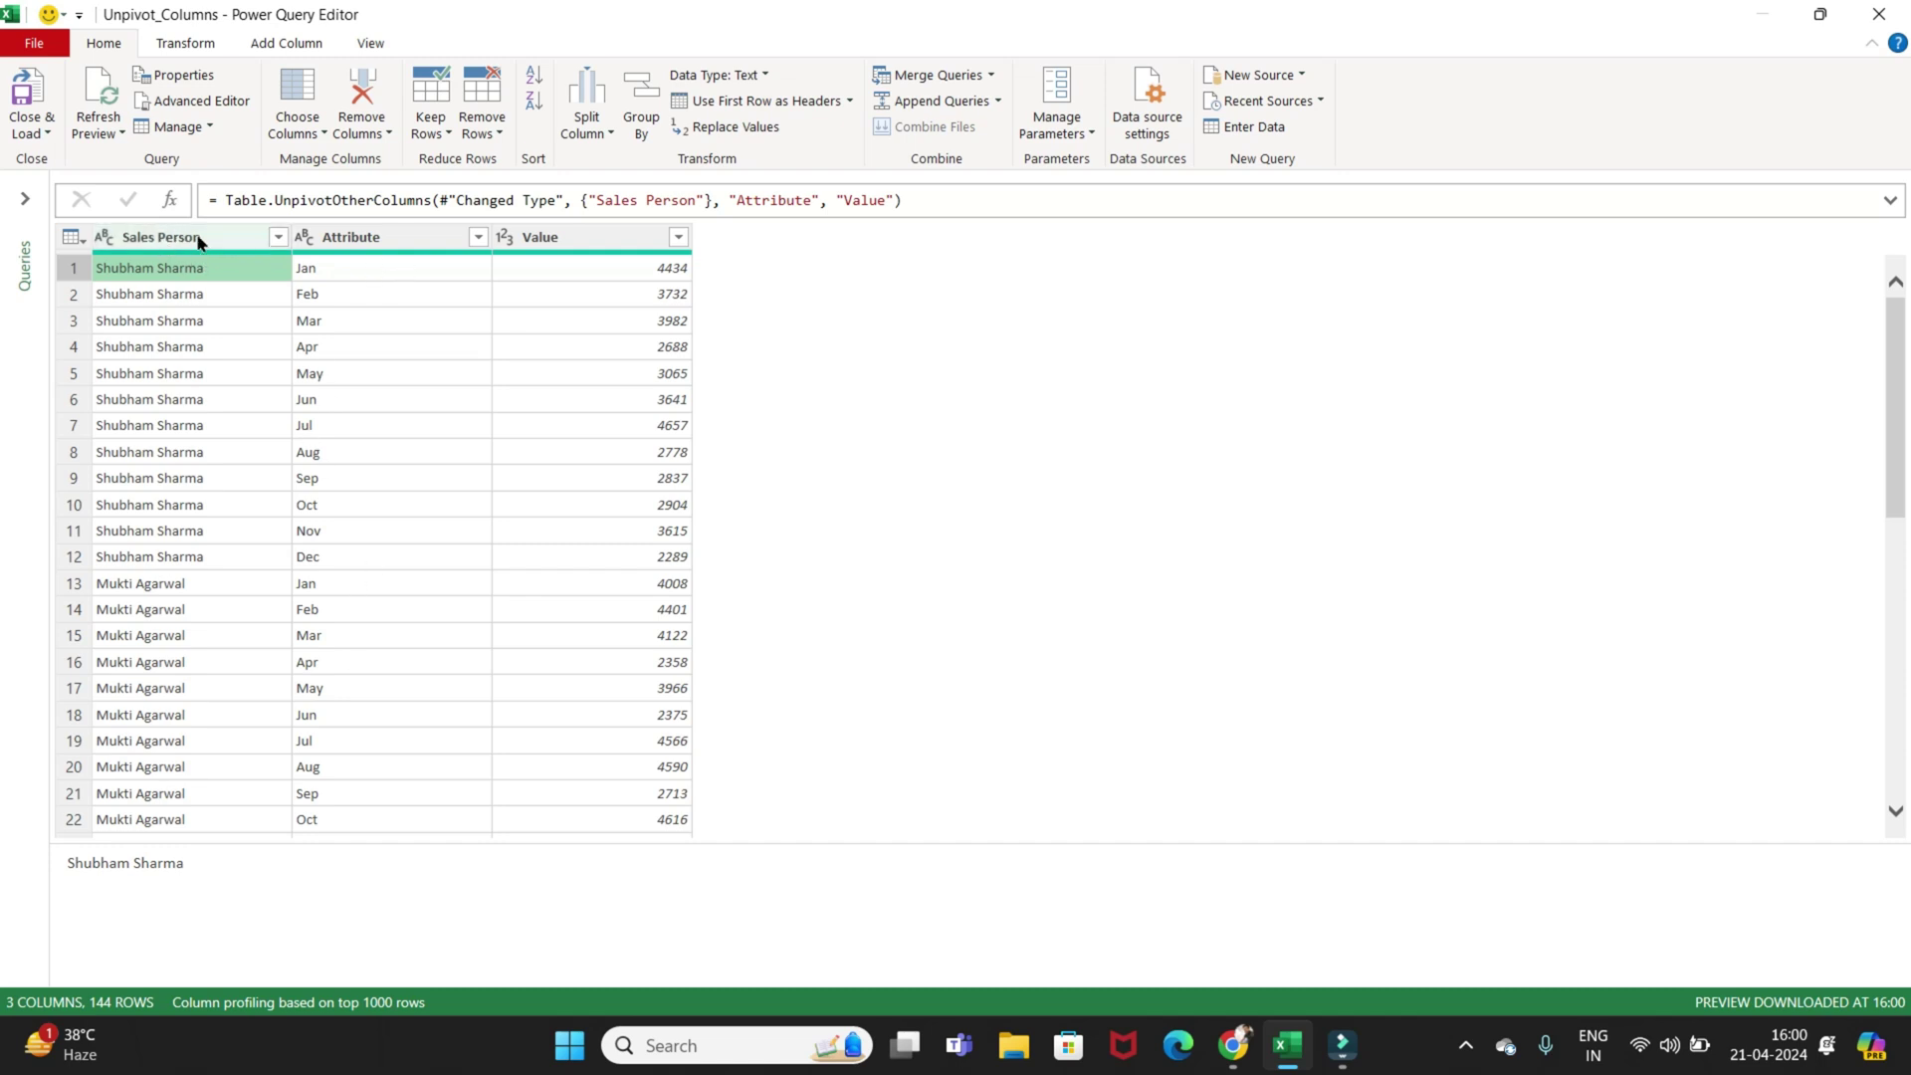
pyautogui.click(362, 236)
pyautogui.doubleClick(362, 236)
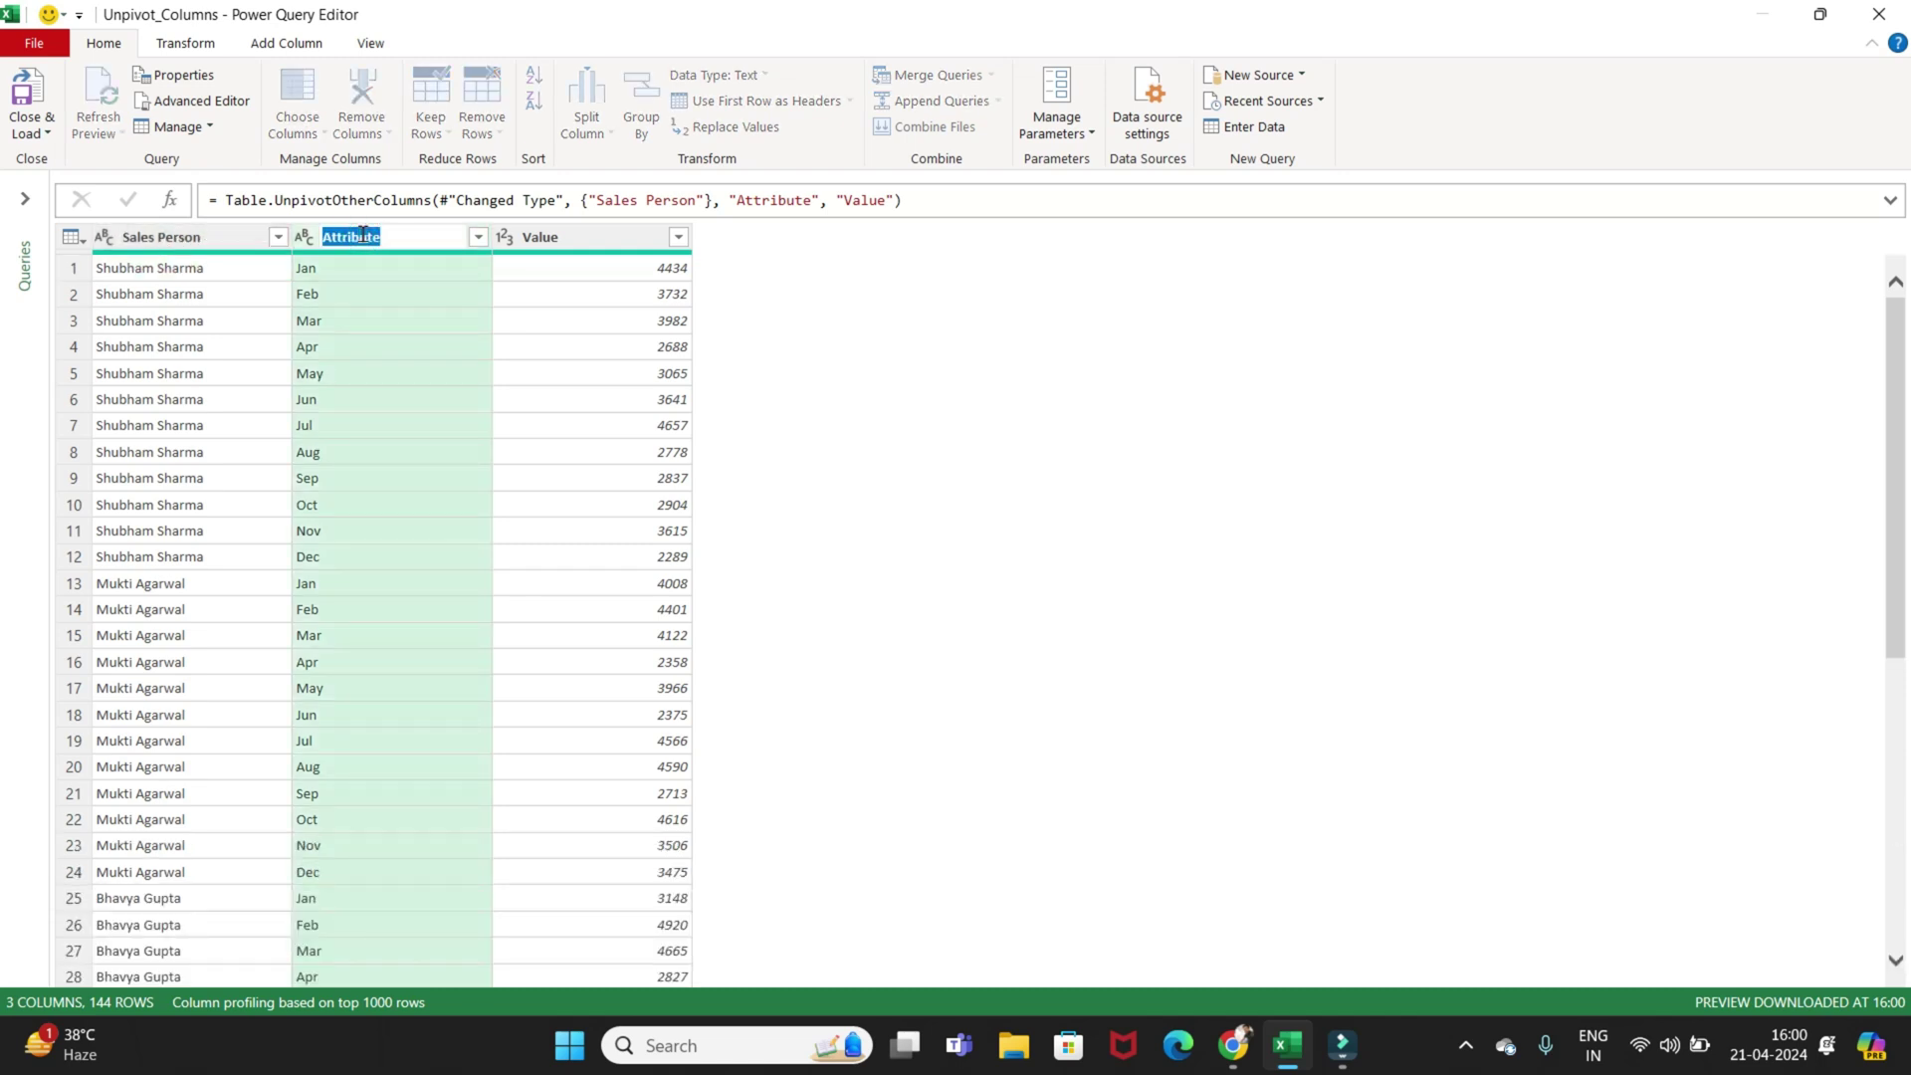
pyautogui.press('BackSpace')
pyautogui.write('Months')
pyautogui.press('Return')
# - Rename the Value column to Sales
pyautogui.doubleClick(546, 236)
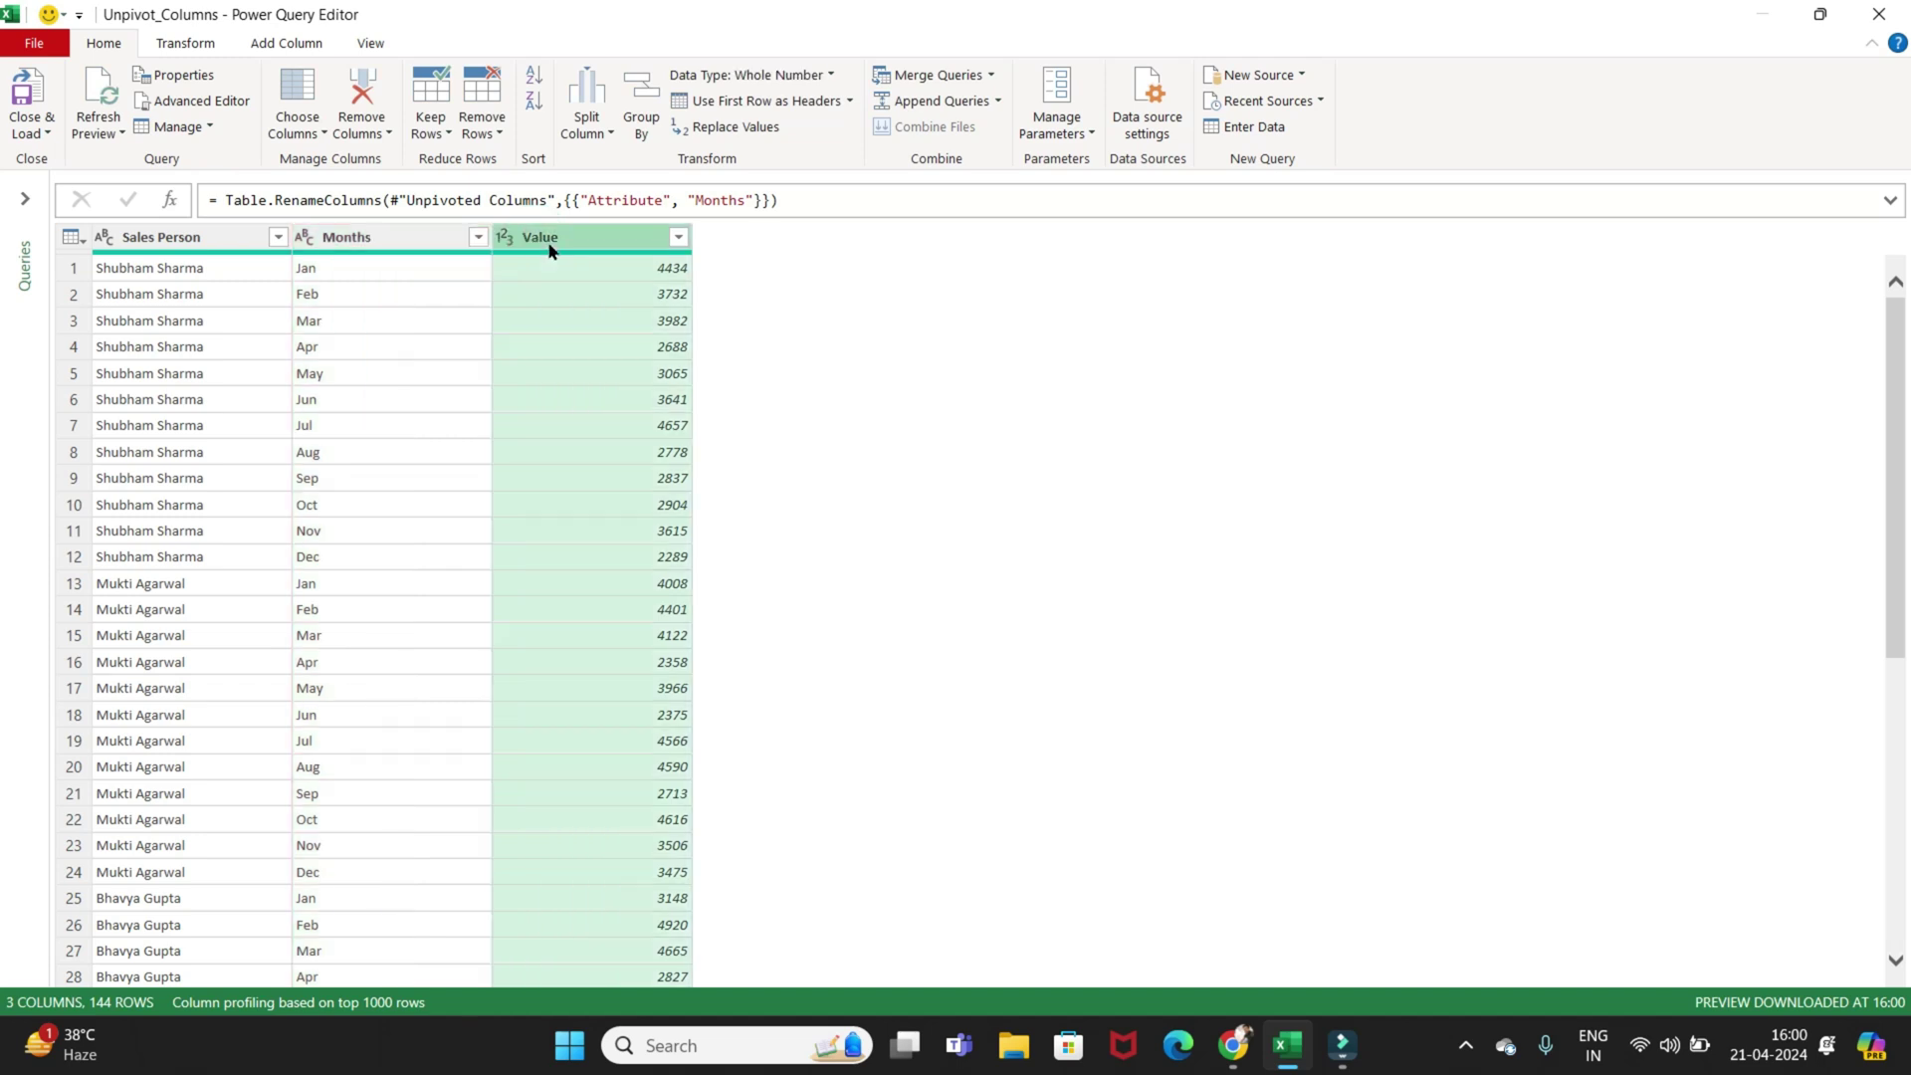
pyautogui.press('BackSpace')
pyautogui.write('Sales')
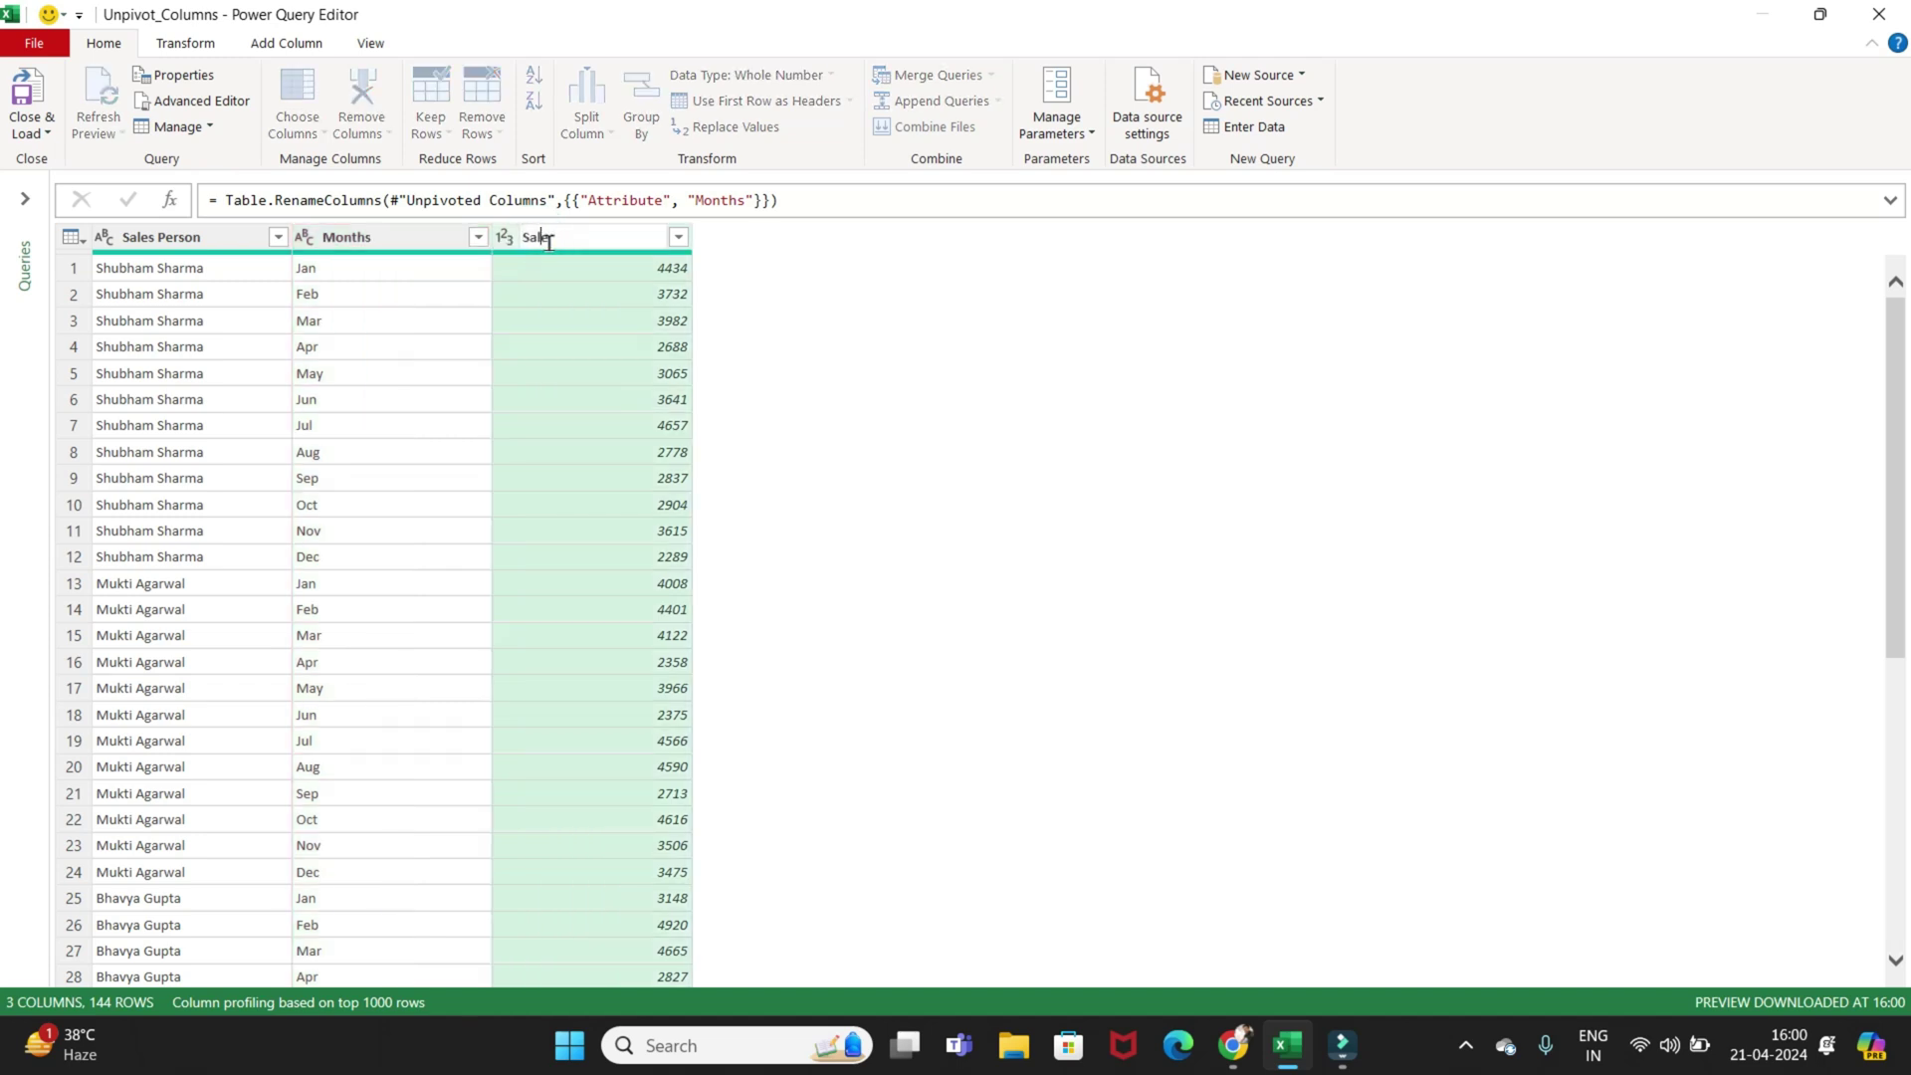
pyautogui.press('Return')
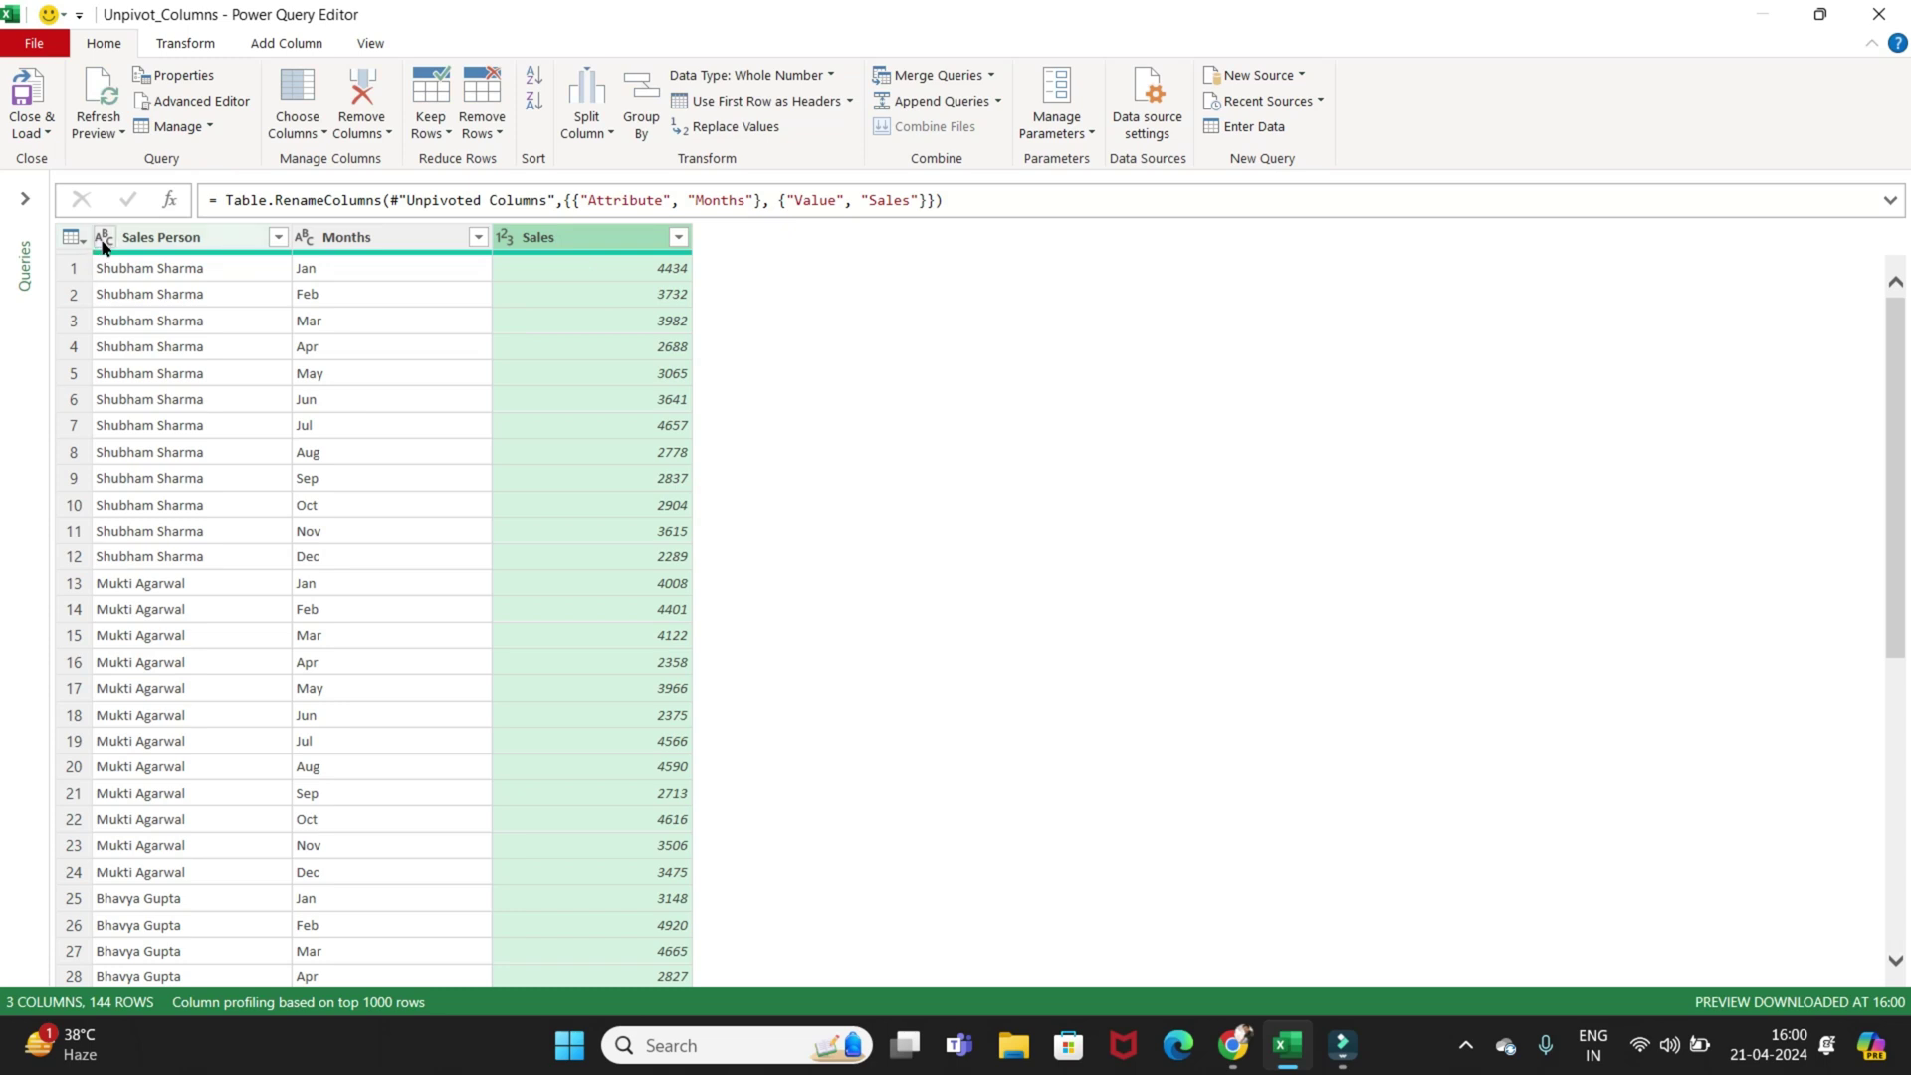
# - Try the Date data type on the Months column and return it to Text, replacing the current type conversion
pyautogui.click(307, 245)
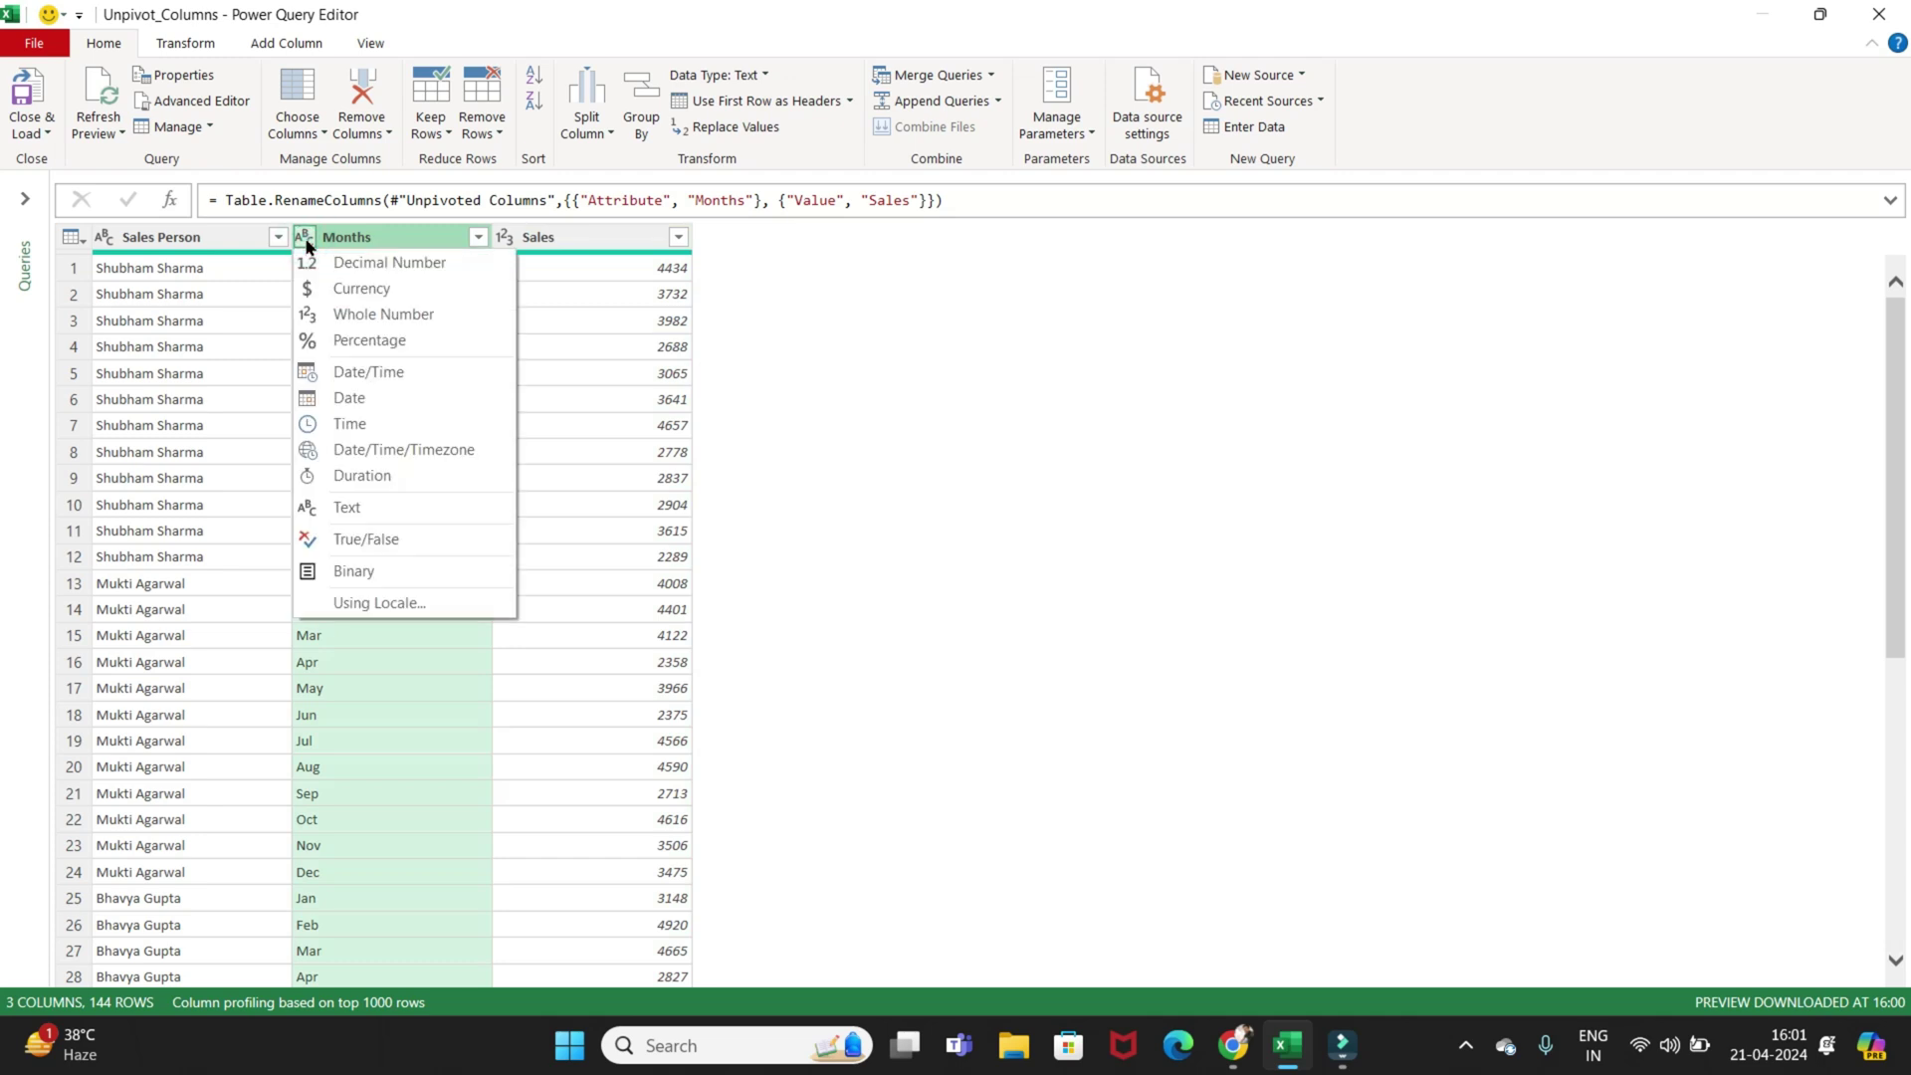
pyautogui.click(379, 397)
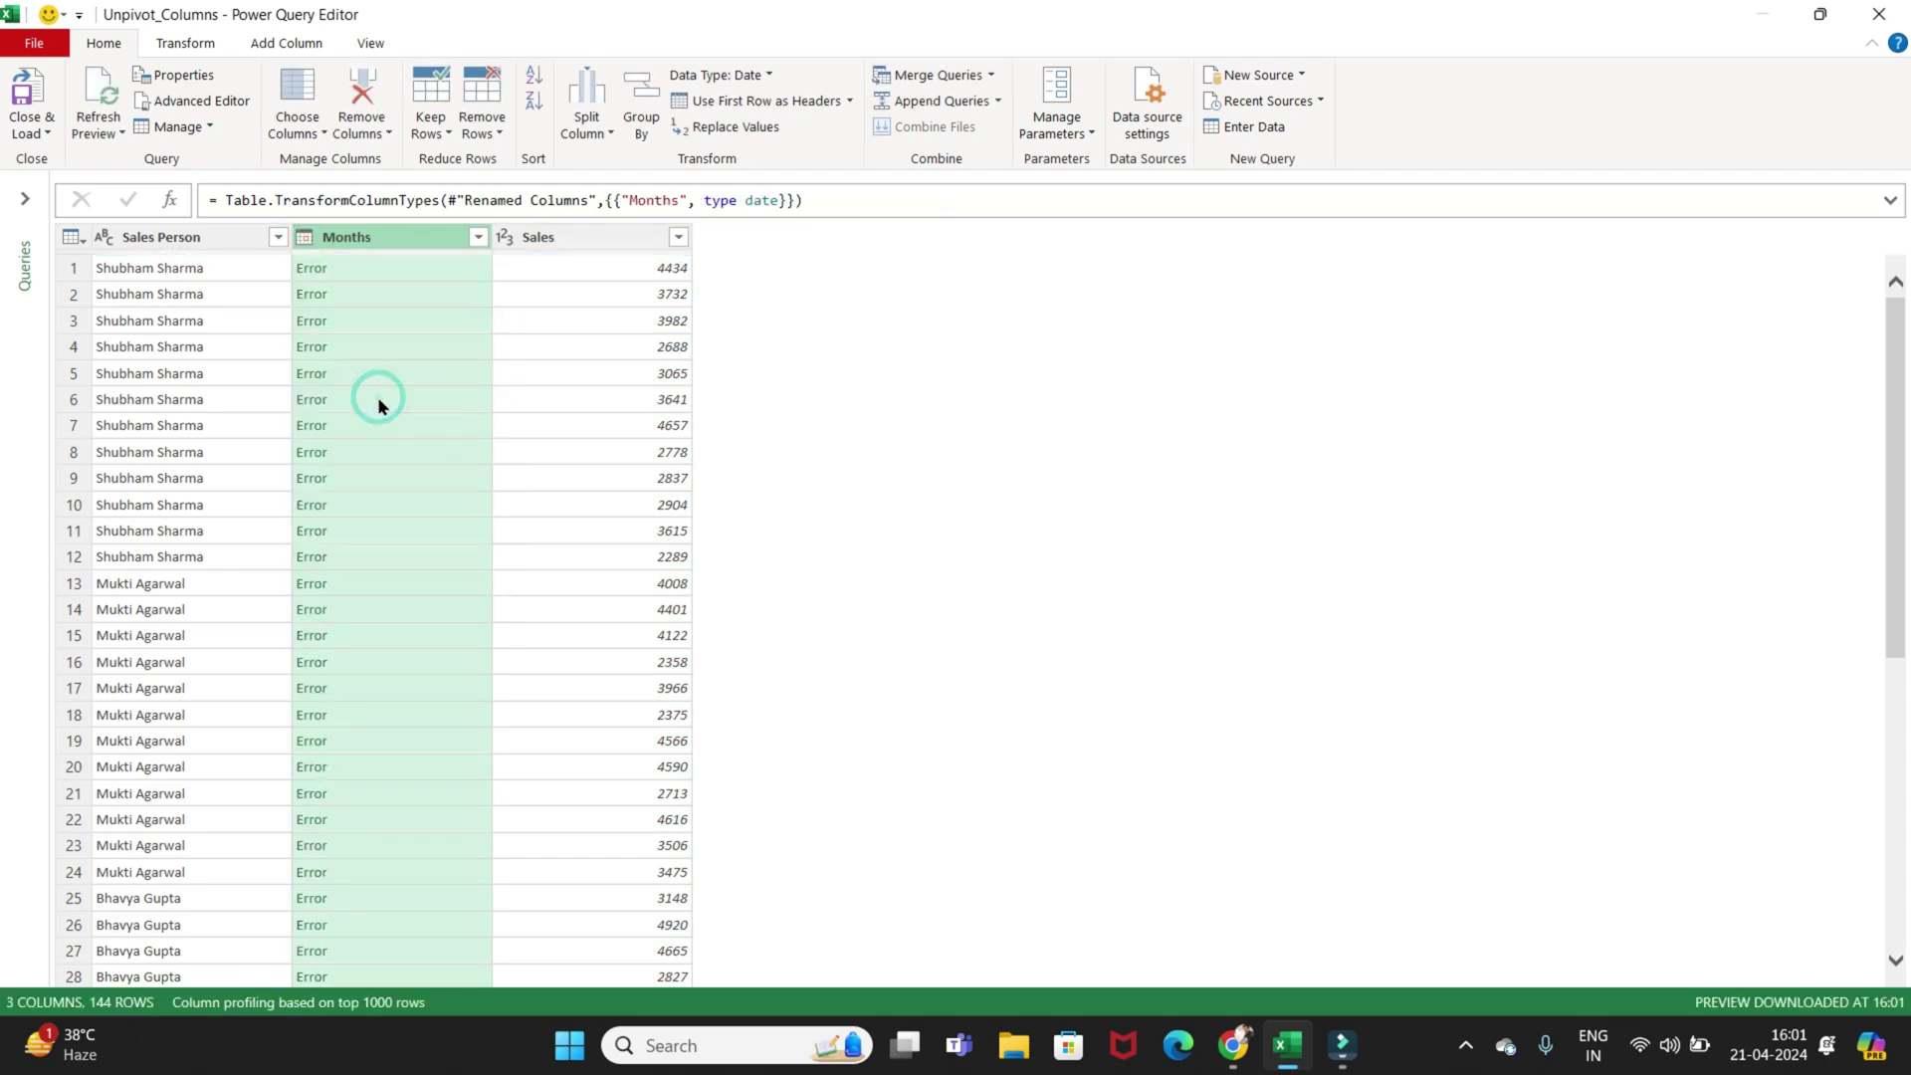
pyautogui.click(304, 239)
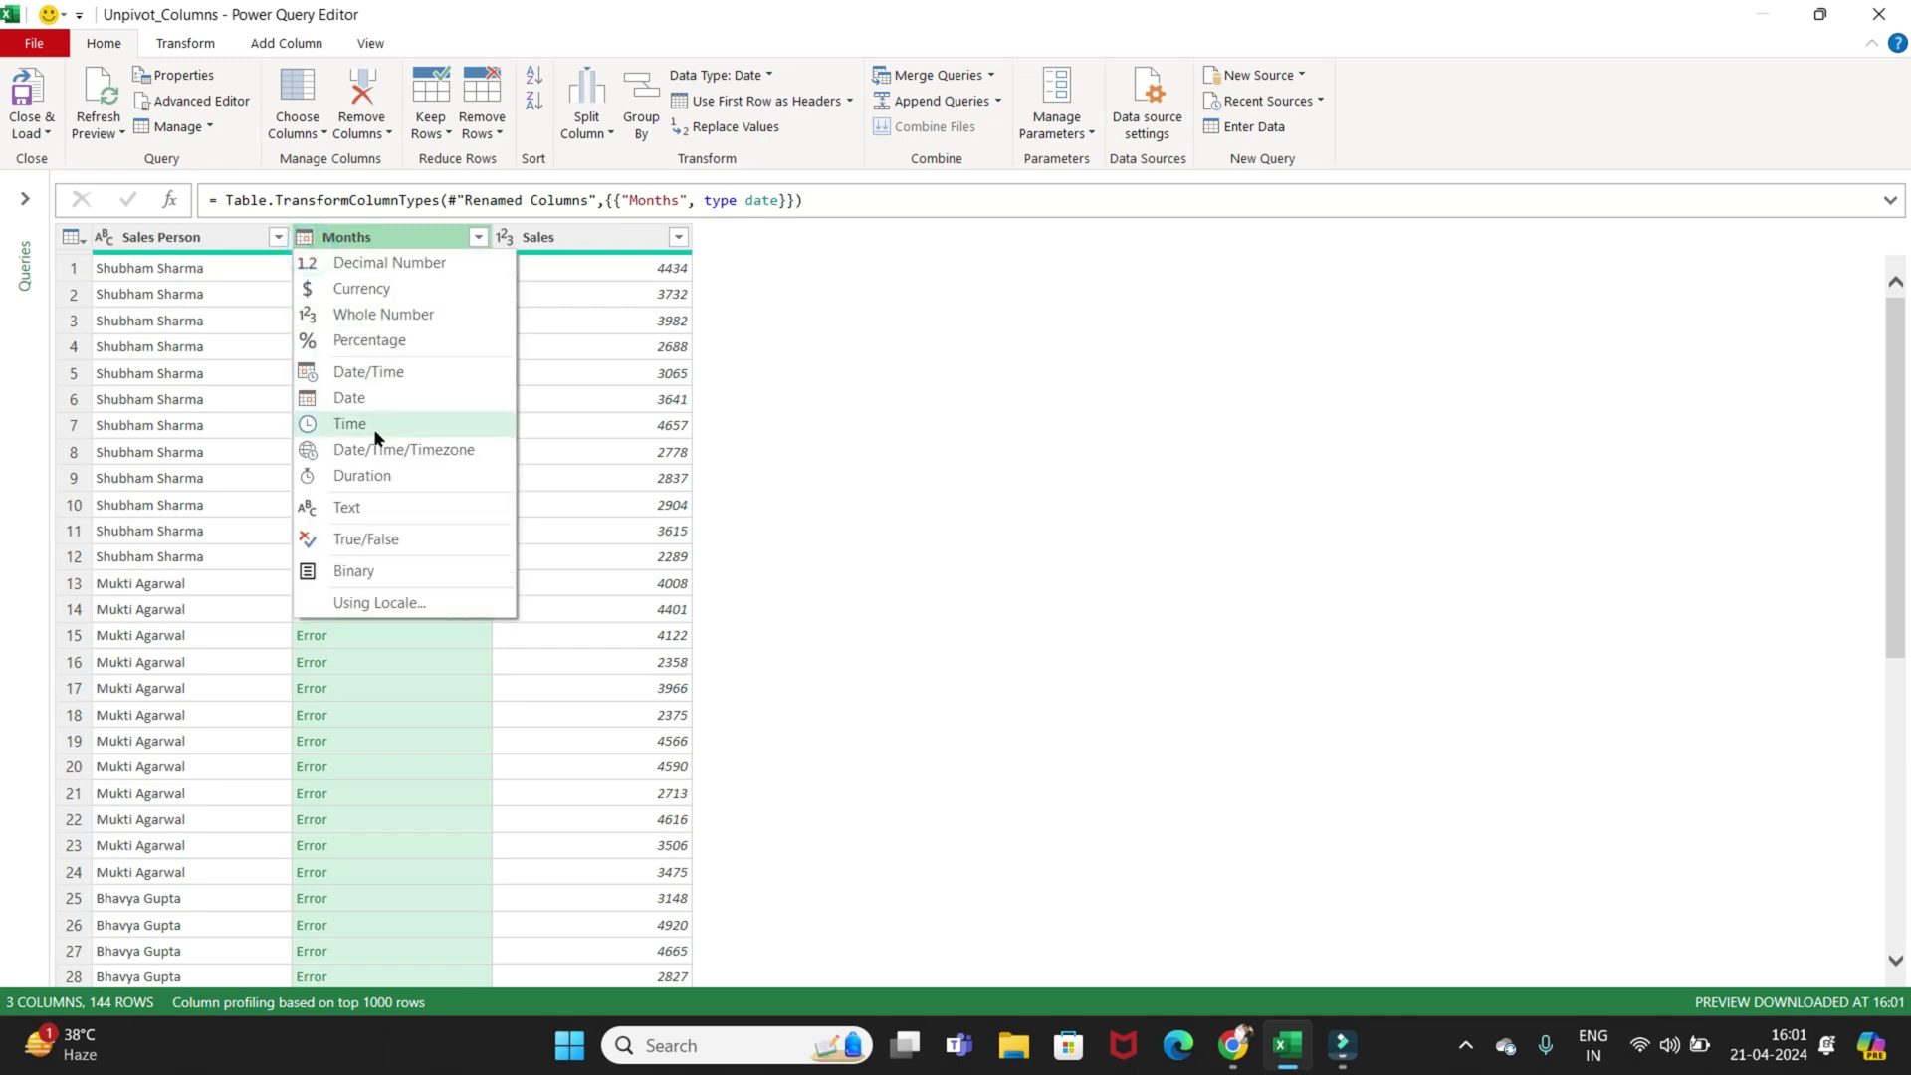
pyautogui.click(372, 506)
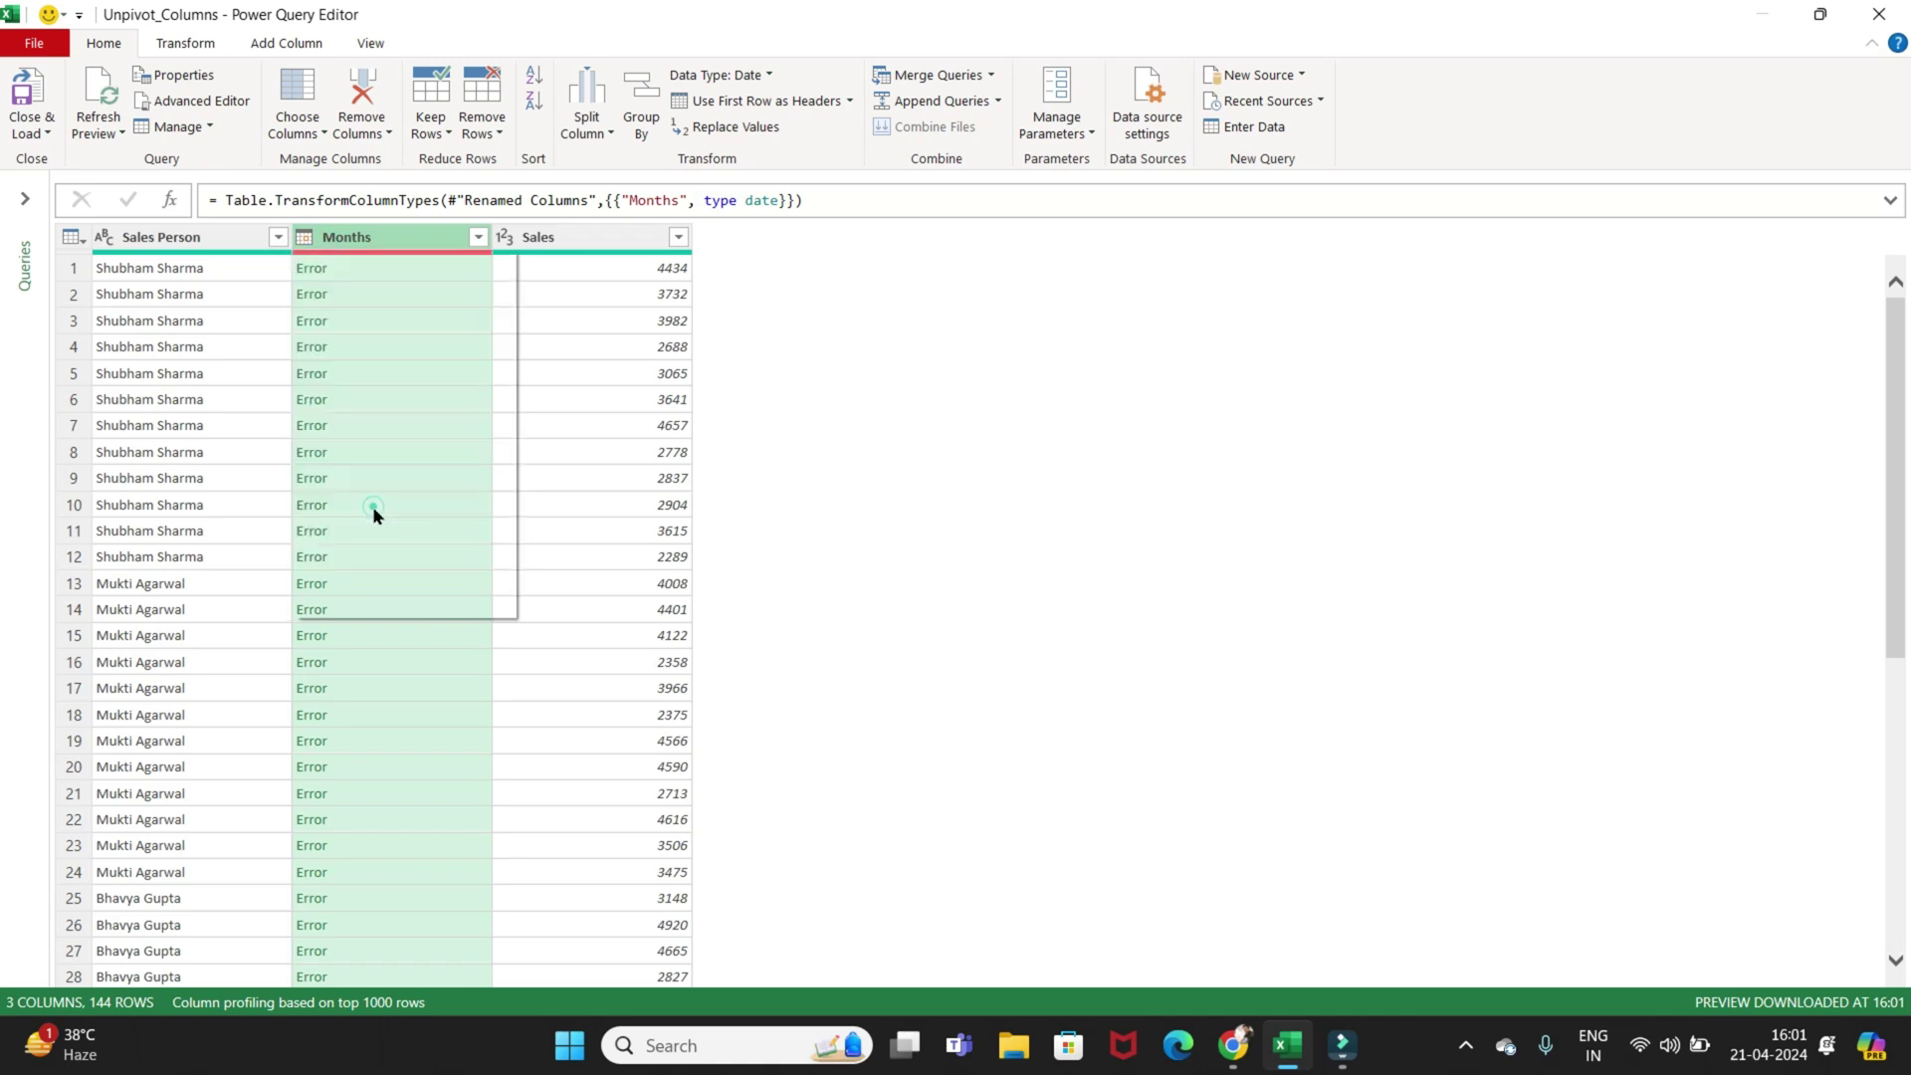
pyautogui.click(904, 577)
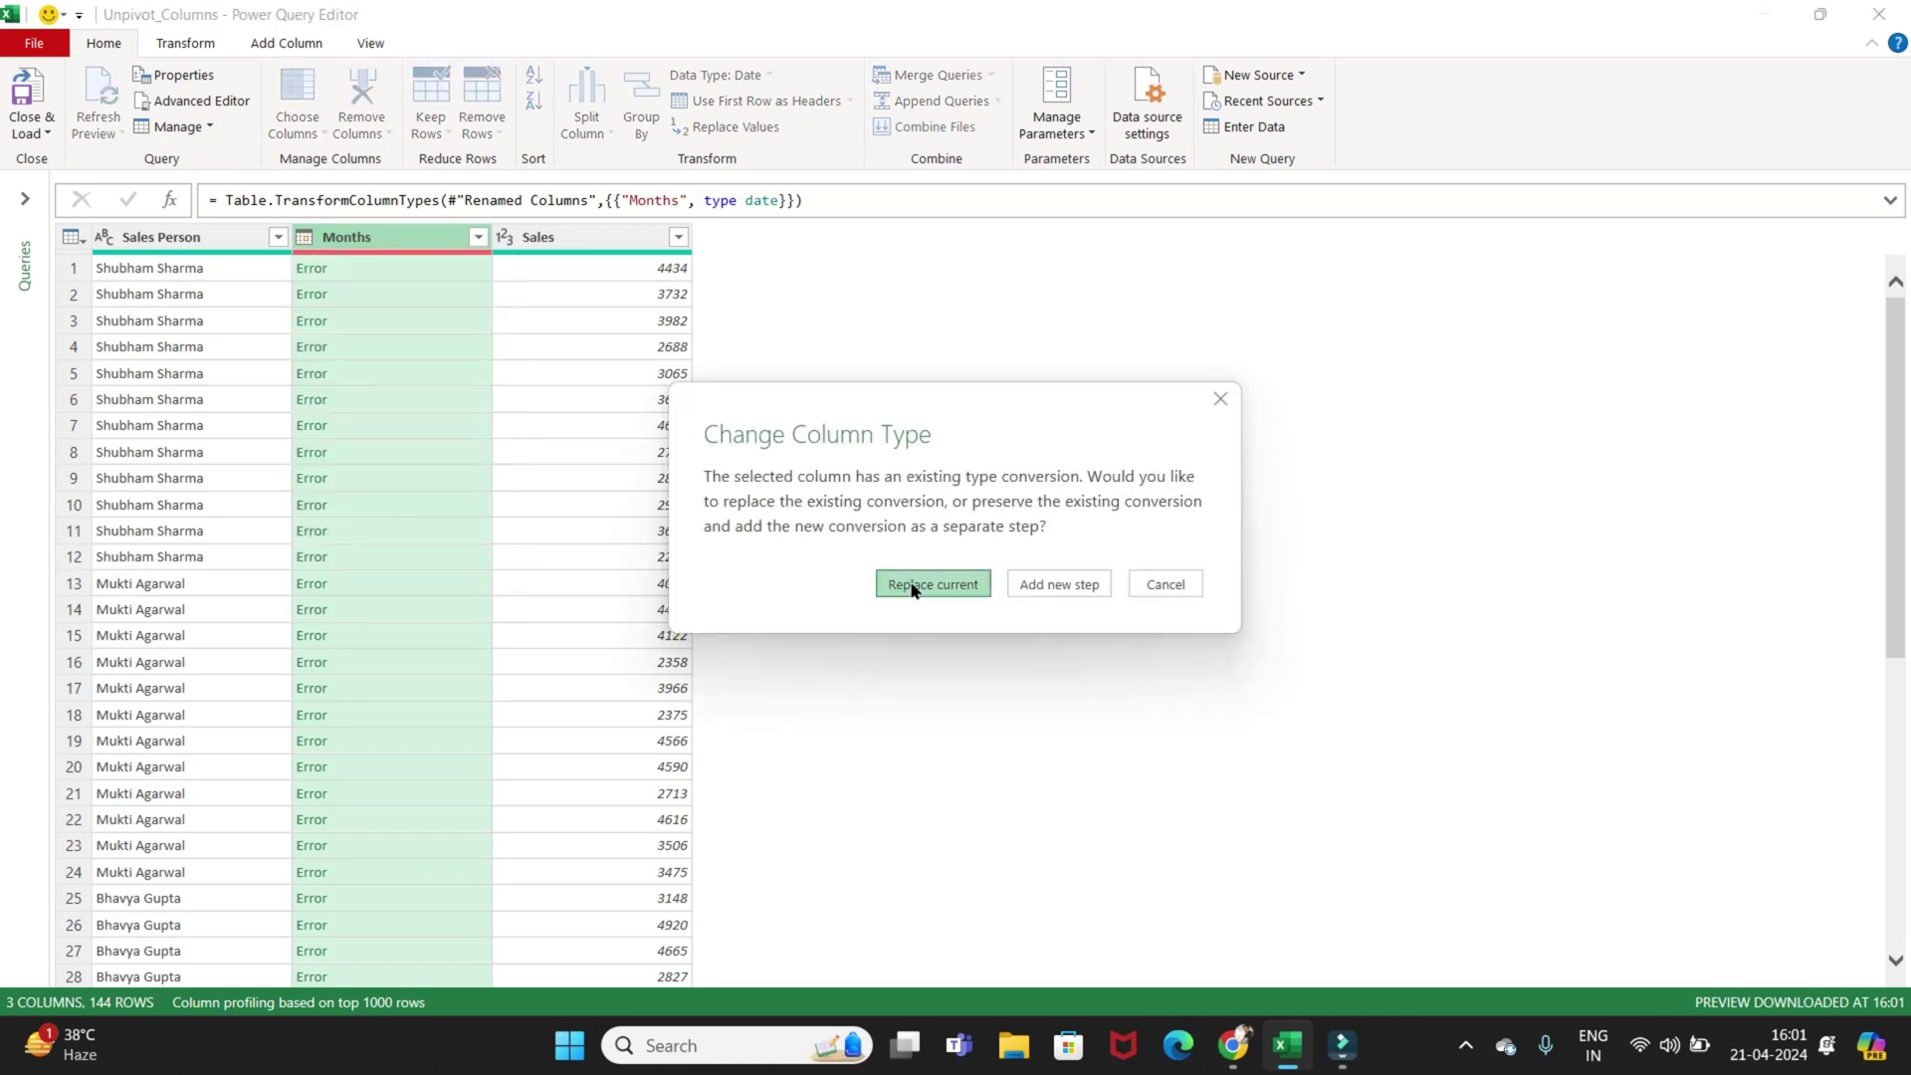
# - Set the Sales column's data type to Decimal Number and check the unpivoted rows
pyautogui.click(505, 238)
pyautogui.click(566, 266)
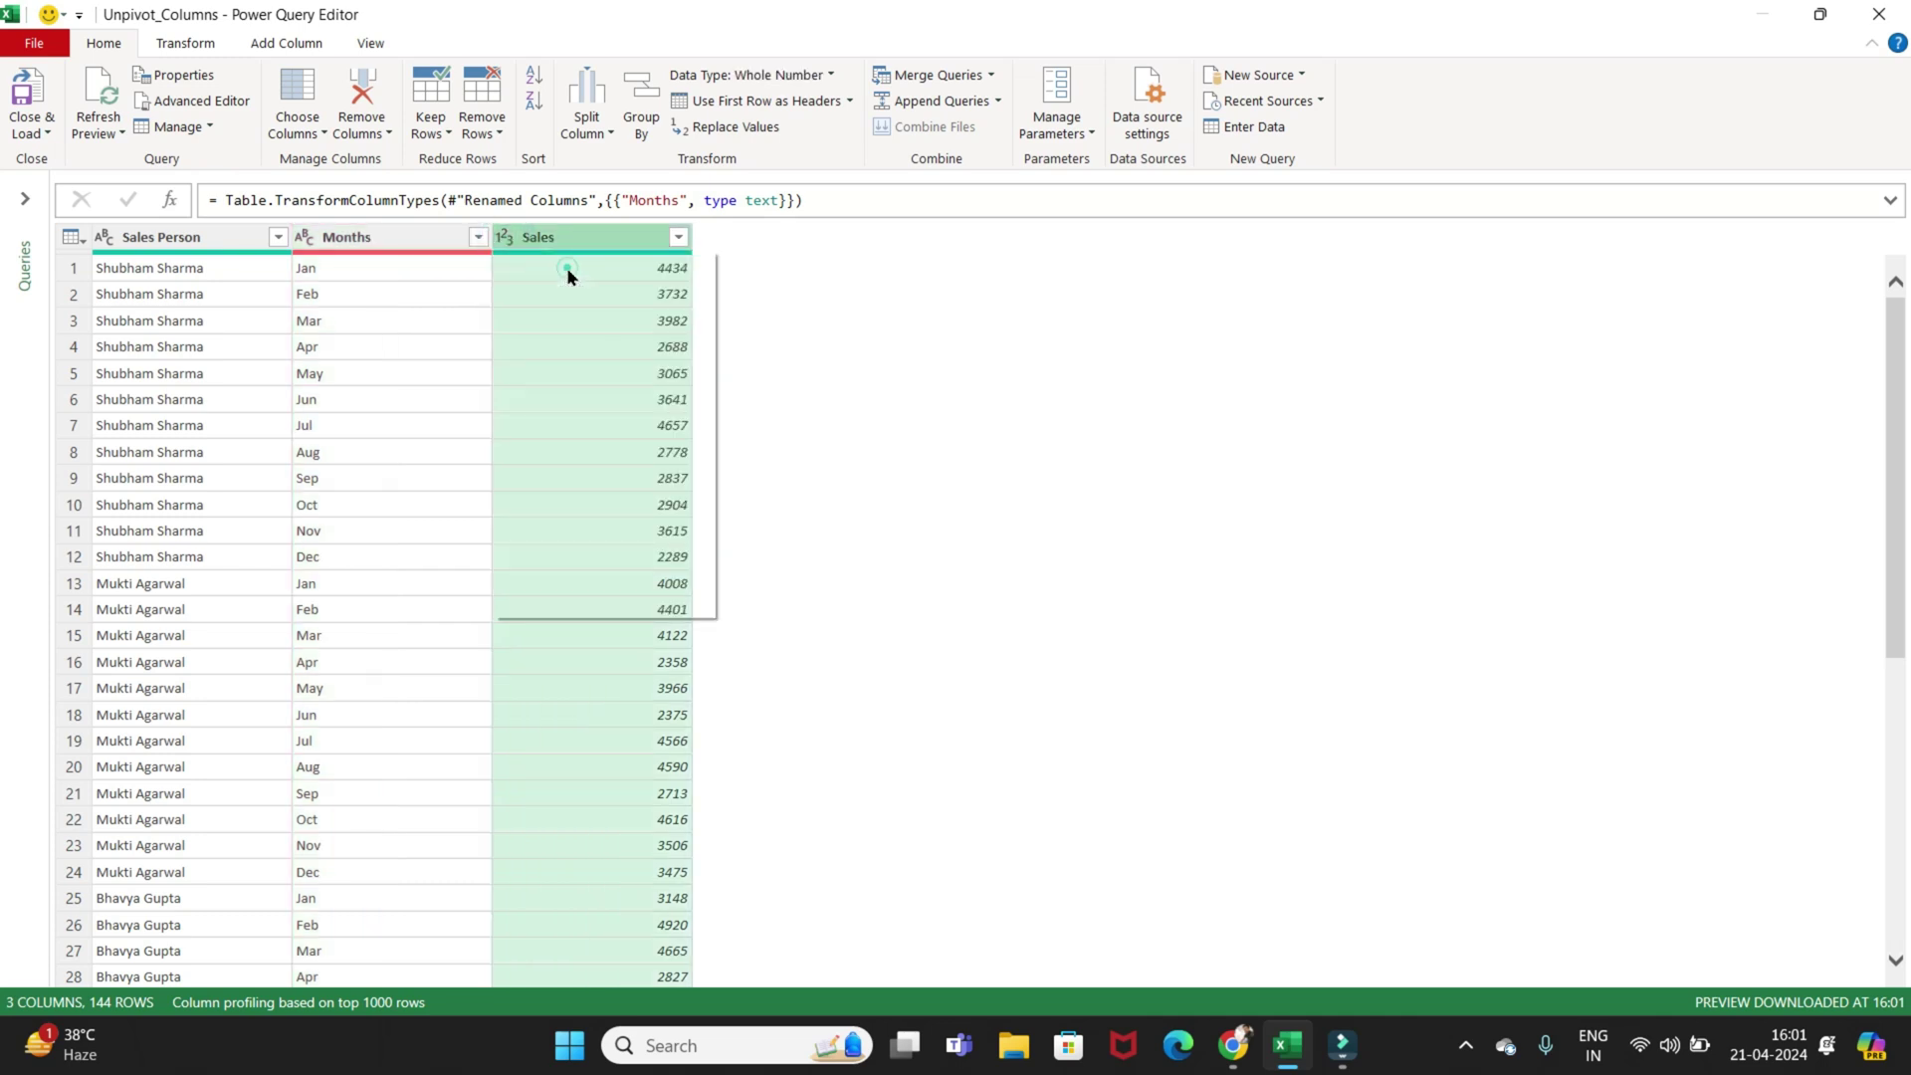
pyautogui.scroll(-7, 567, 588)
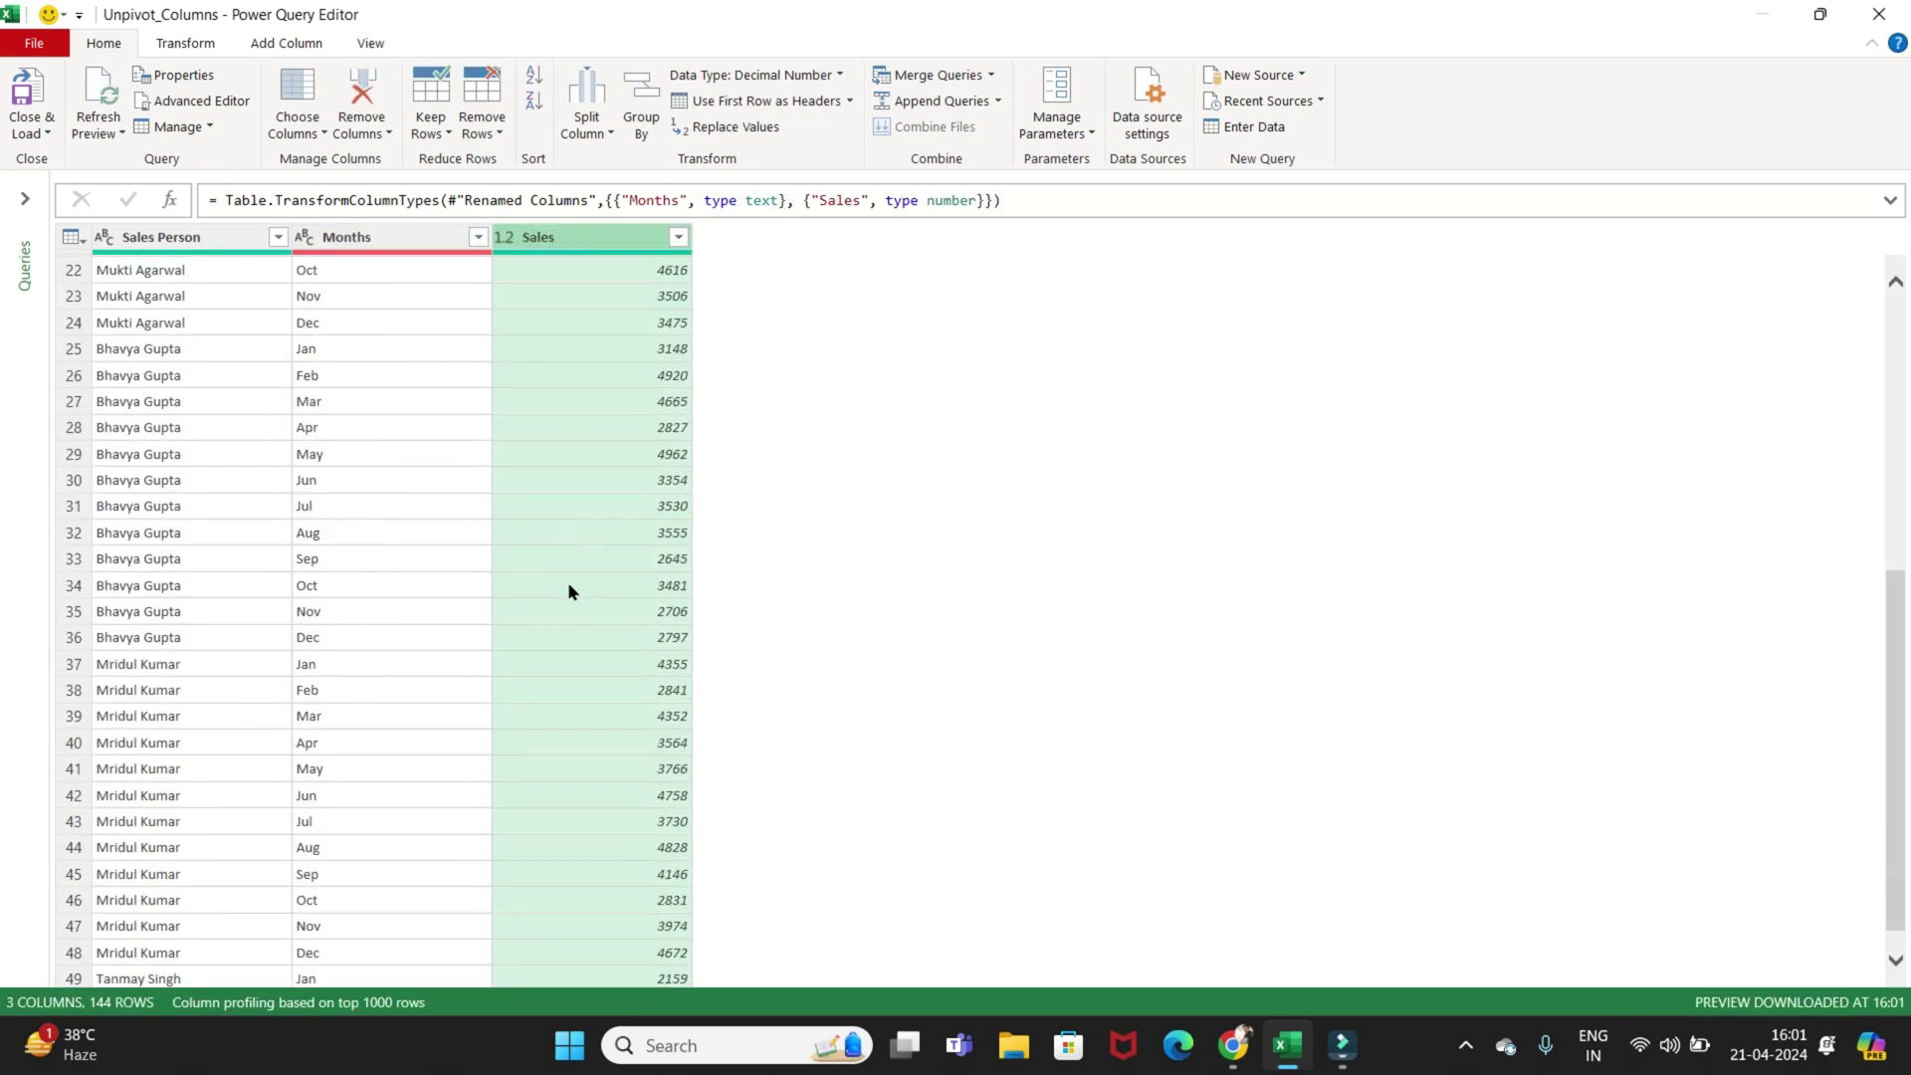
pyautogui.scroll(-17, 568, 583)
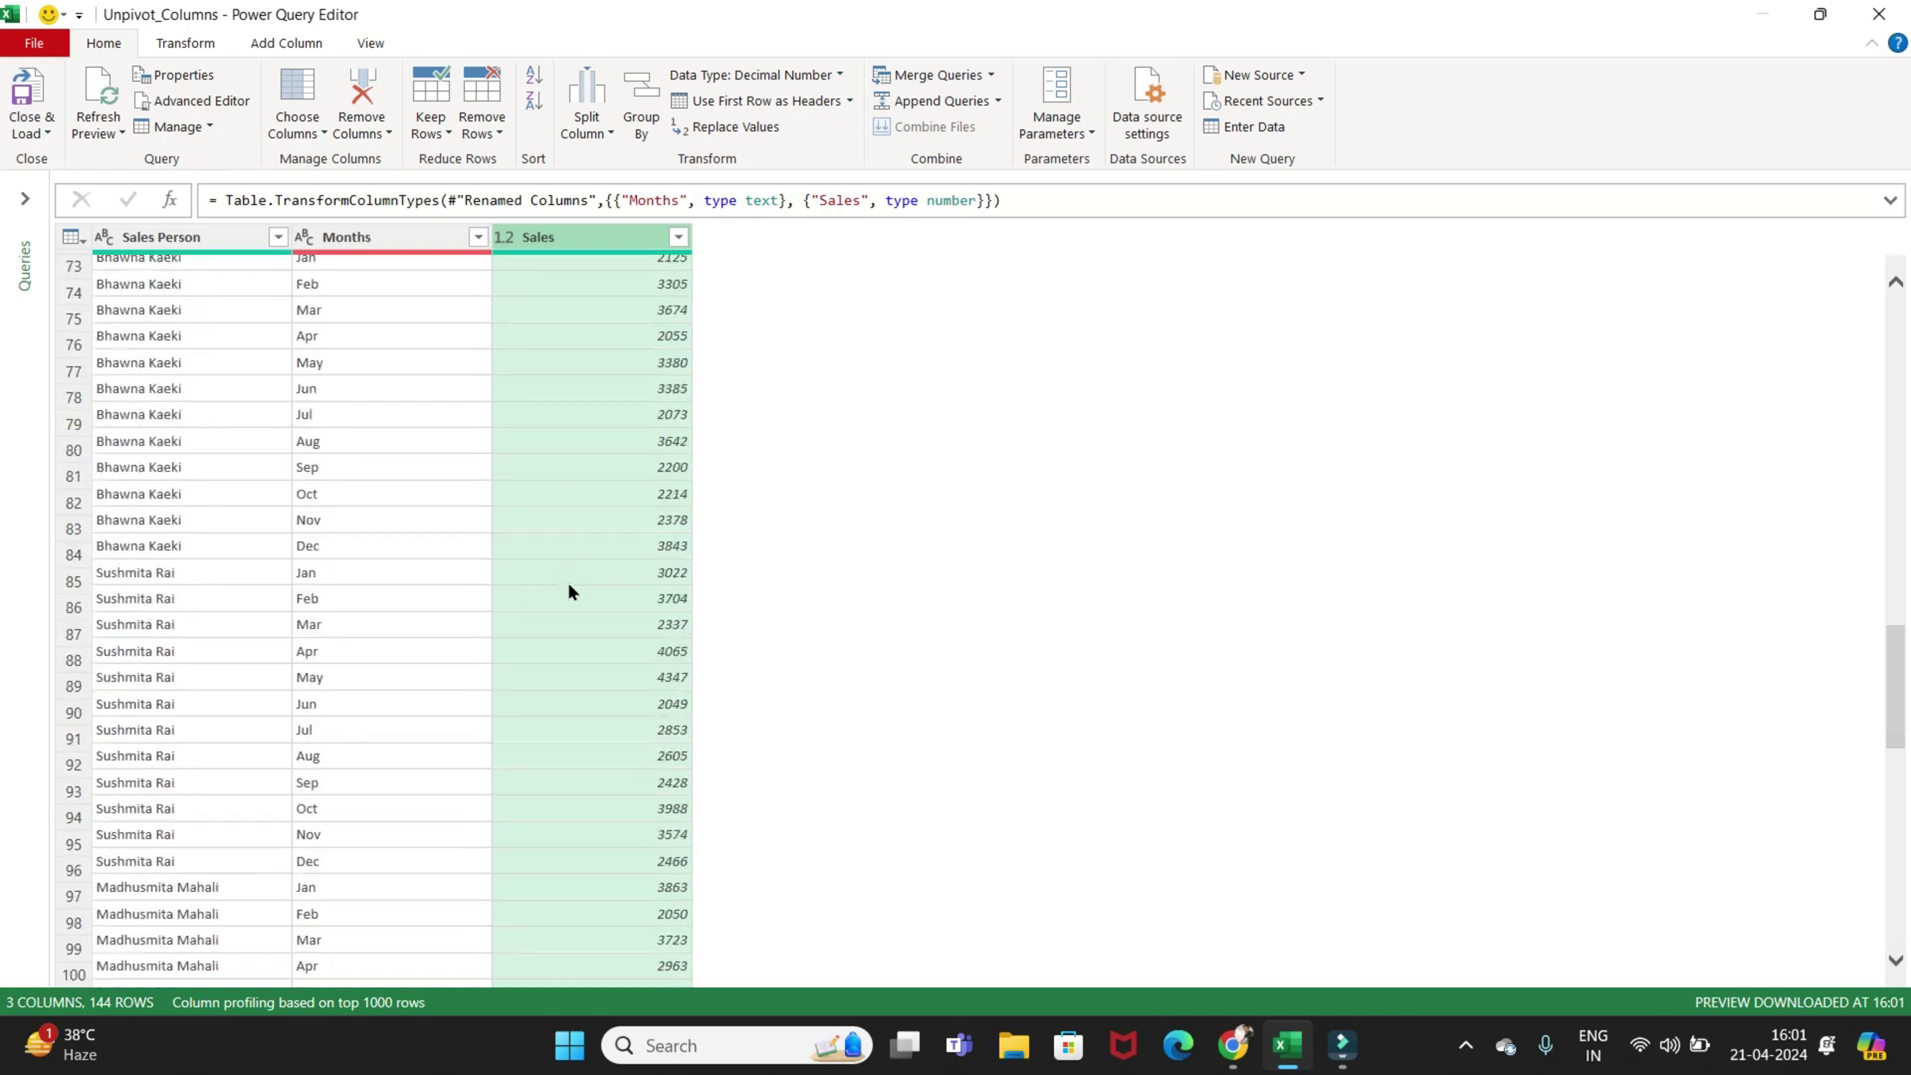
pyautogui.scroll(20, 569, 591)
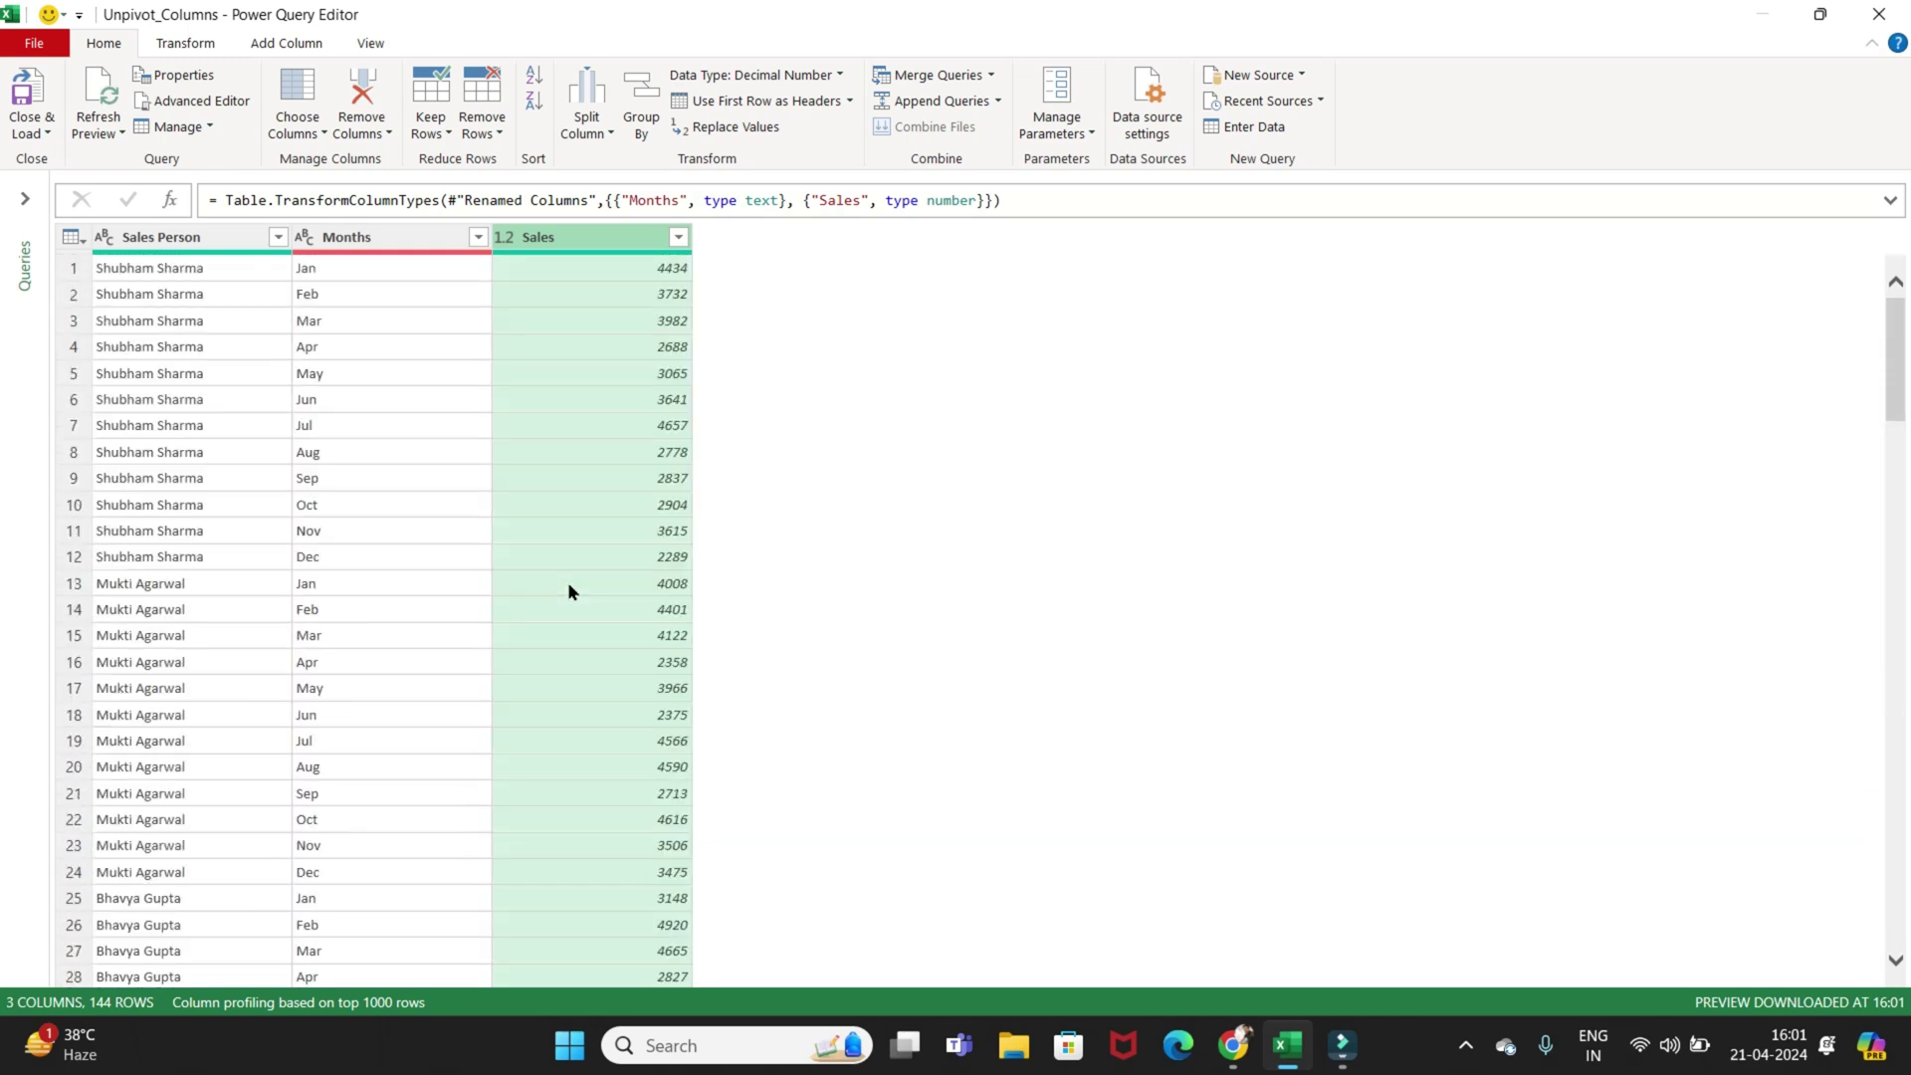
# - Close and load the unpivoted query into a new worksheet, and close the Queries & Connections pane
pyautogui.click(339, 259)
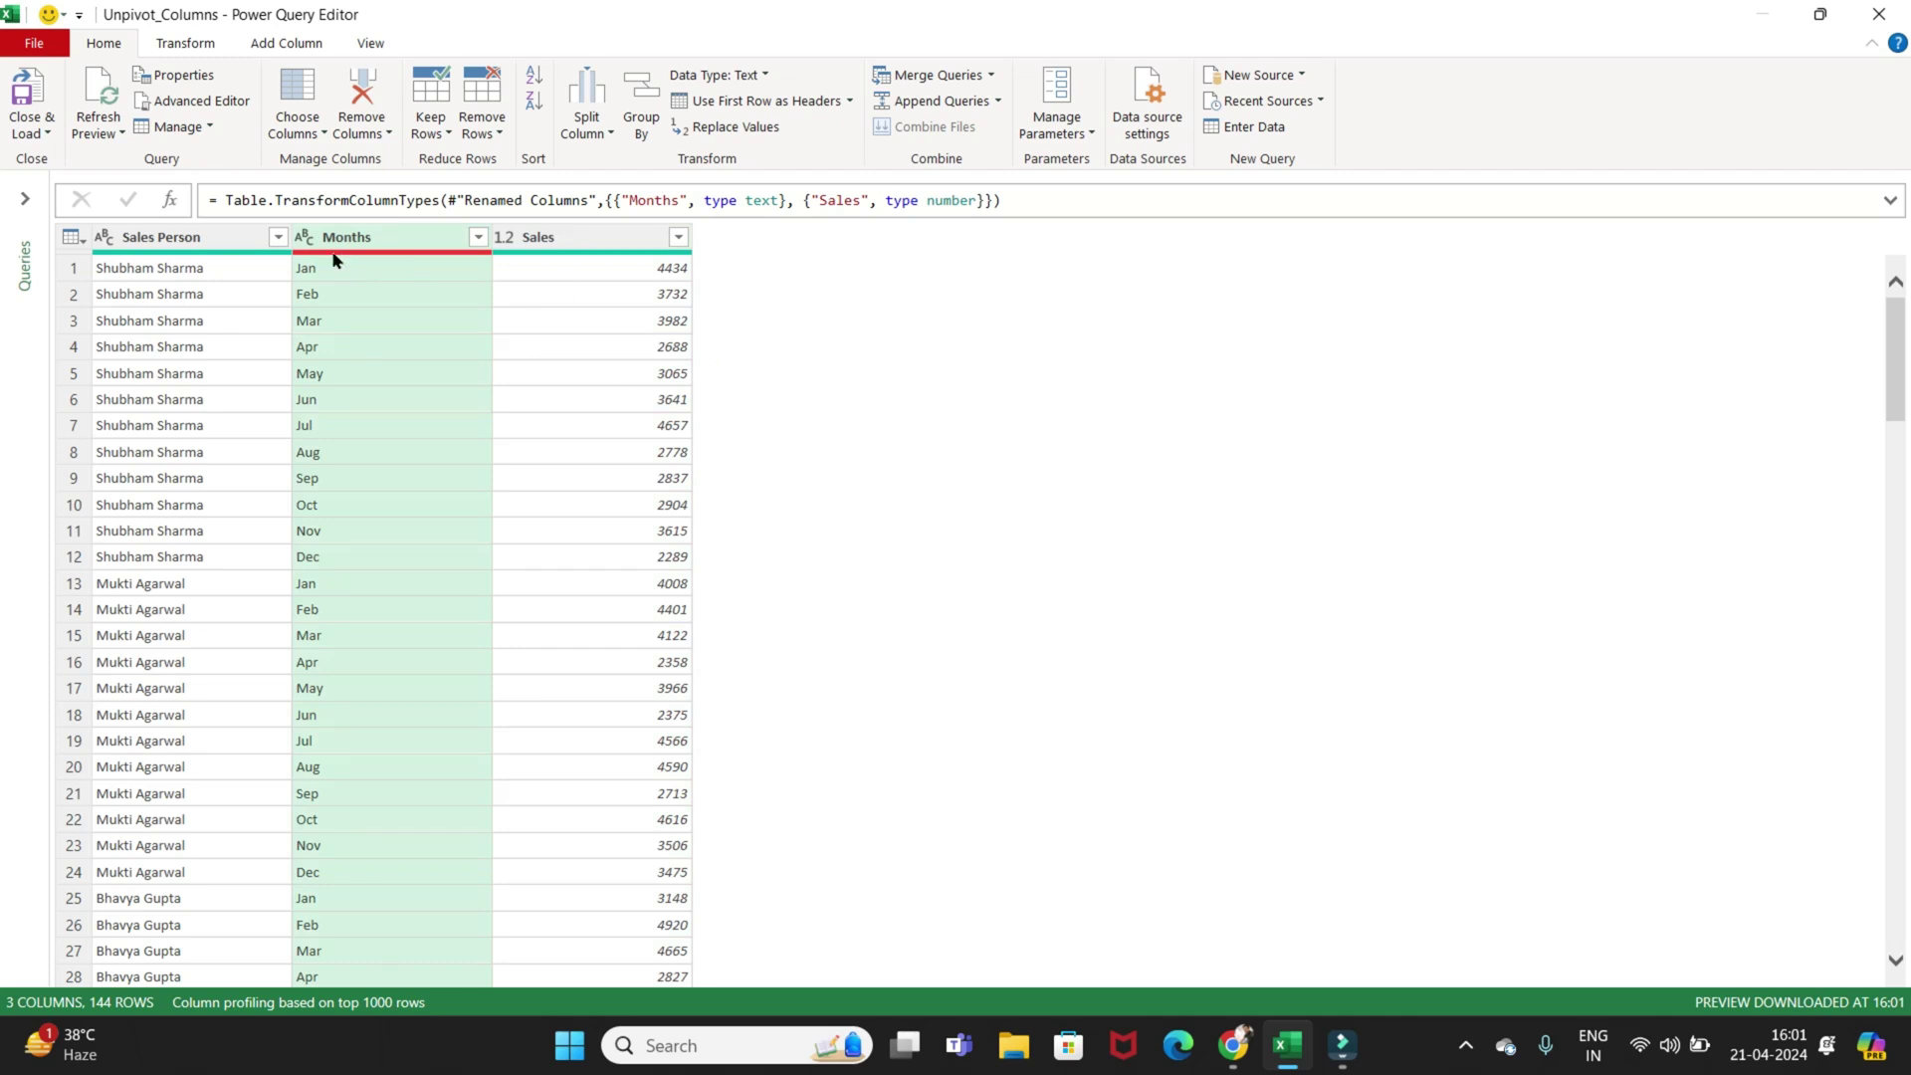
pyautogui.click(35, 140)
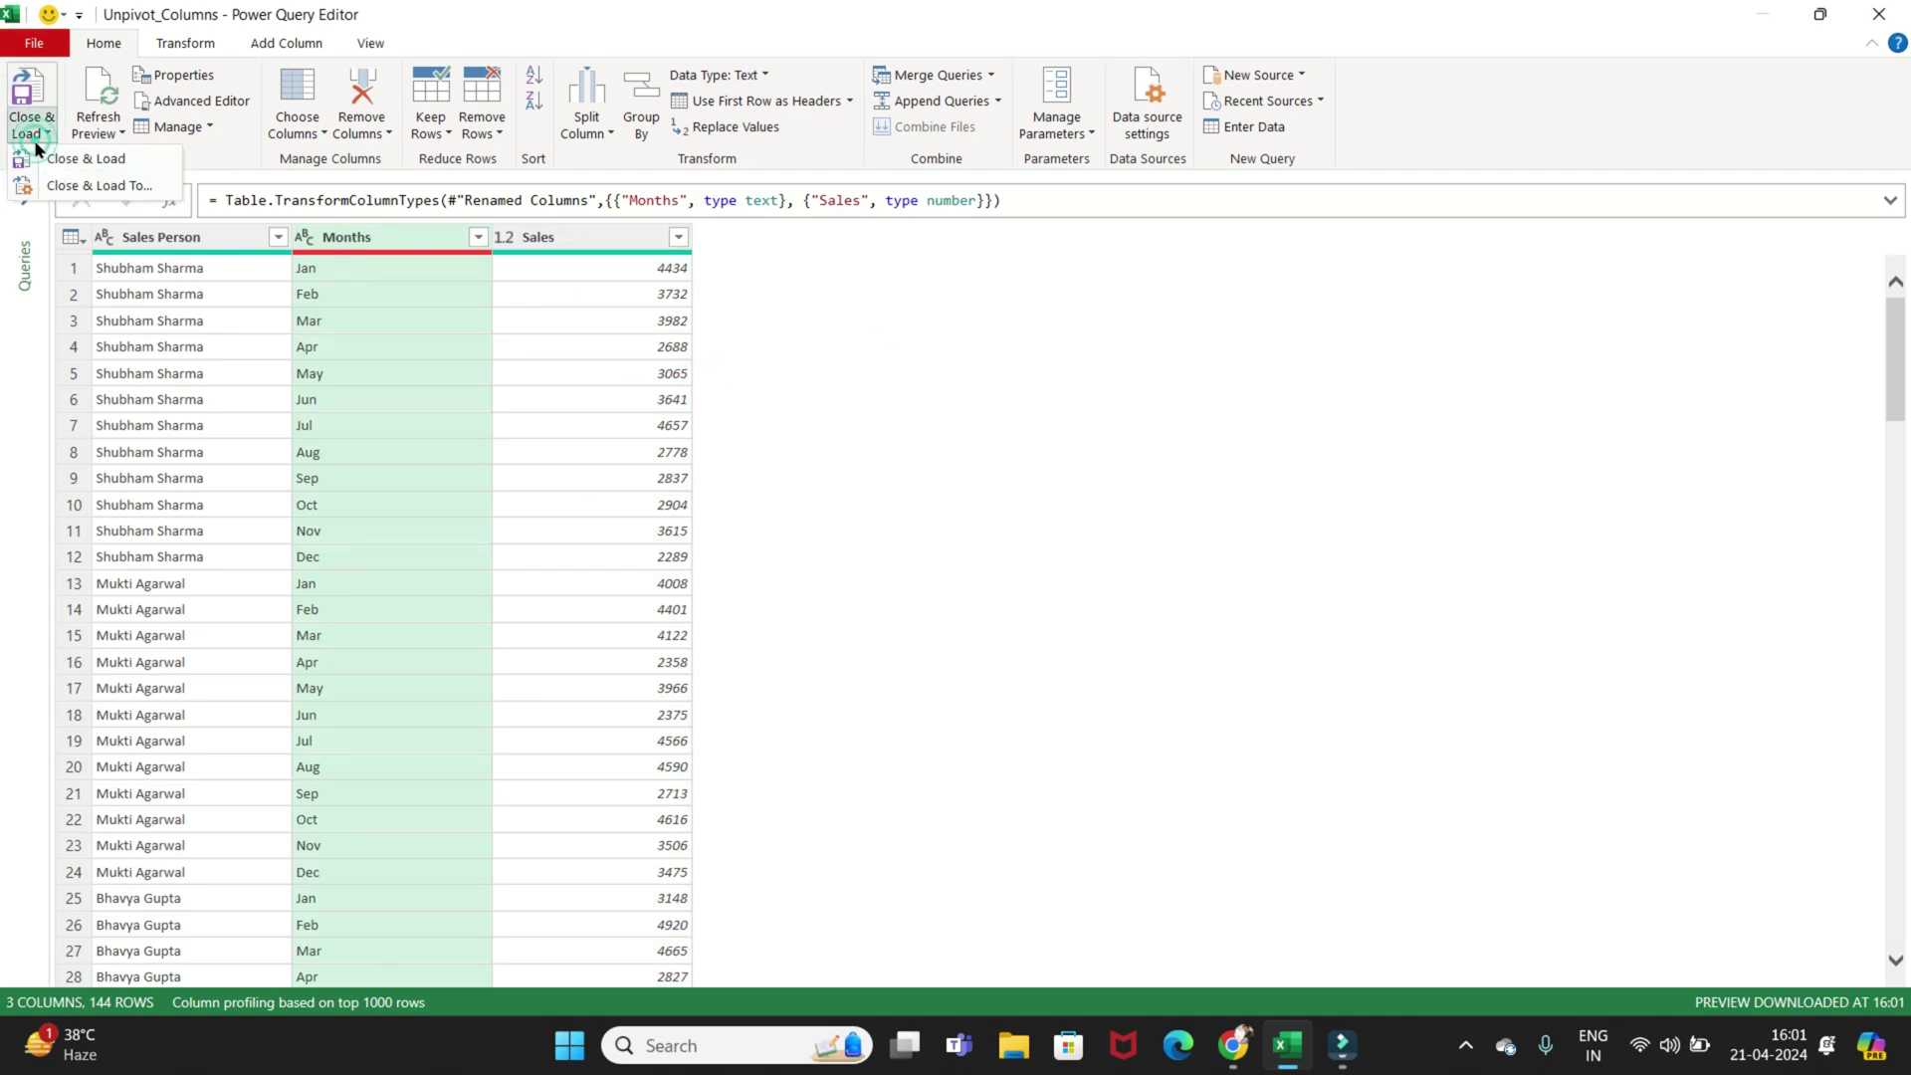
pyautogui.click(104, 163)
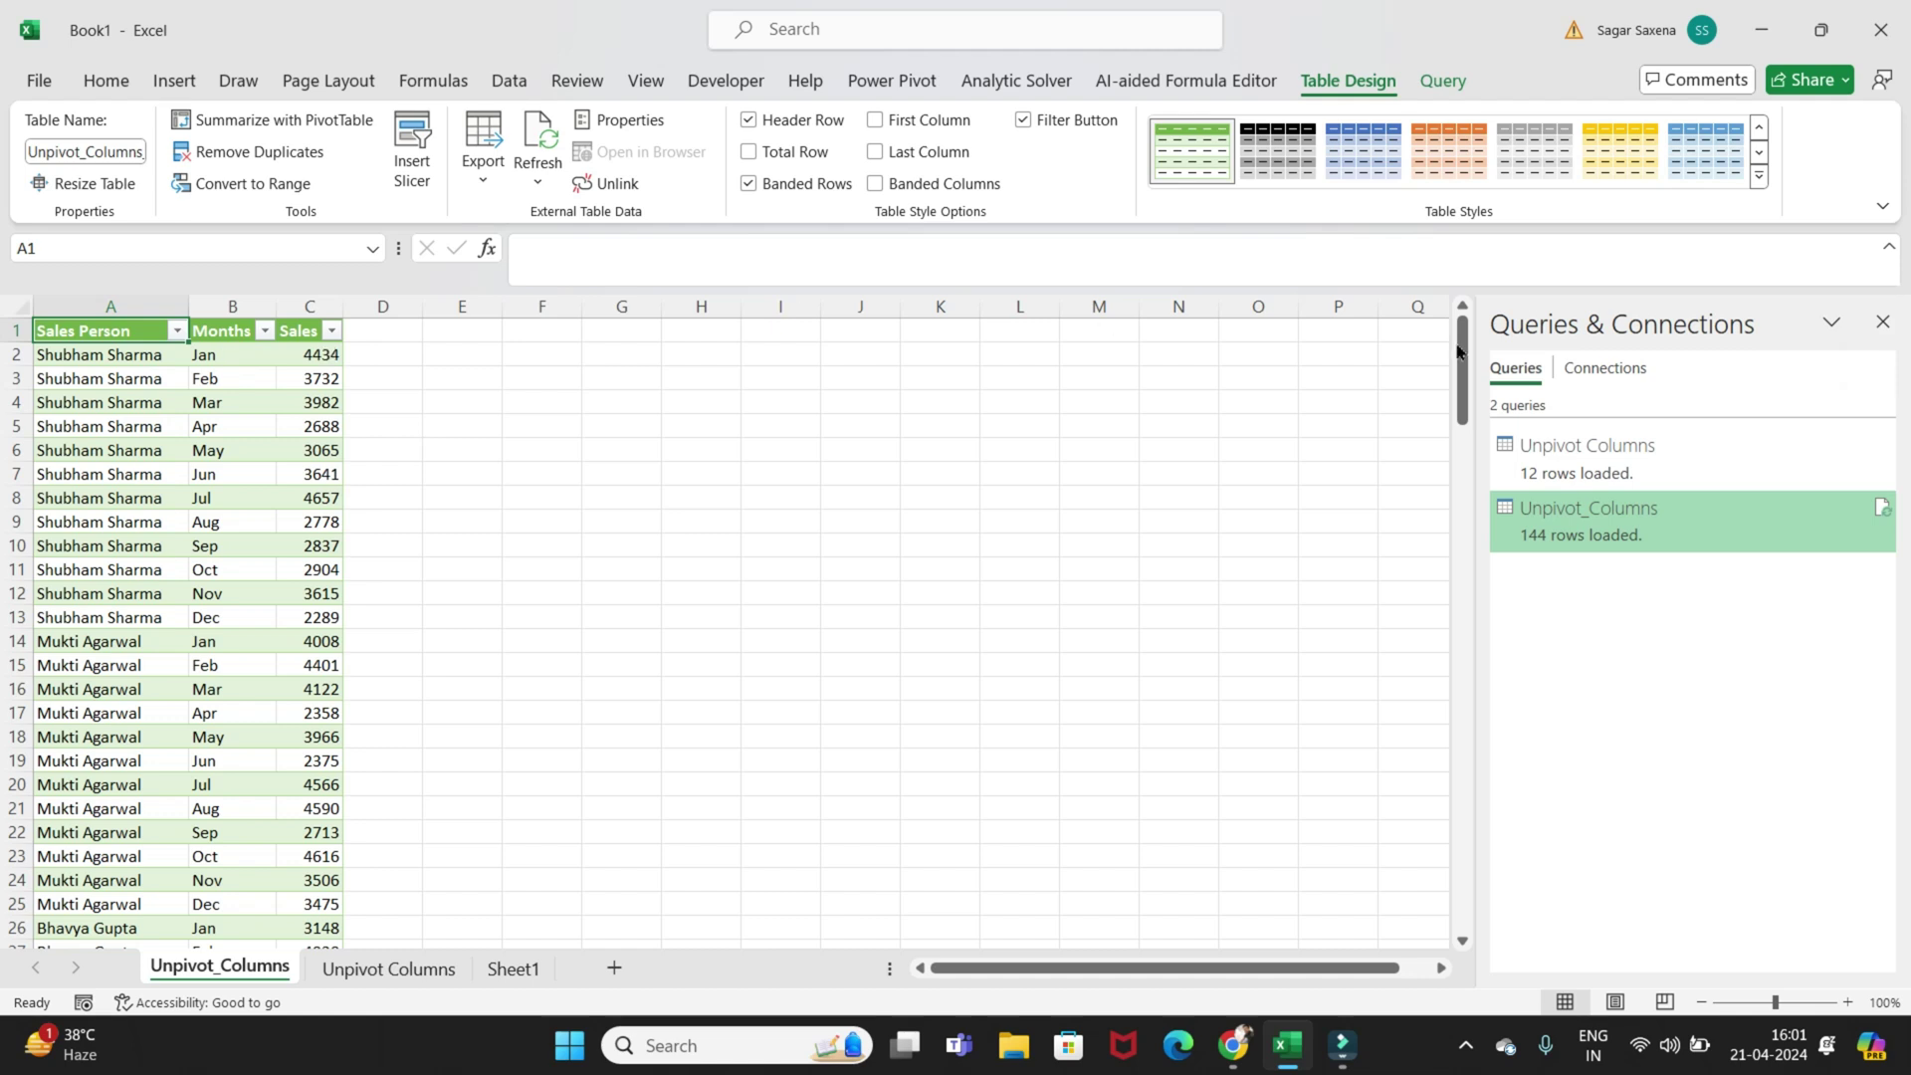
pyautogui.click(1881, 323)
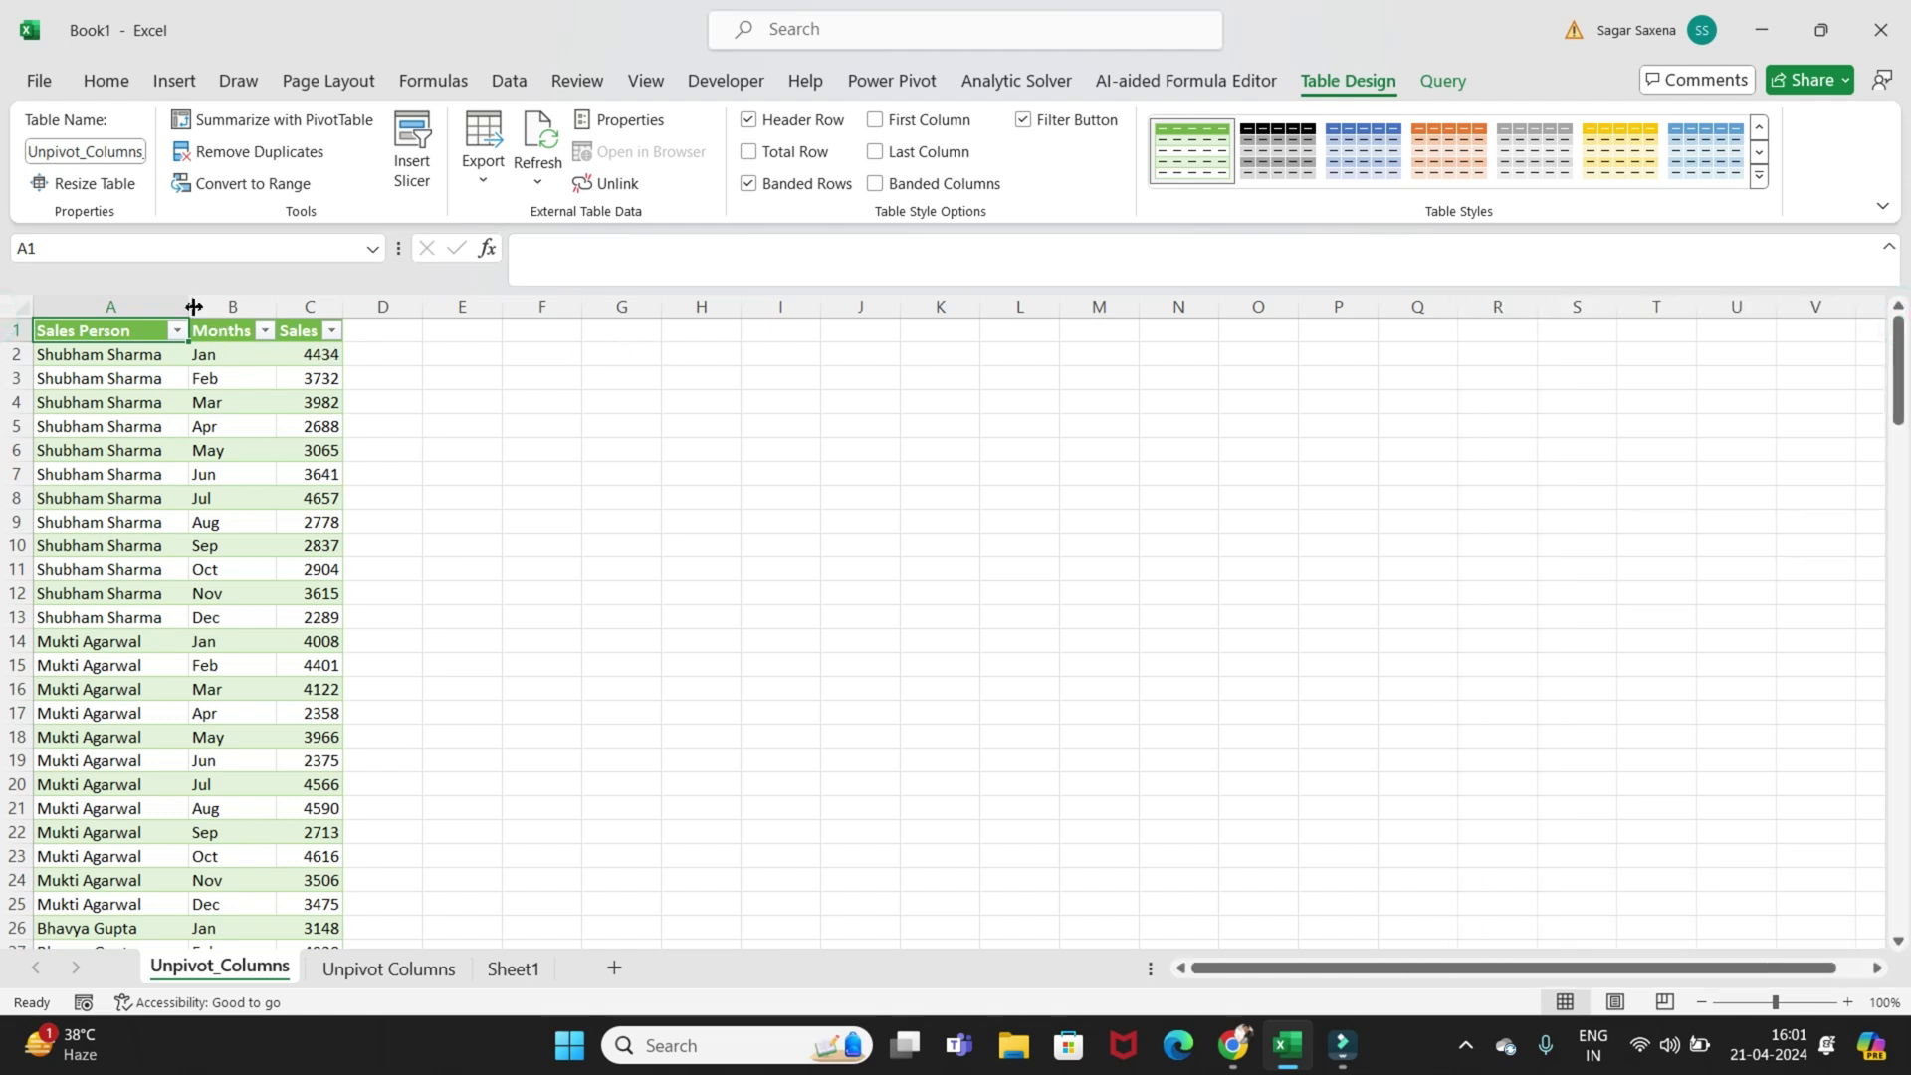
# - Widen the Sales Person, Months and Sales columns of the loaded table and look through its rows
pyautogui.moveTo(204, 302); pyautogui.dragTo(664, 304)
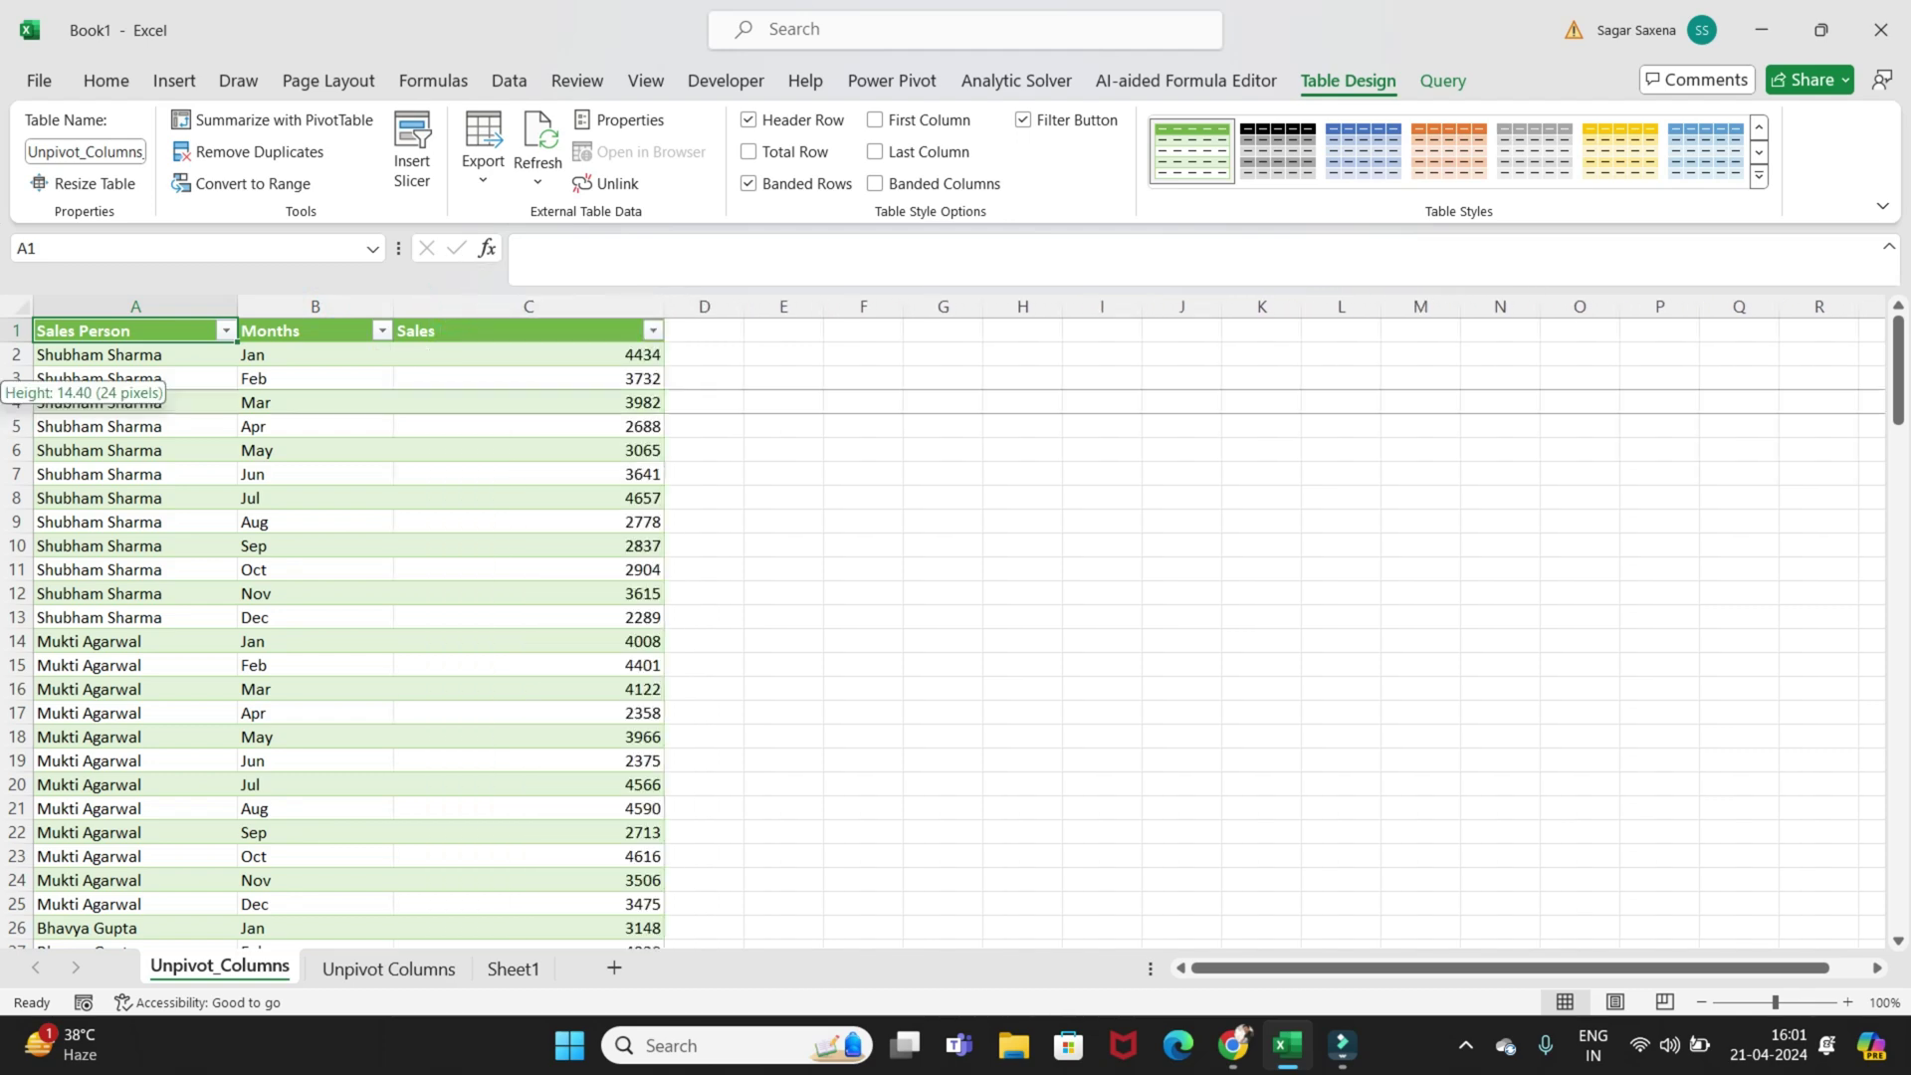
pyautogui.scroll(-20, 166, 466)
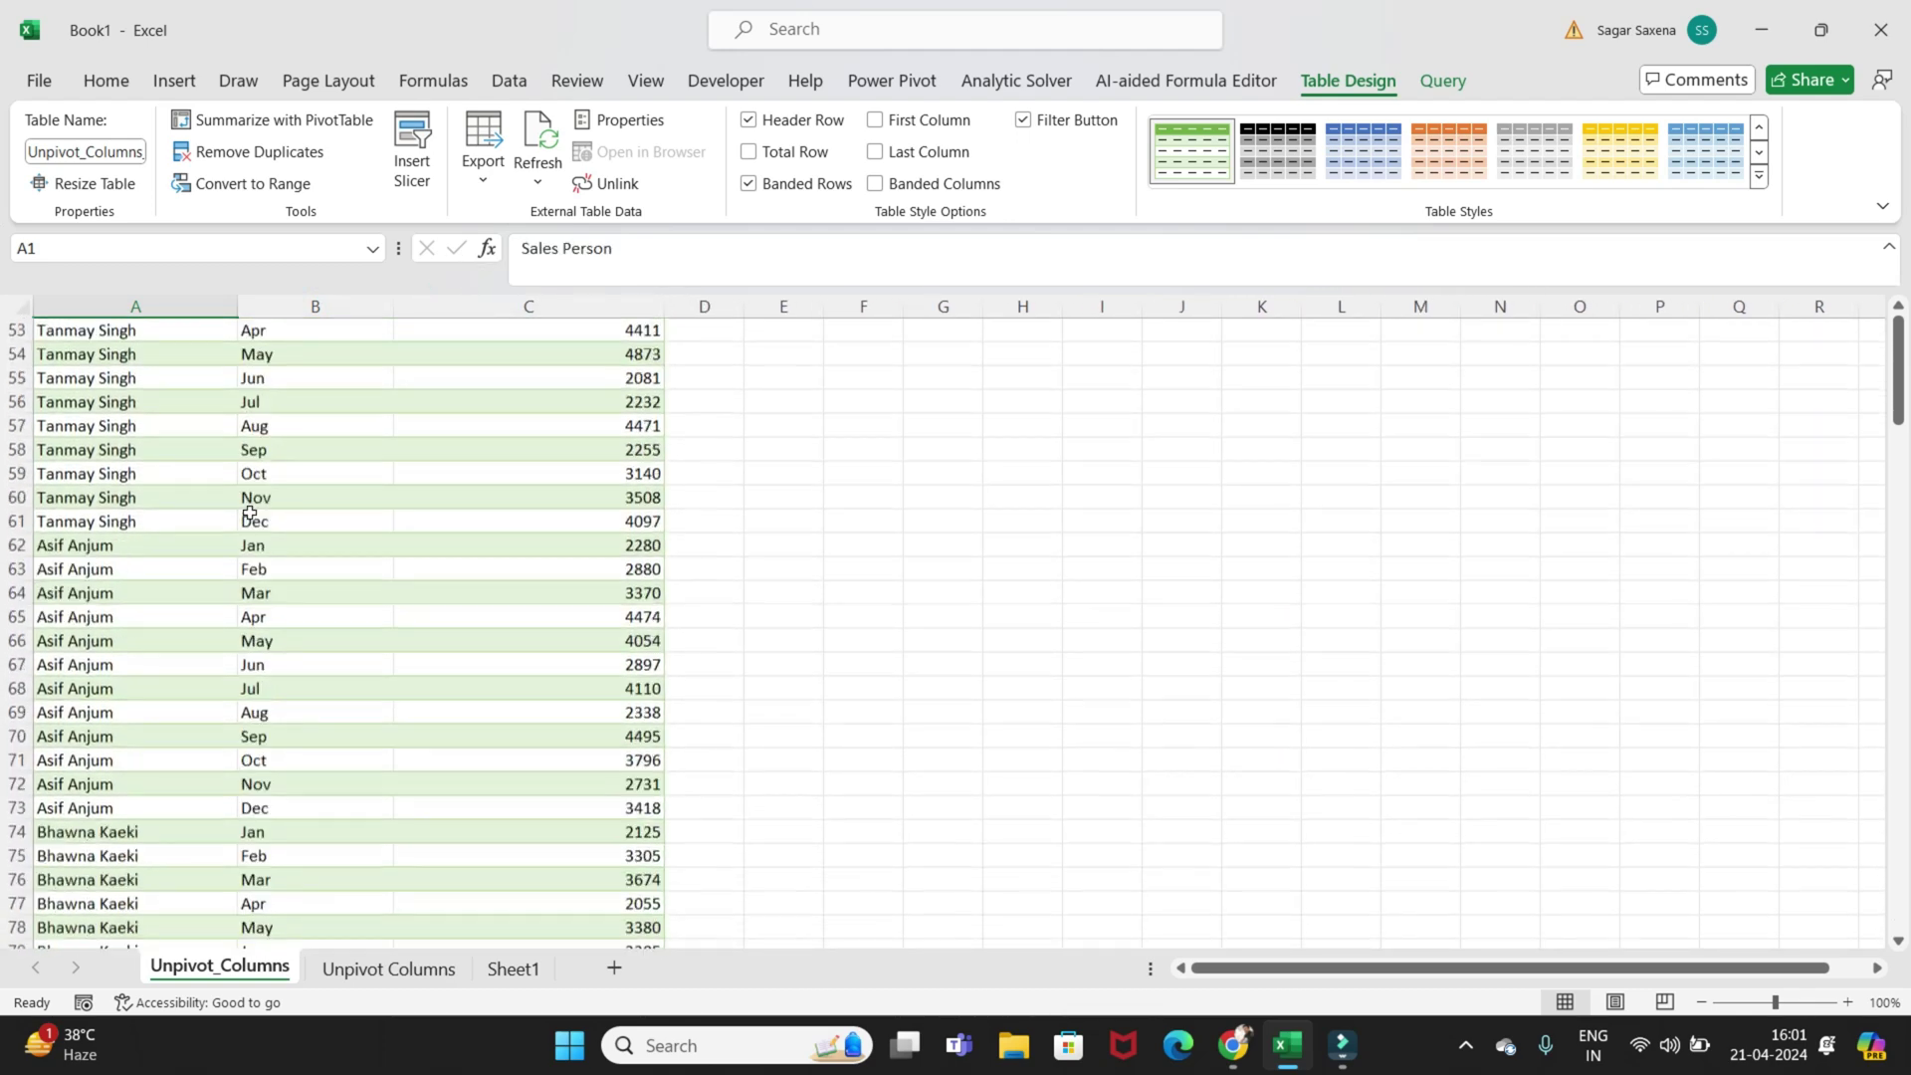
pyautogui.scroll(-20, 249, 511)
pyautogui.scroll(11, 249, 512)
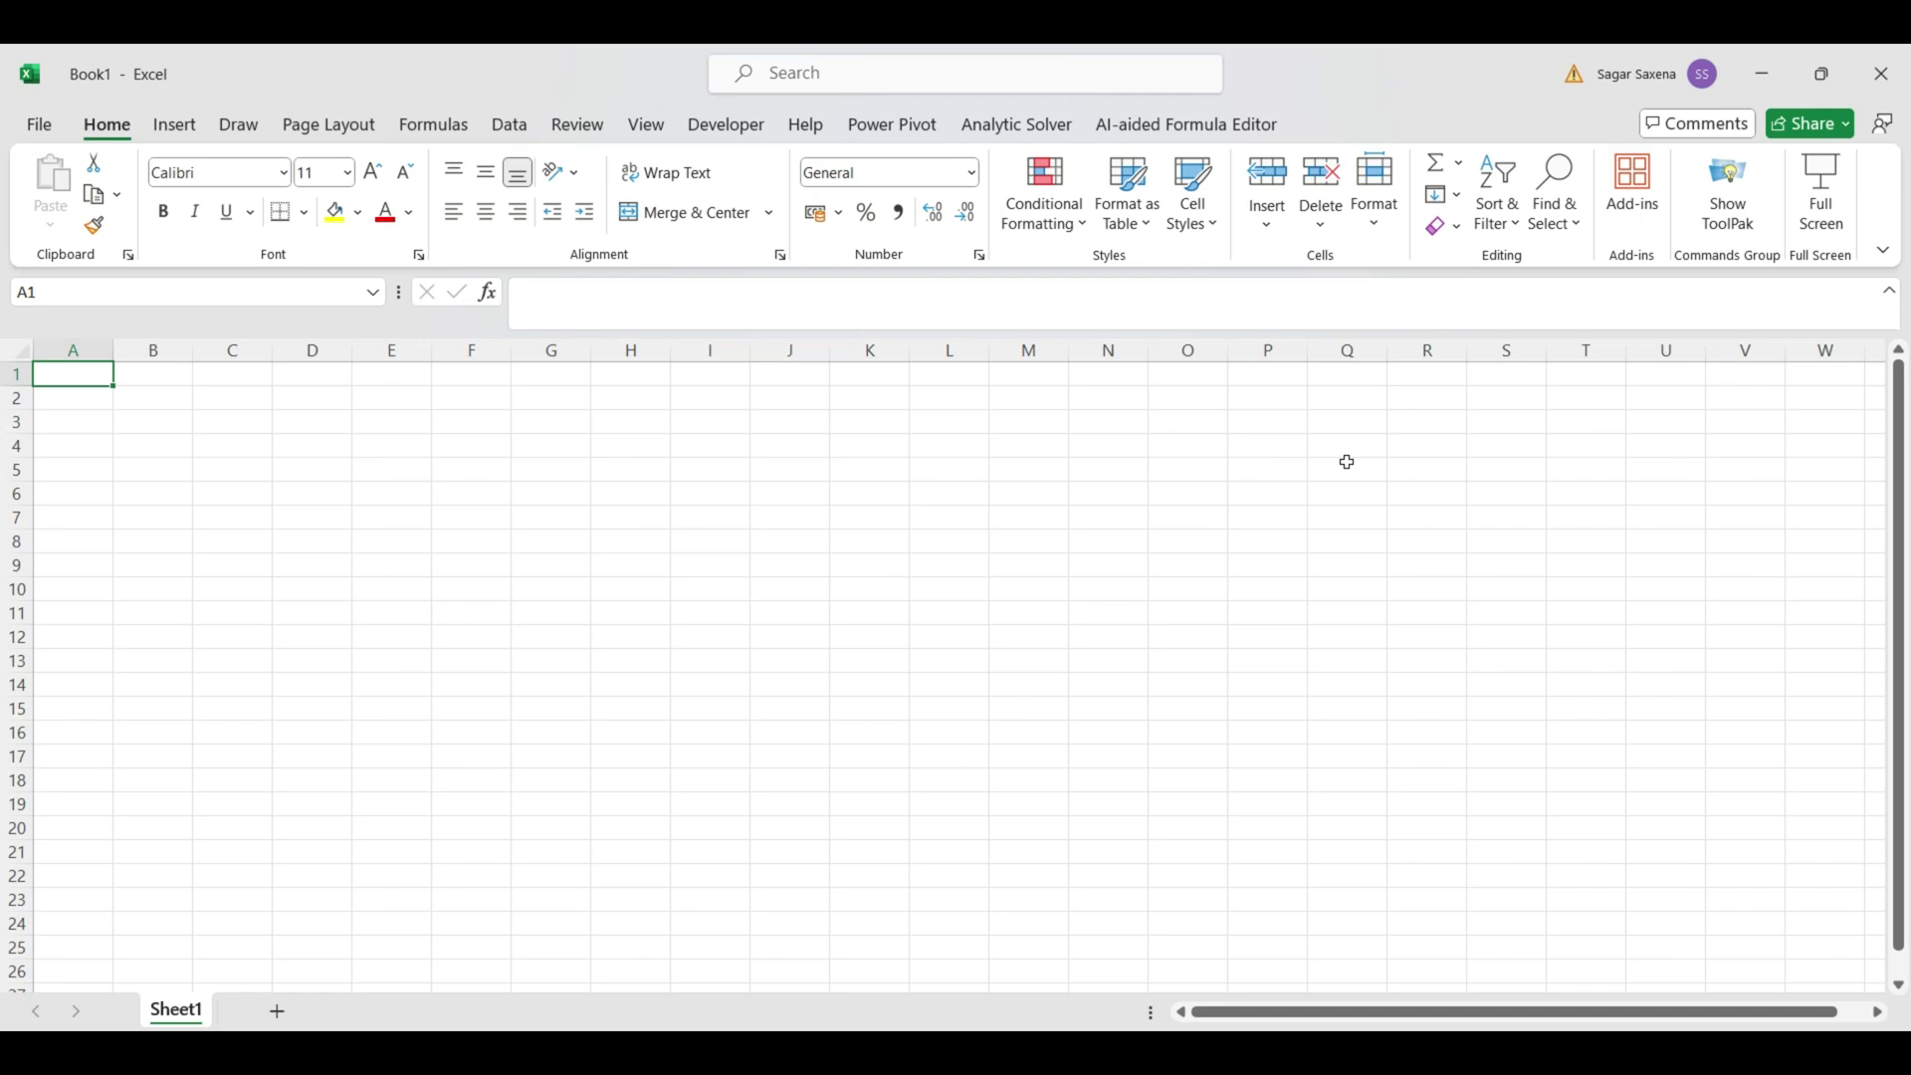
# - In the blank workbook, start importing data from the Split Column Merge top Row PQ workbook on the Desktop
pyautogui.click(697, 585)
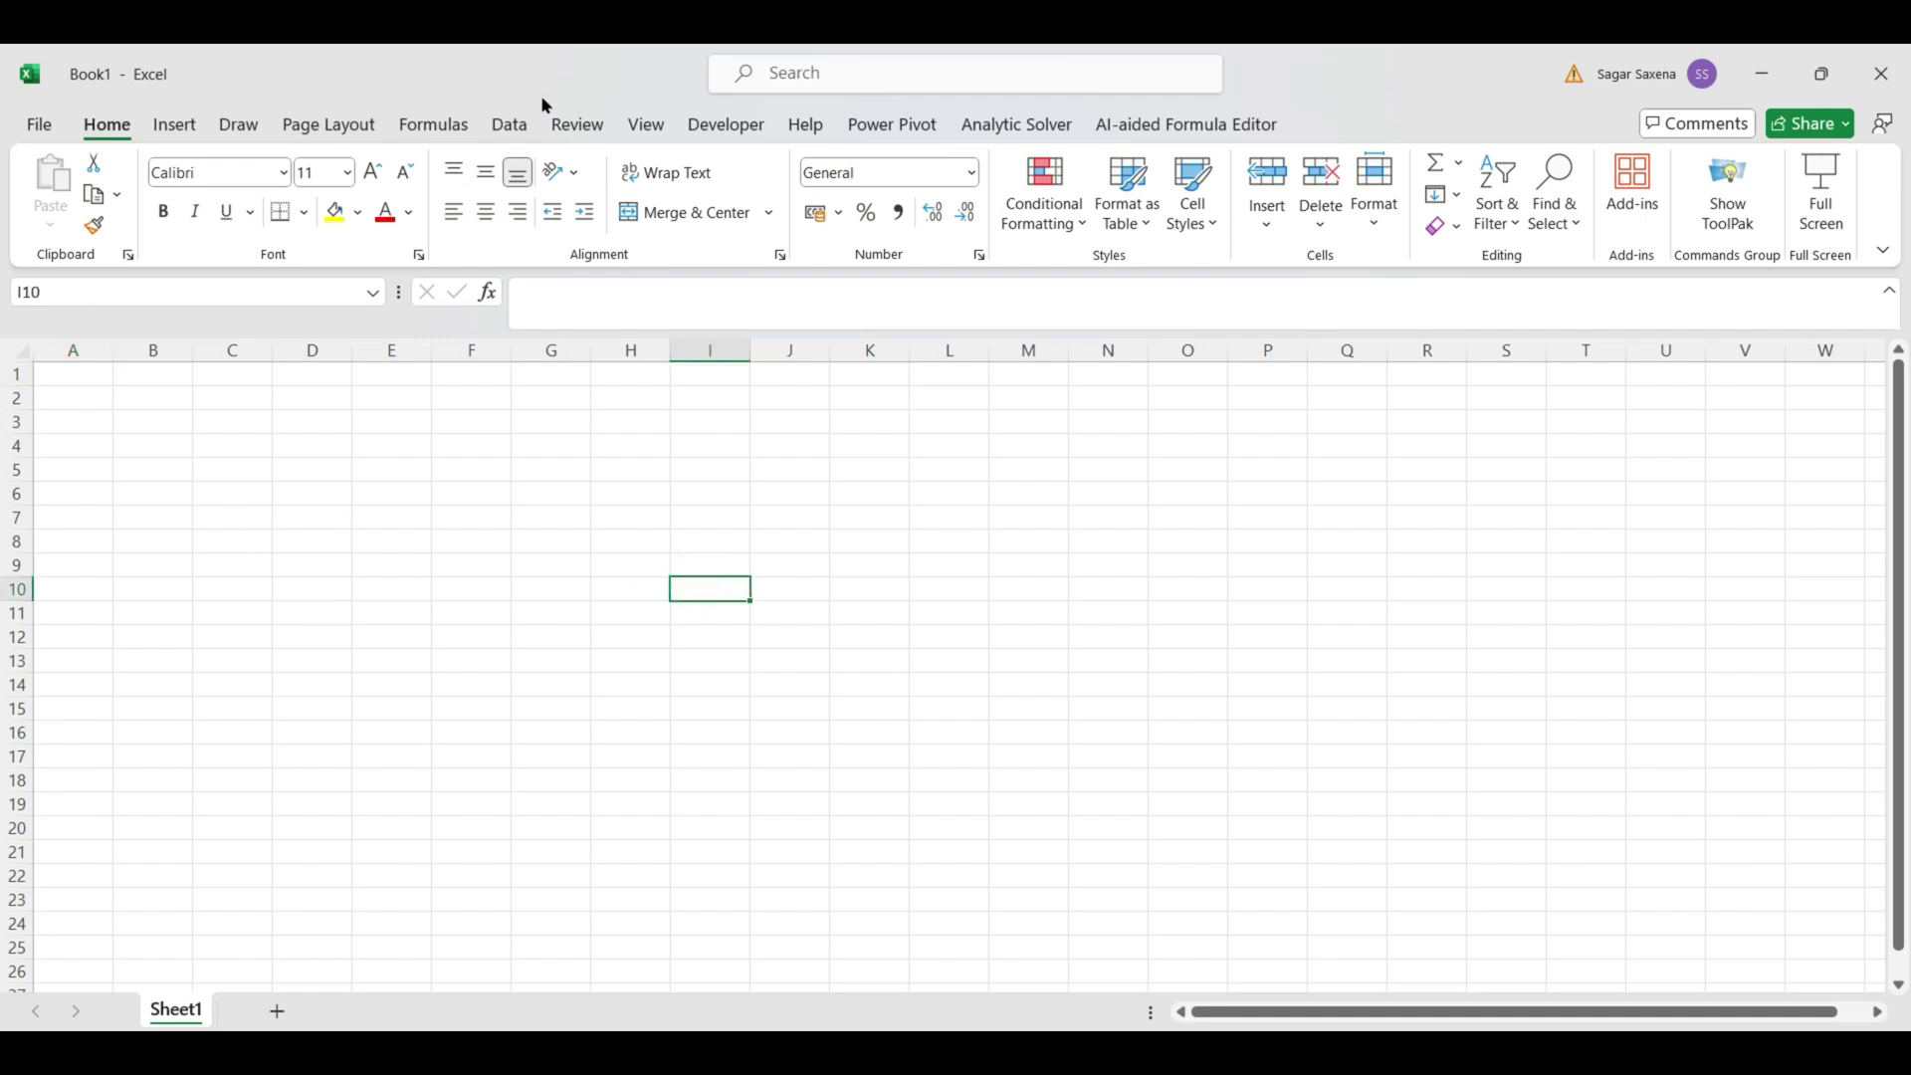
pyautogui.click(510, 127)
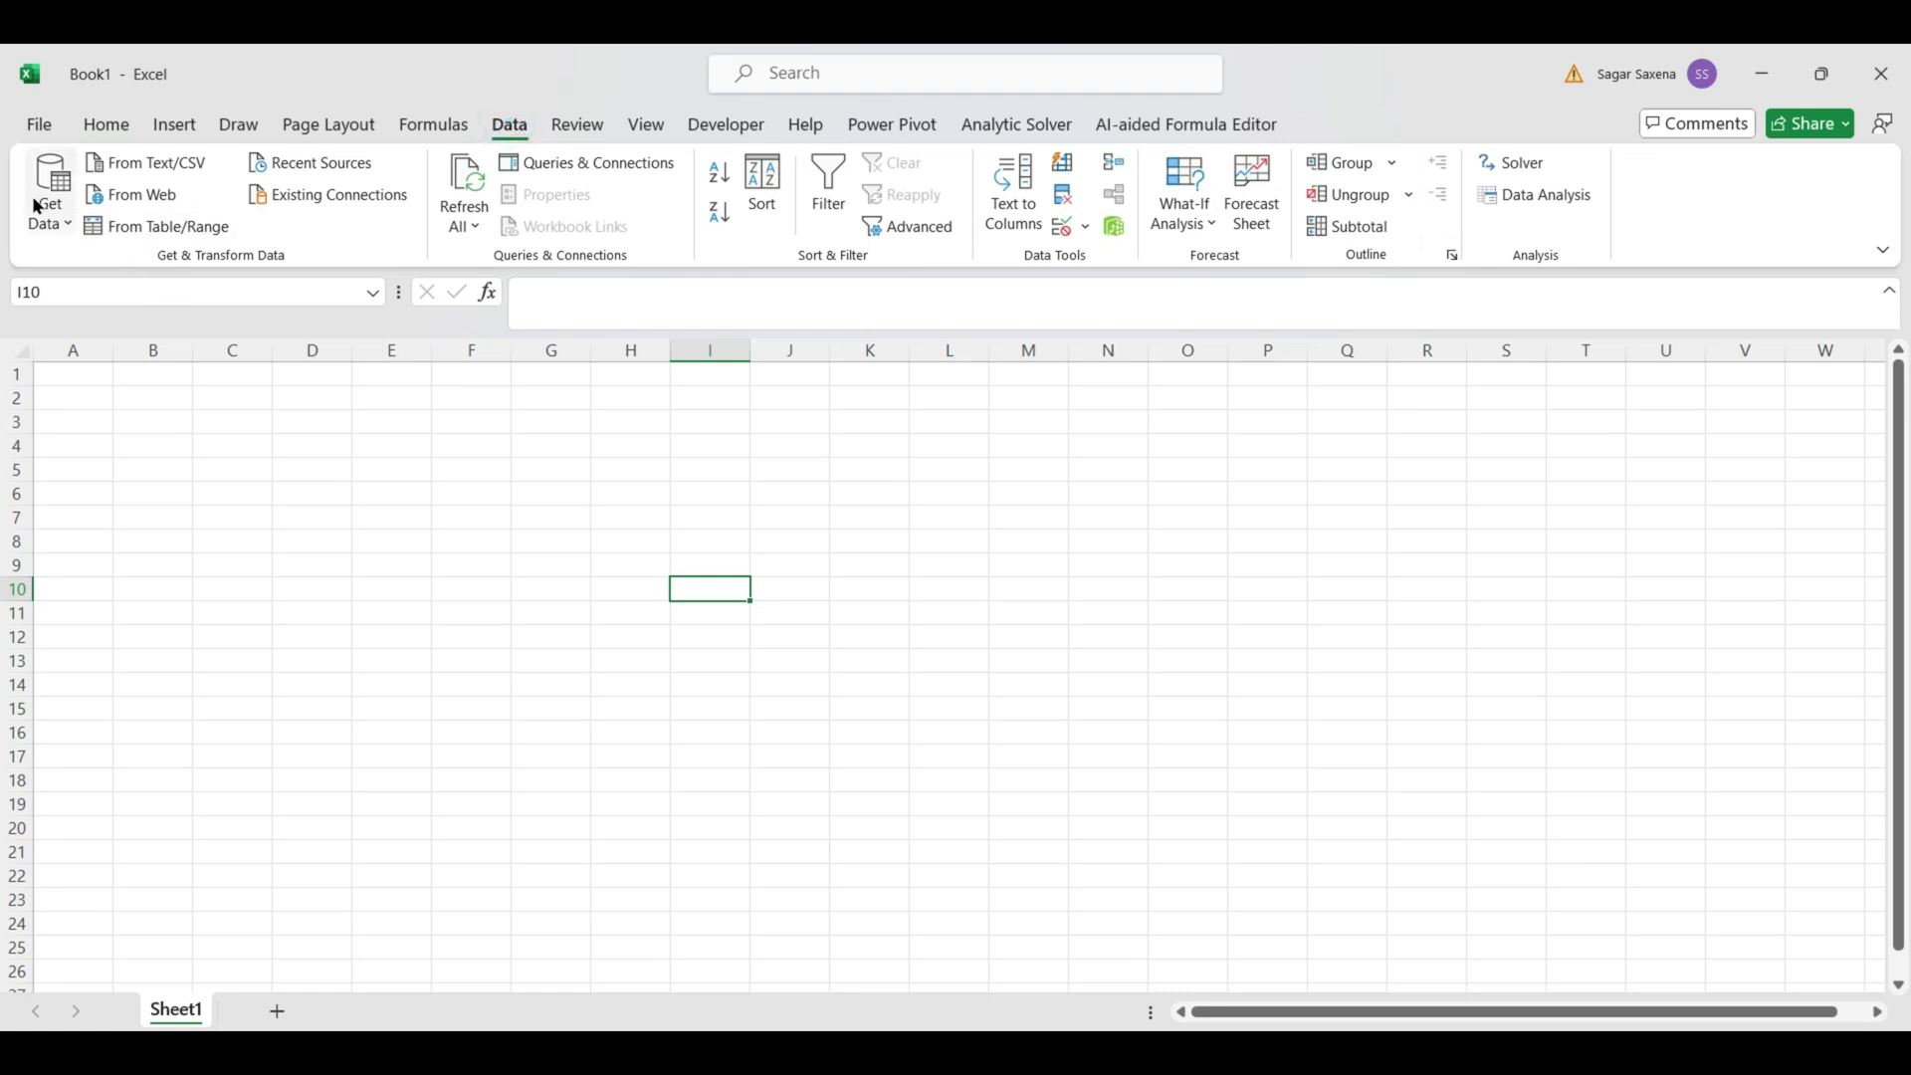
pyautogui.click(50, 211)
pyautogui.moveTo(163, 261)
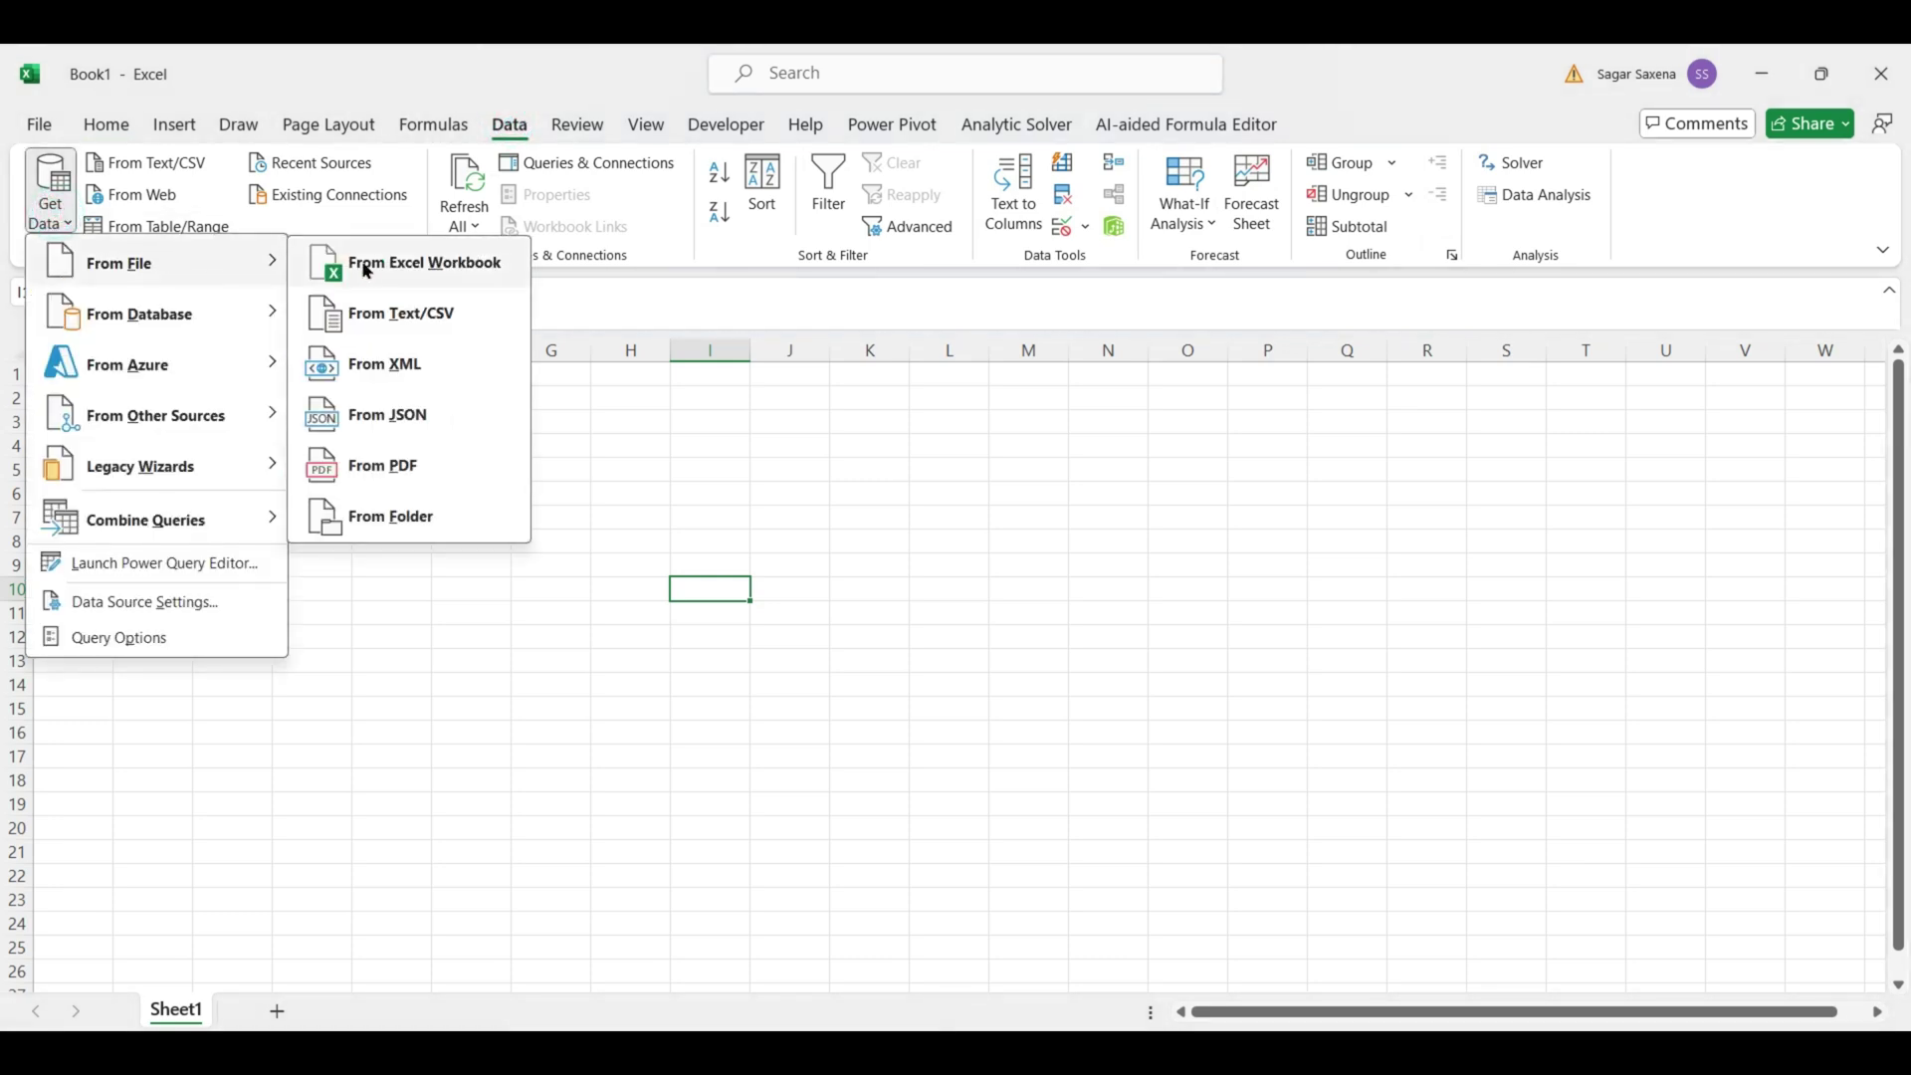
pyautogui.click(367, 267)
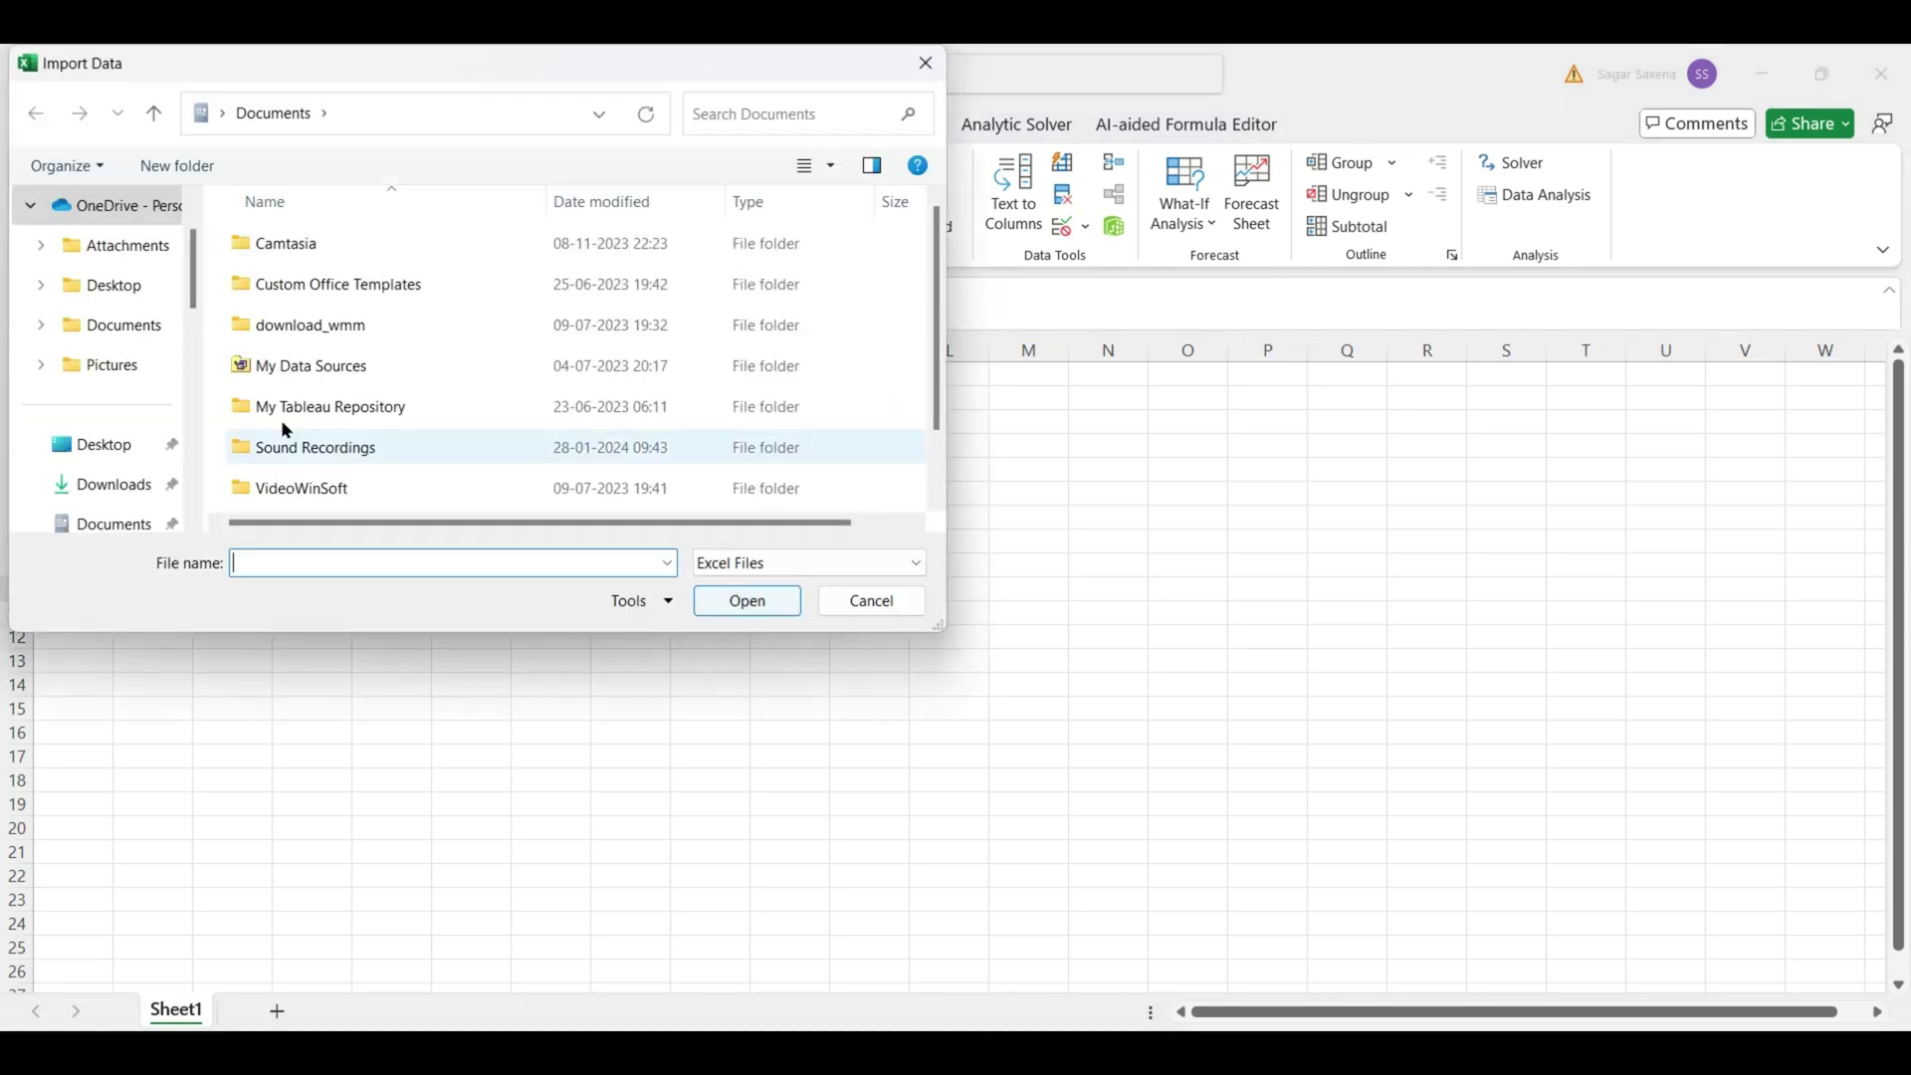
pyautogui.click(114, 450)
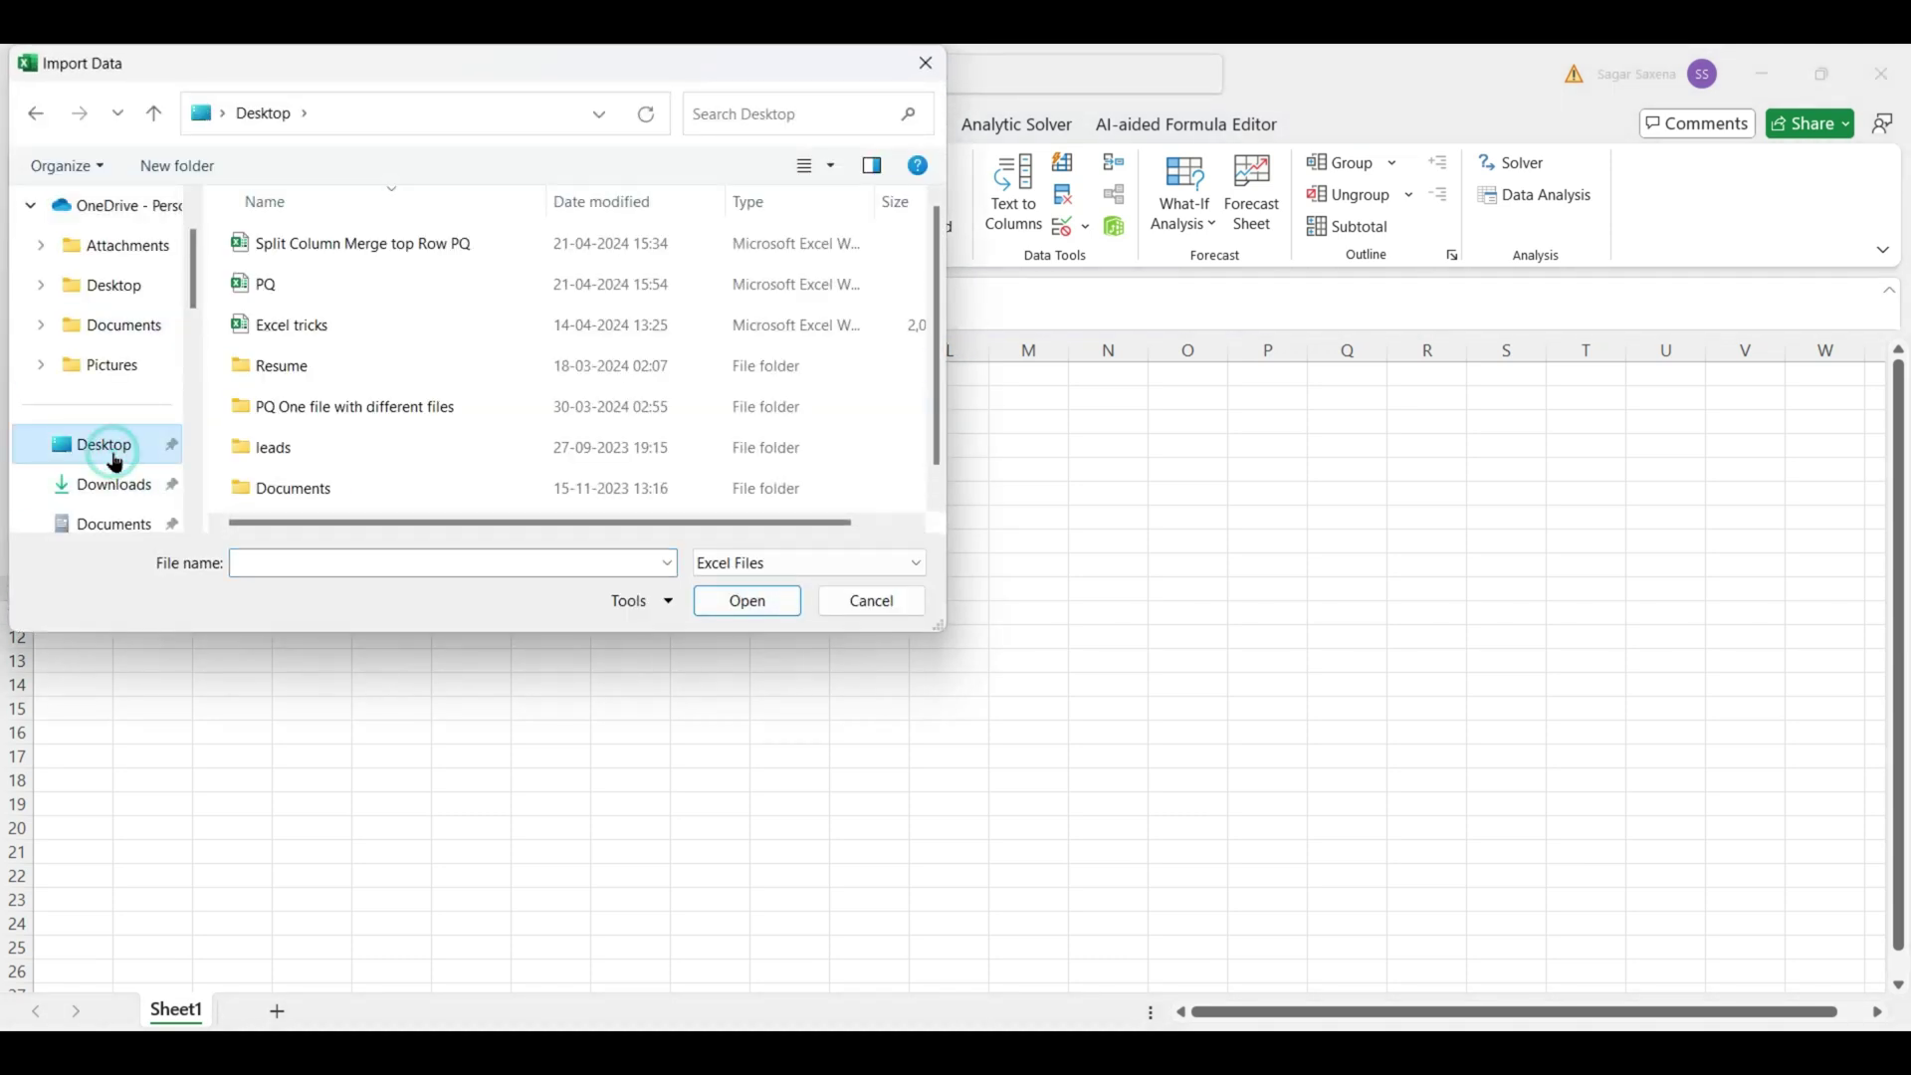
pyautogui.doubleClick(388, 249)
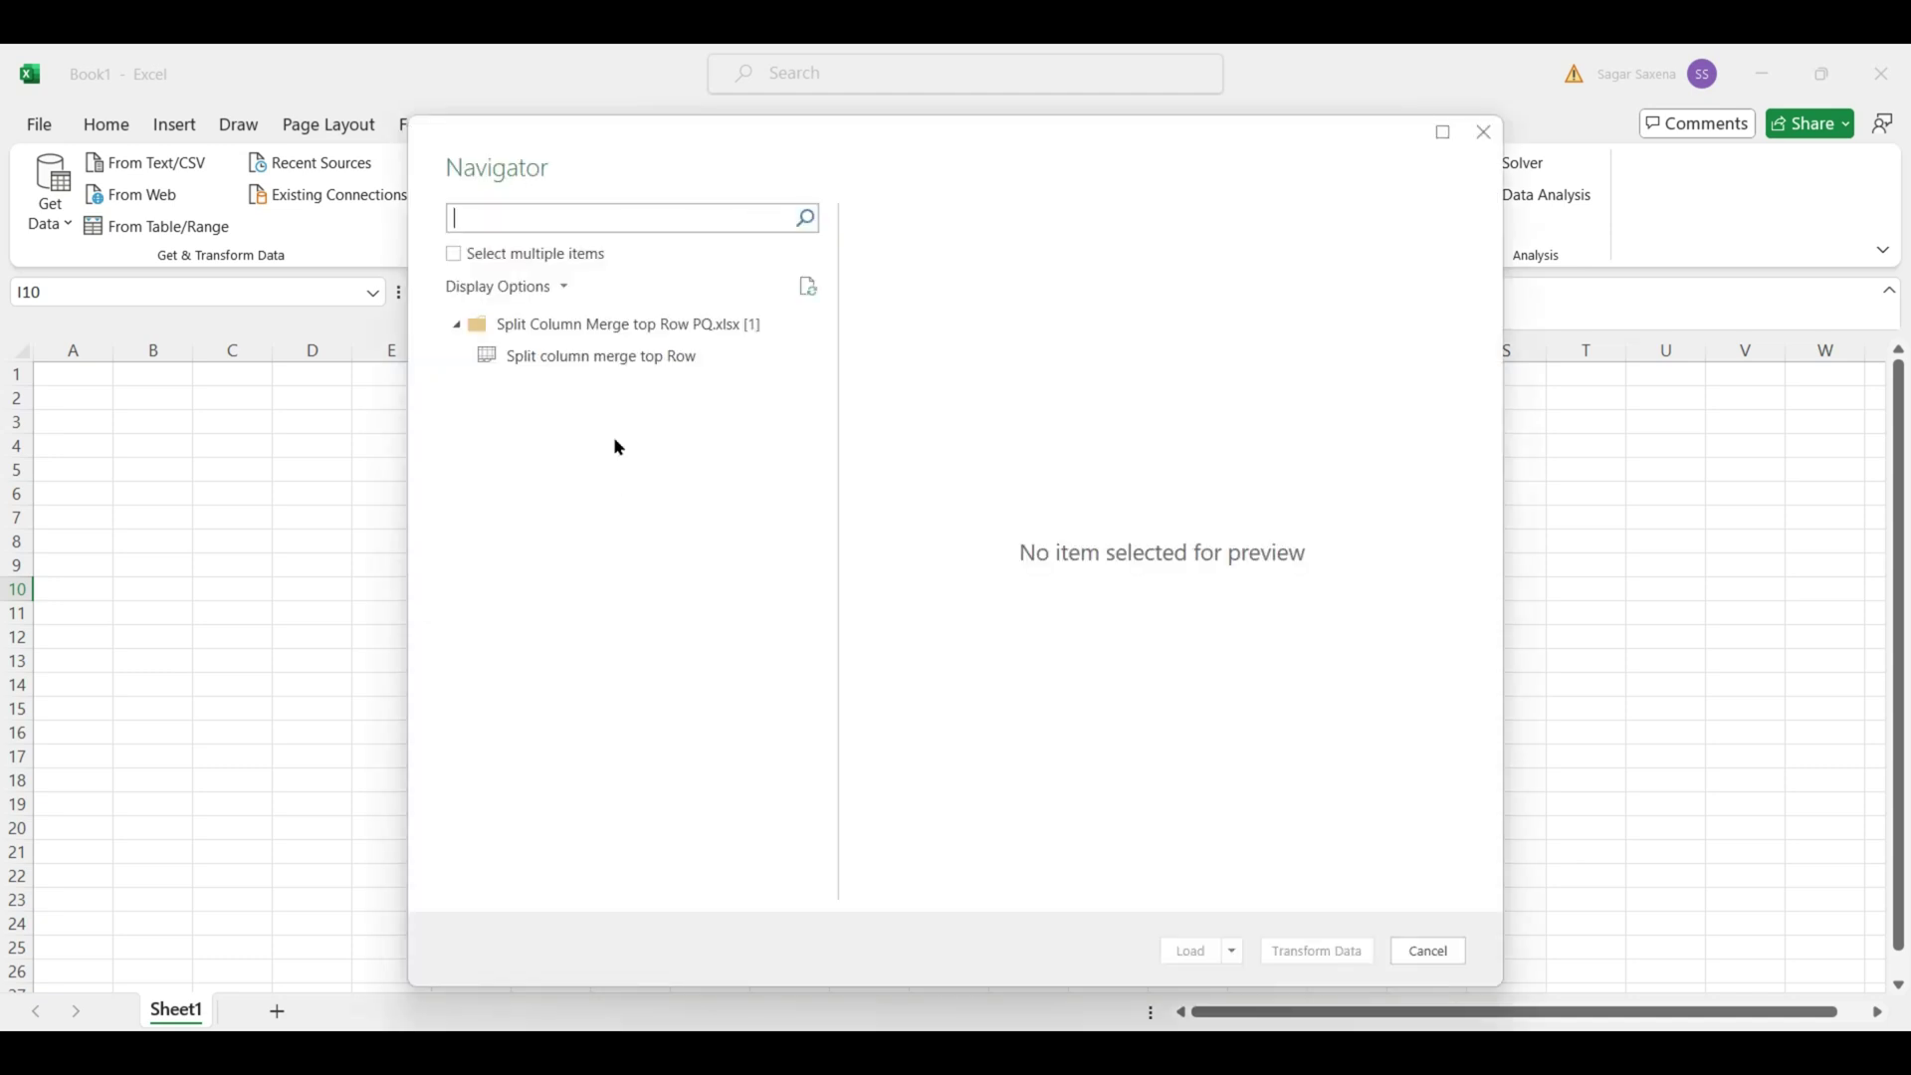
# - Preview the Split column merge top Row sheet and open it in the Power Query Editor for transformation
pyautogui.click(657, 359)
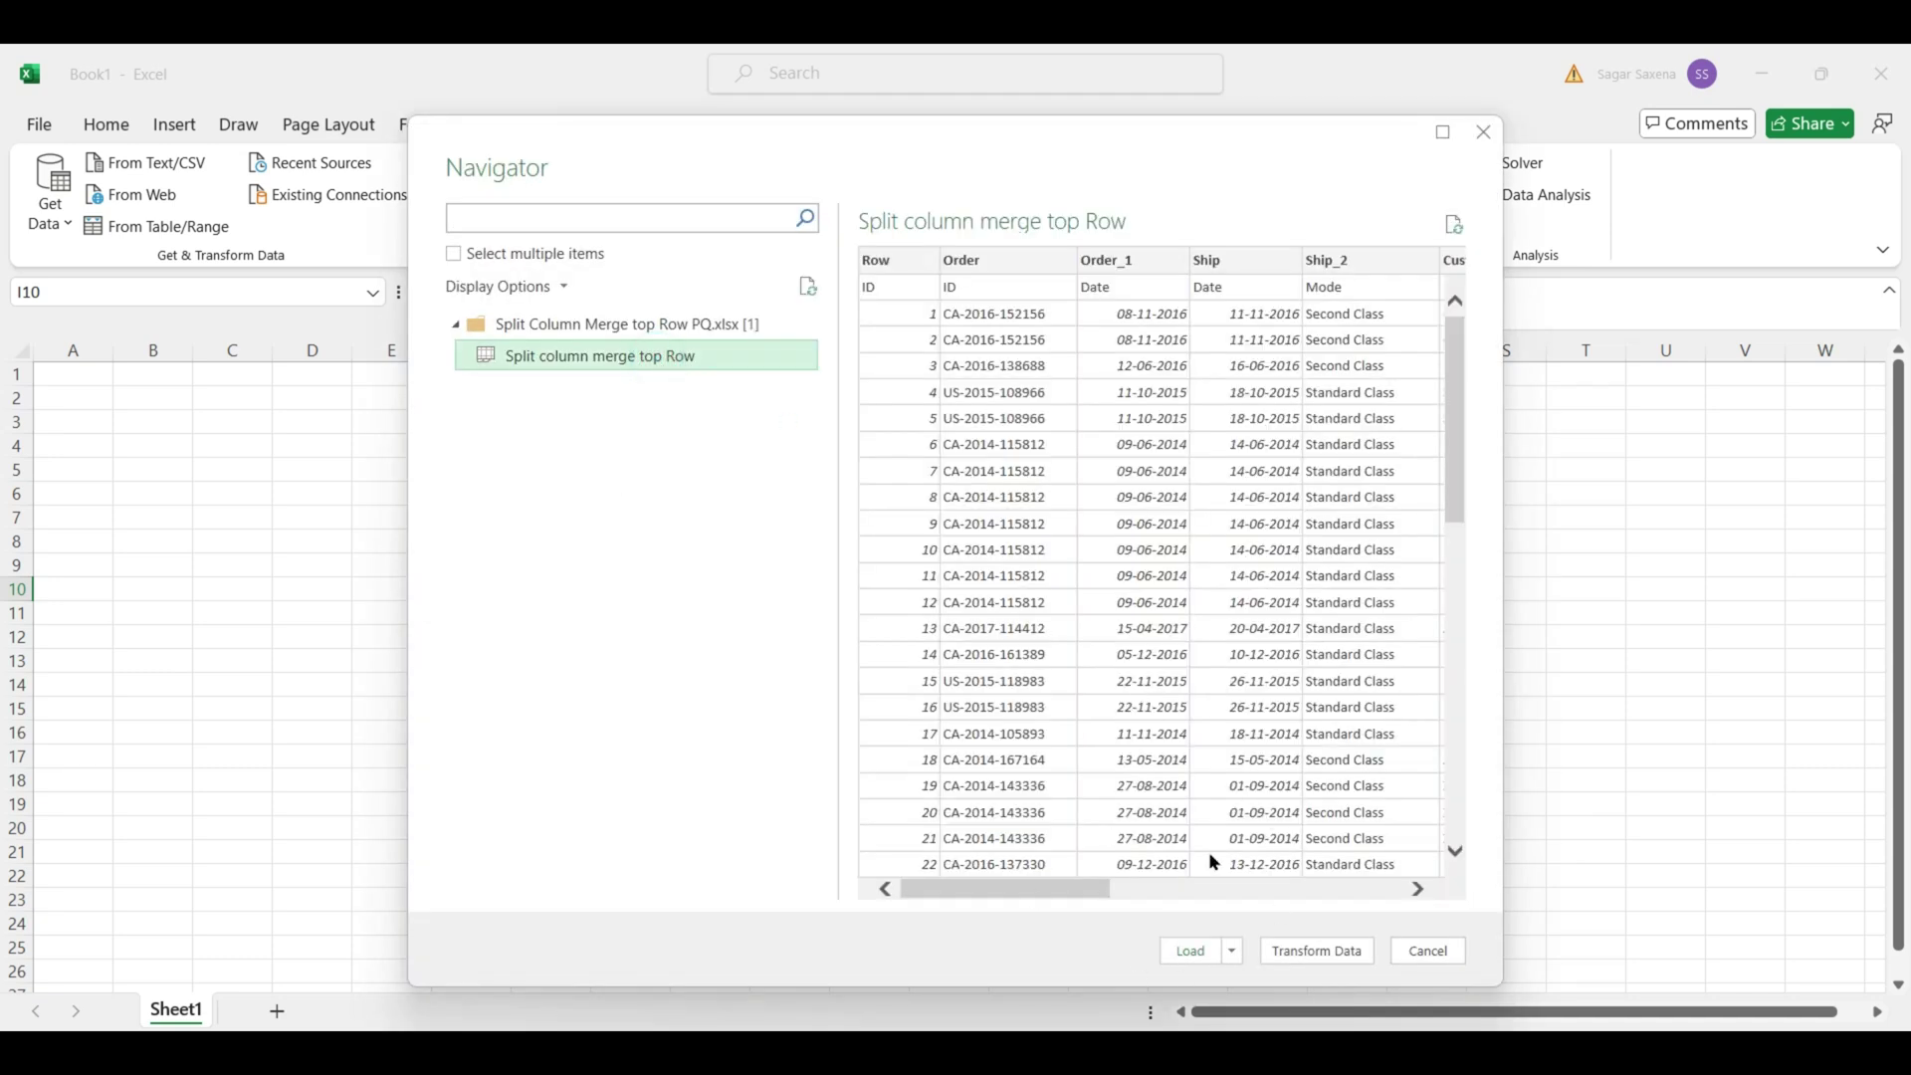
pyautogui.hscroll(5, 1057, 894)
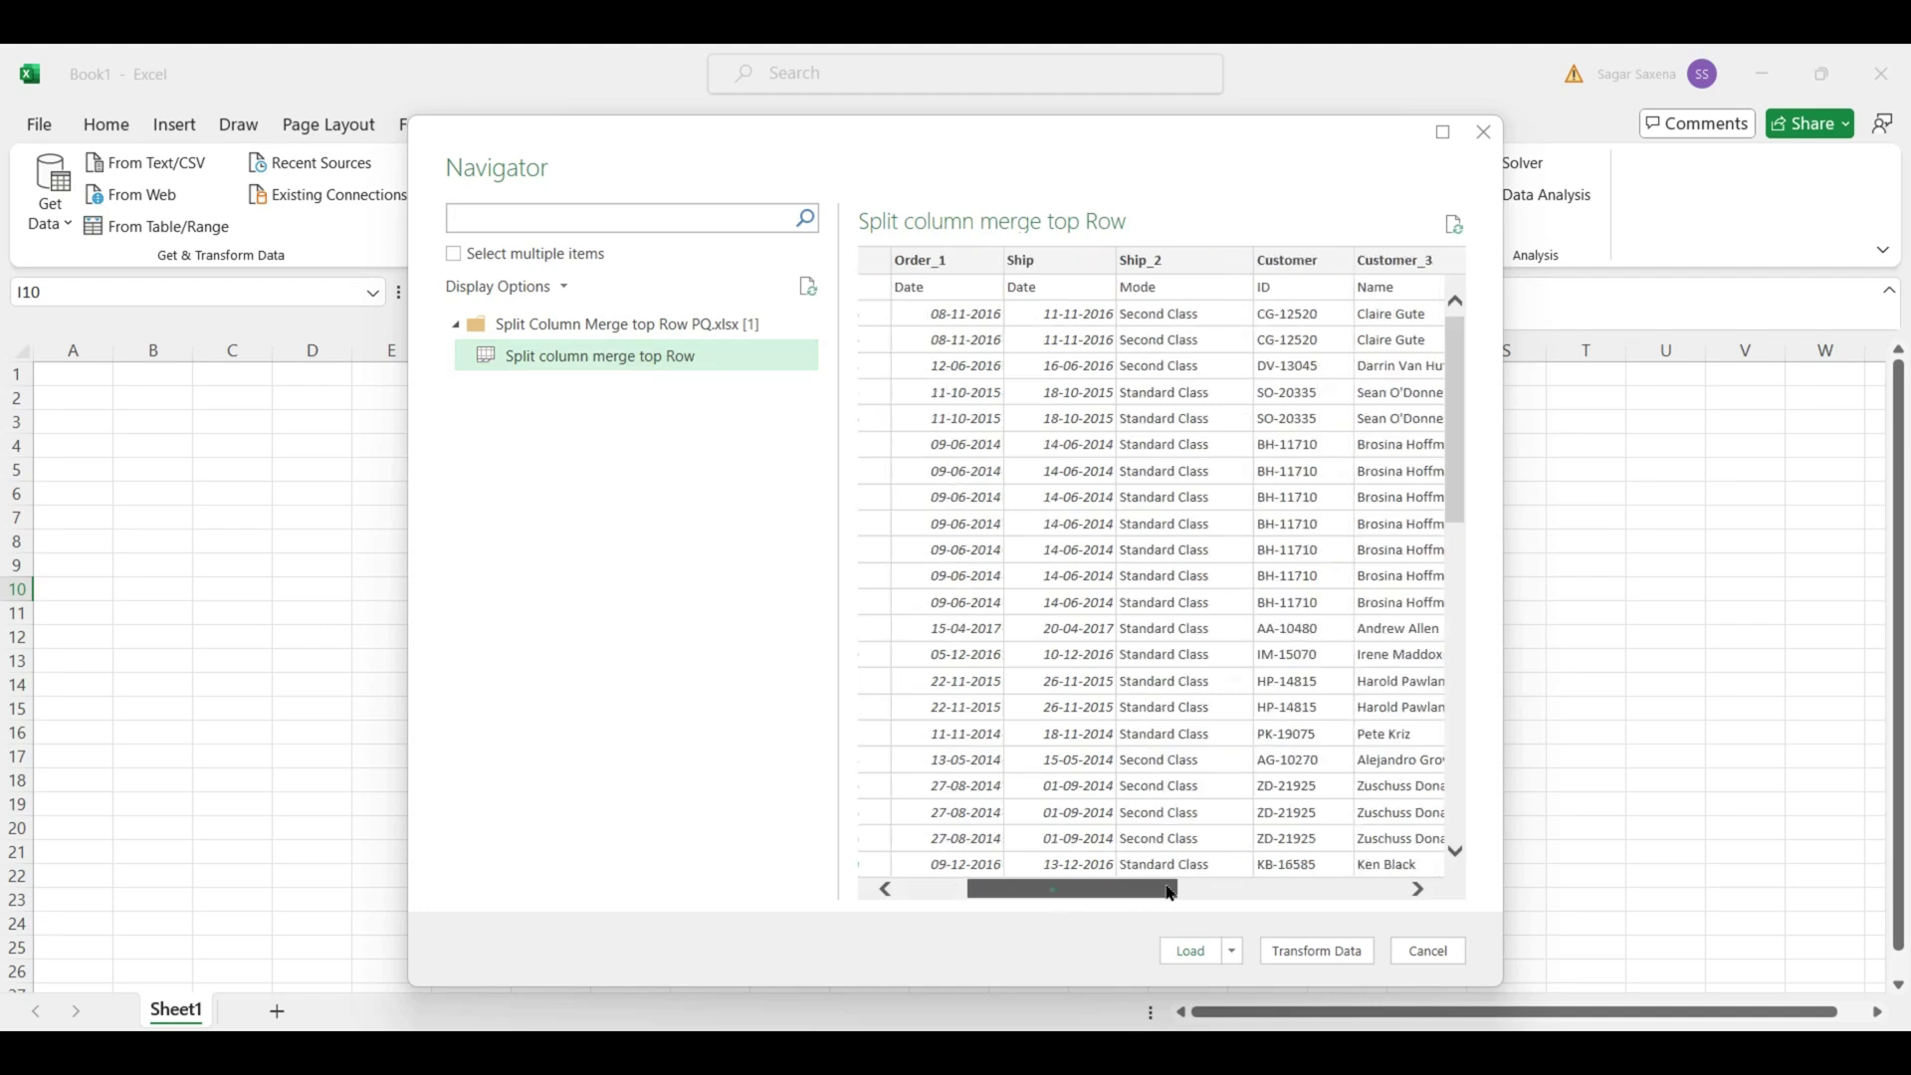
pyautogui.hscroll(-5, 1049, 883)
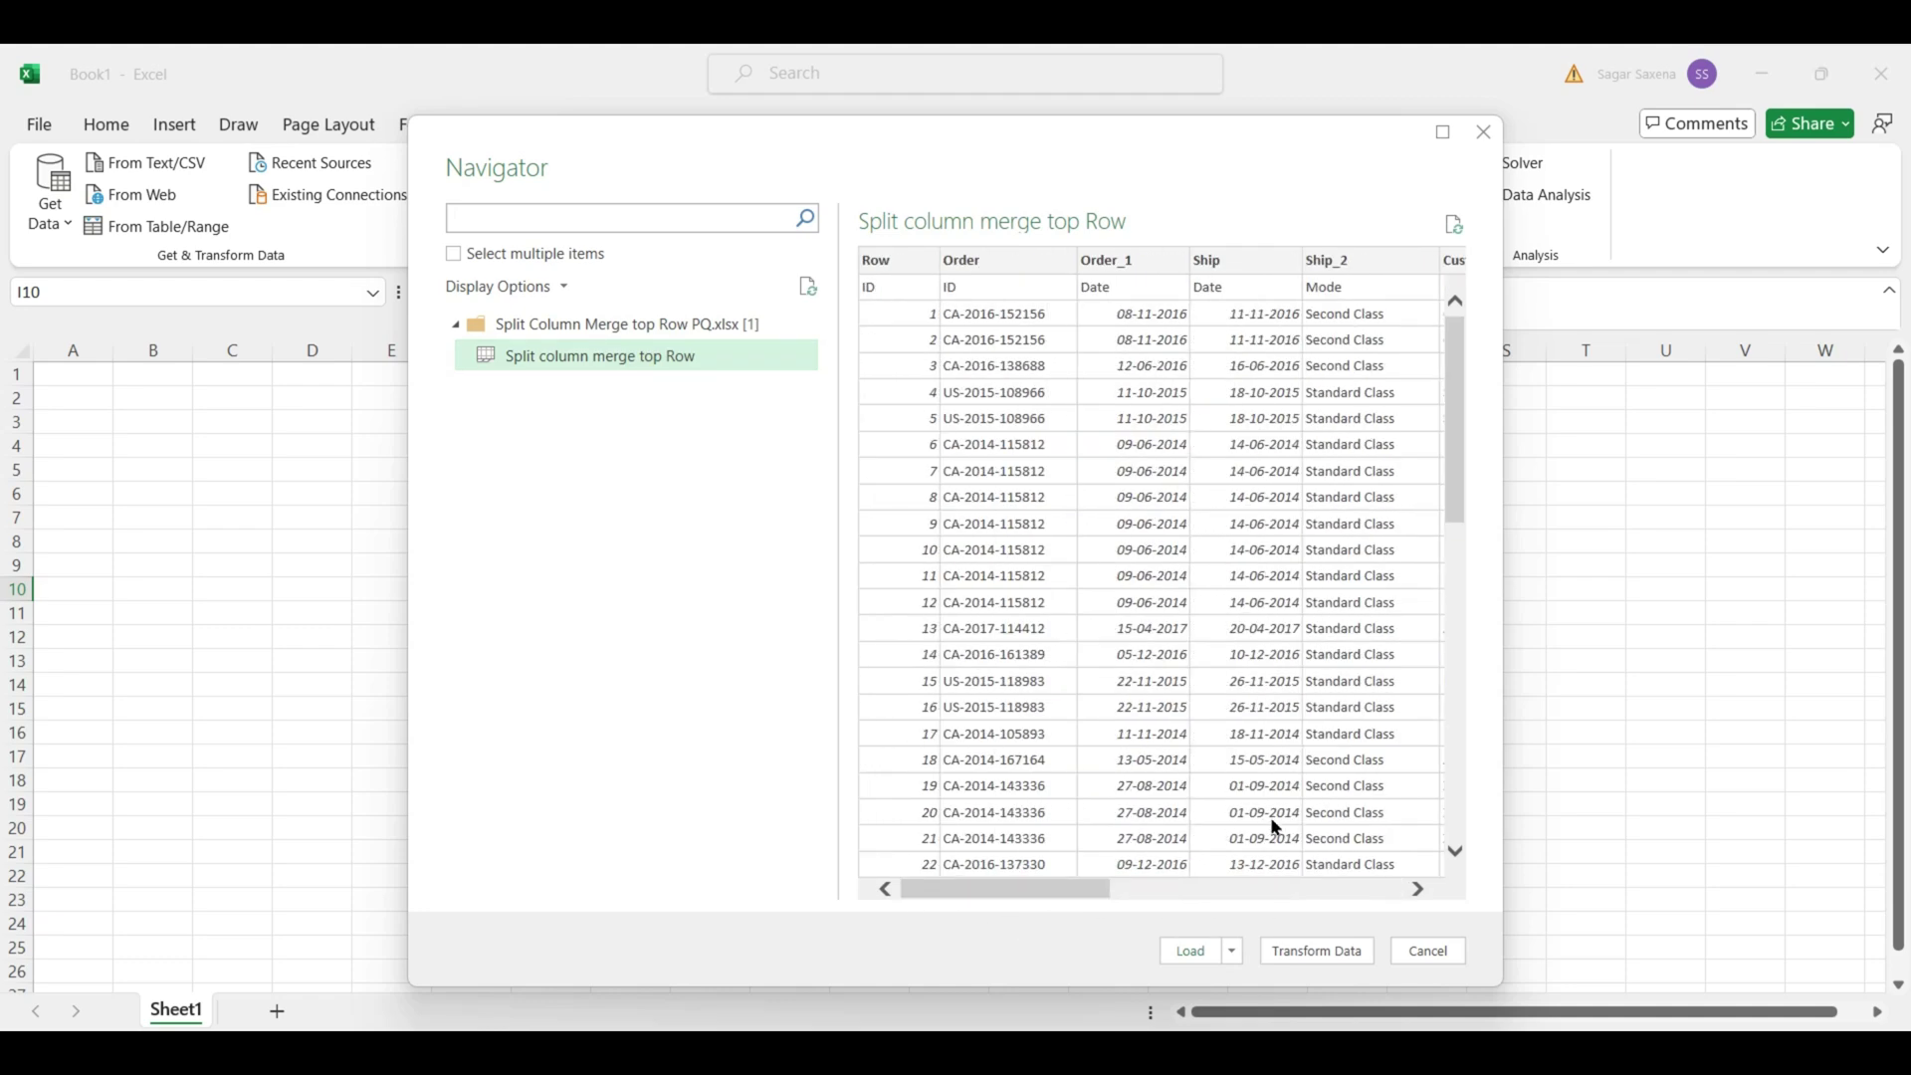
pyautogui.click(1318, 950)
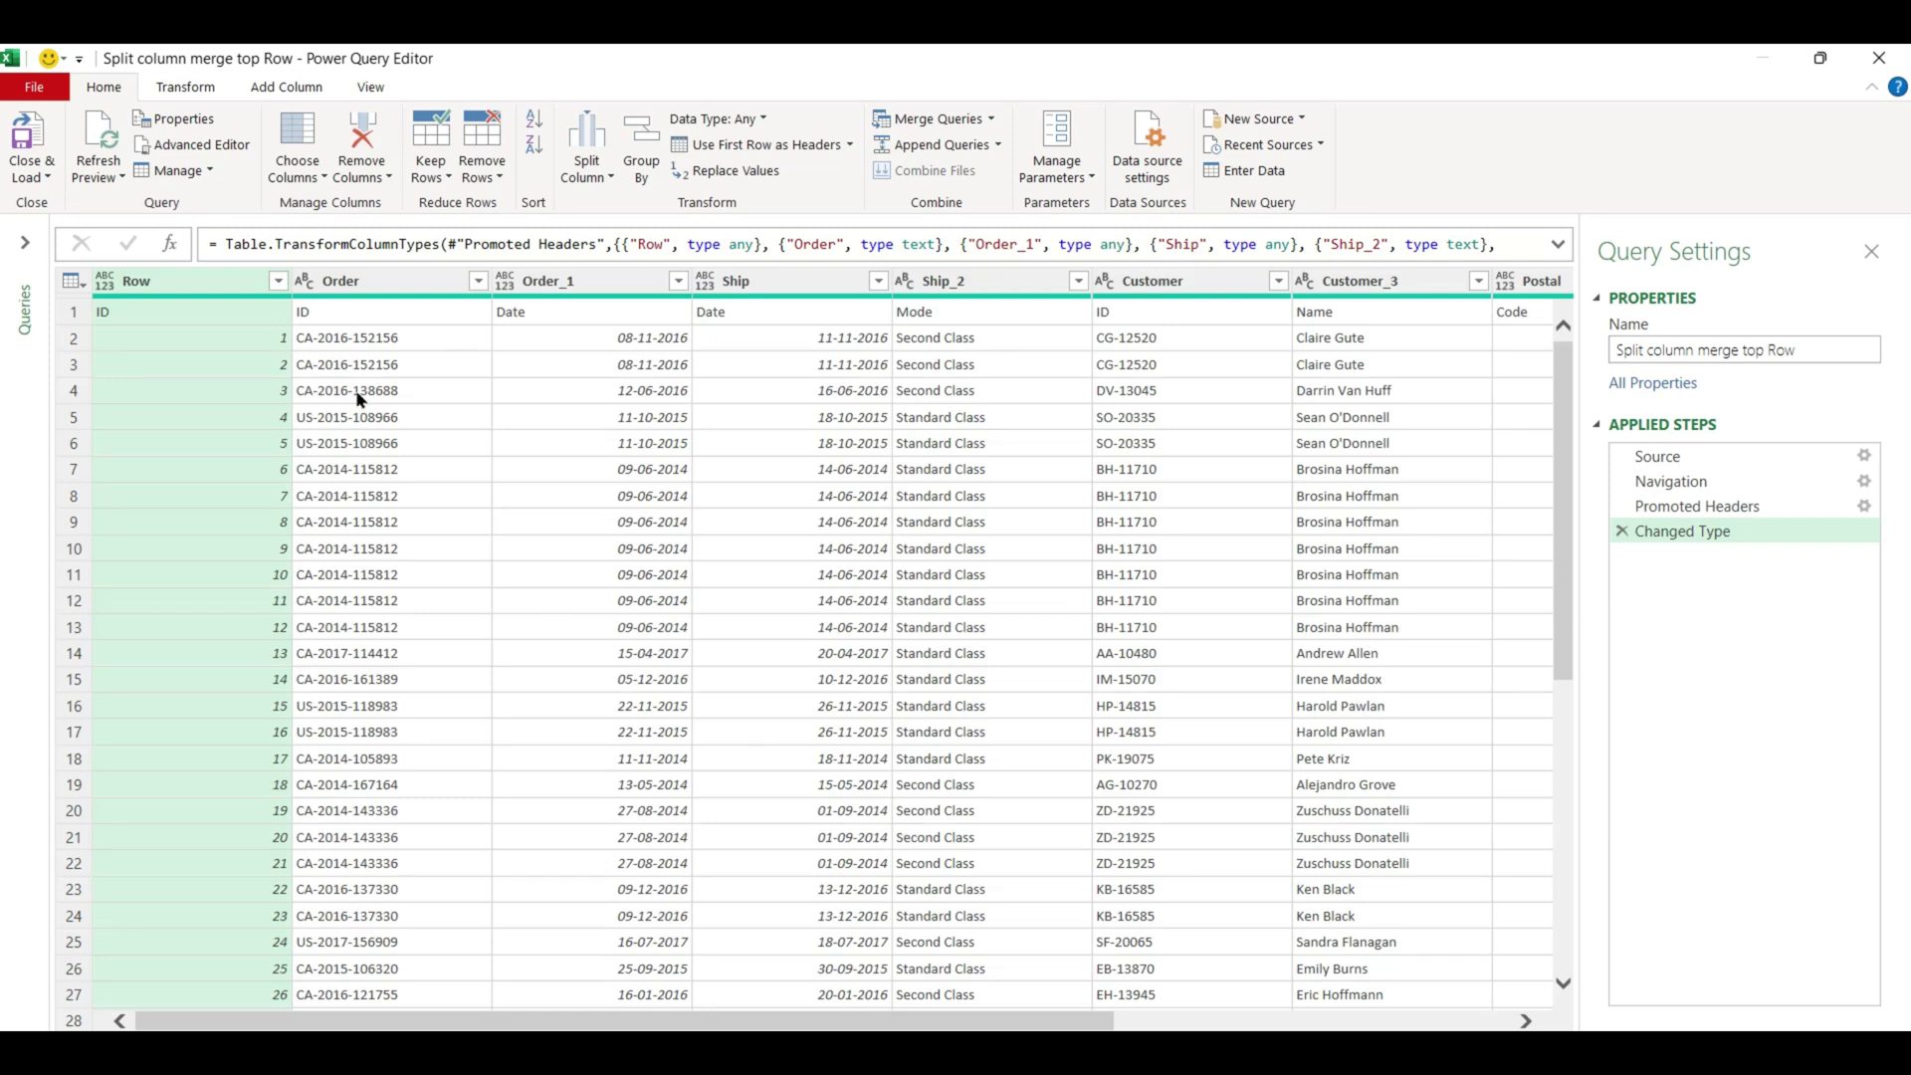
# - Examine how the column names are split between the headers and the first row, from Row through Customer_3
pyautogui.click(245, 357)
pyautogui.click(227, 282)
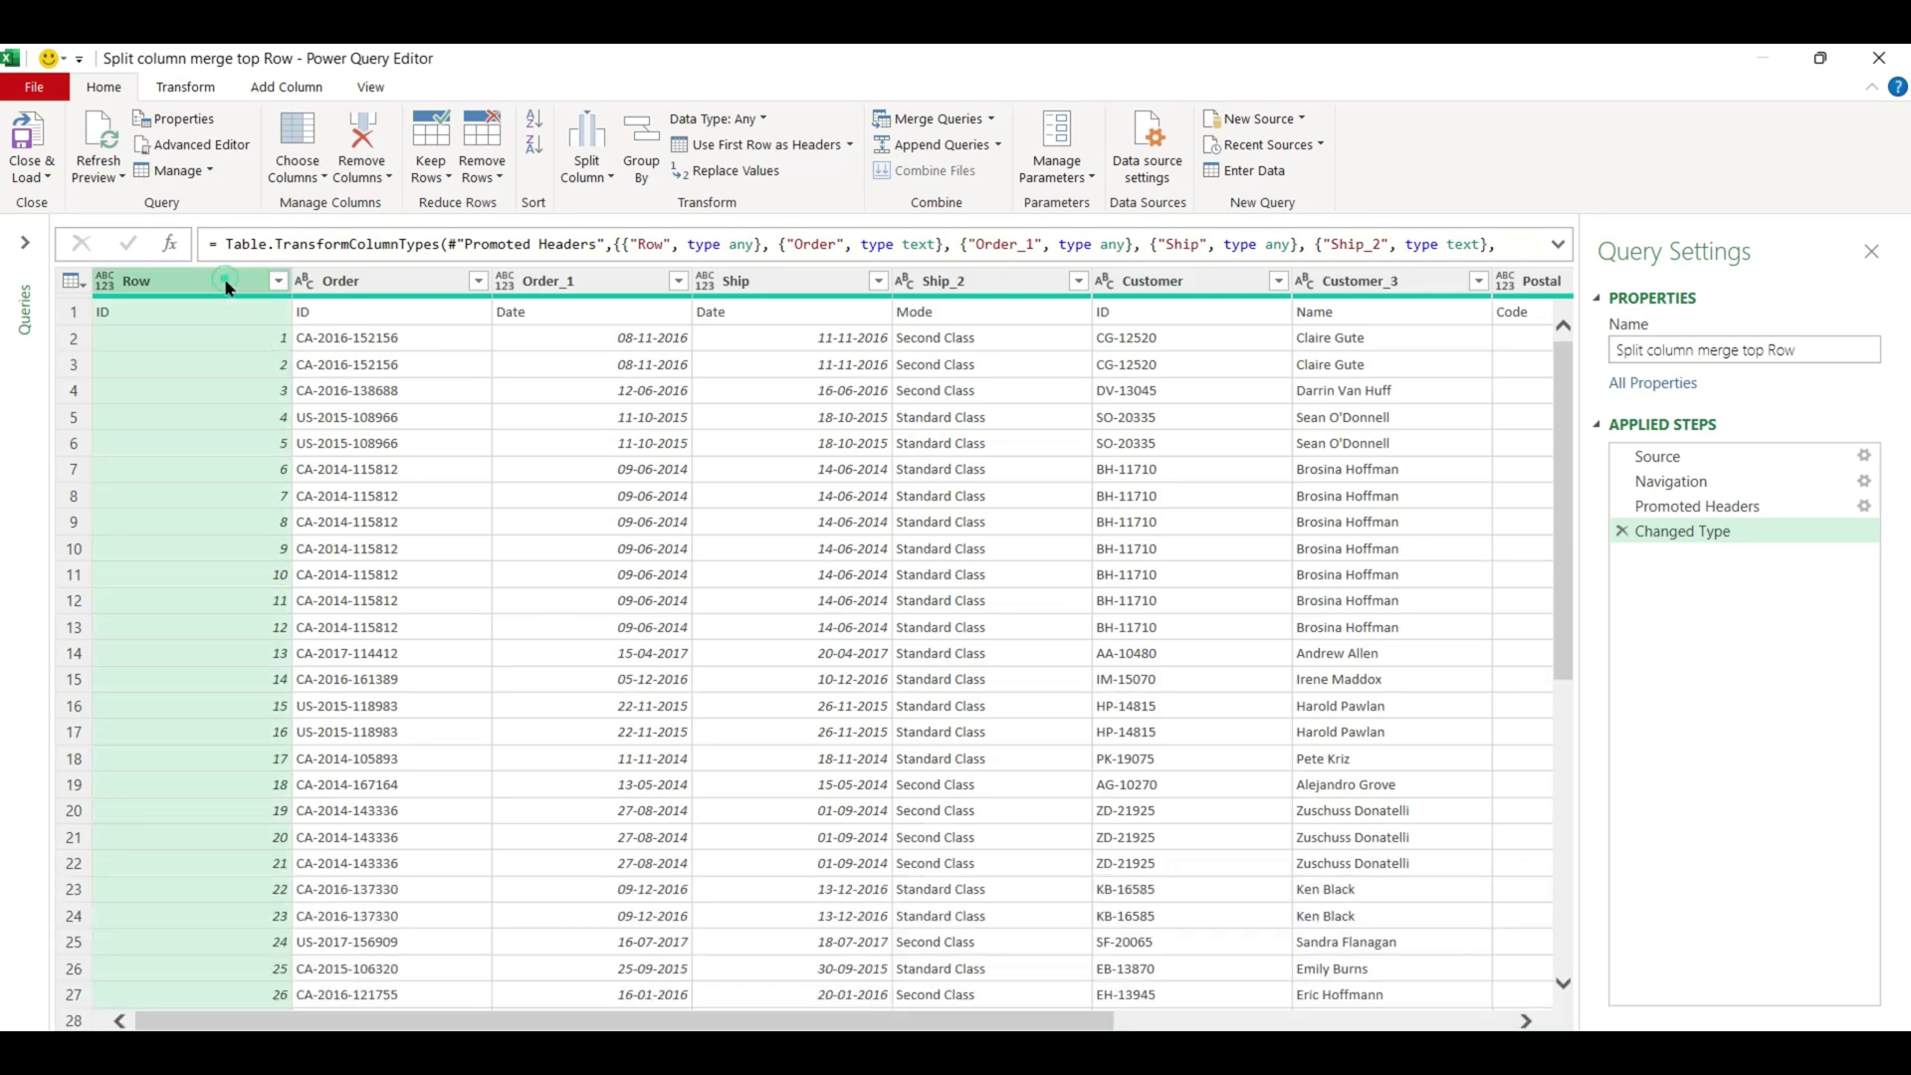
pyautogui.click(353, 284)
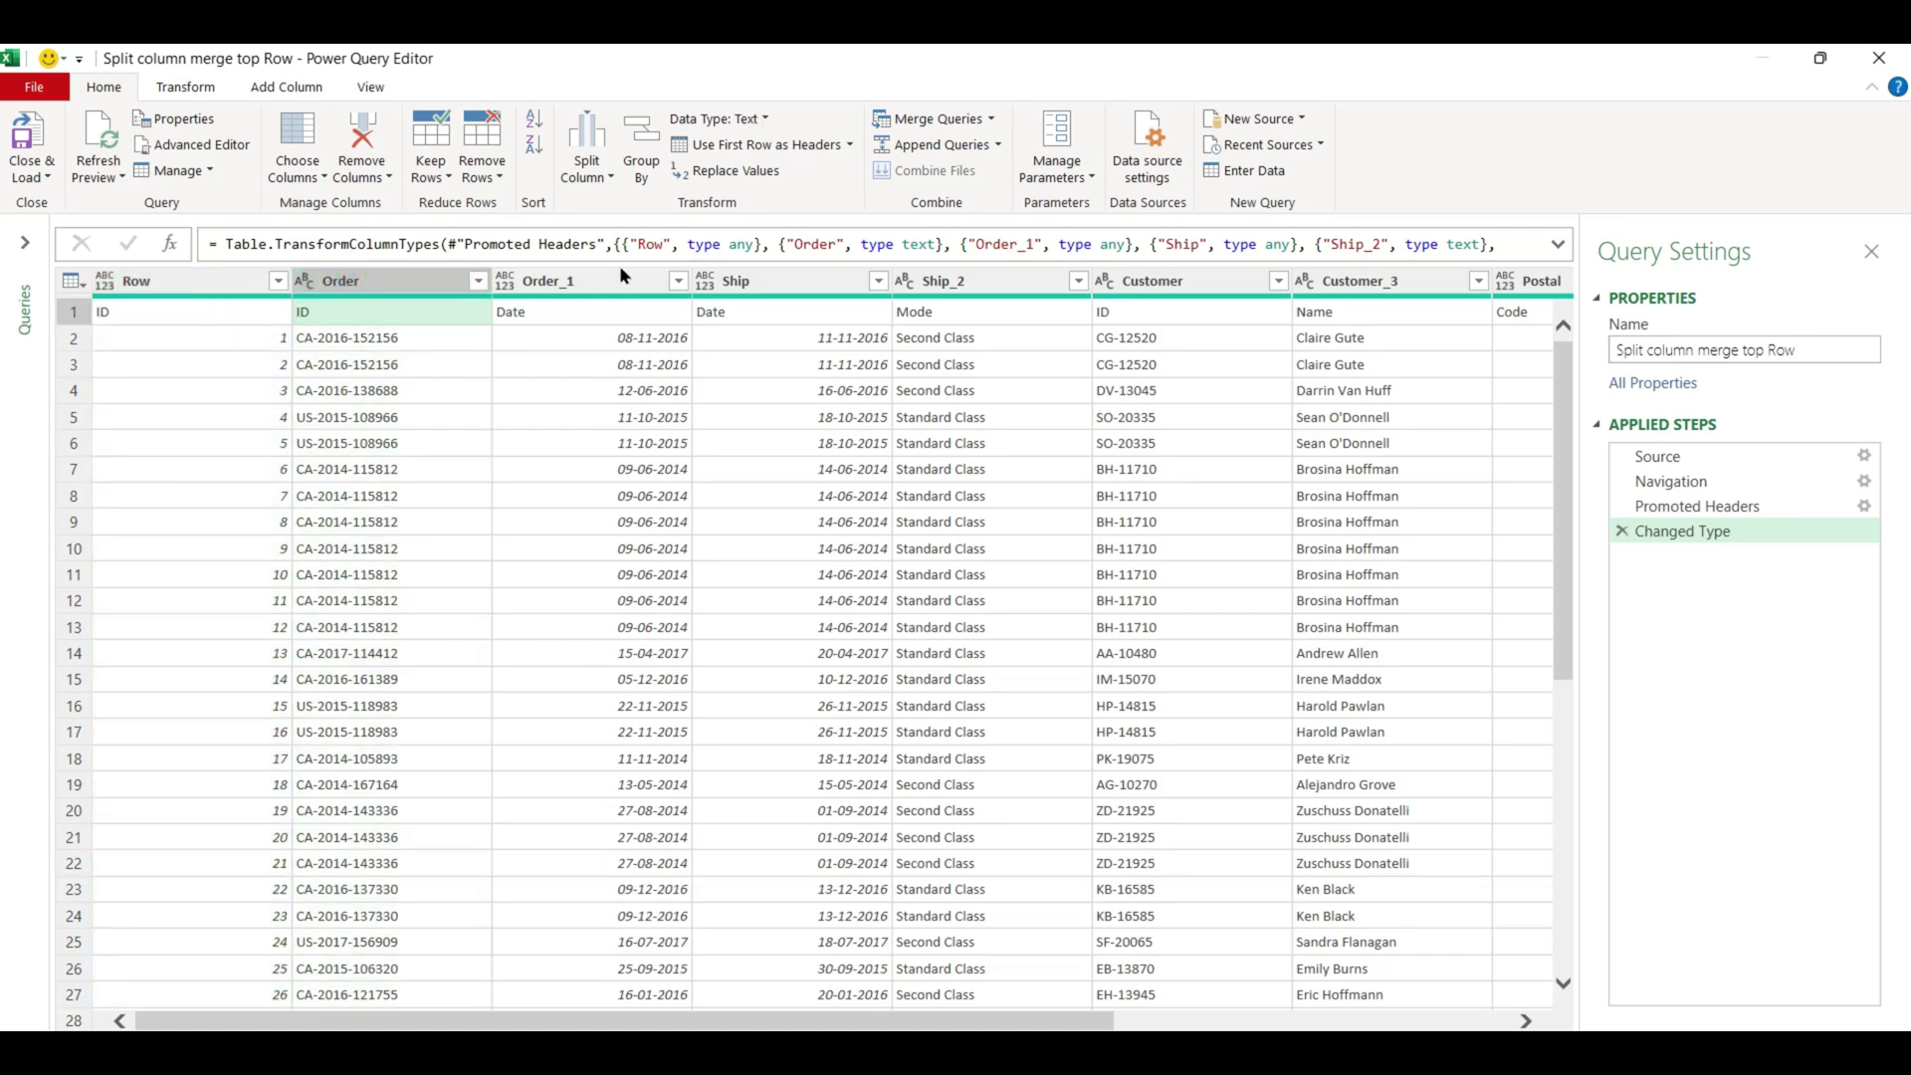
pyautogui.click(626, 318)
pyautogui.click(940, 280)
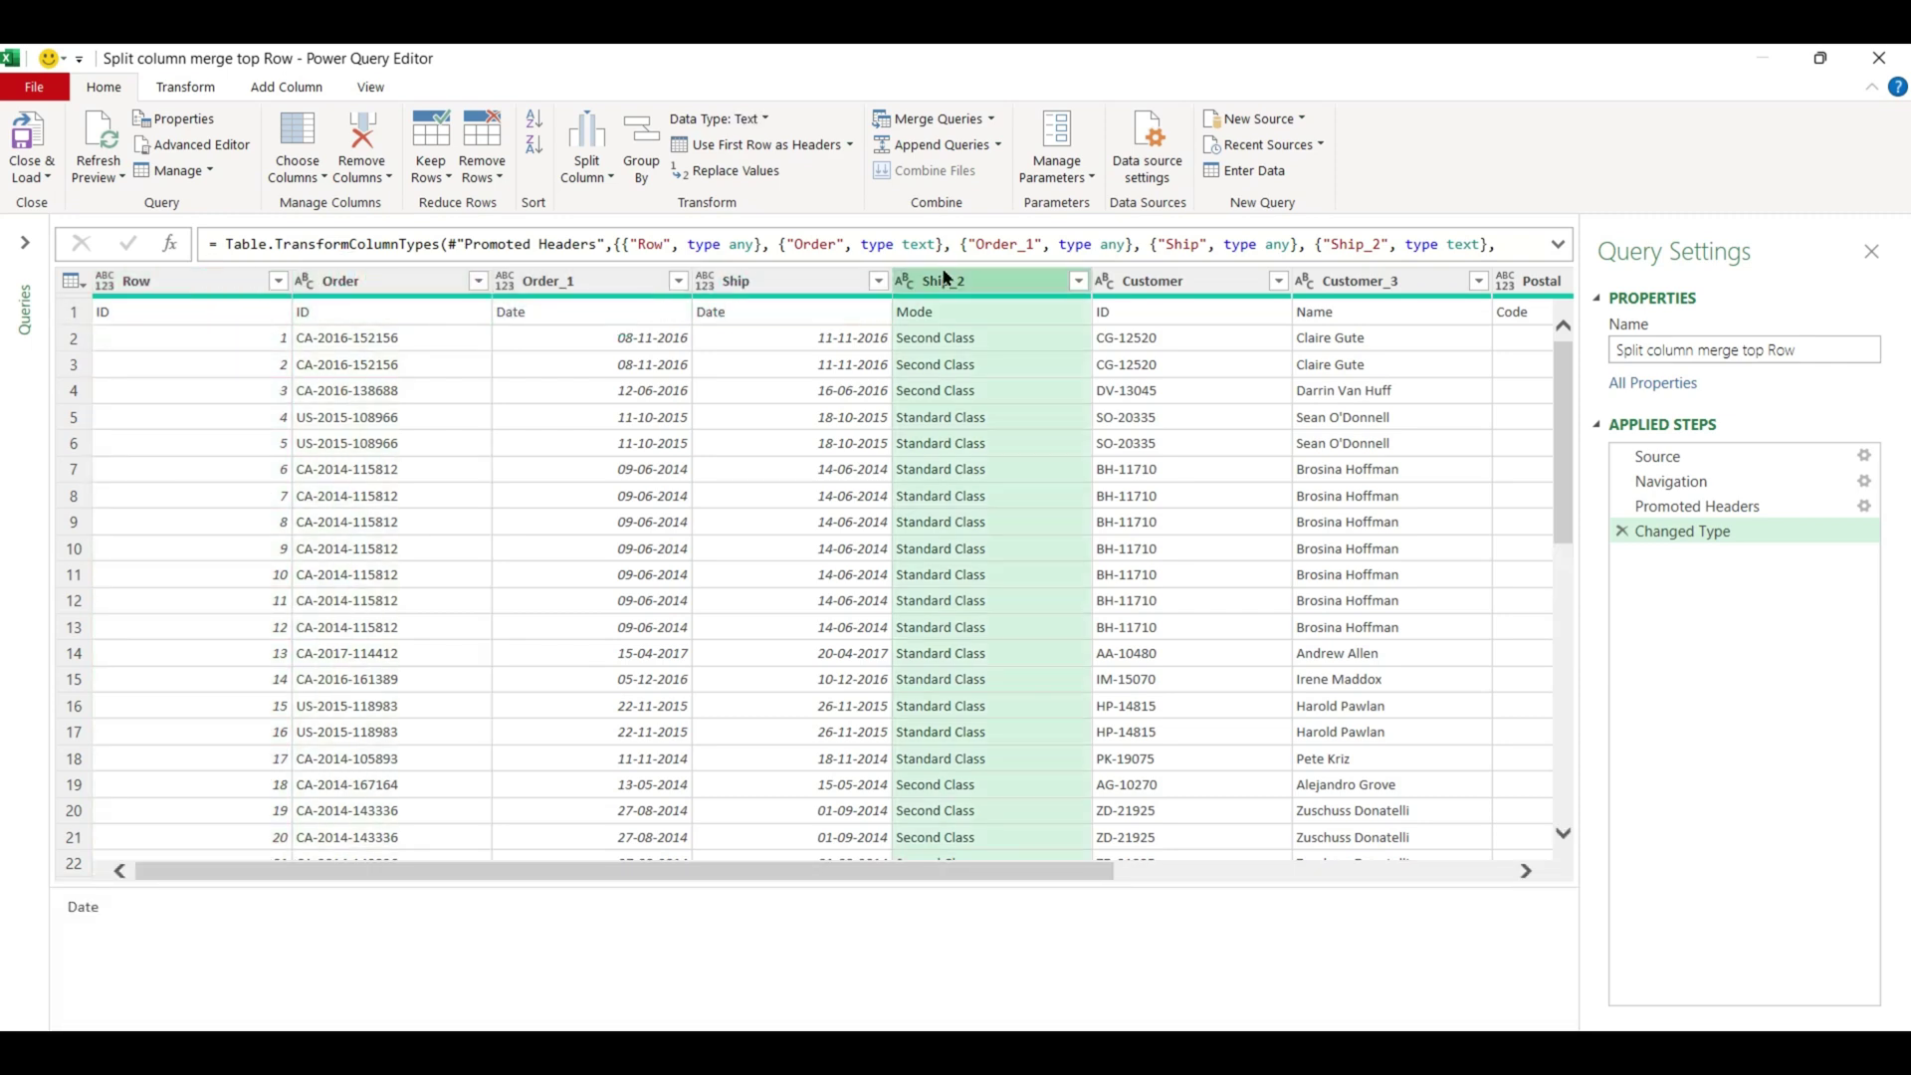
pyautogui.click(1228, 286)
pyautogui.click(1335, 282)
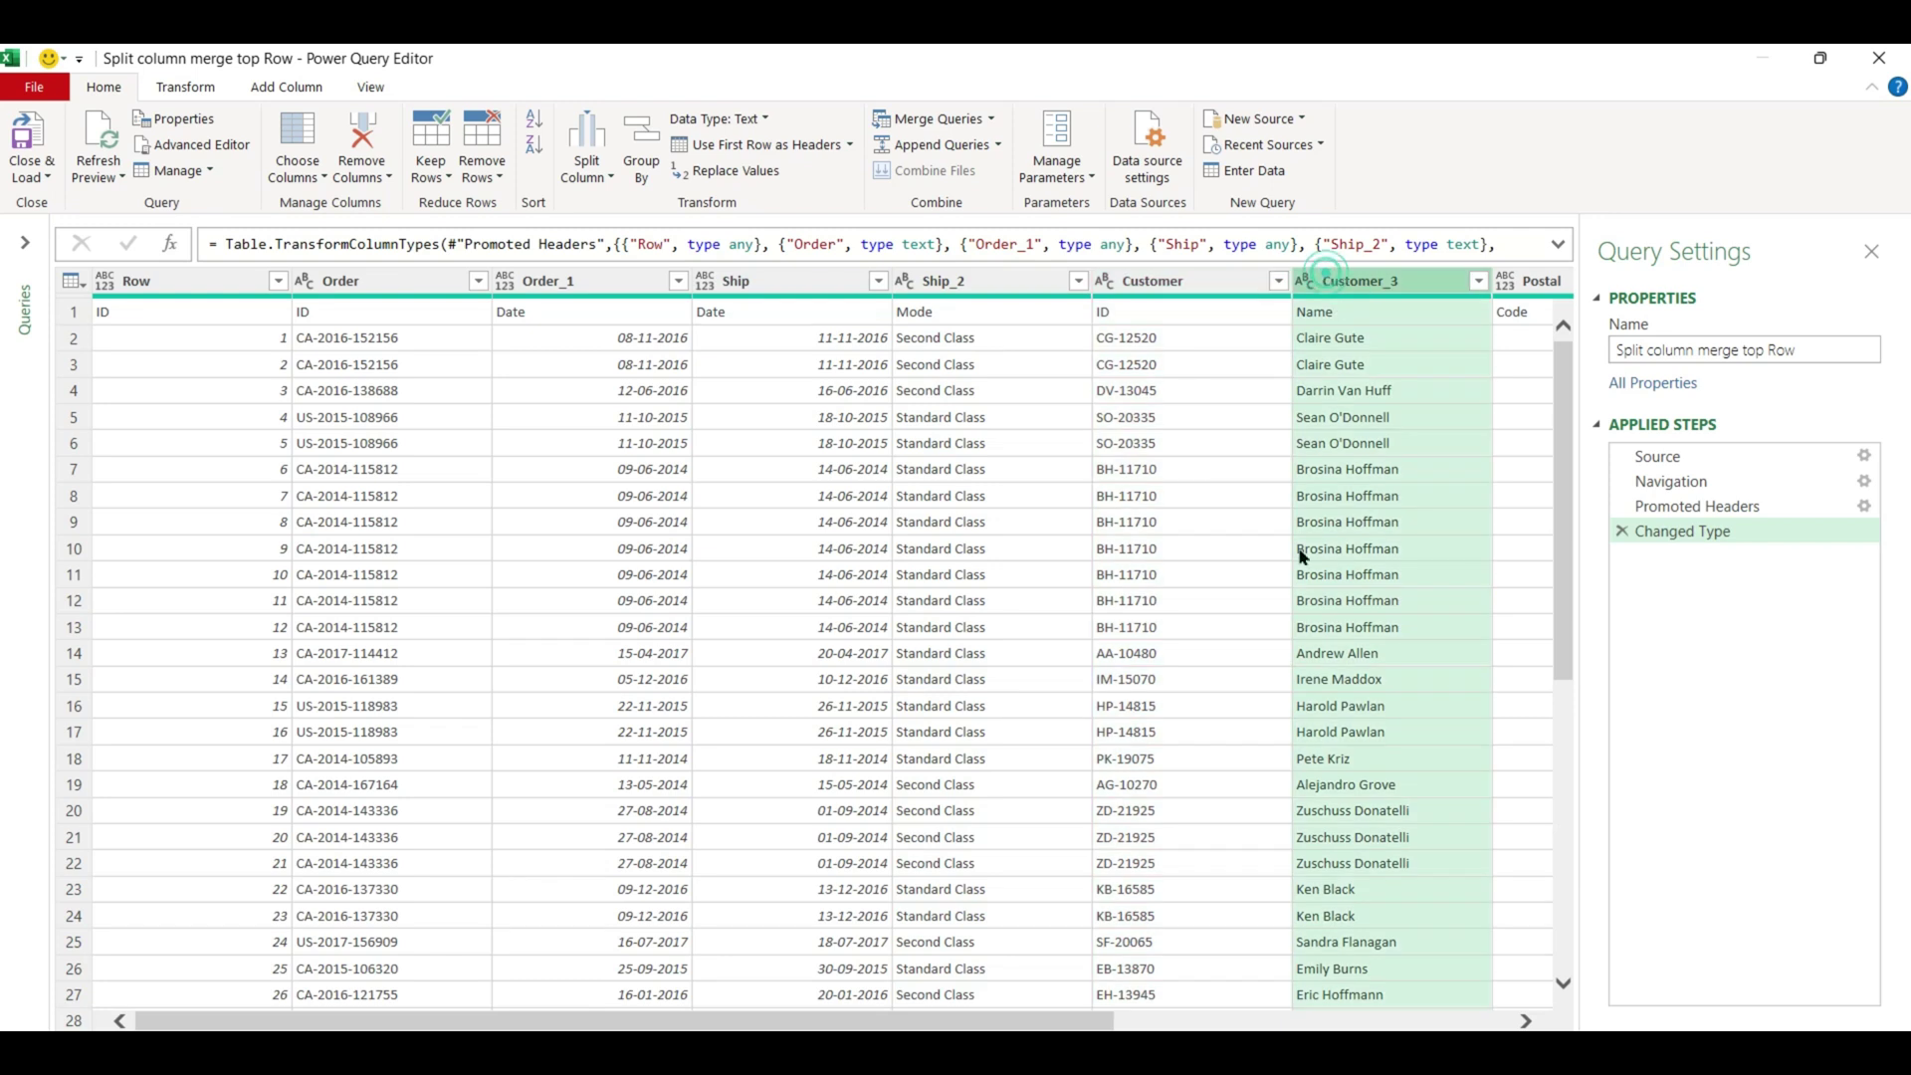
# - Delete the Changed Type and Promoted Headers steps from the query so both header rows sit in the data
pyautogui.click(194, 315)
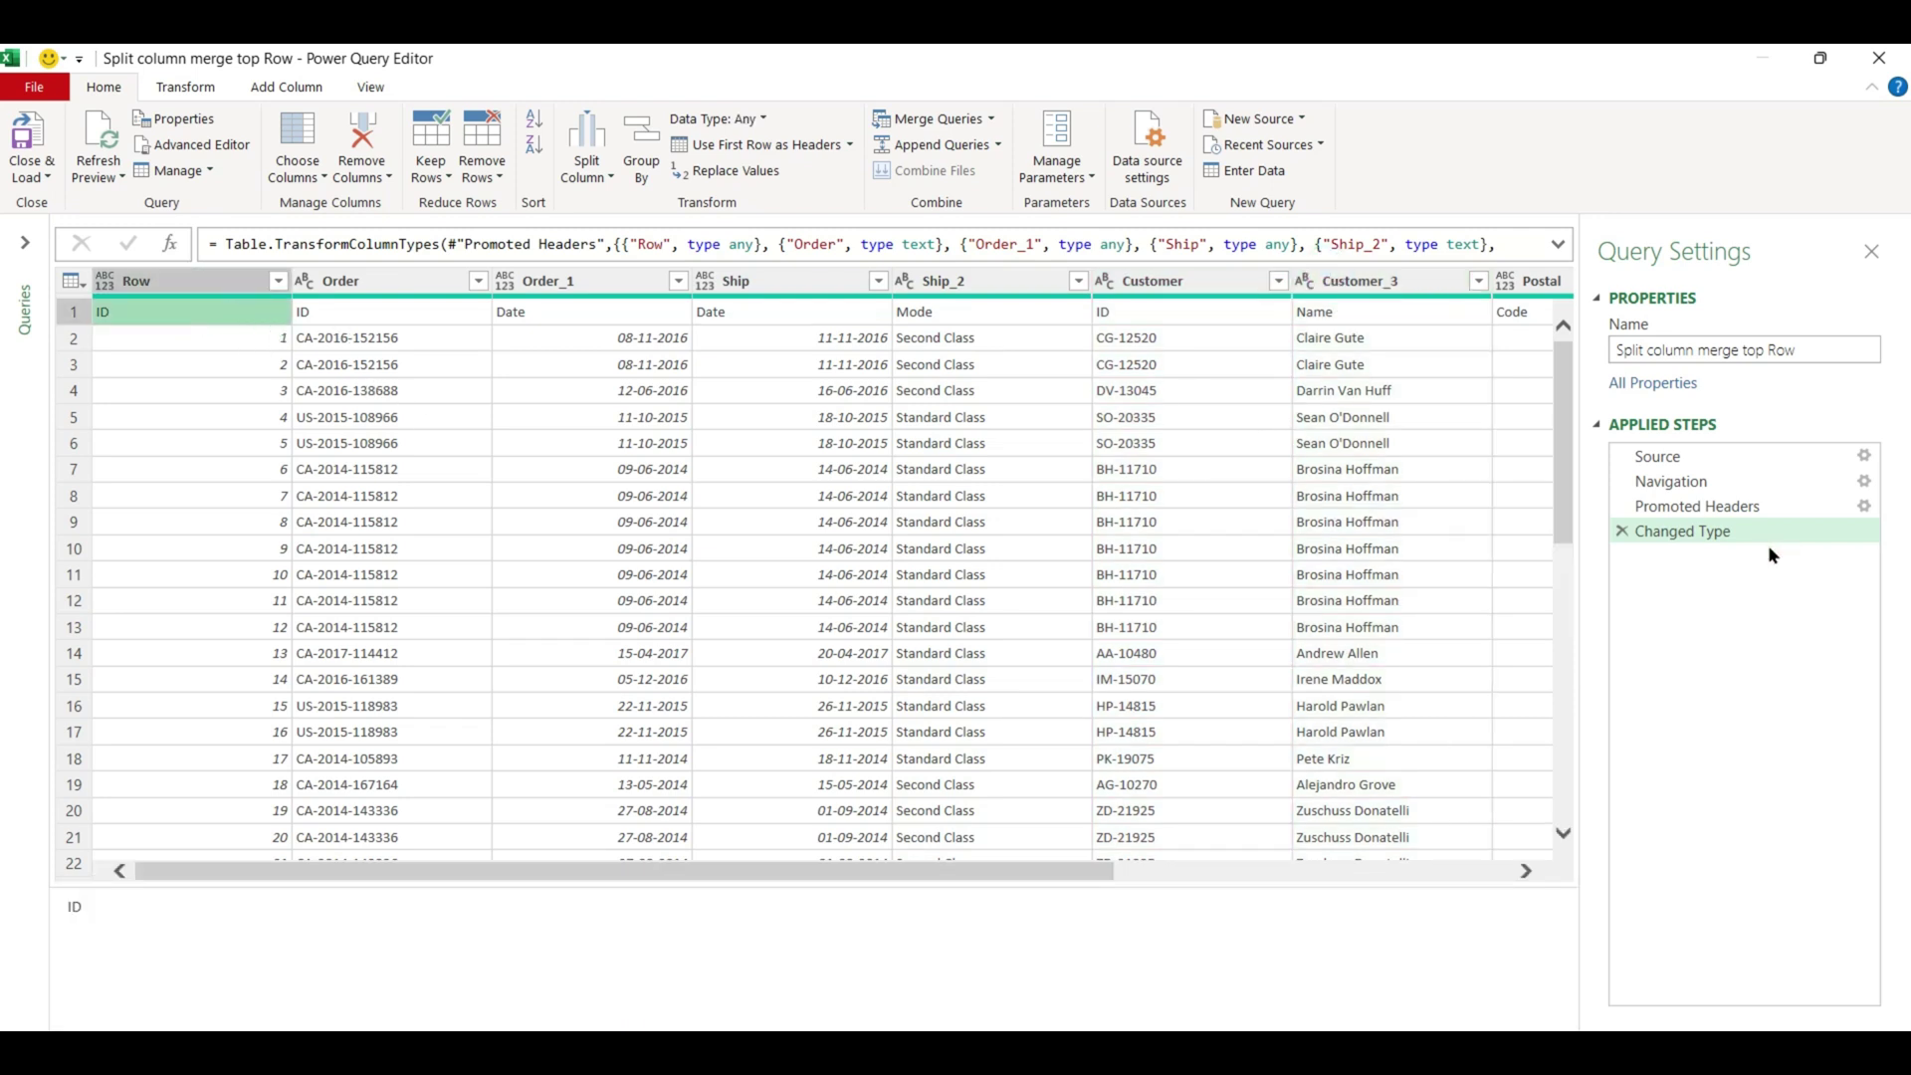
pyautogui.click(1621, 533)
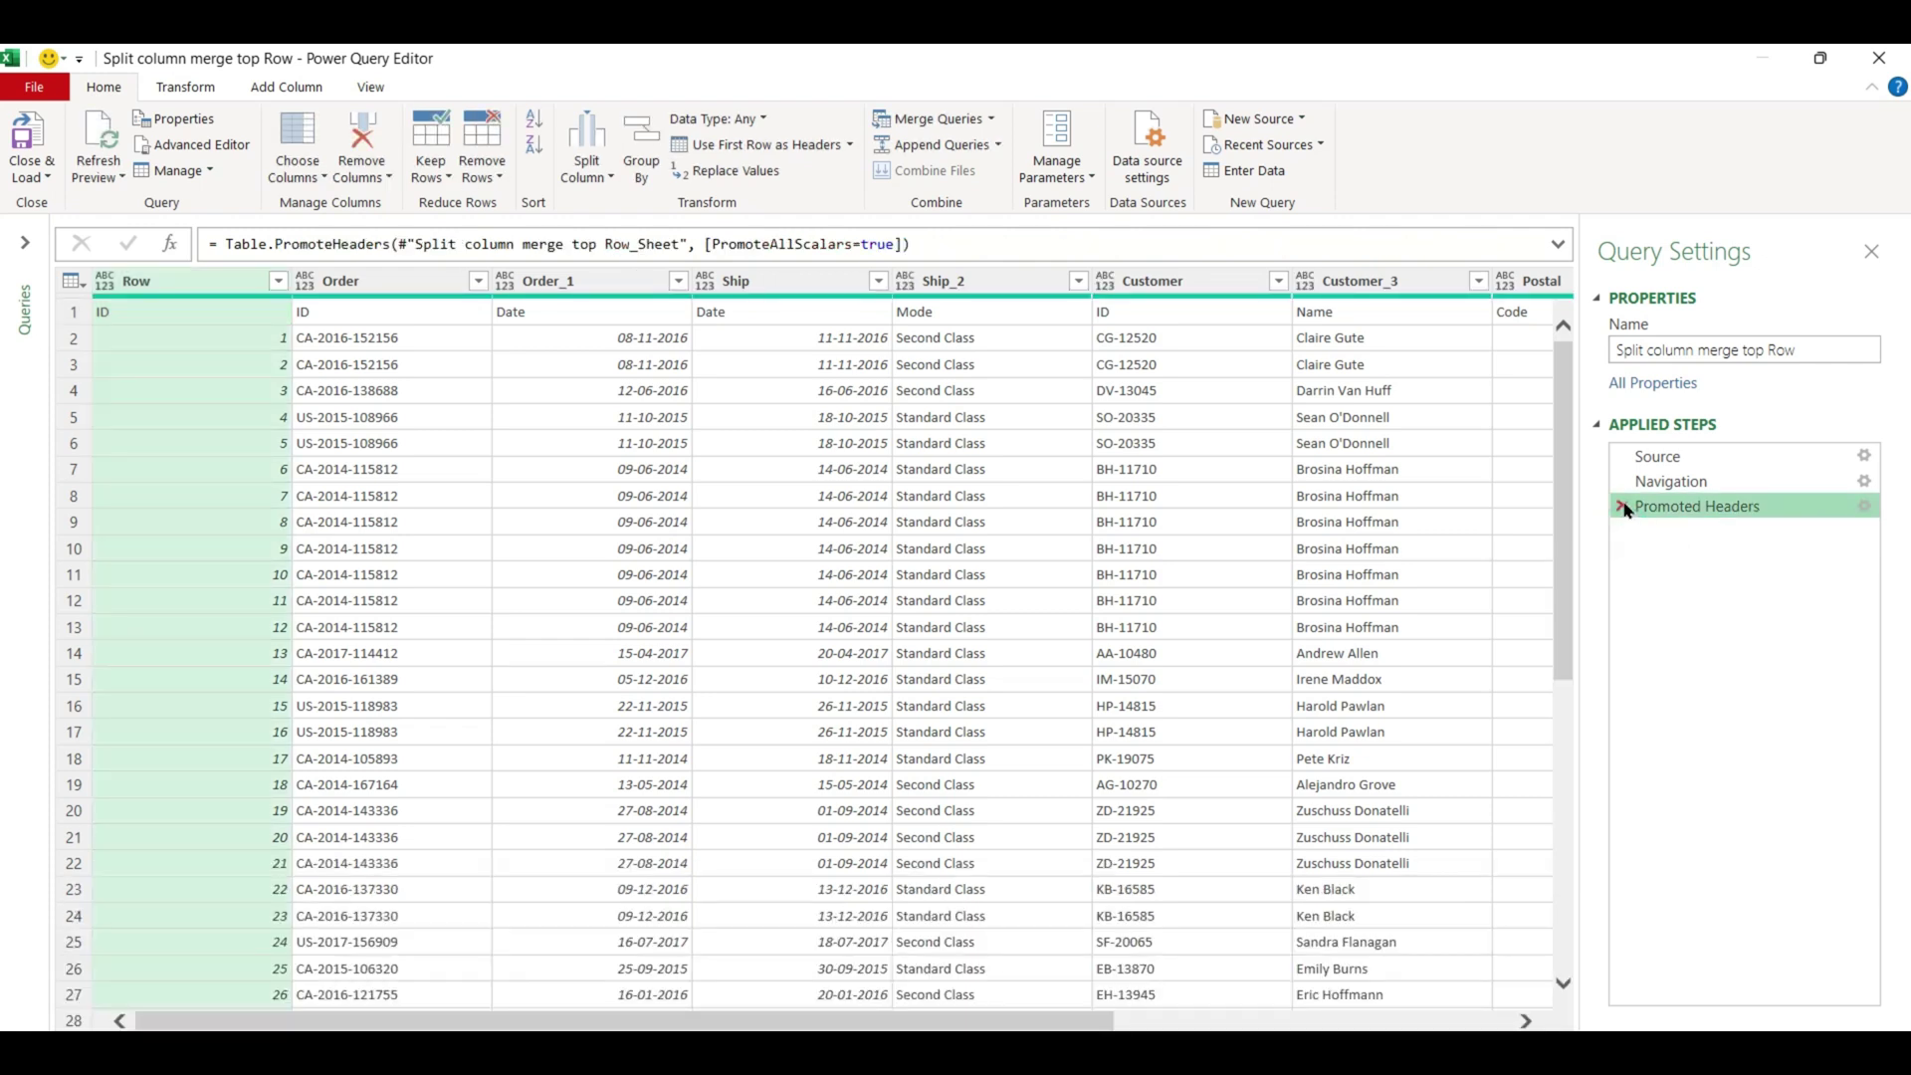
pyautogui.click(1621, 506)
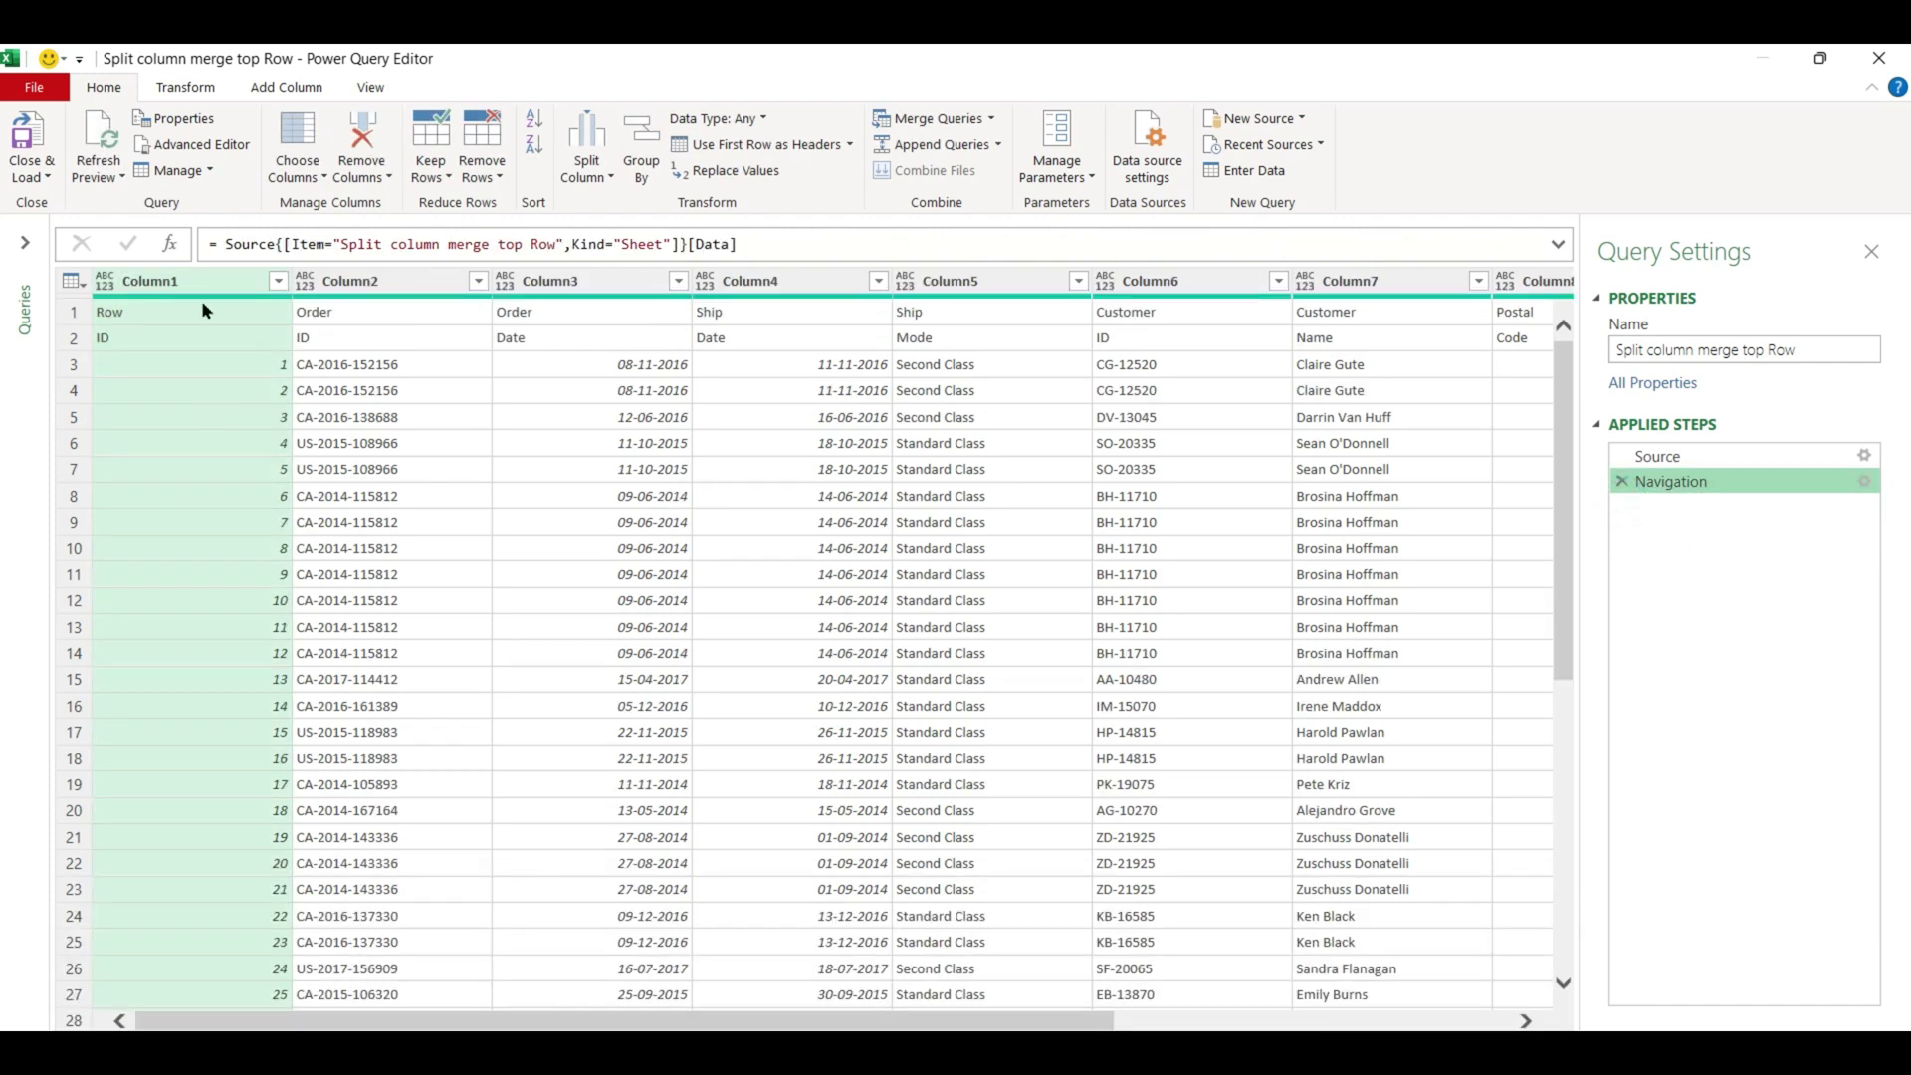
# - Examine the column names split across the first two rows, from Column1 through Column9
pyautogui.click(378, 256)
pyautogui.press('Escape')
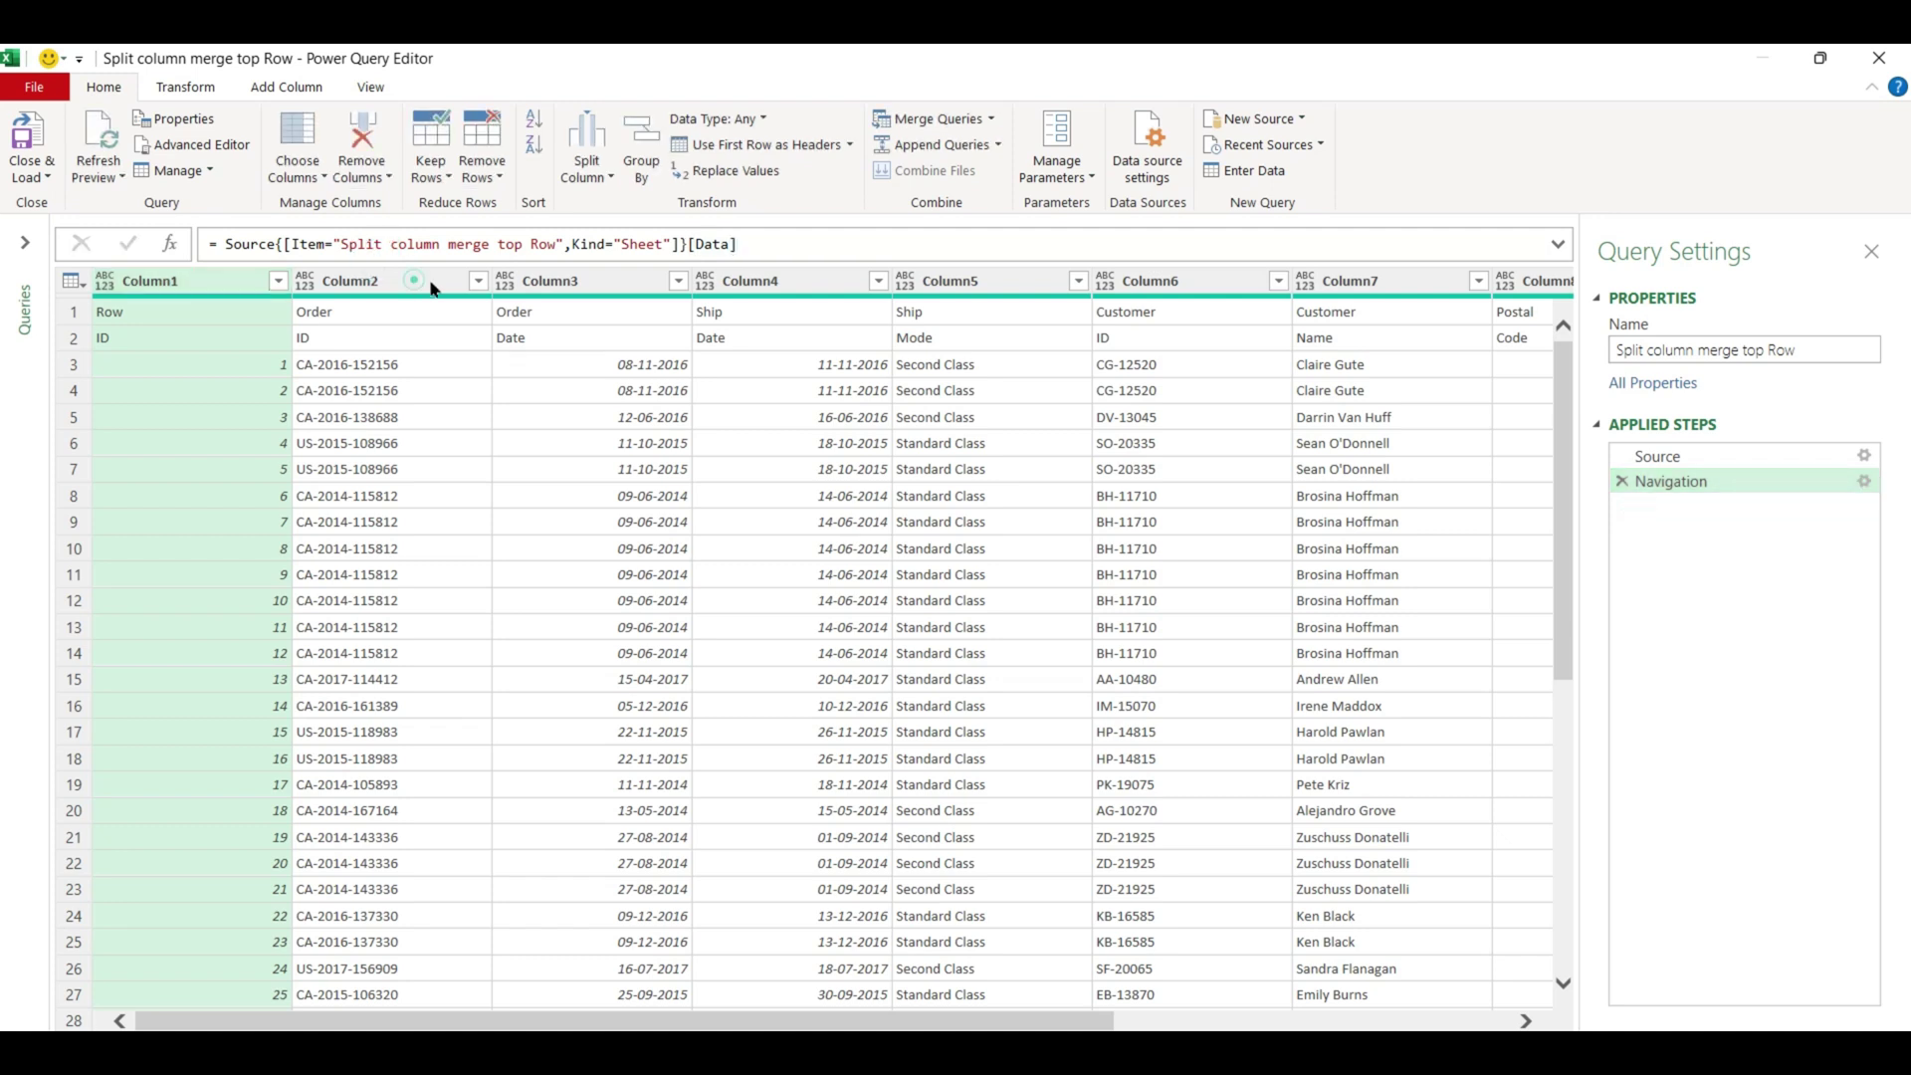
pyautogui.click(563, 281)
pyautogui.click(279, 361)
pyautogui.click(156, 313)
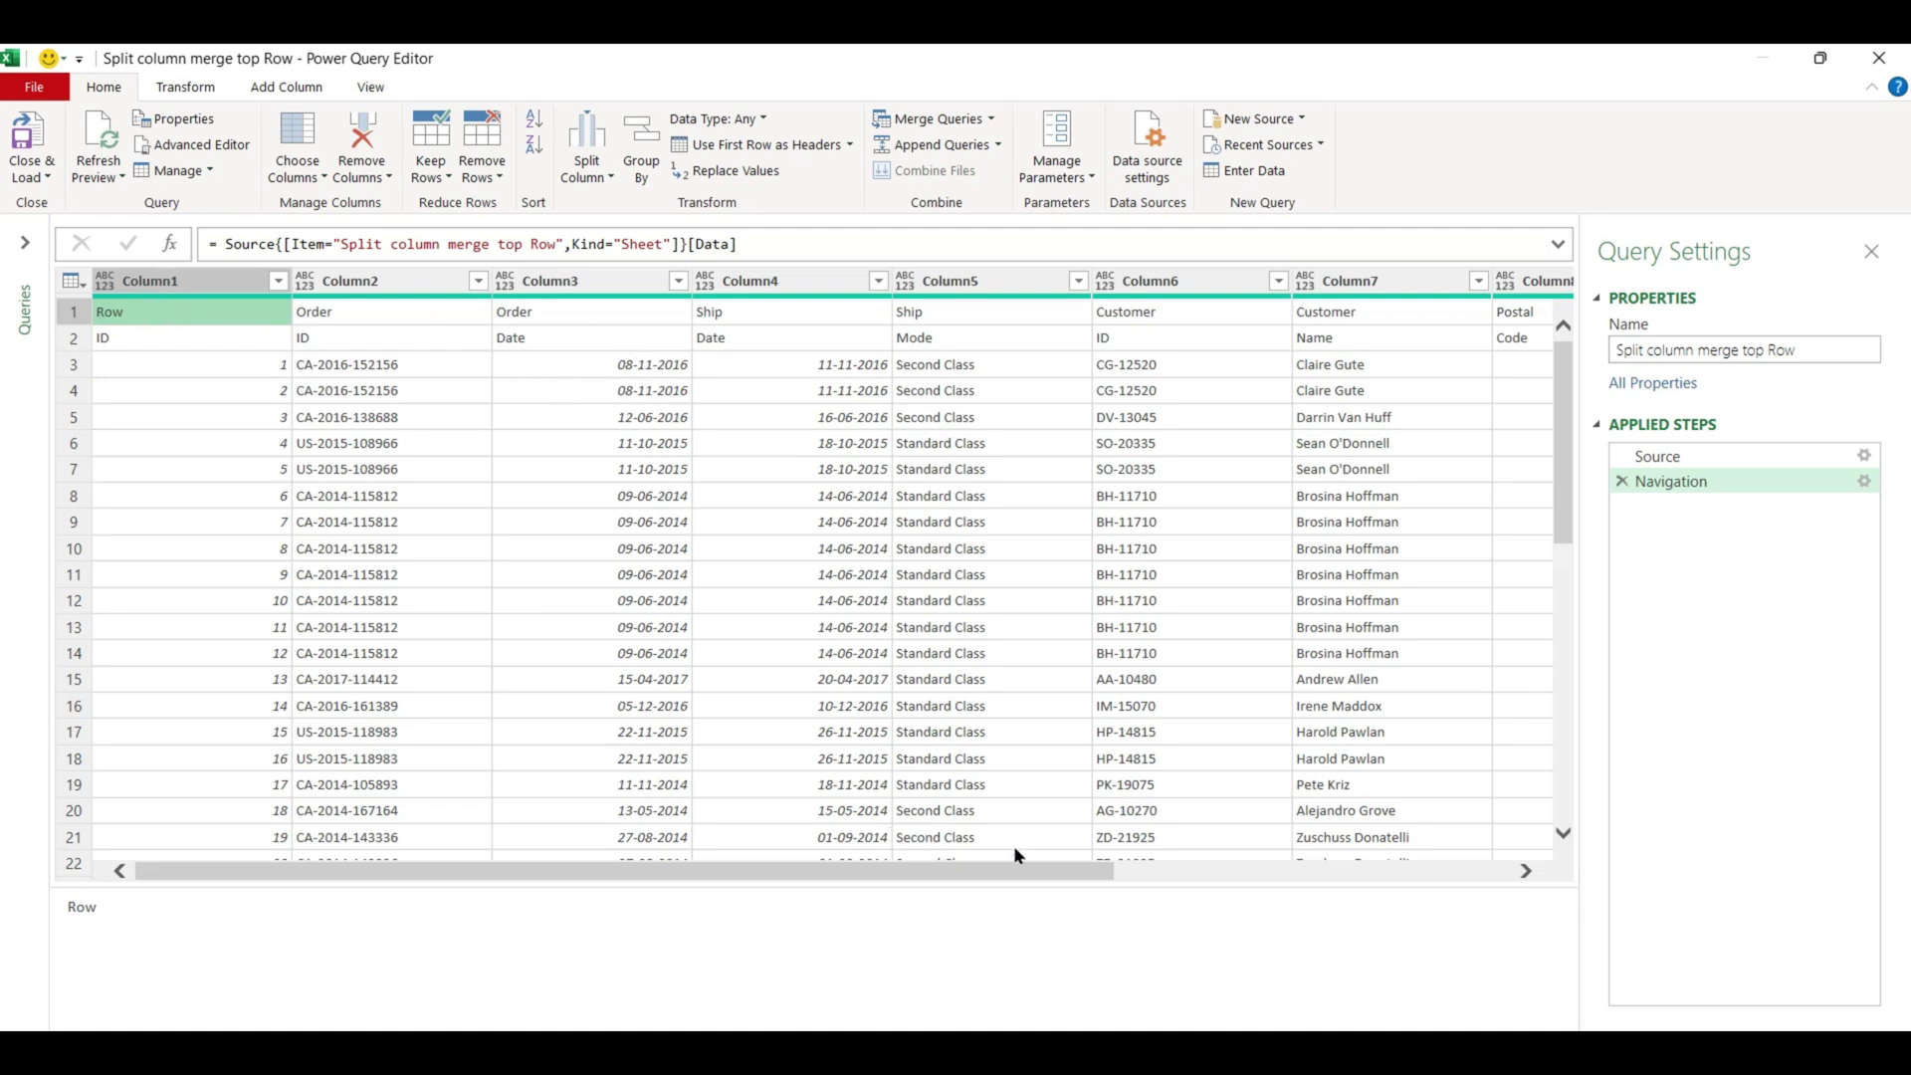
pyautogui.moveTo(1031, 861); pyautogui.dragTo(767, 921)
pyautogui.hscroll(5, 836, 558)
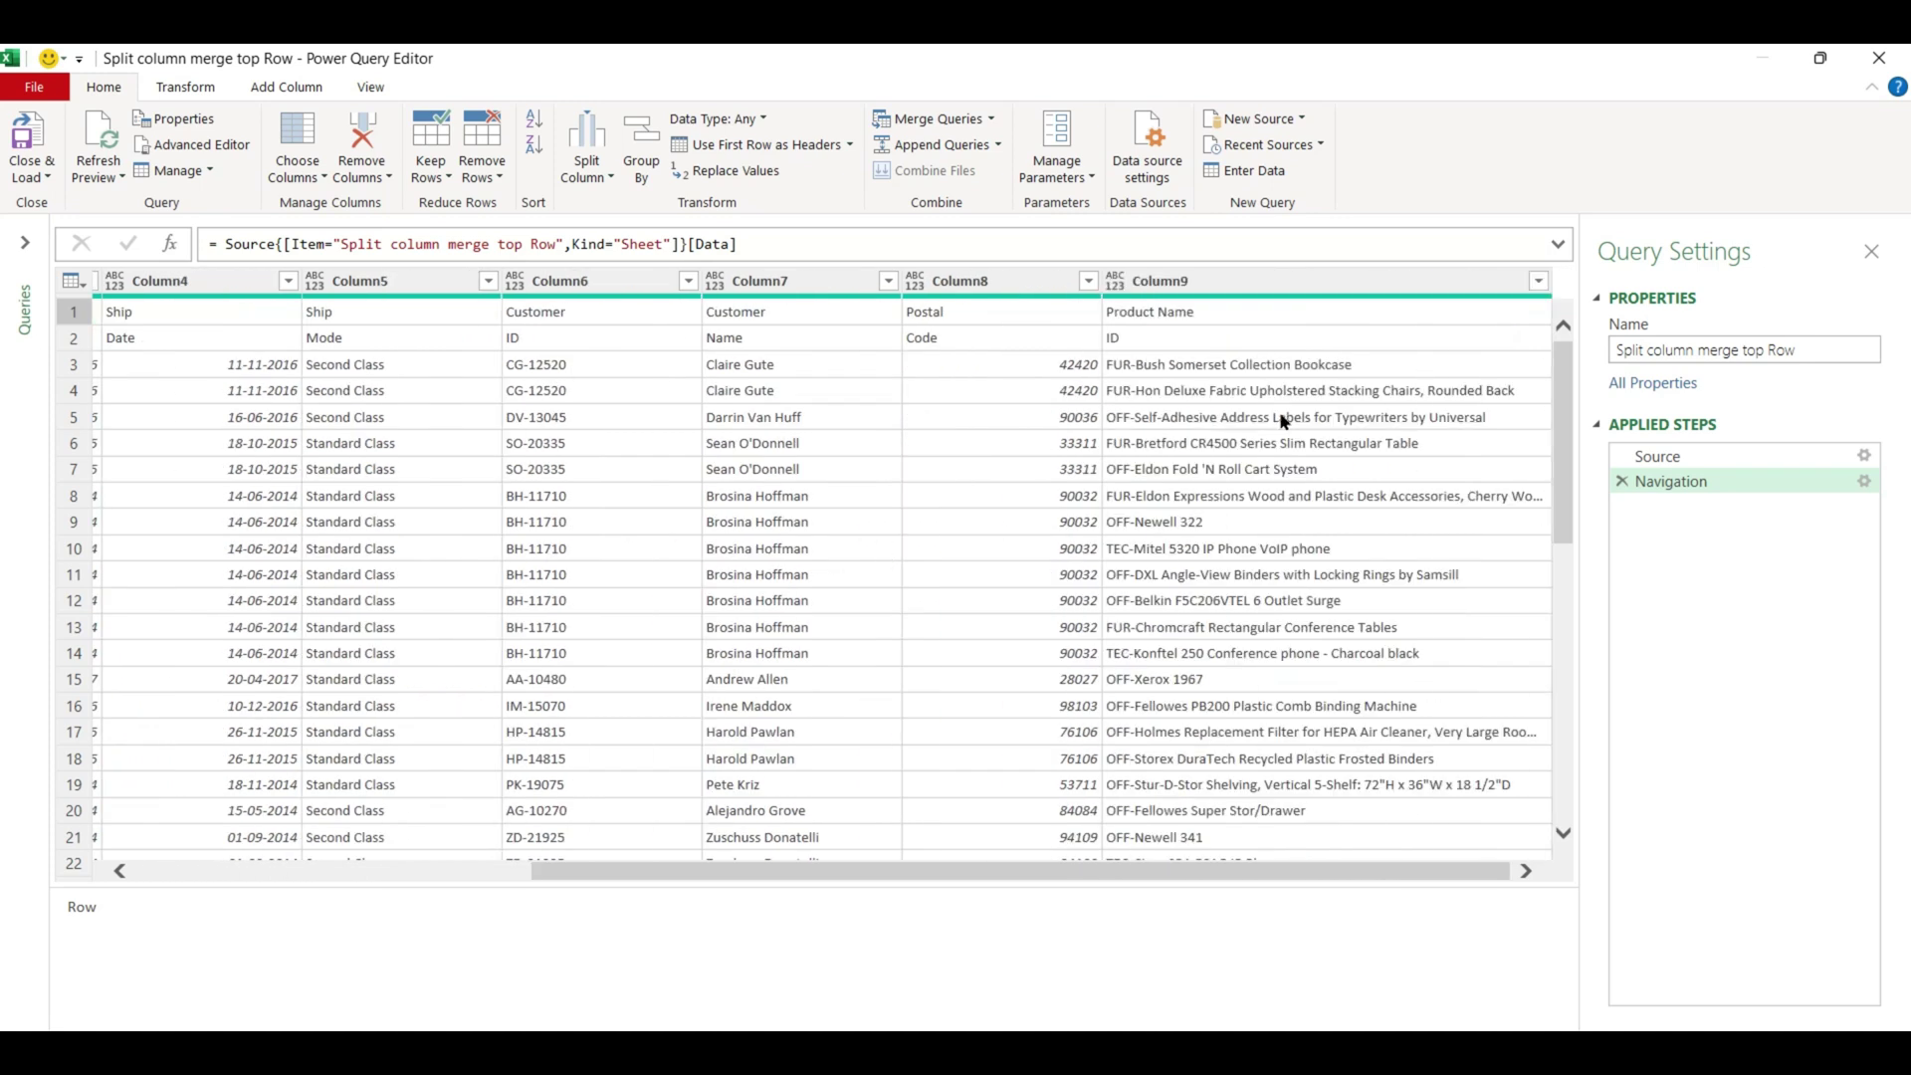
pyautogui.click(1257, 311)
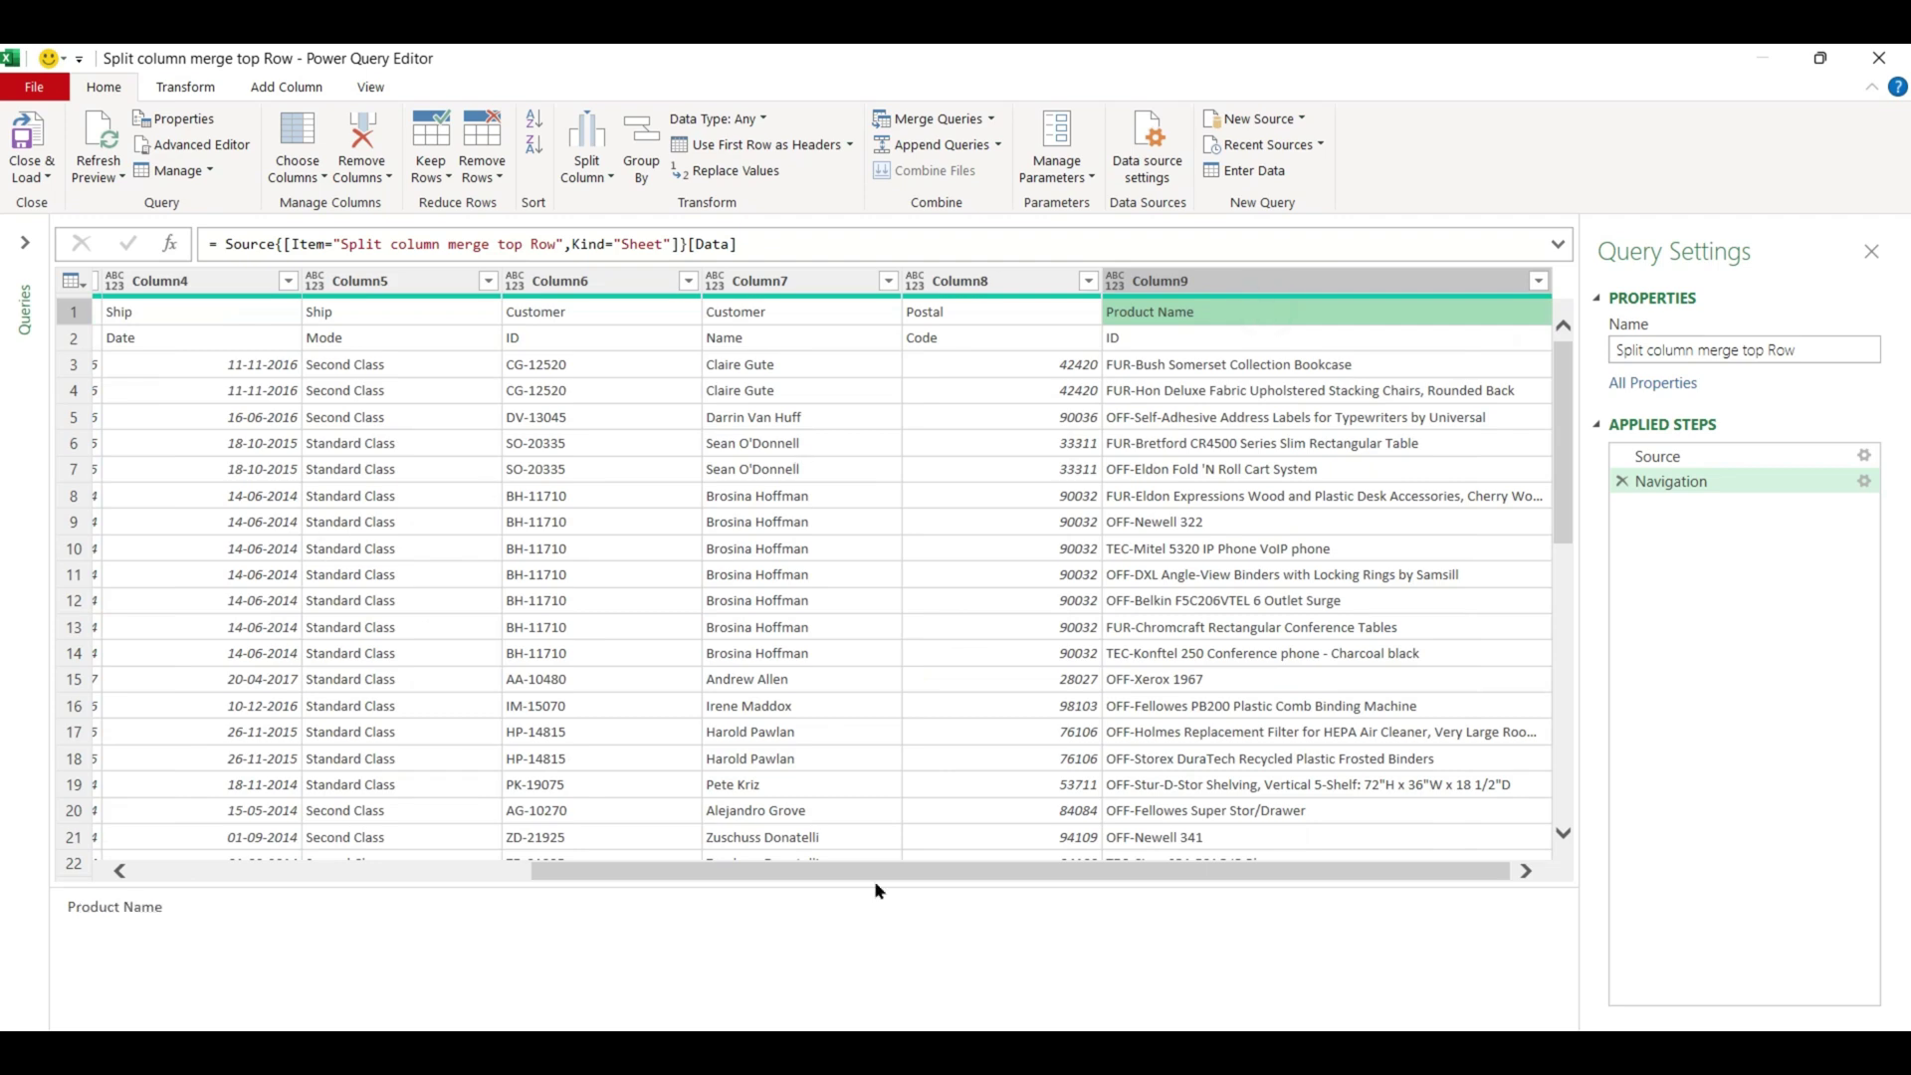
pyautogui.moveTo(863, 870); pyautogui.dragTo(478, 870)
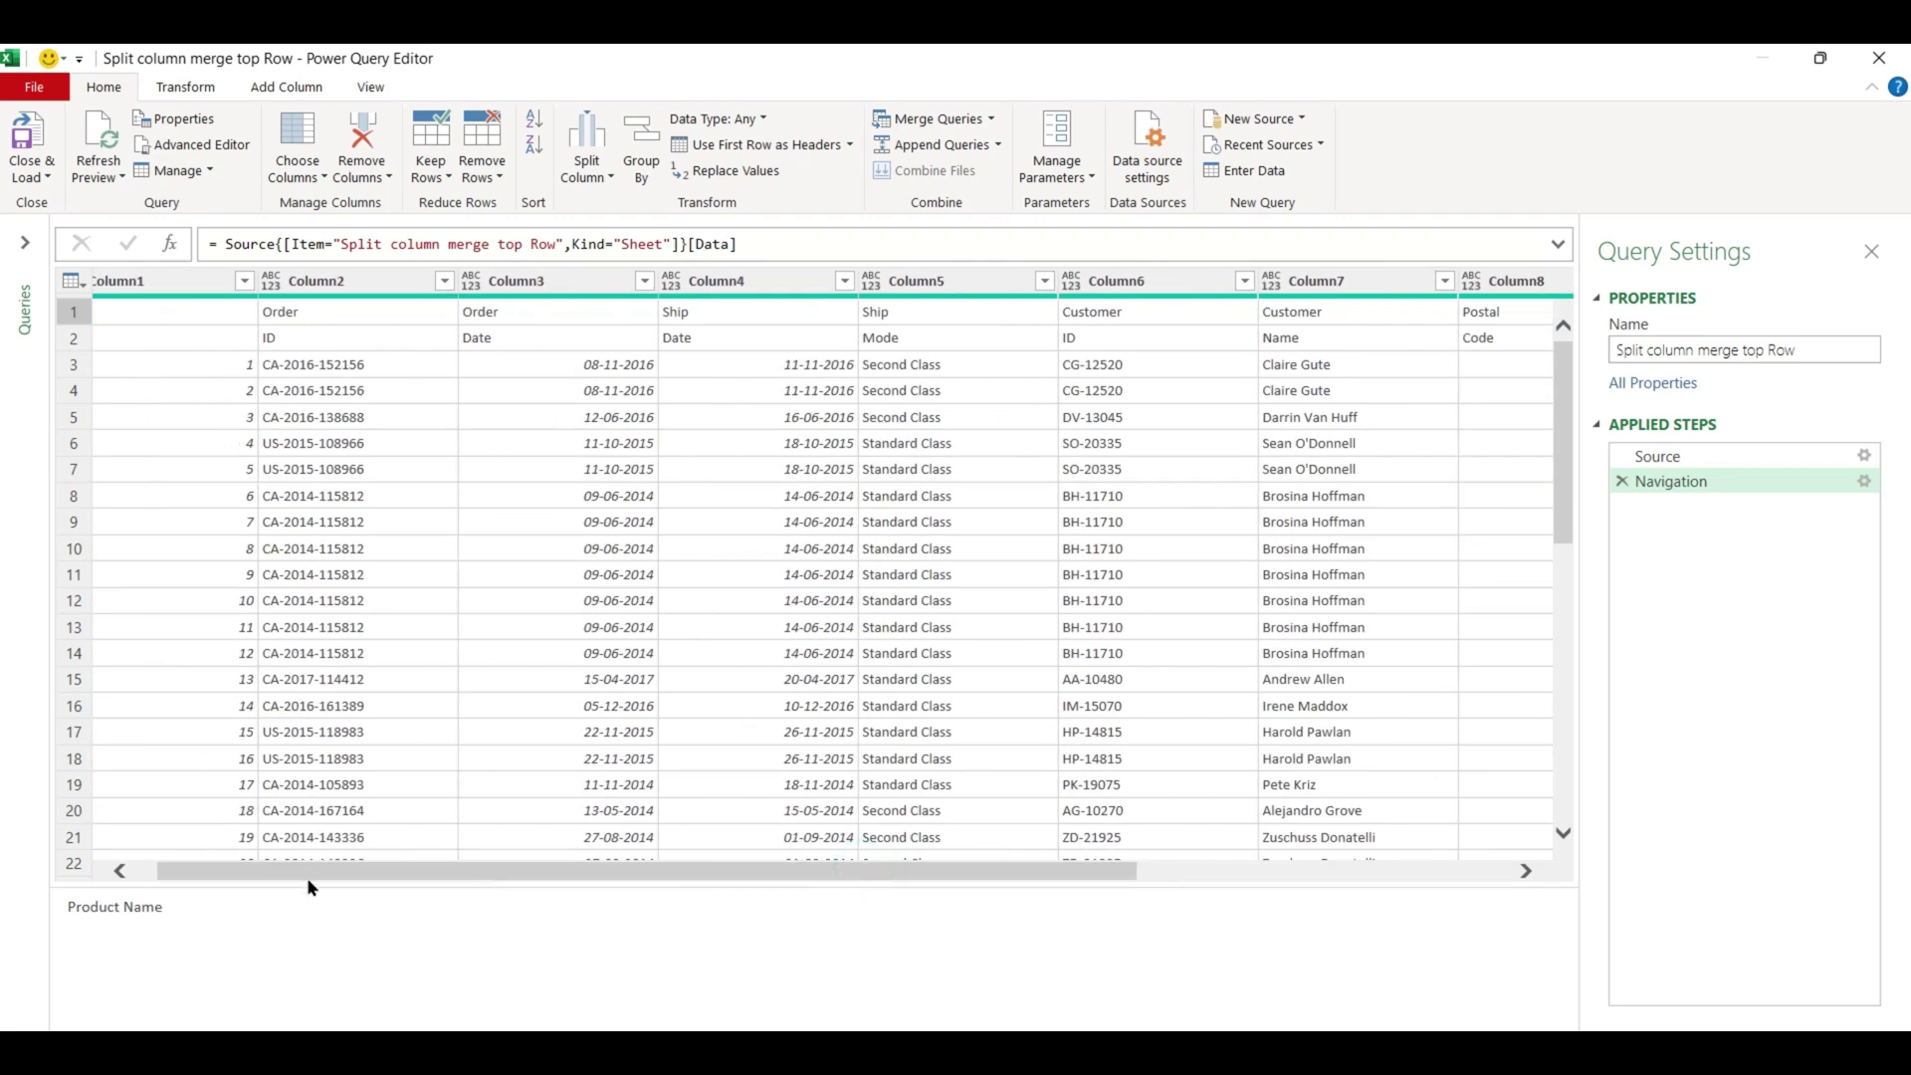
pyautogui.moveTo(307, 876); pyautogui.dragTo(286, 876)
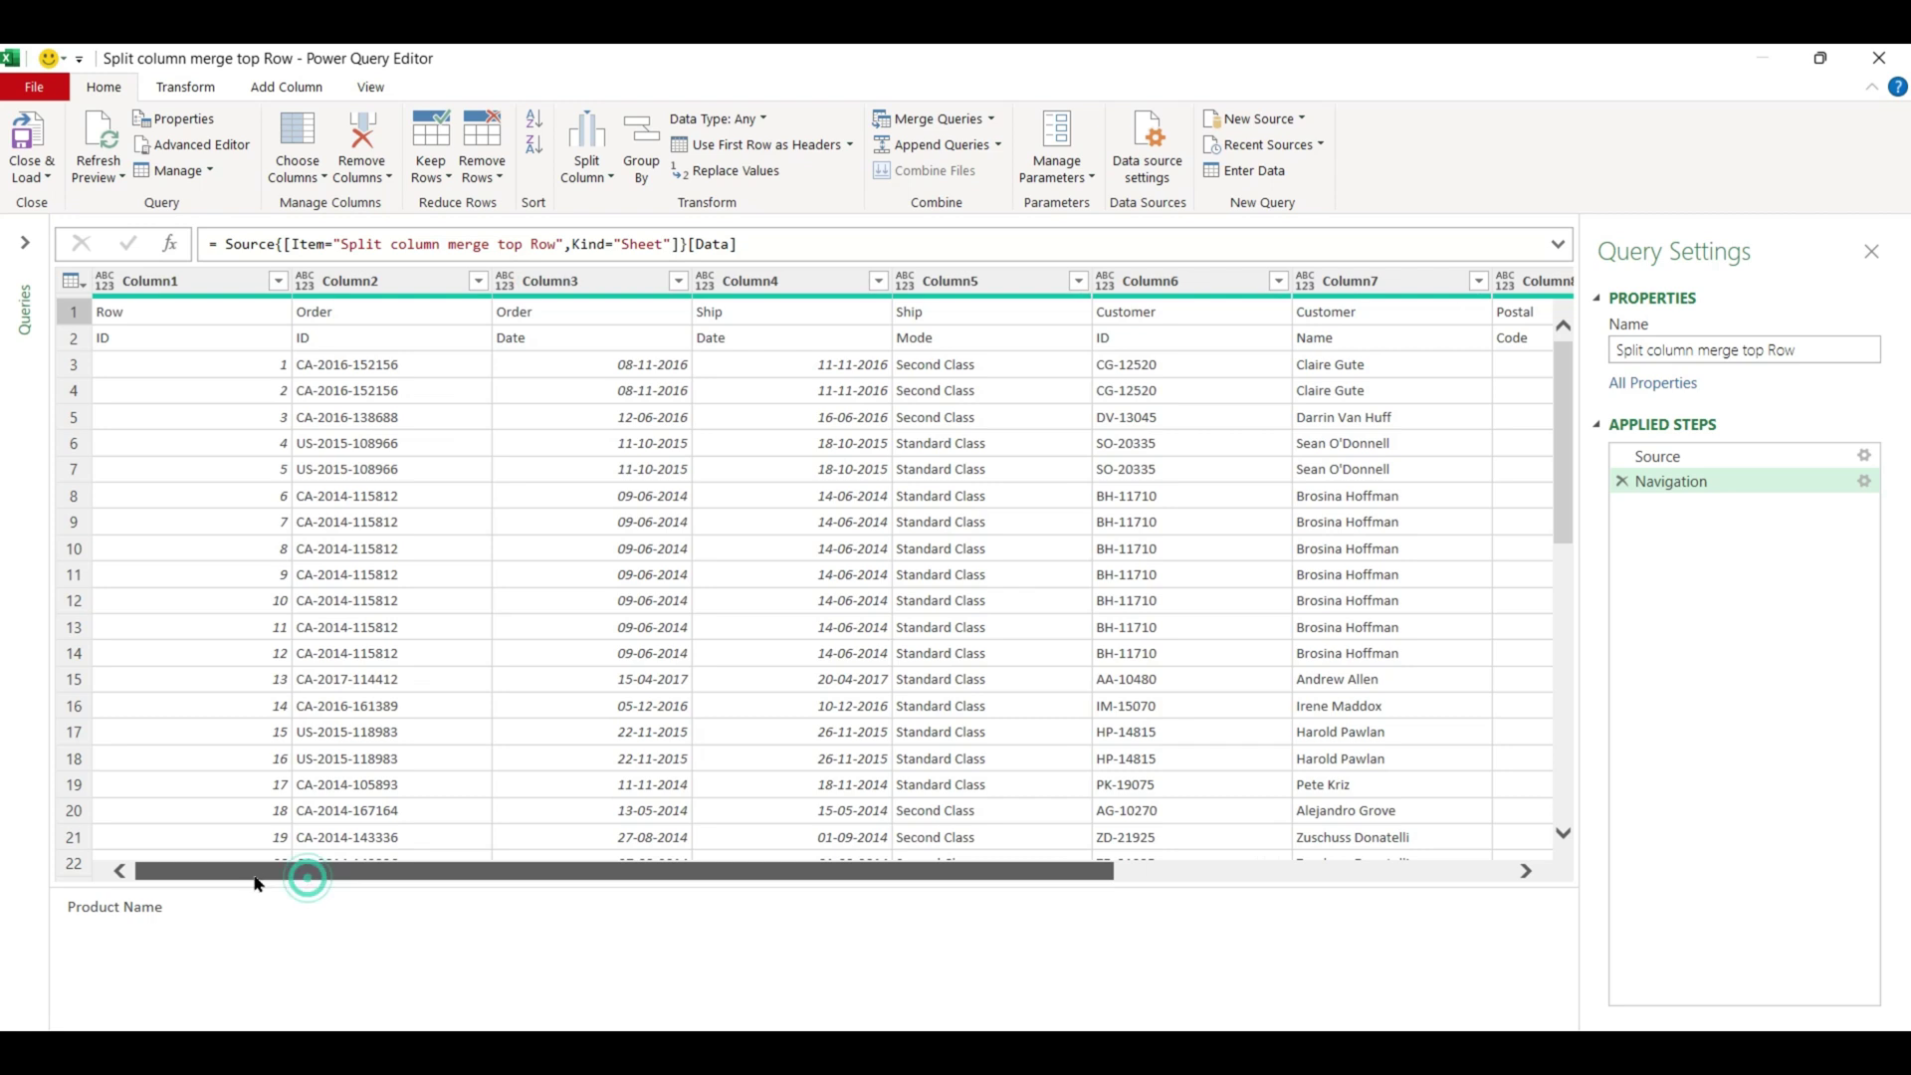
pyautogui.click(183, 275)
pyautogui.click(362, 309)
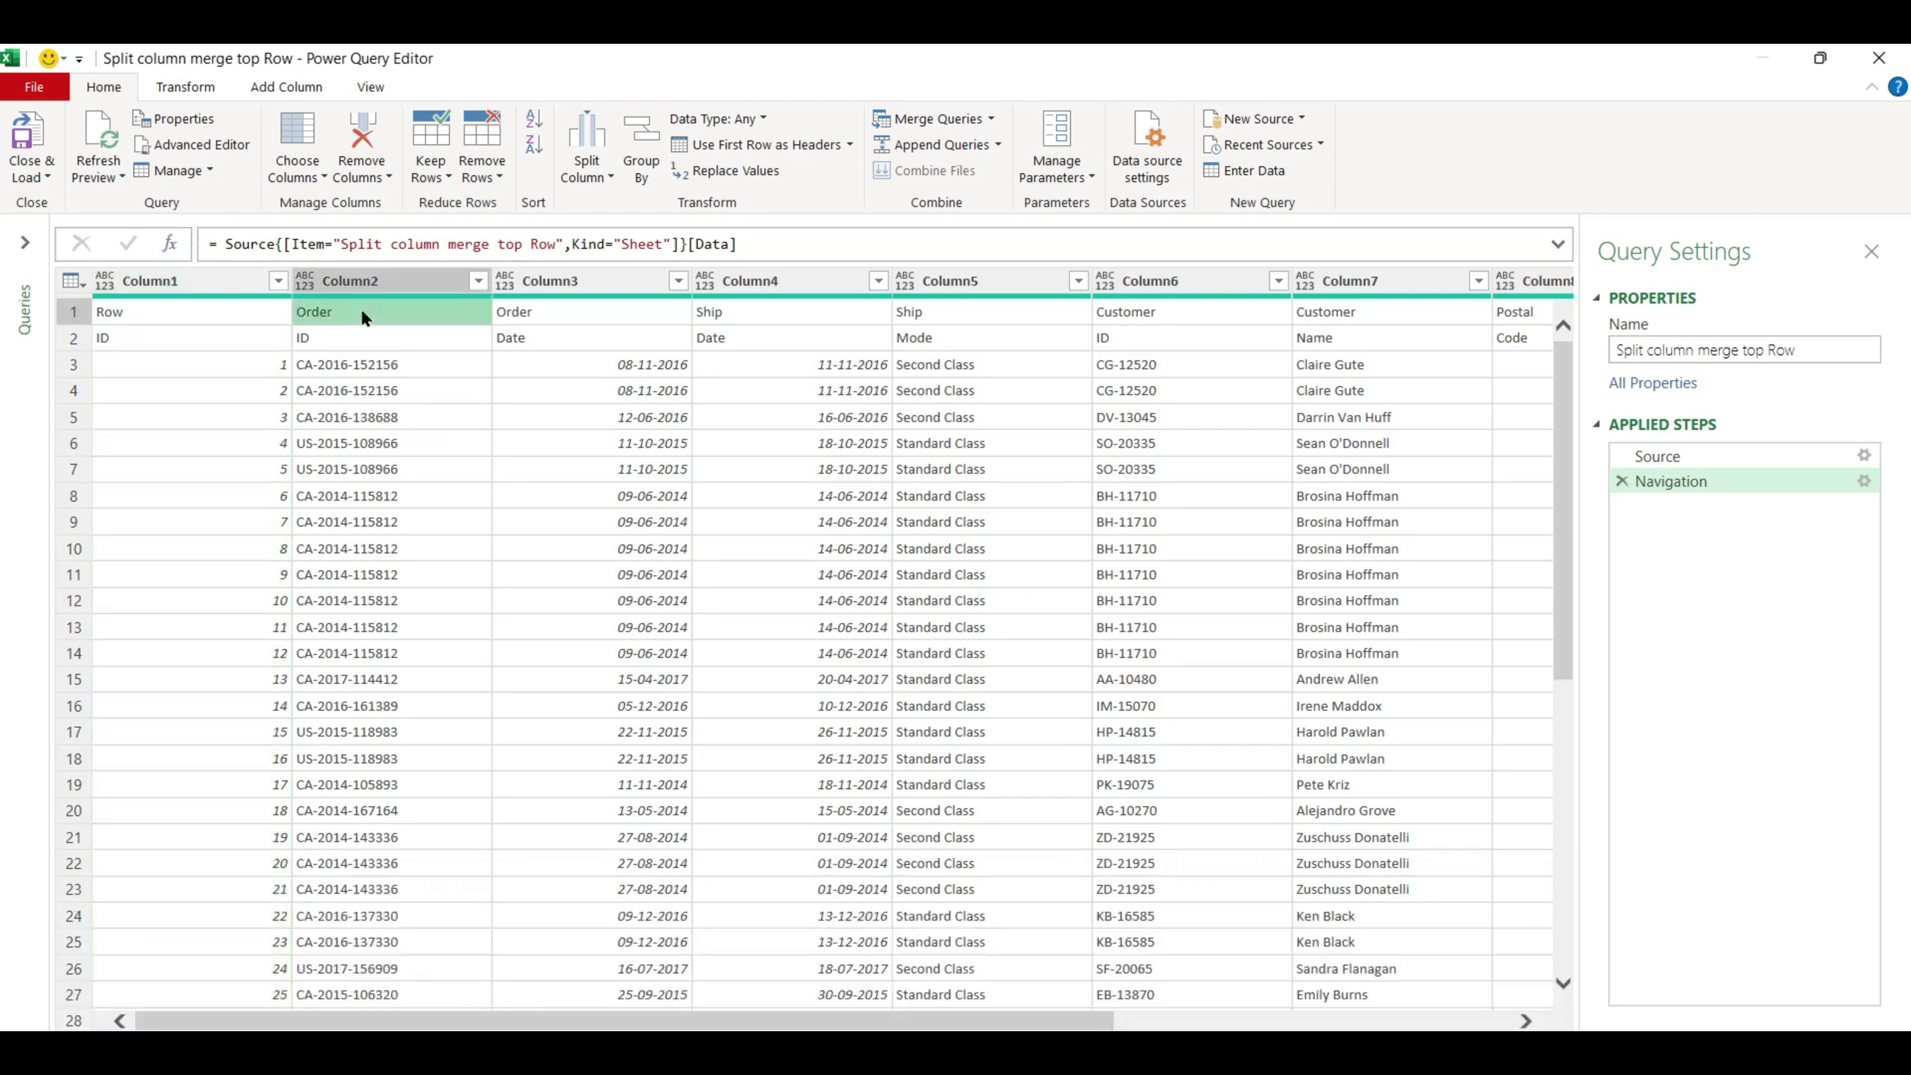
# - Transpose the table so the two header rows become Column1 and Column2
pyautogui.click(188, 282)
pyautogui.click(188, 305)
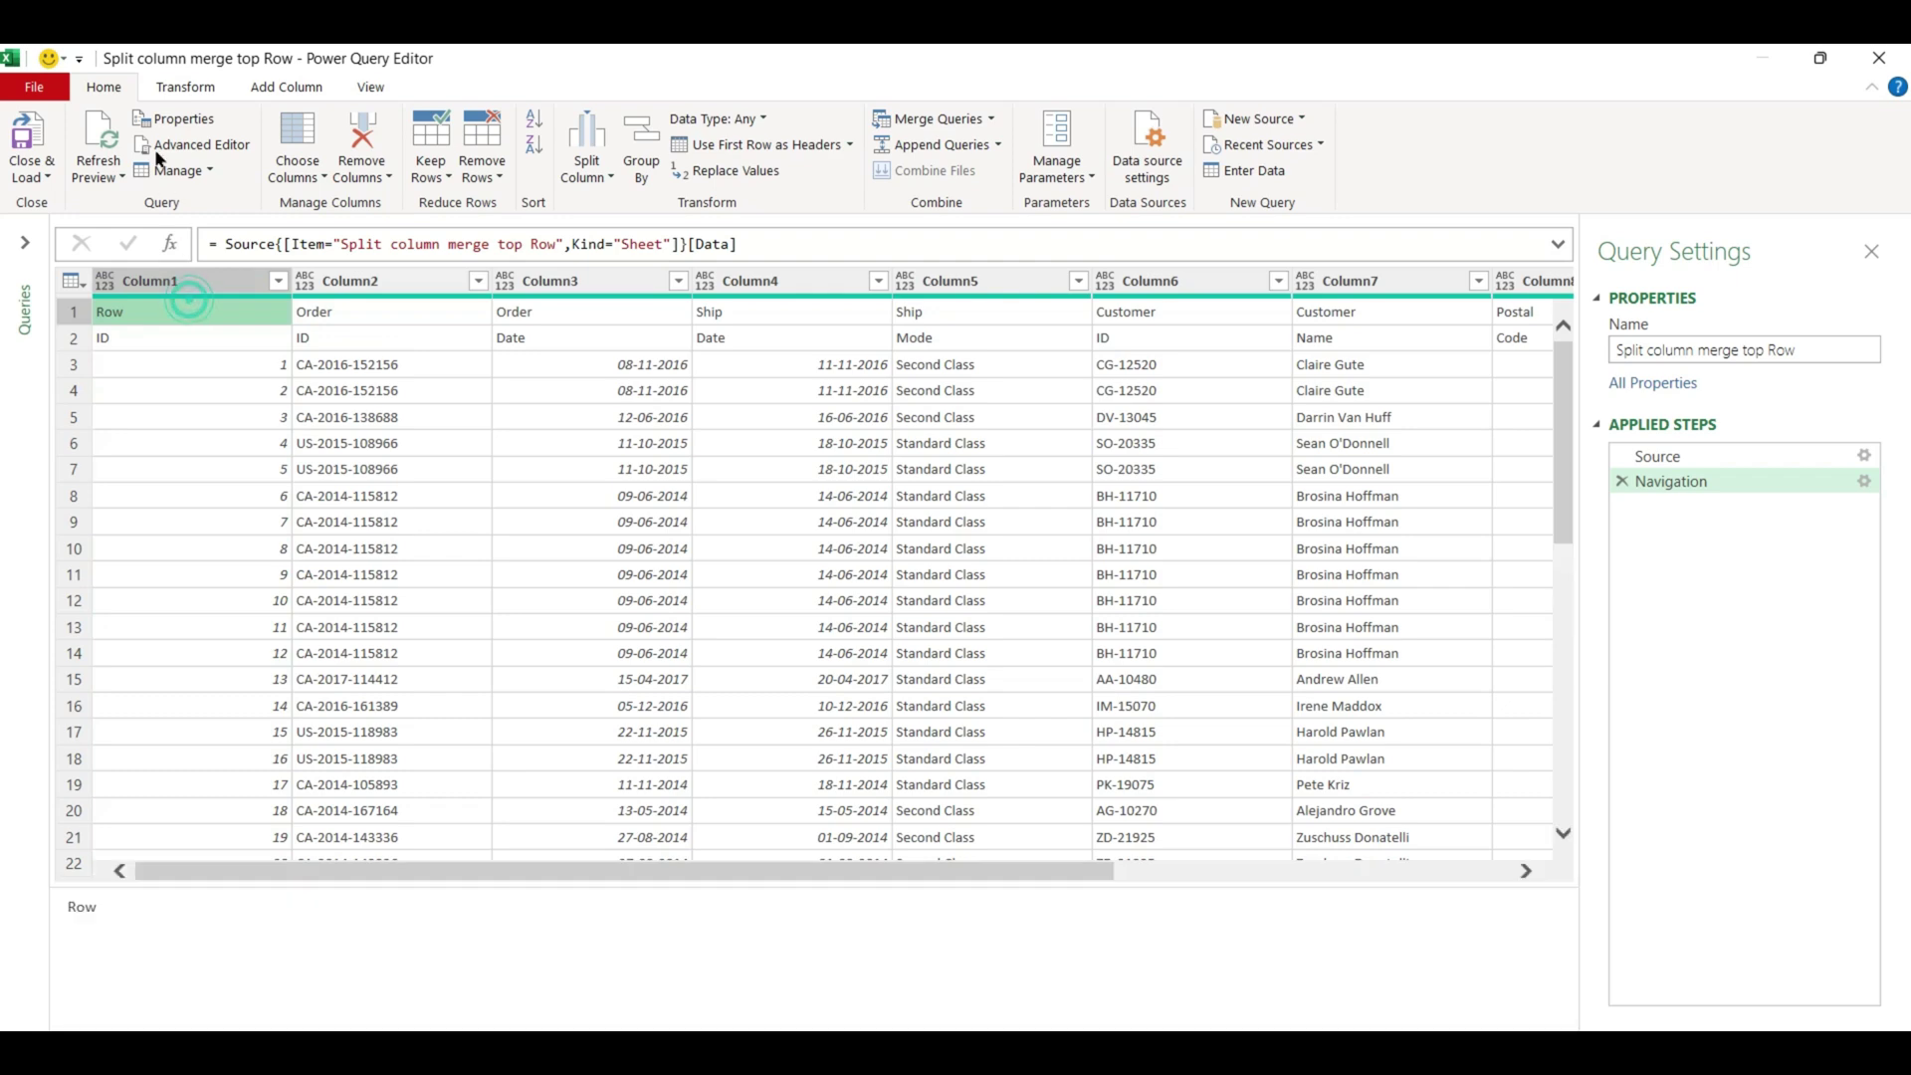
pyautogui.click(185, 88)
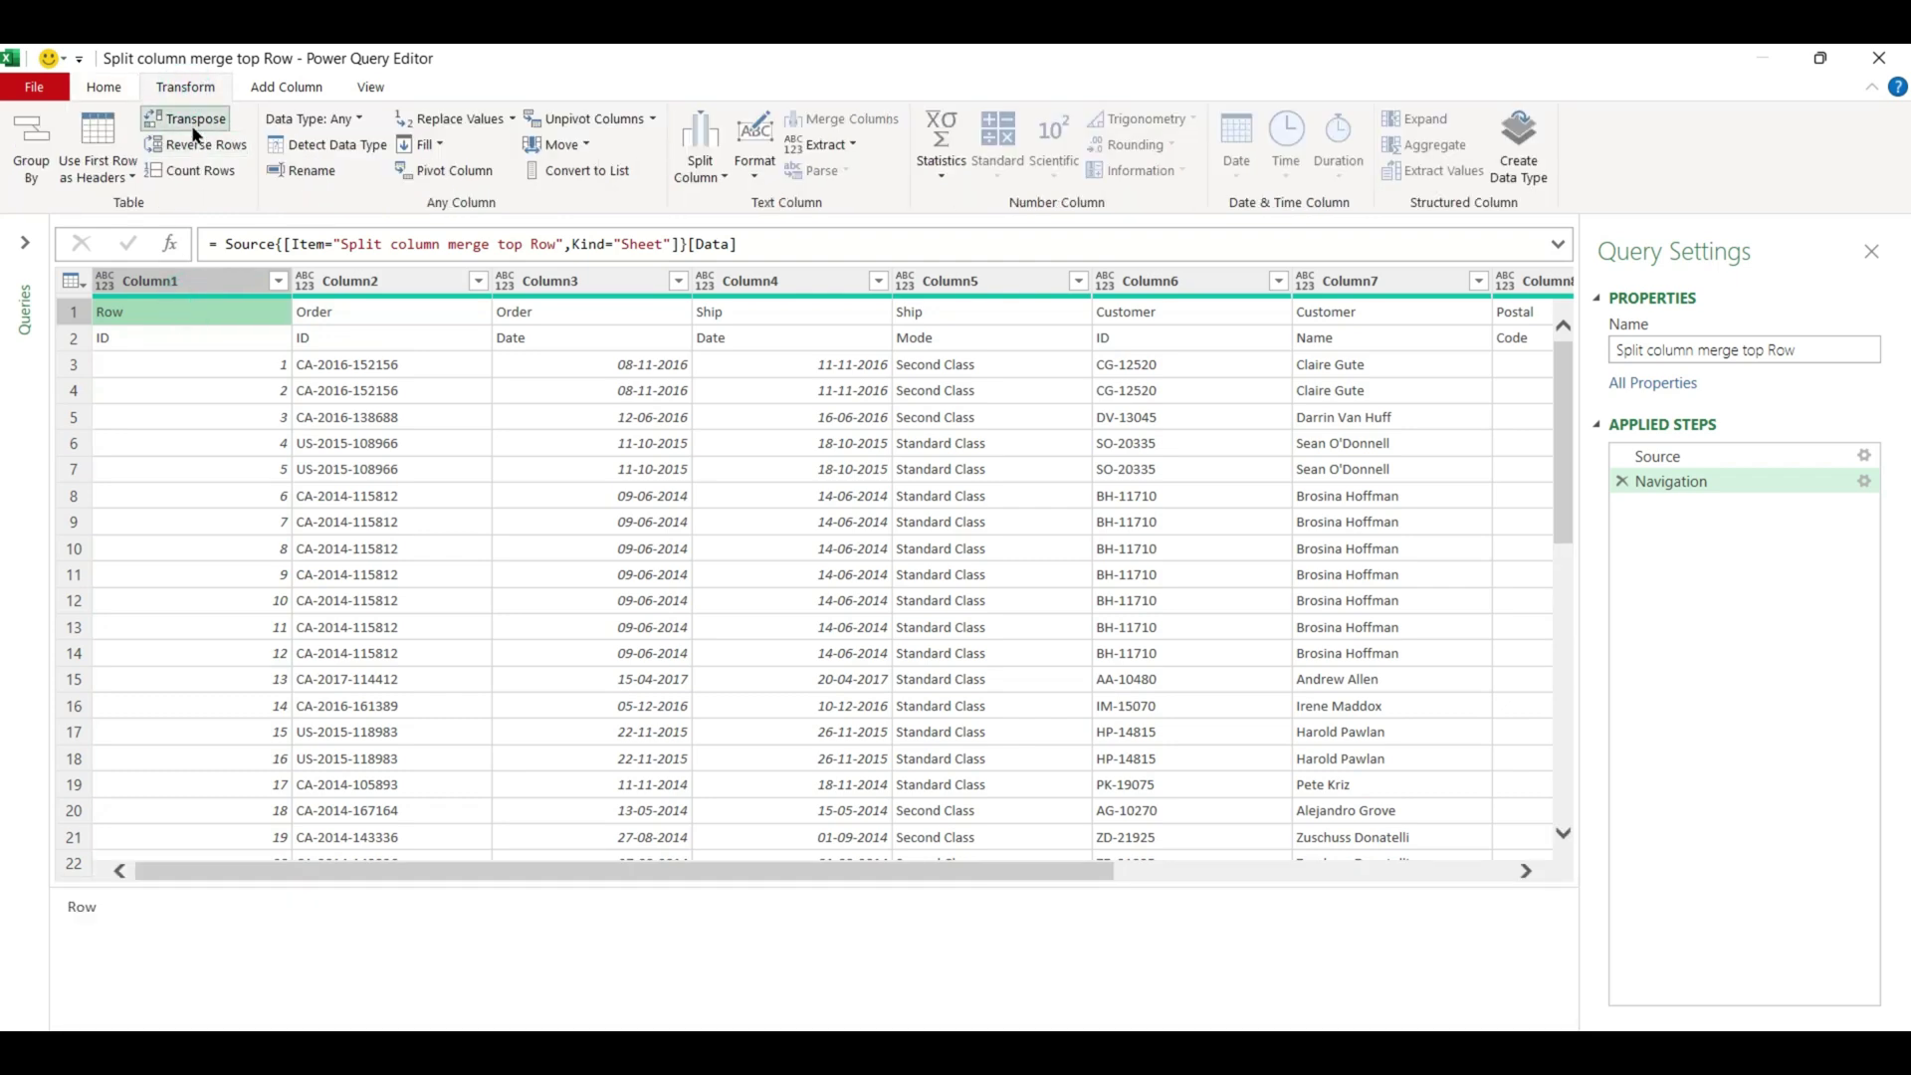
pyautogui.click(193, 122)
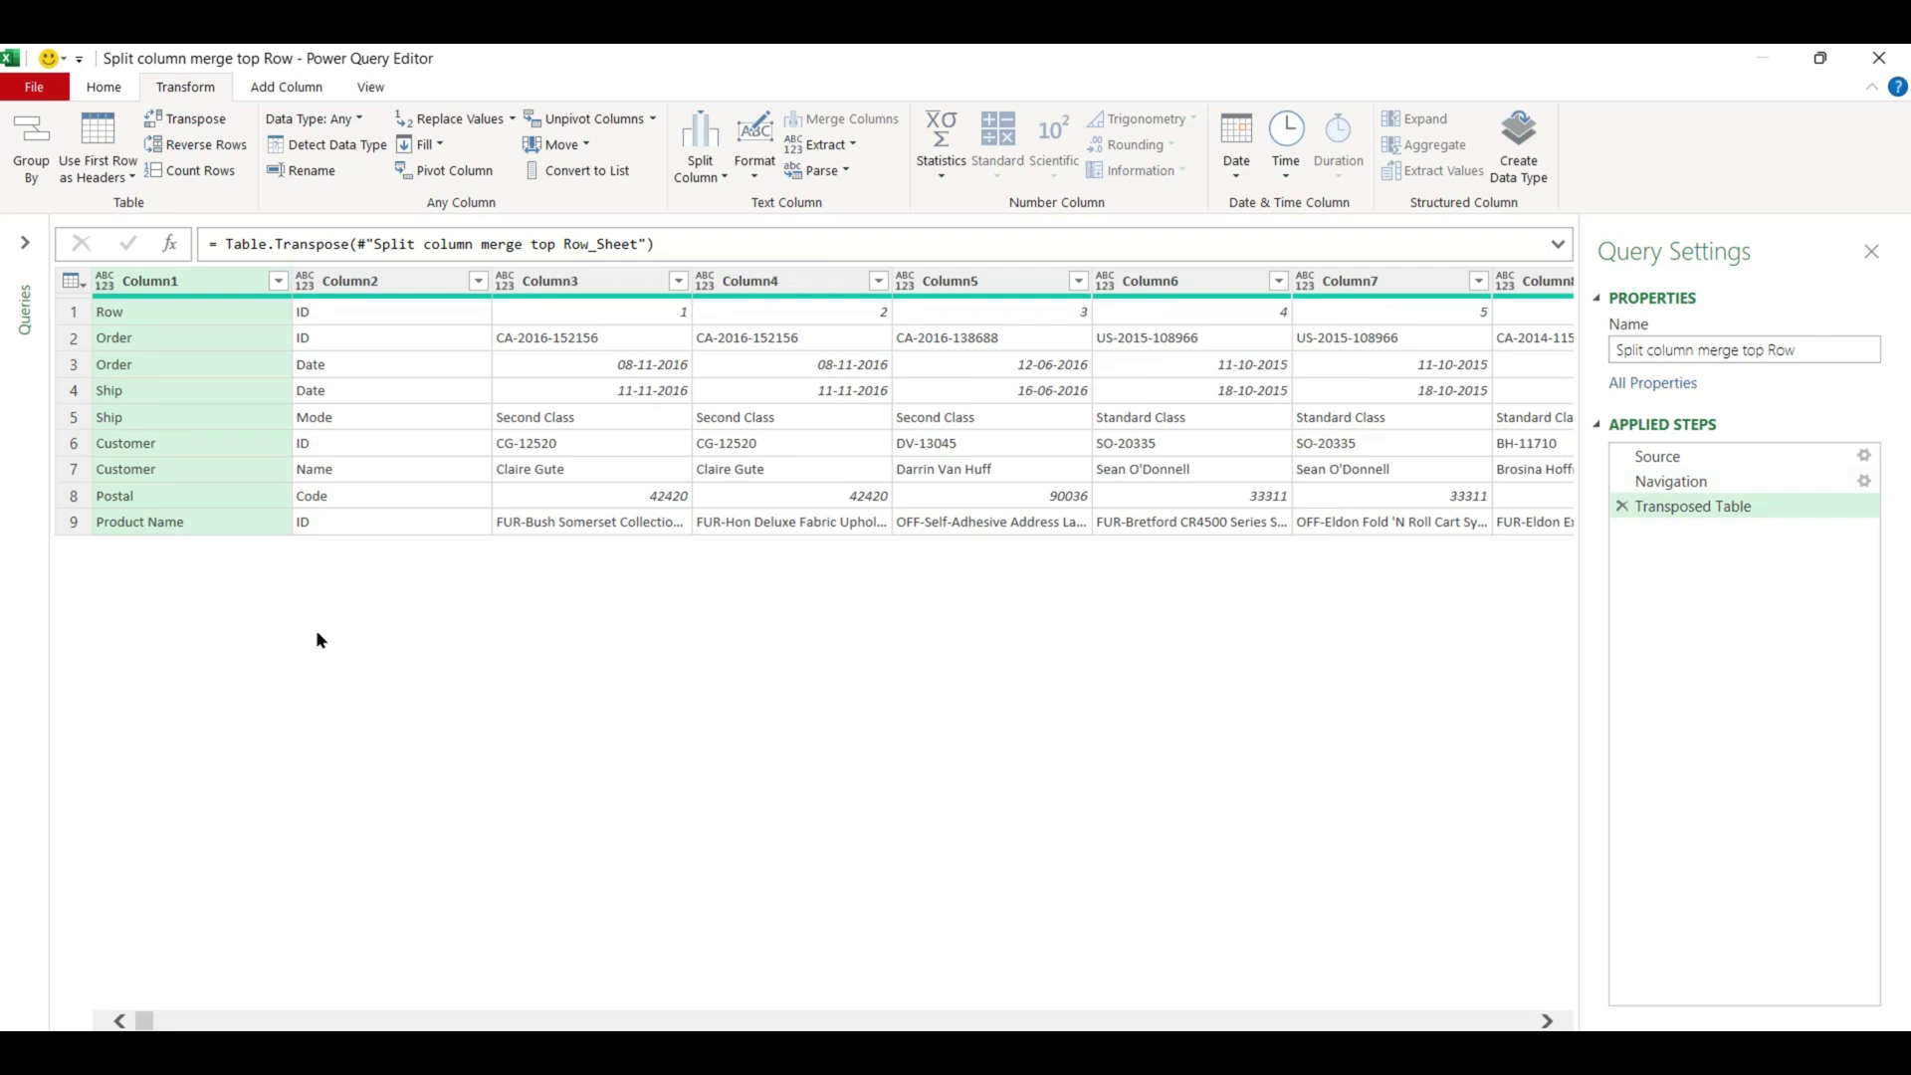
# - Merge Column1 and Column2 with a space as separator, keeping the new column name Merged
pyautogui.click(182, 328)
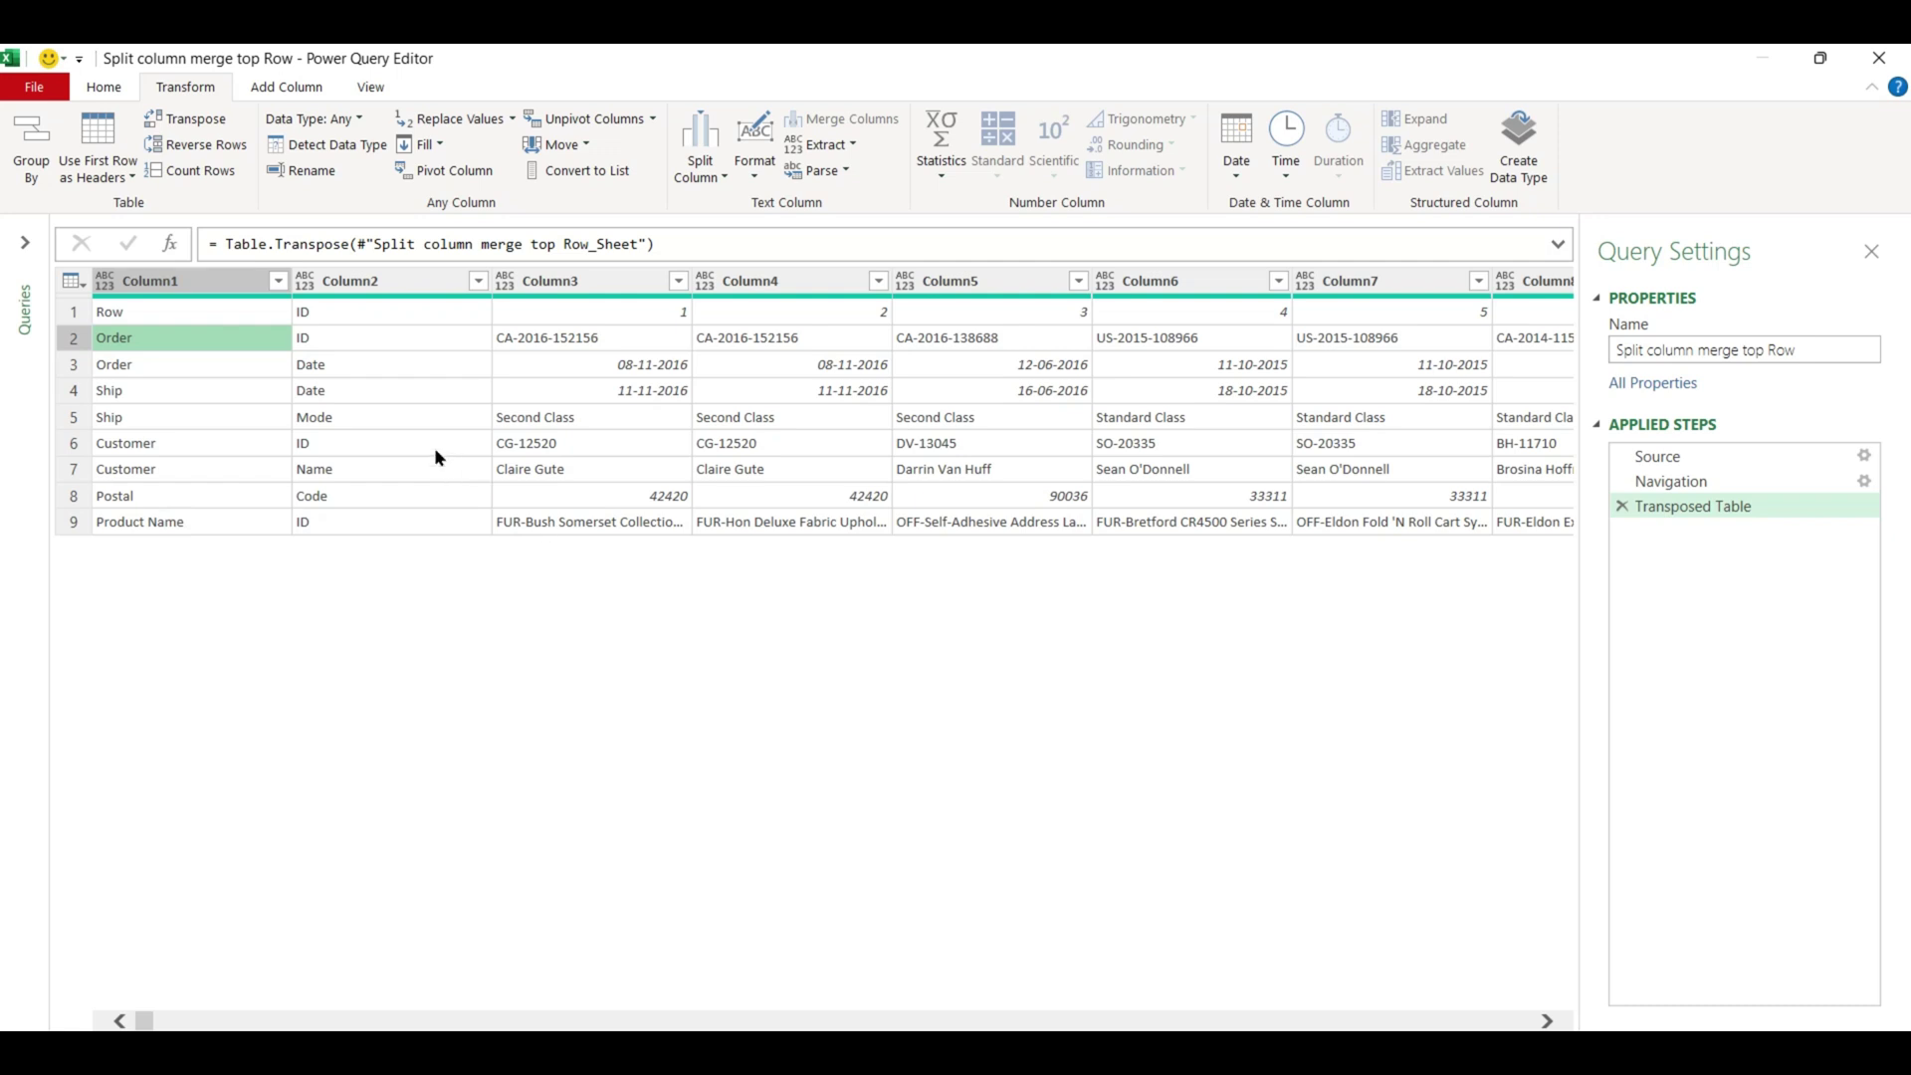
pyautogui.click(391, 512)
pyautogui.click(193, 526)
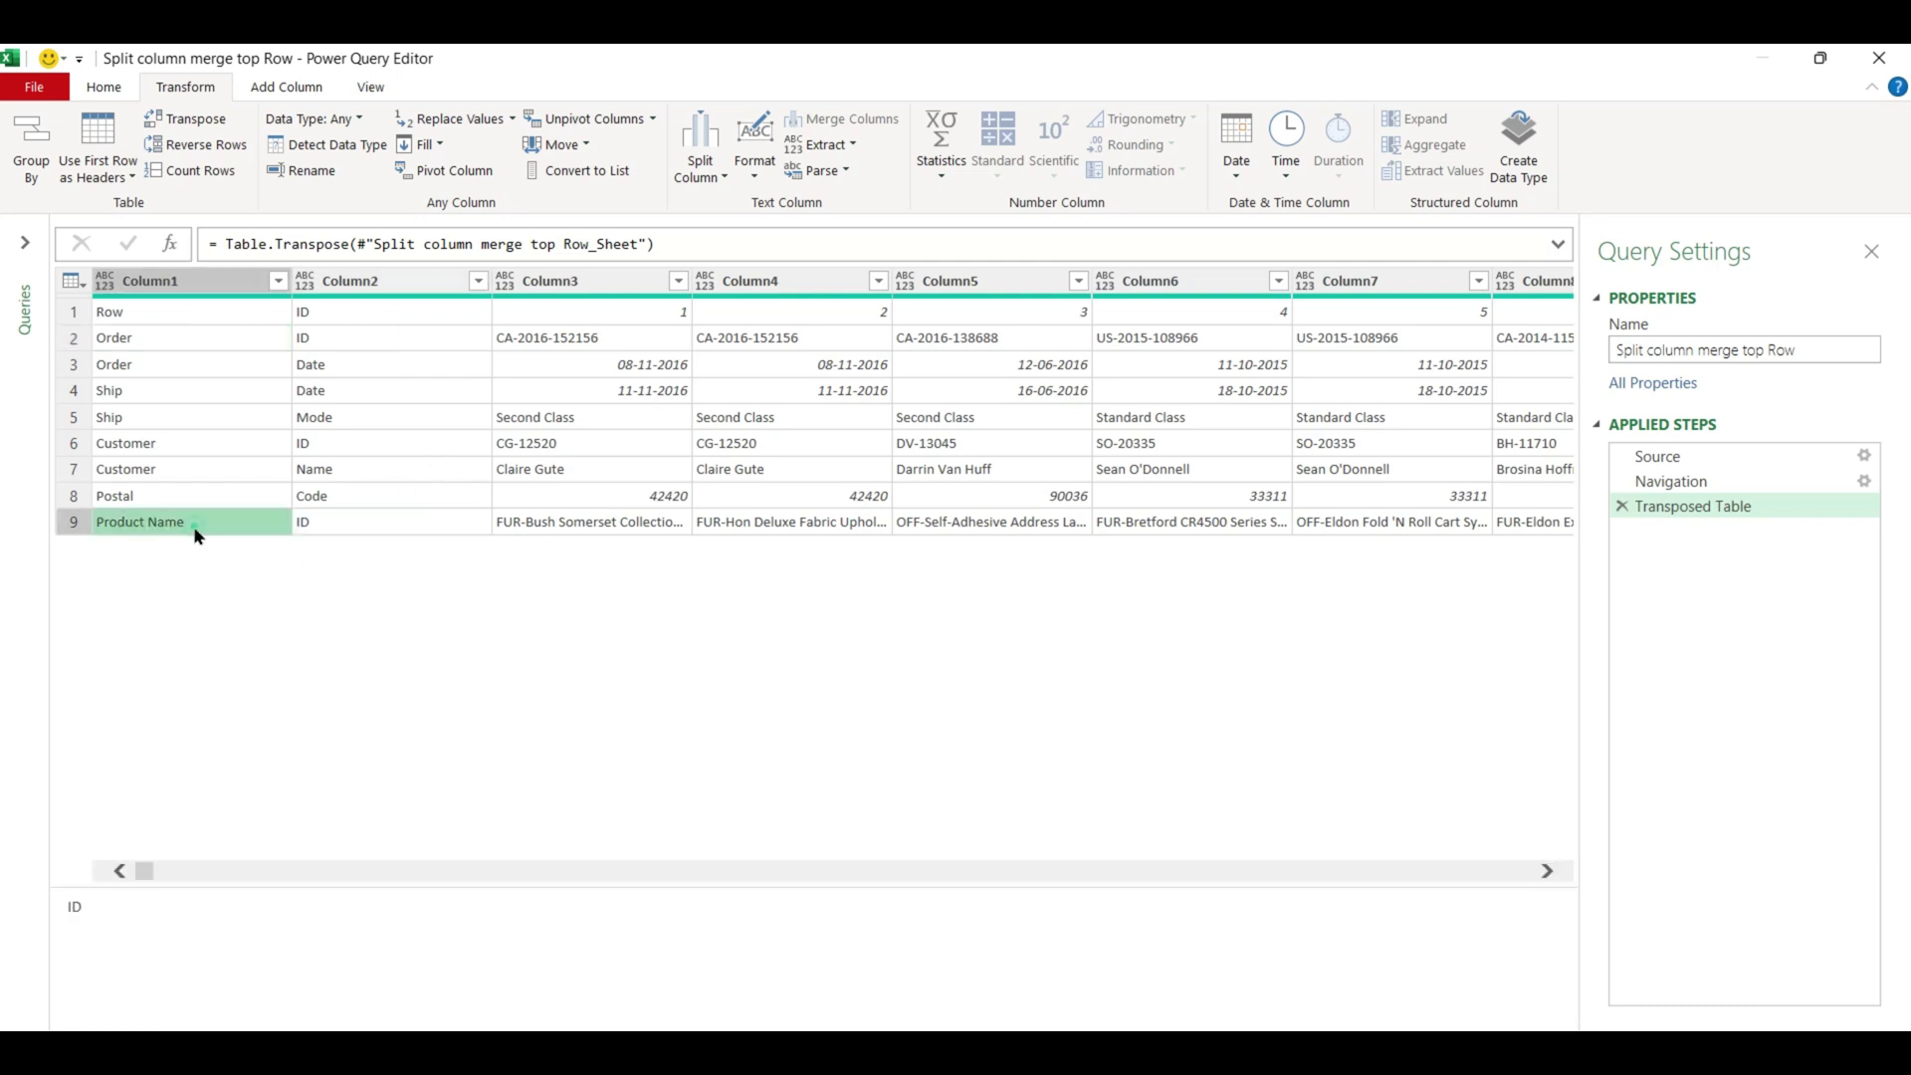
pyautogui.click(244, 469)
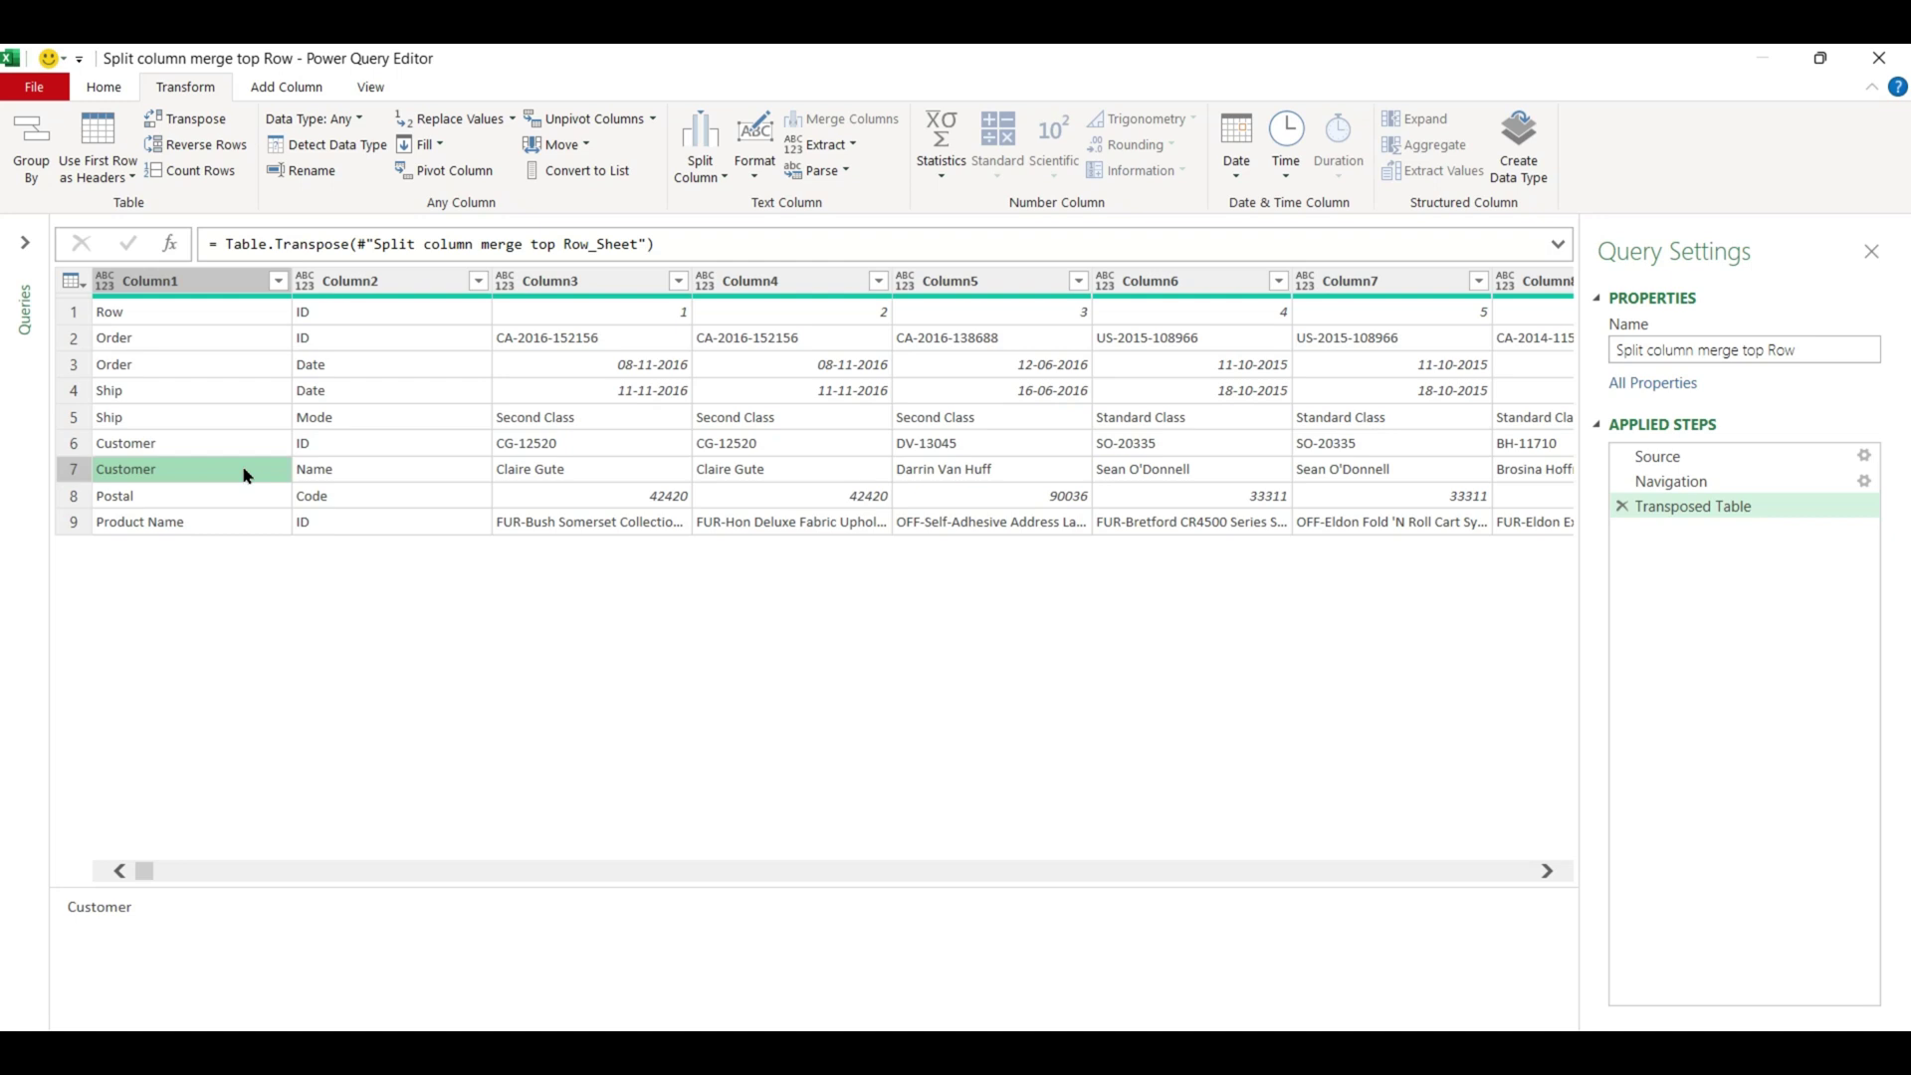
pyautogui.click(224, 287)
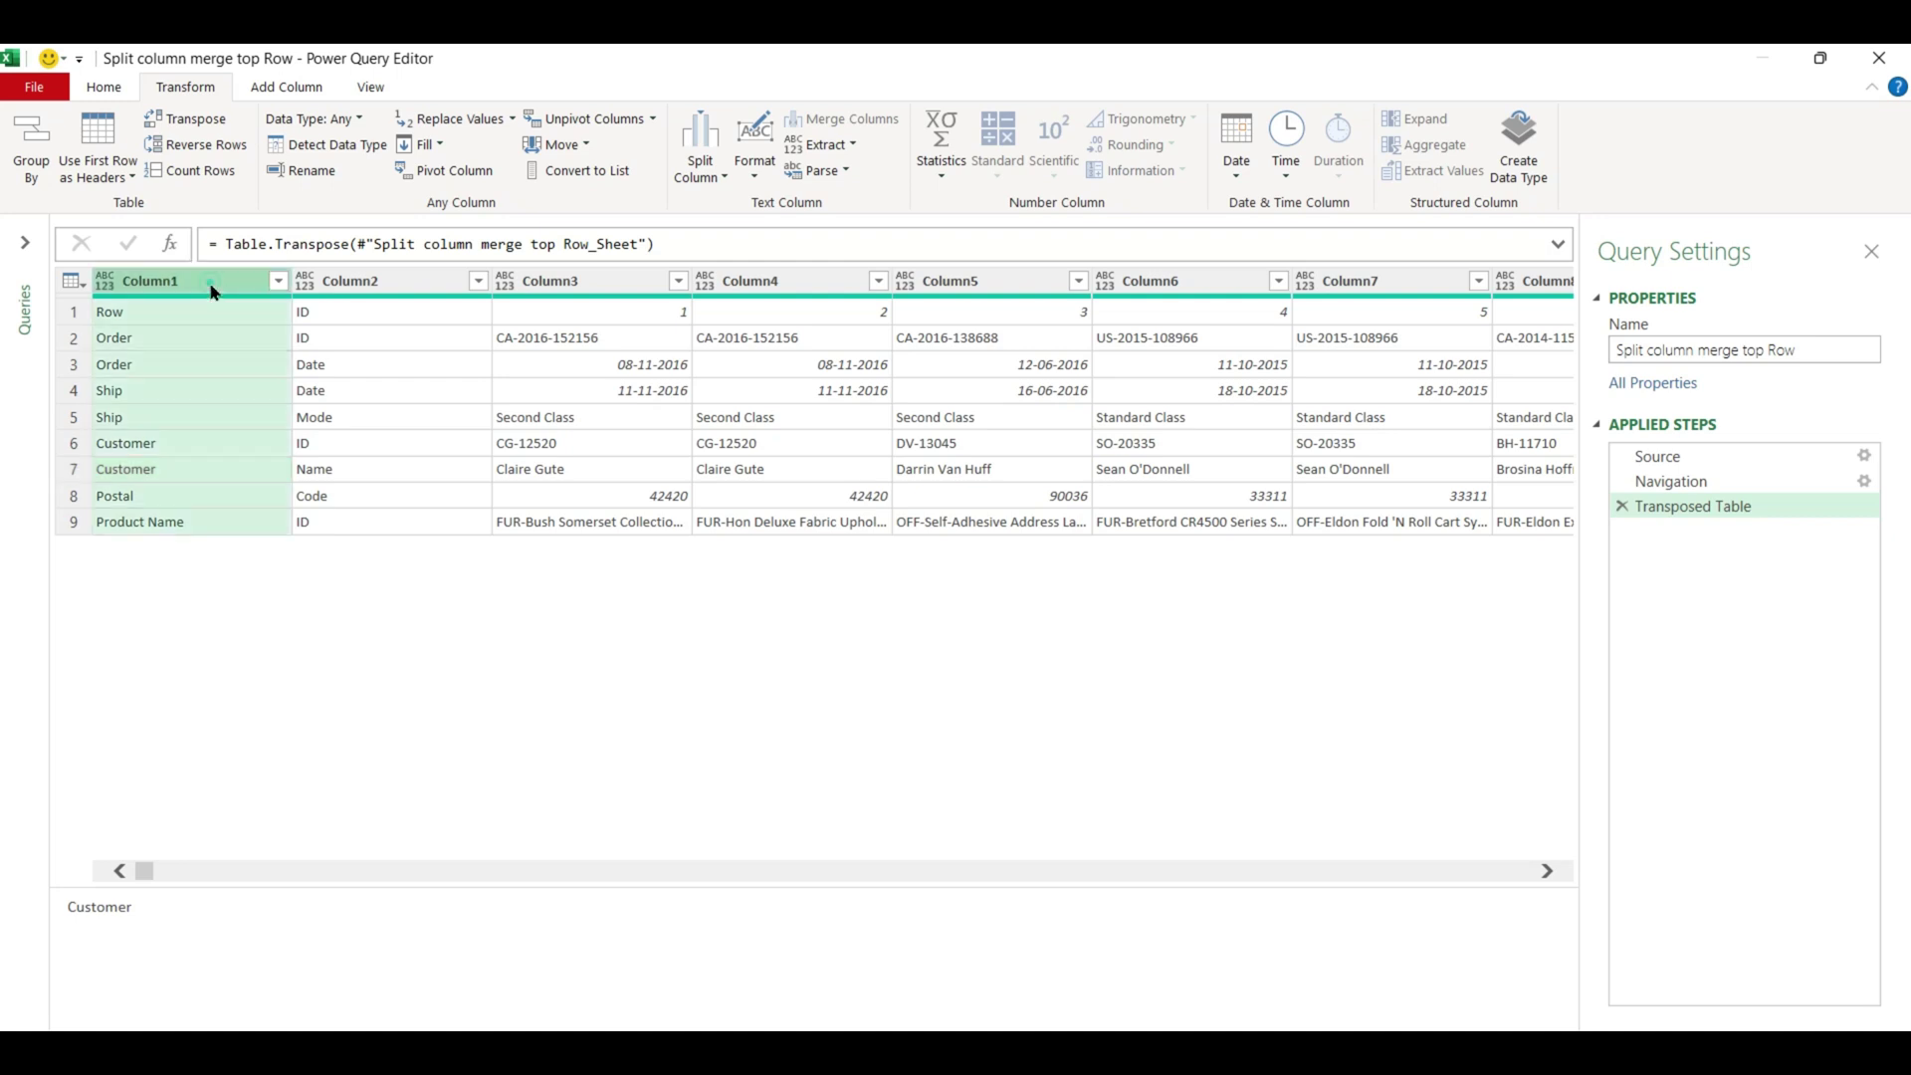
pyautogui.keyDown('ctrl'); pyautogui.click(384, 279); pyautogui.keyUp('ctrl')
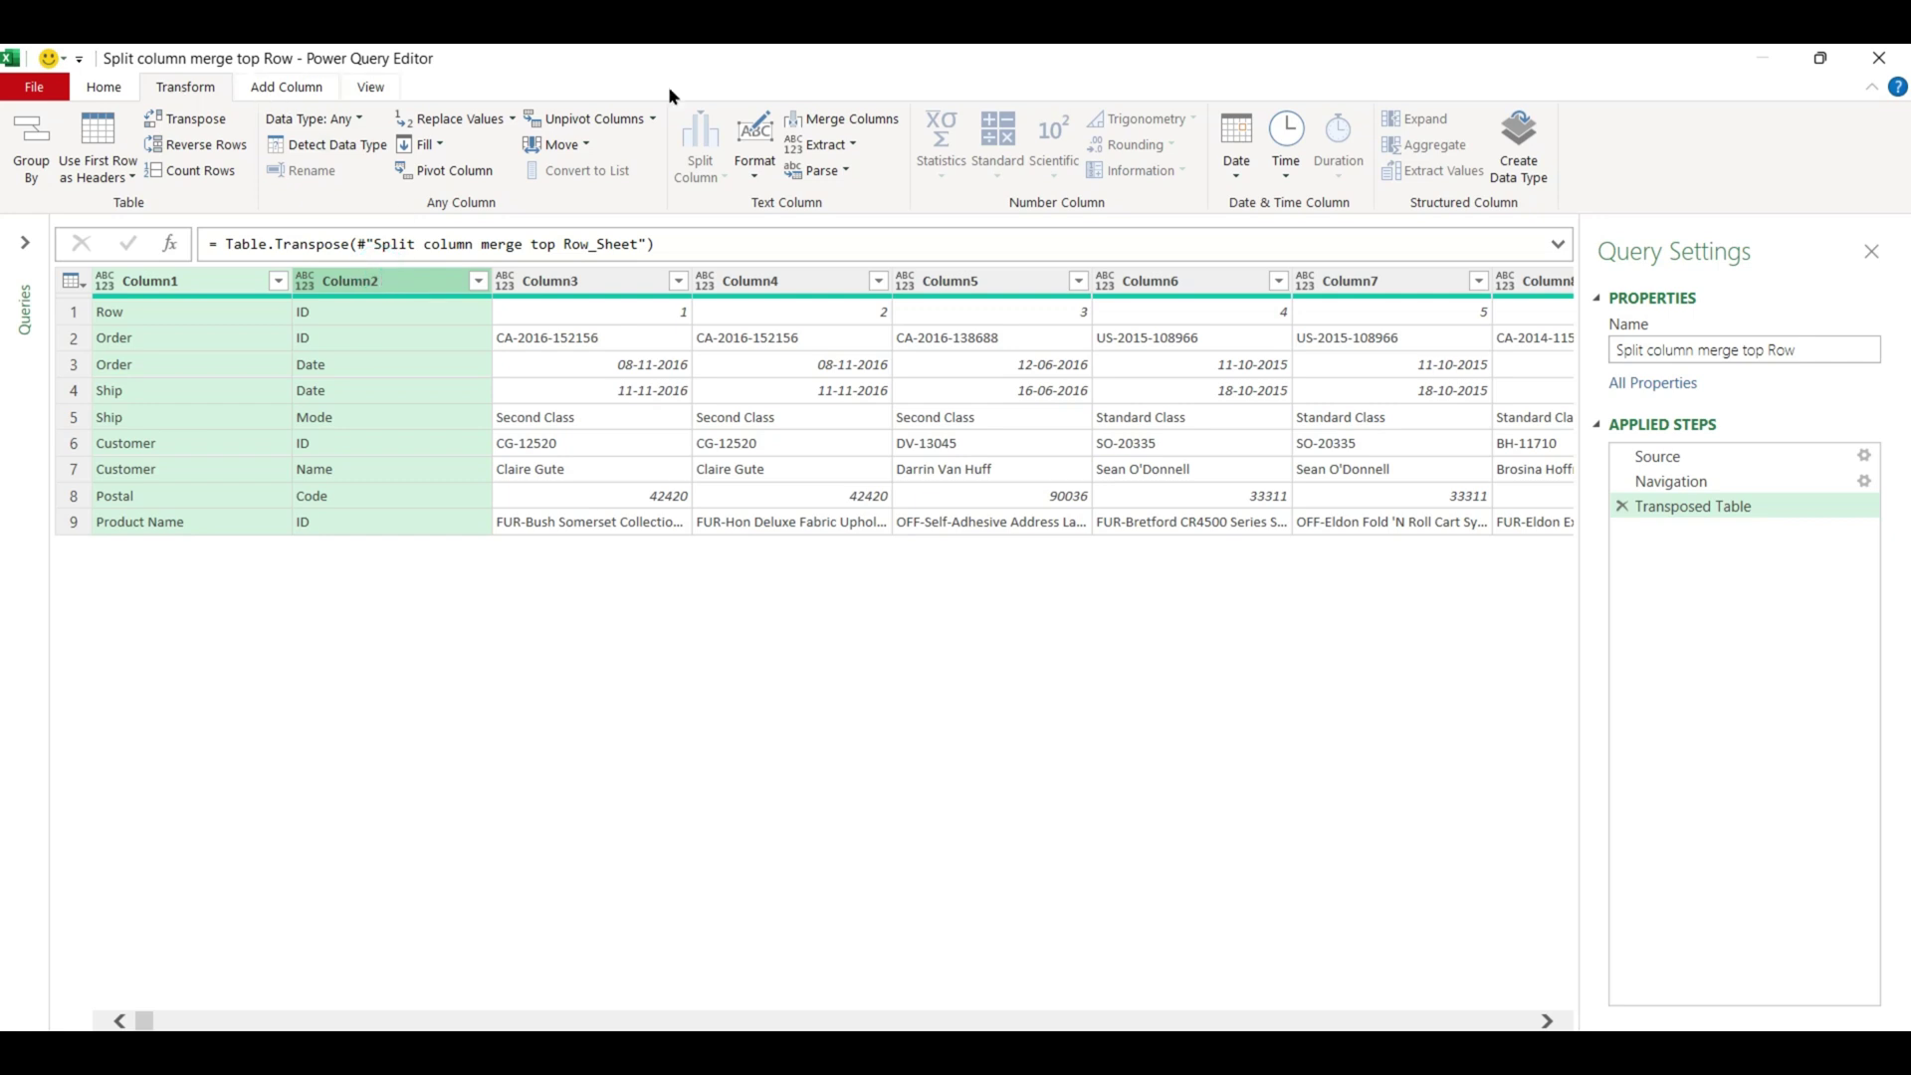
pyautogui.click(844, 120)
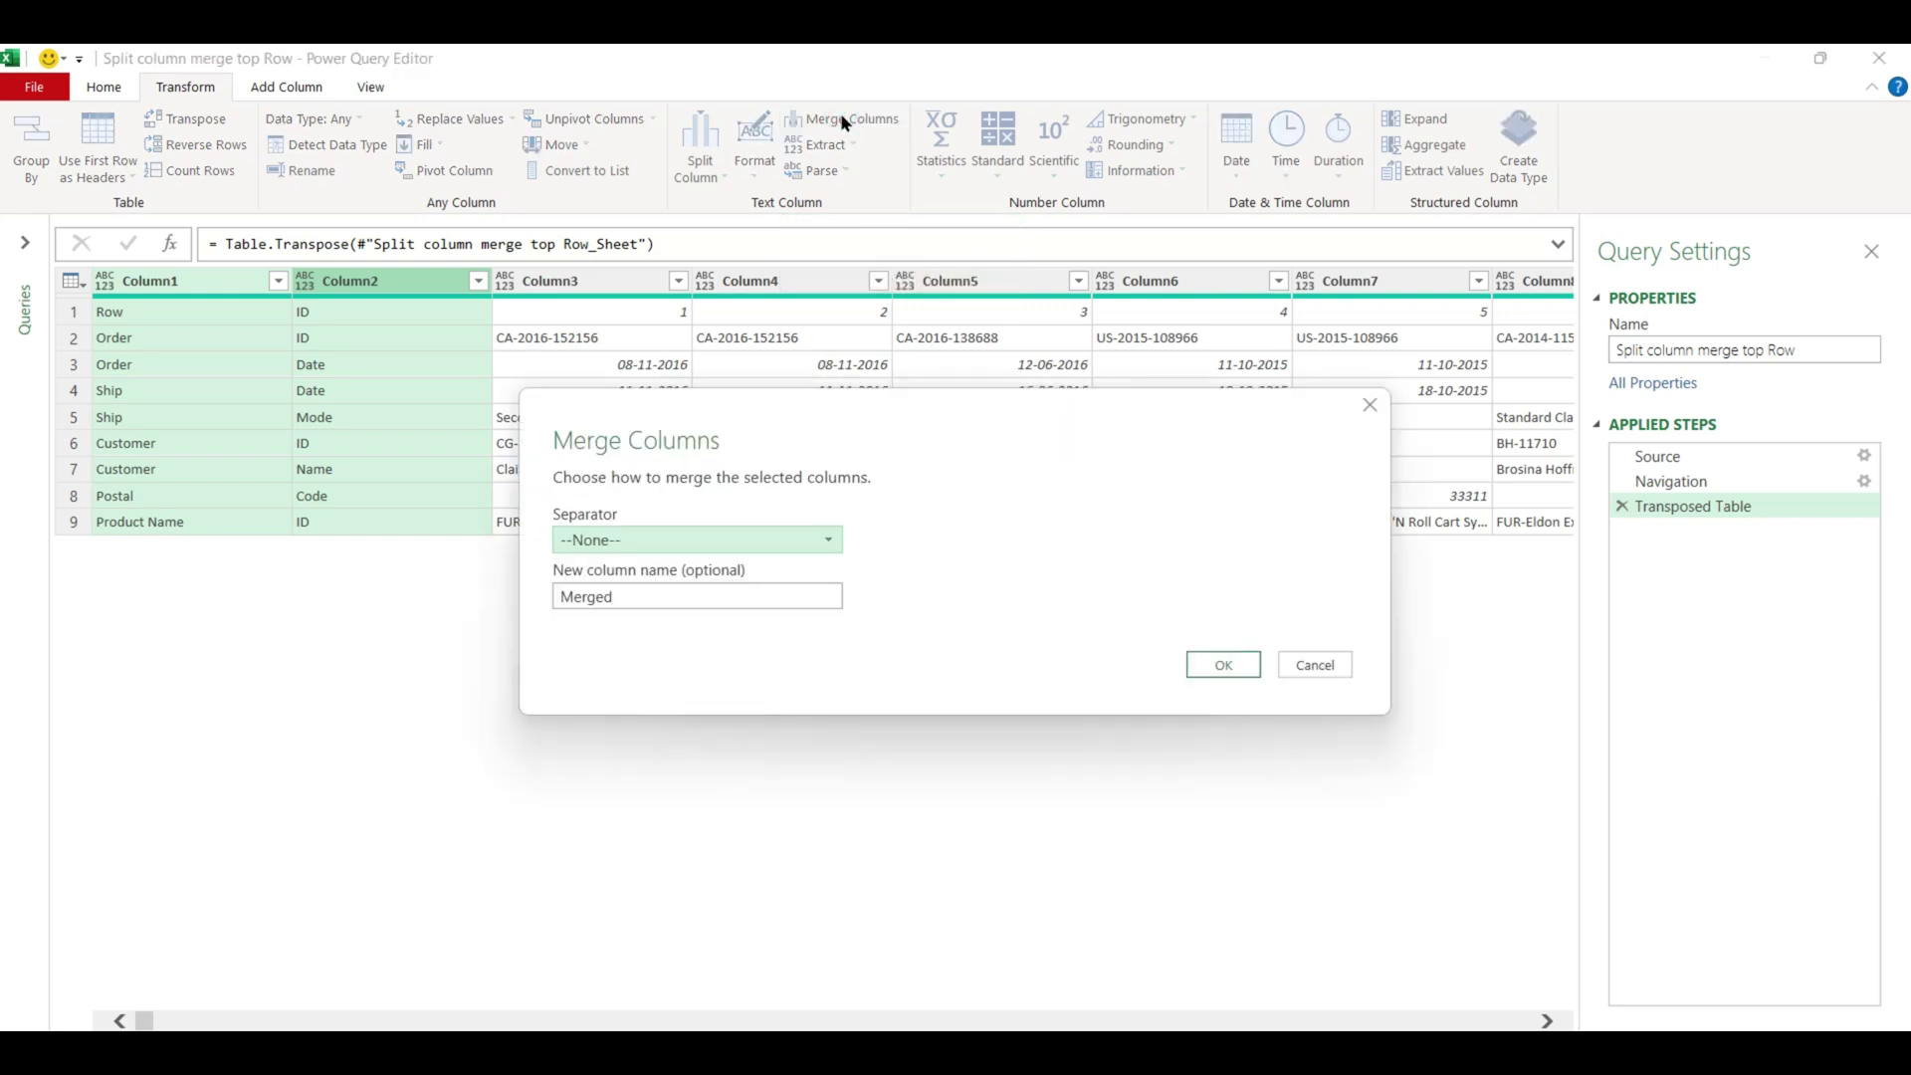
pyautogui.click(795, 546)
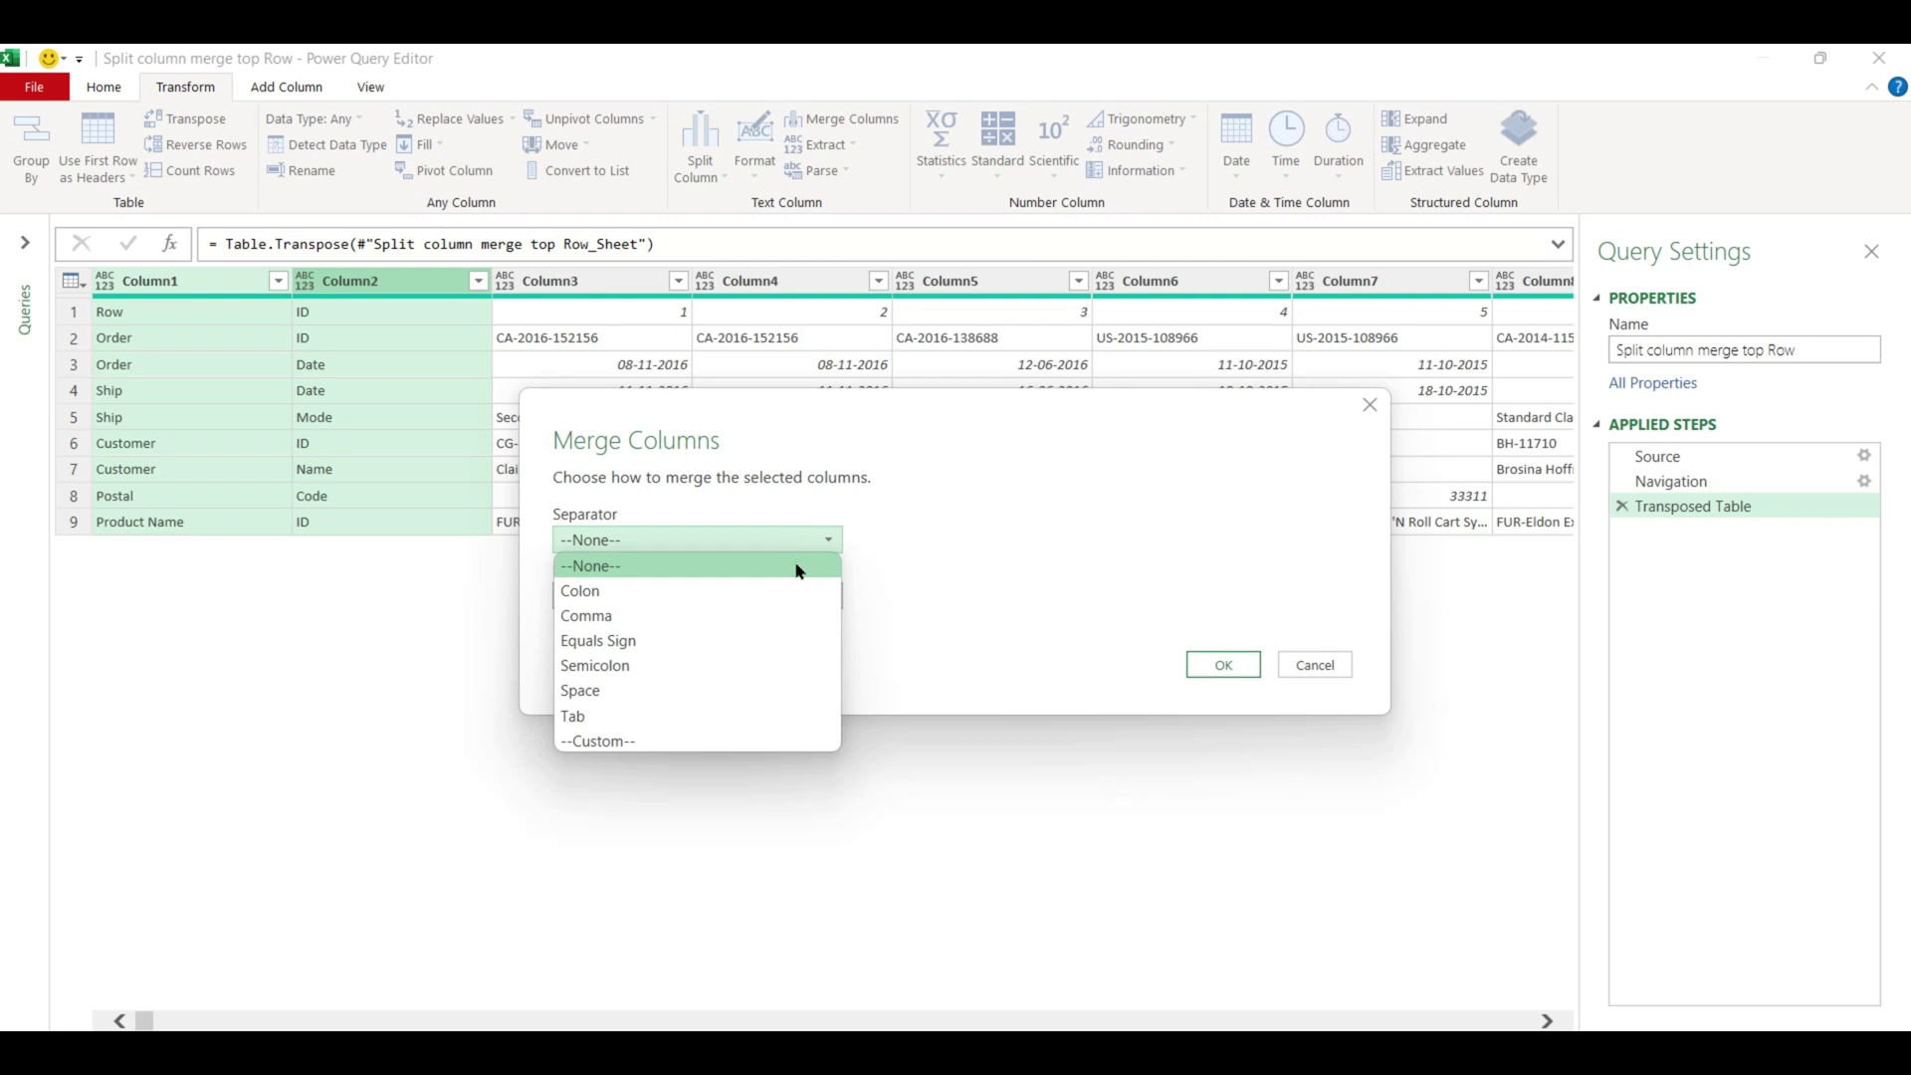
pyautogui.click(652, 683)
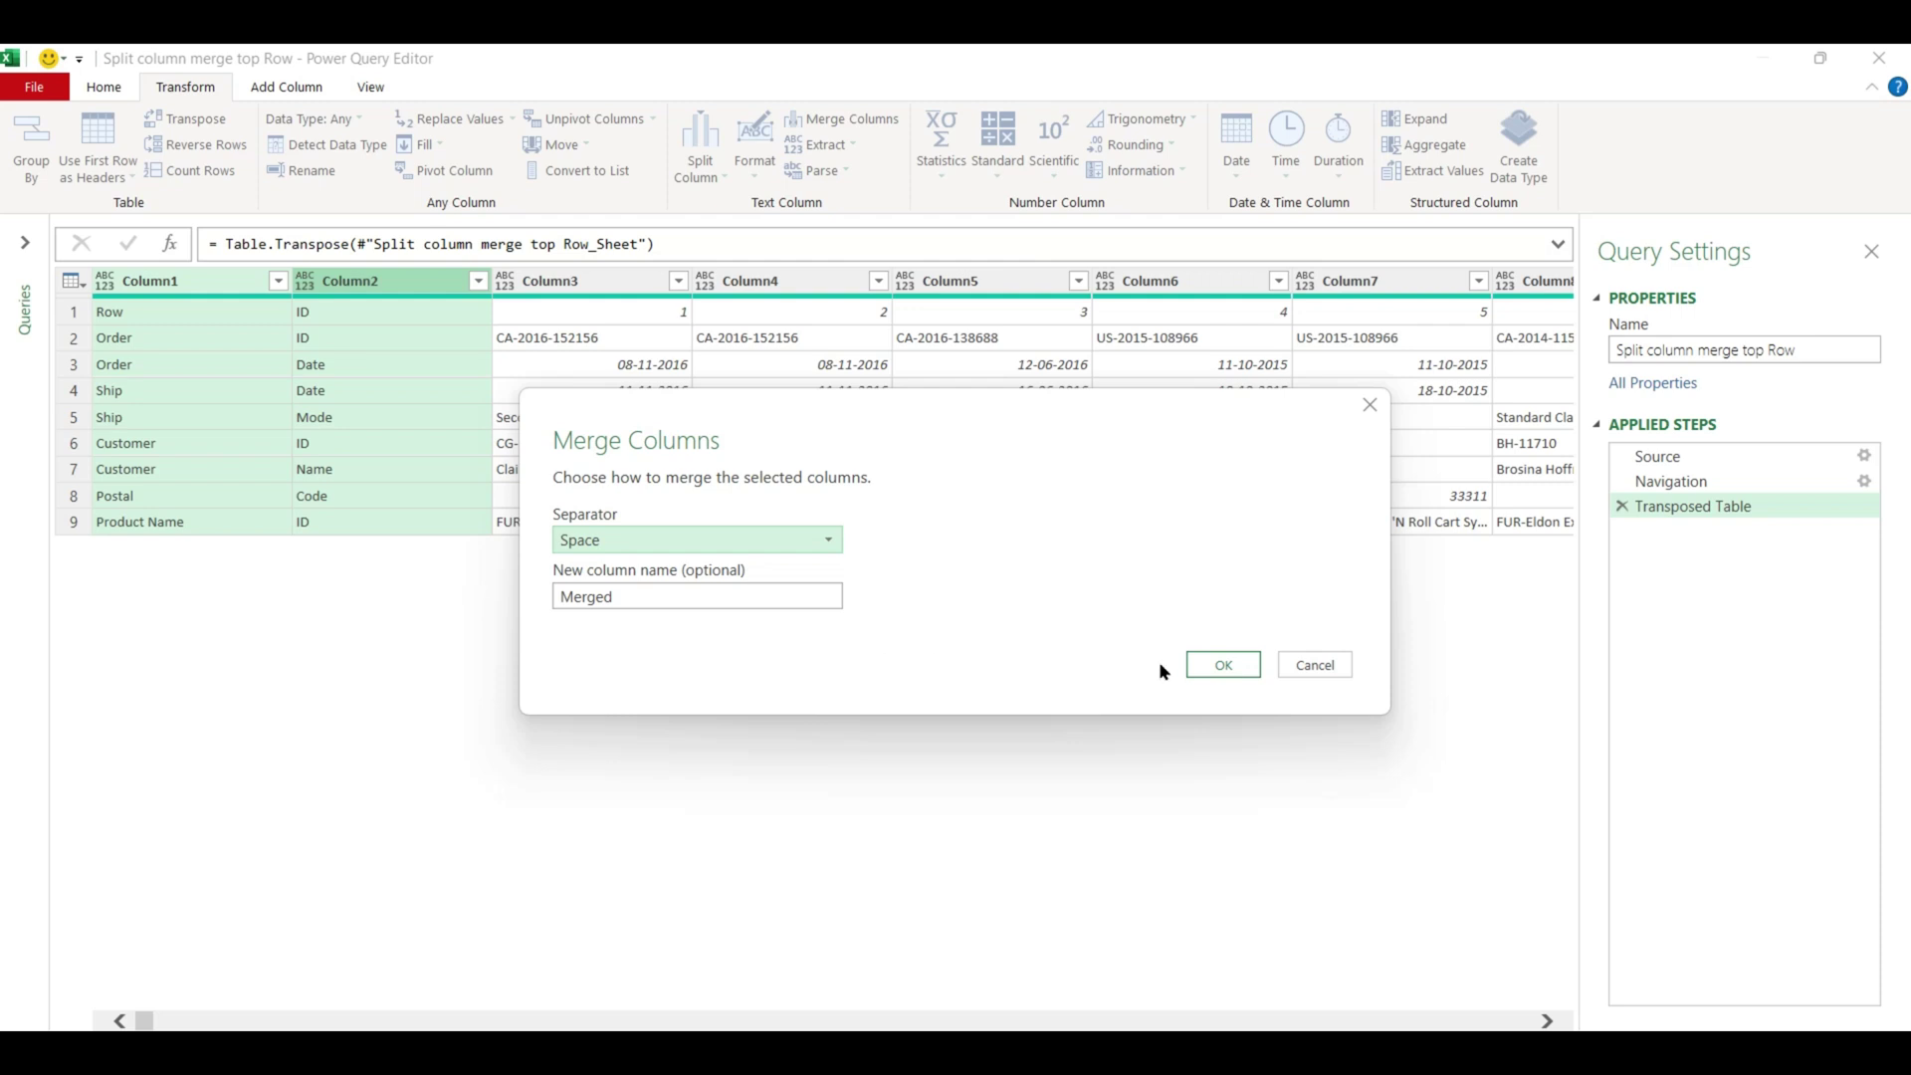
pyautogui.click(1223, 665)
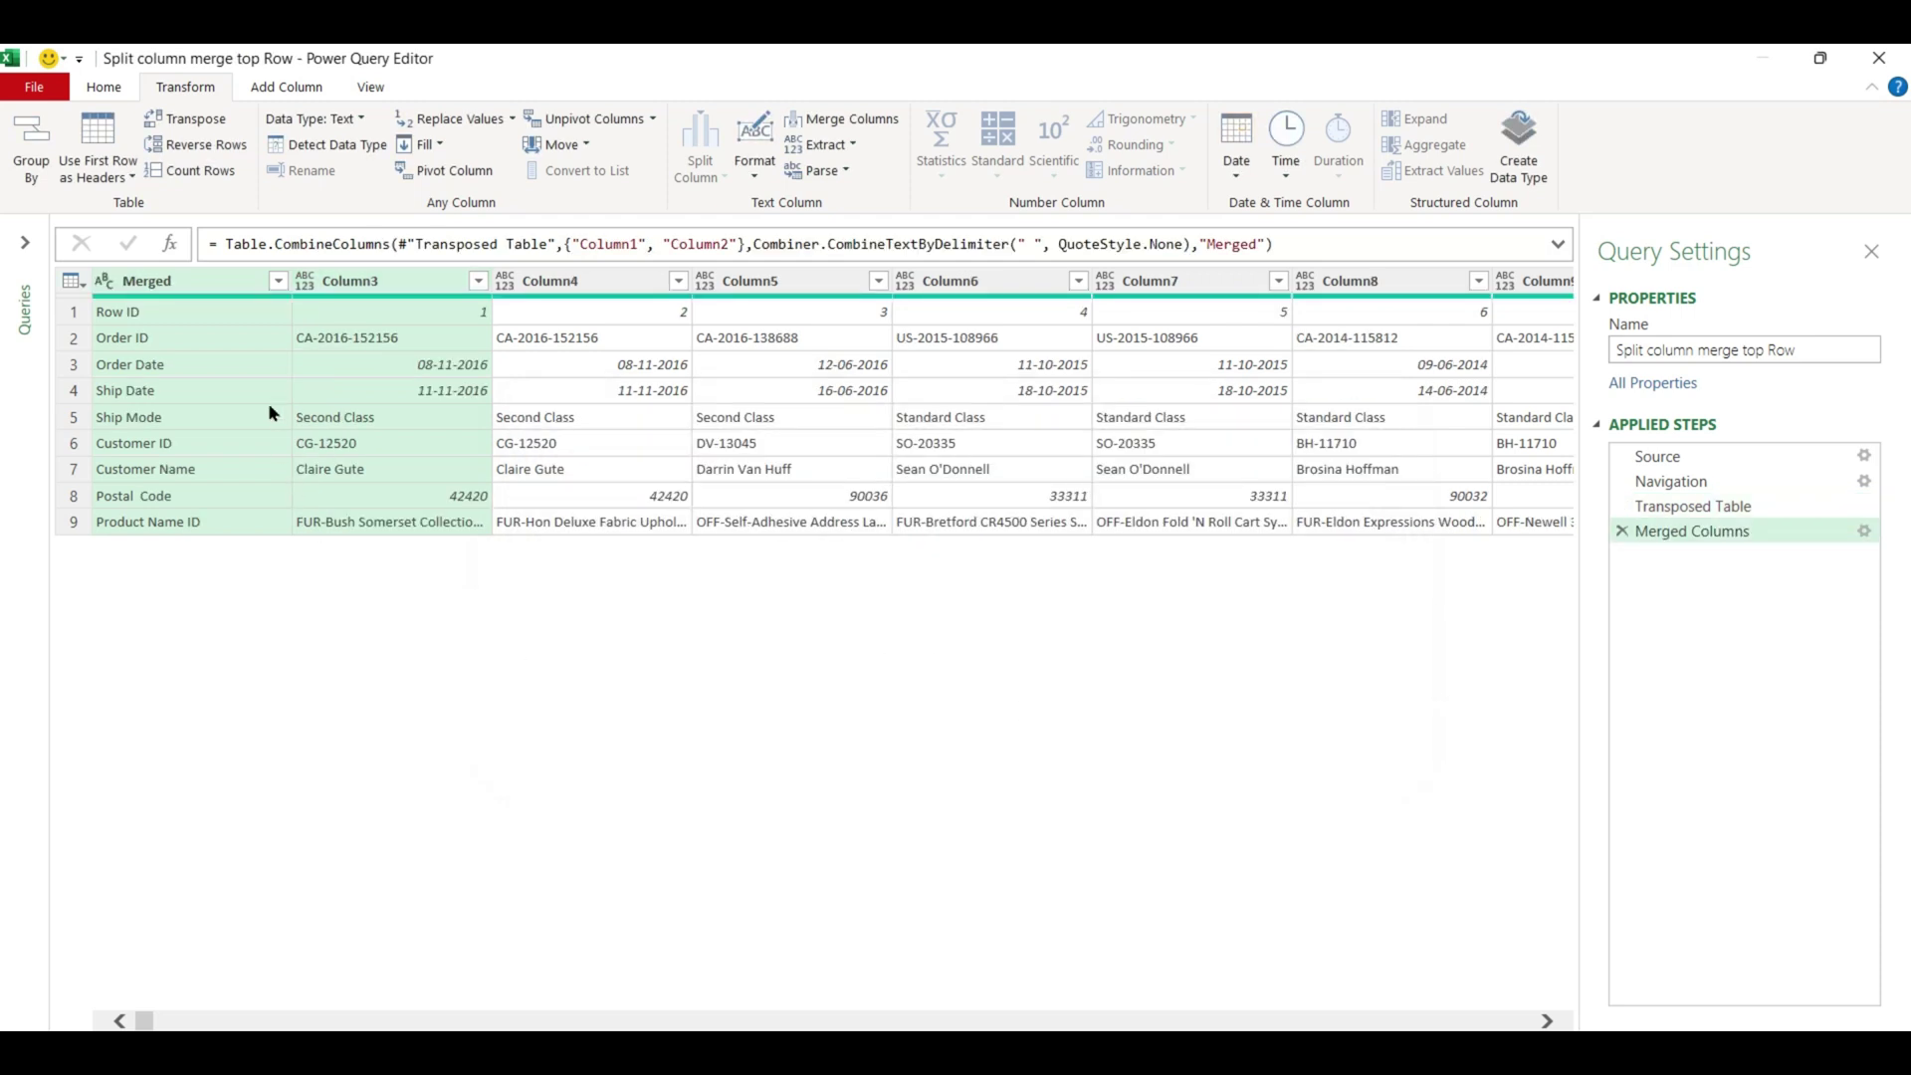
# - Check the combined names in the Merged column, from Row ID down to Product Name ID
pyautogui.click(147, 312)
pyautogui.click(149, 339)
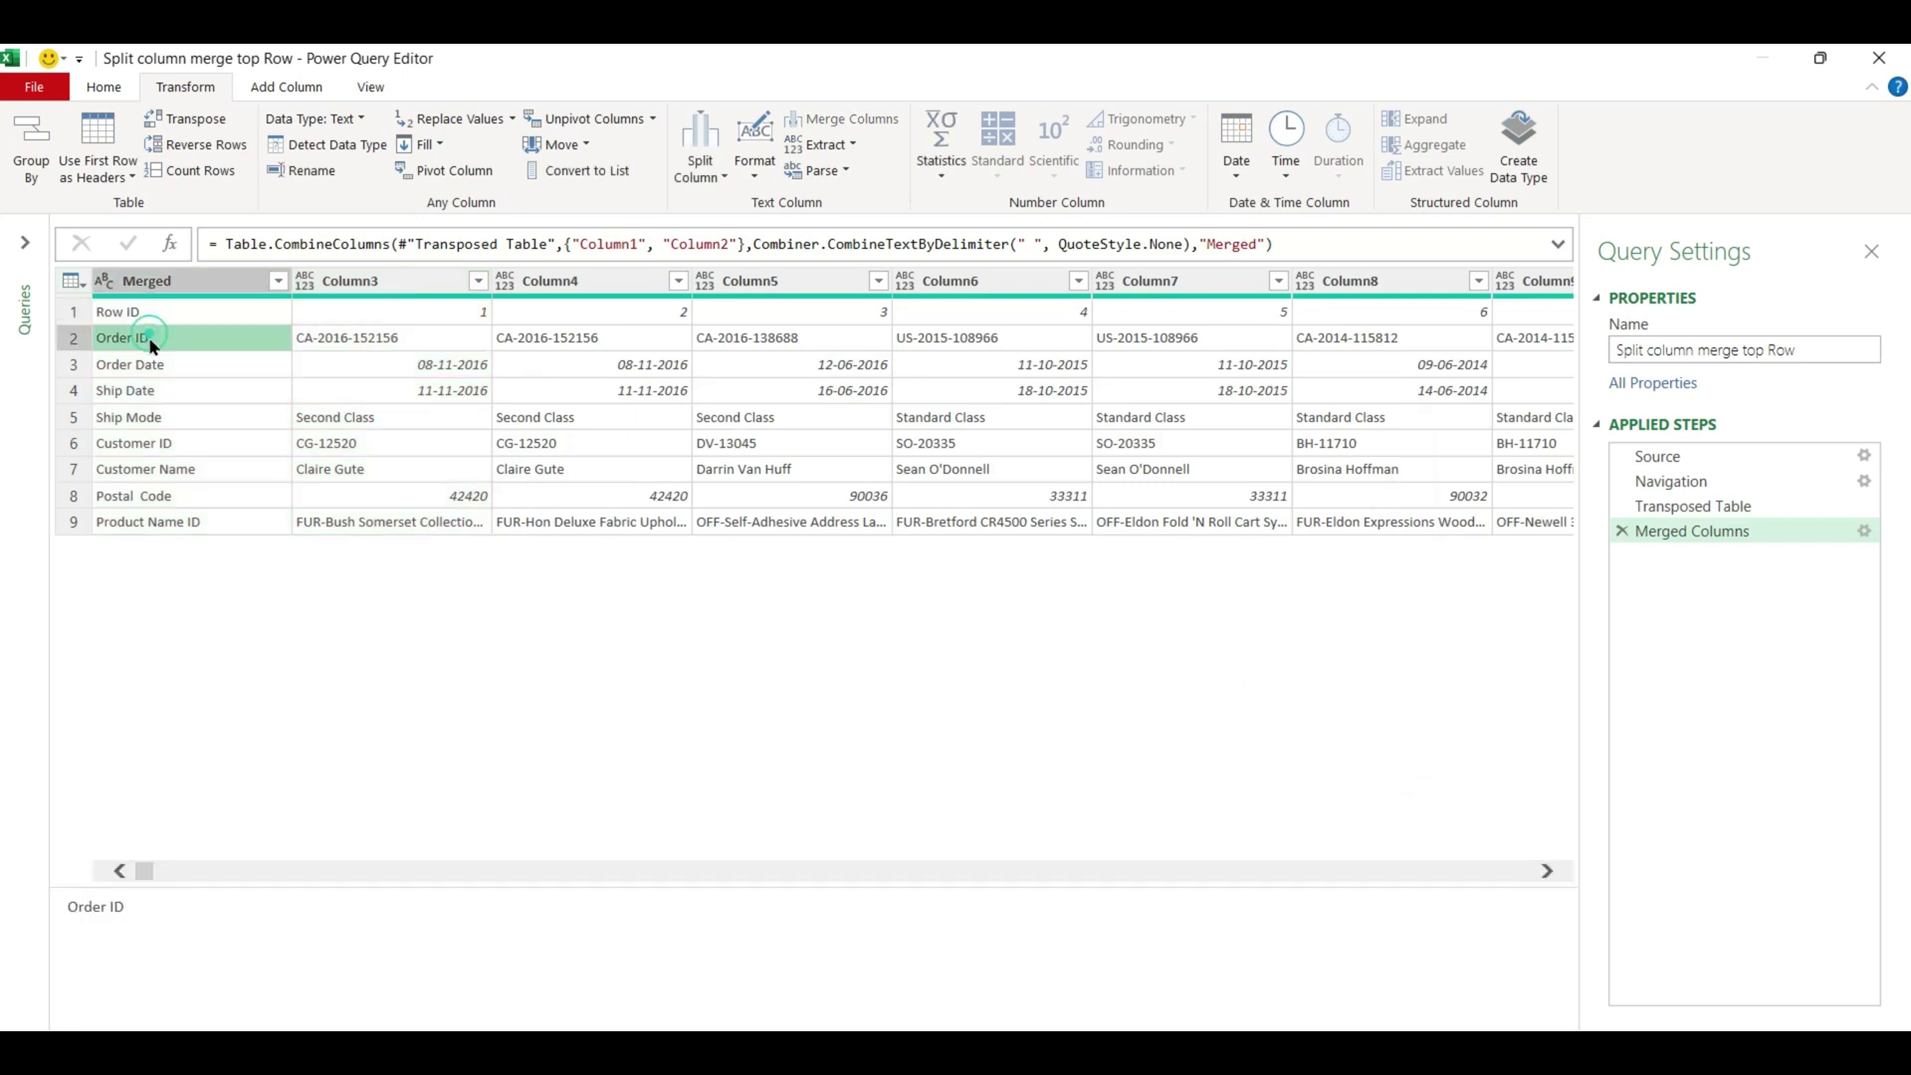
pyautogui.click(151, 366)
pyautogui.click(154, 391)
pyautogui.click(155, 418)
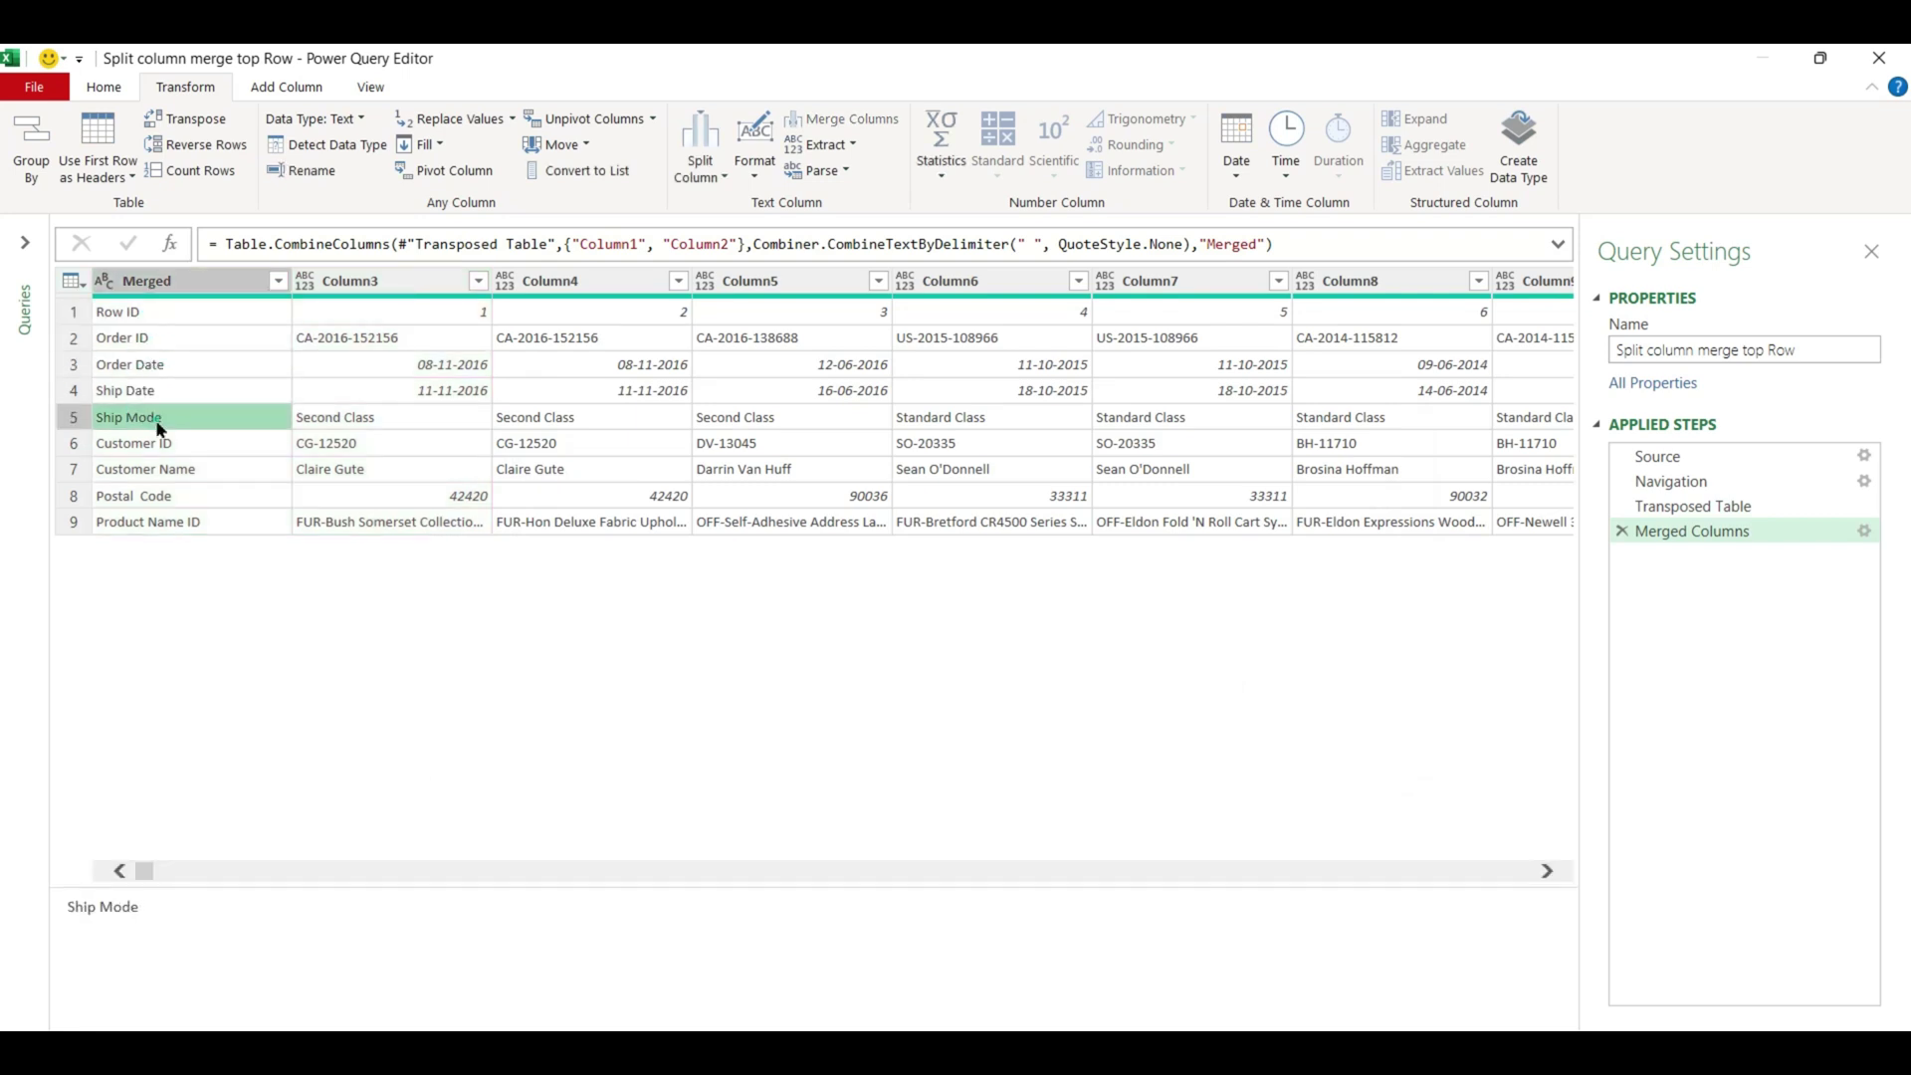
pyautogui.click(158, 444)
pyautogui.click(165, 498)
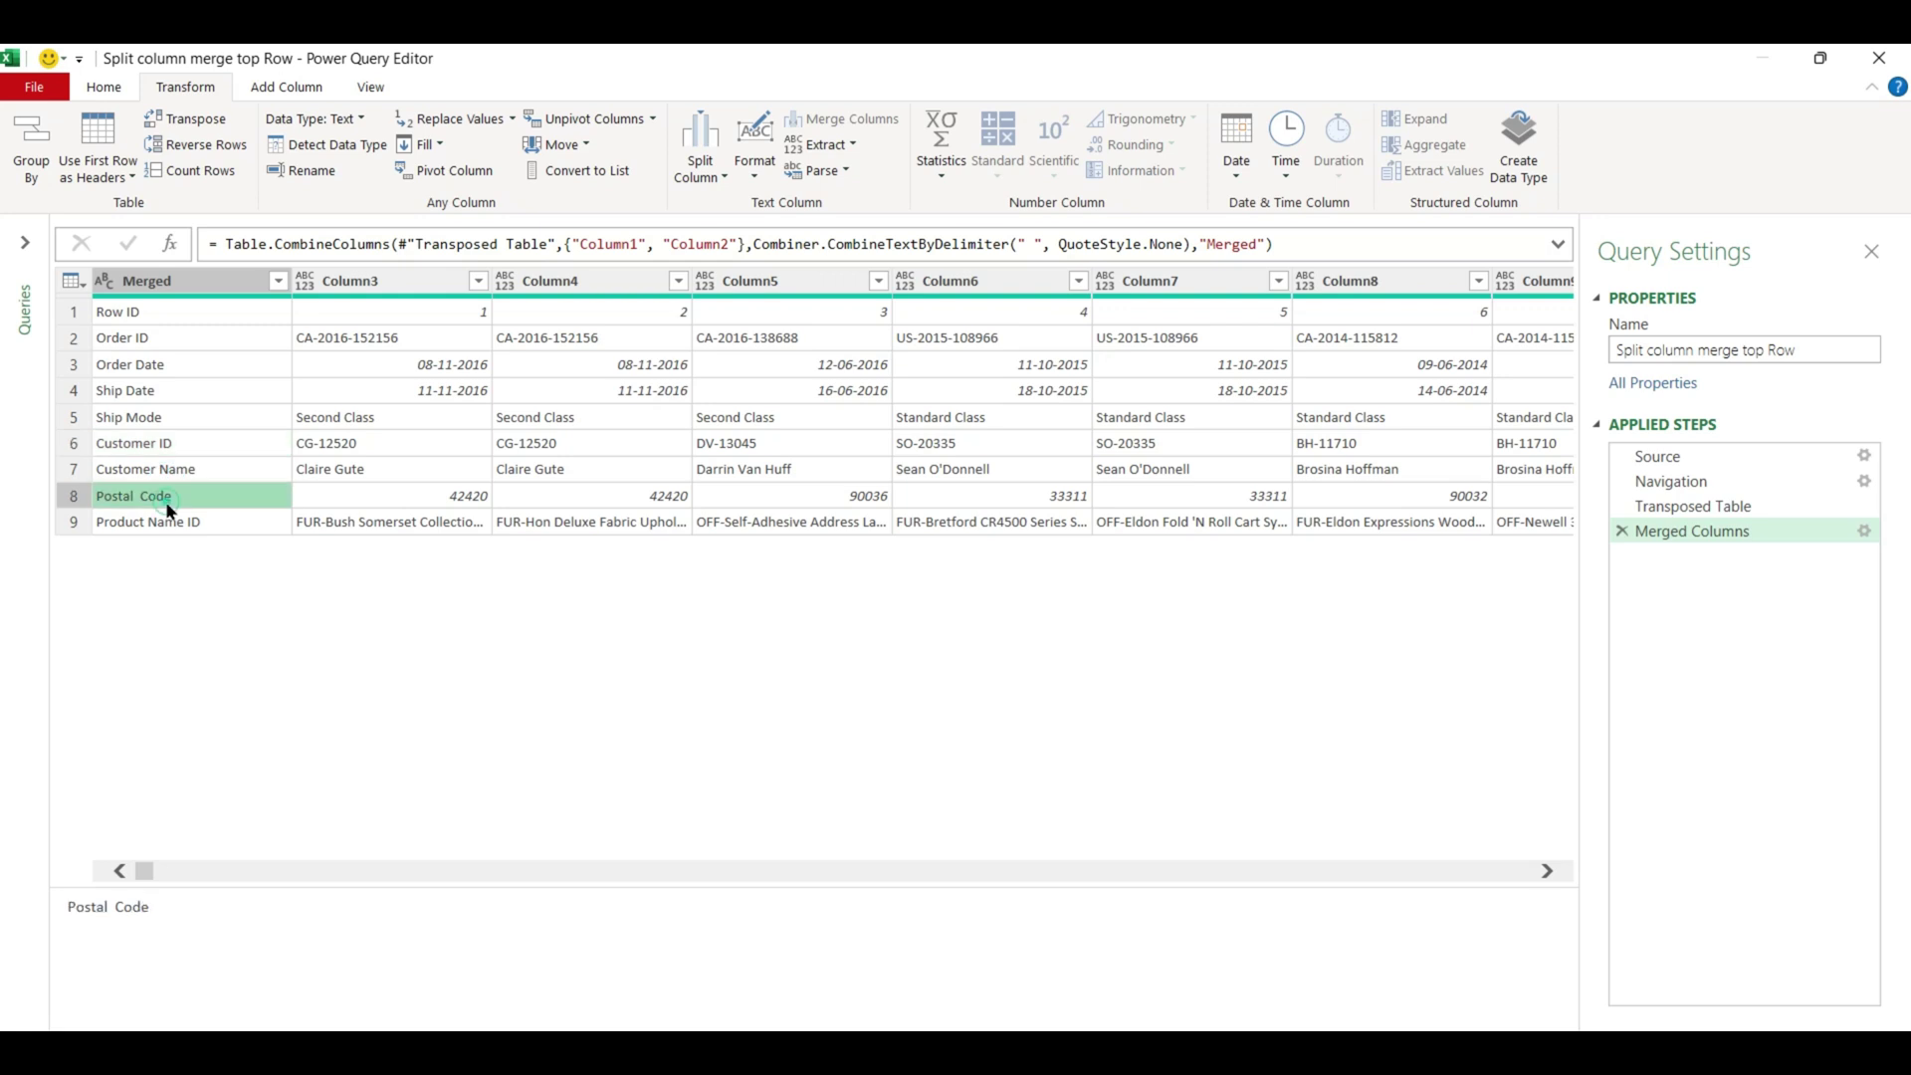
pyautogui.click(165, 519)
# - Transpose the table again so the merged names form the first row, and review those names
pyautogui.click(191, 311)
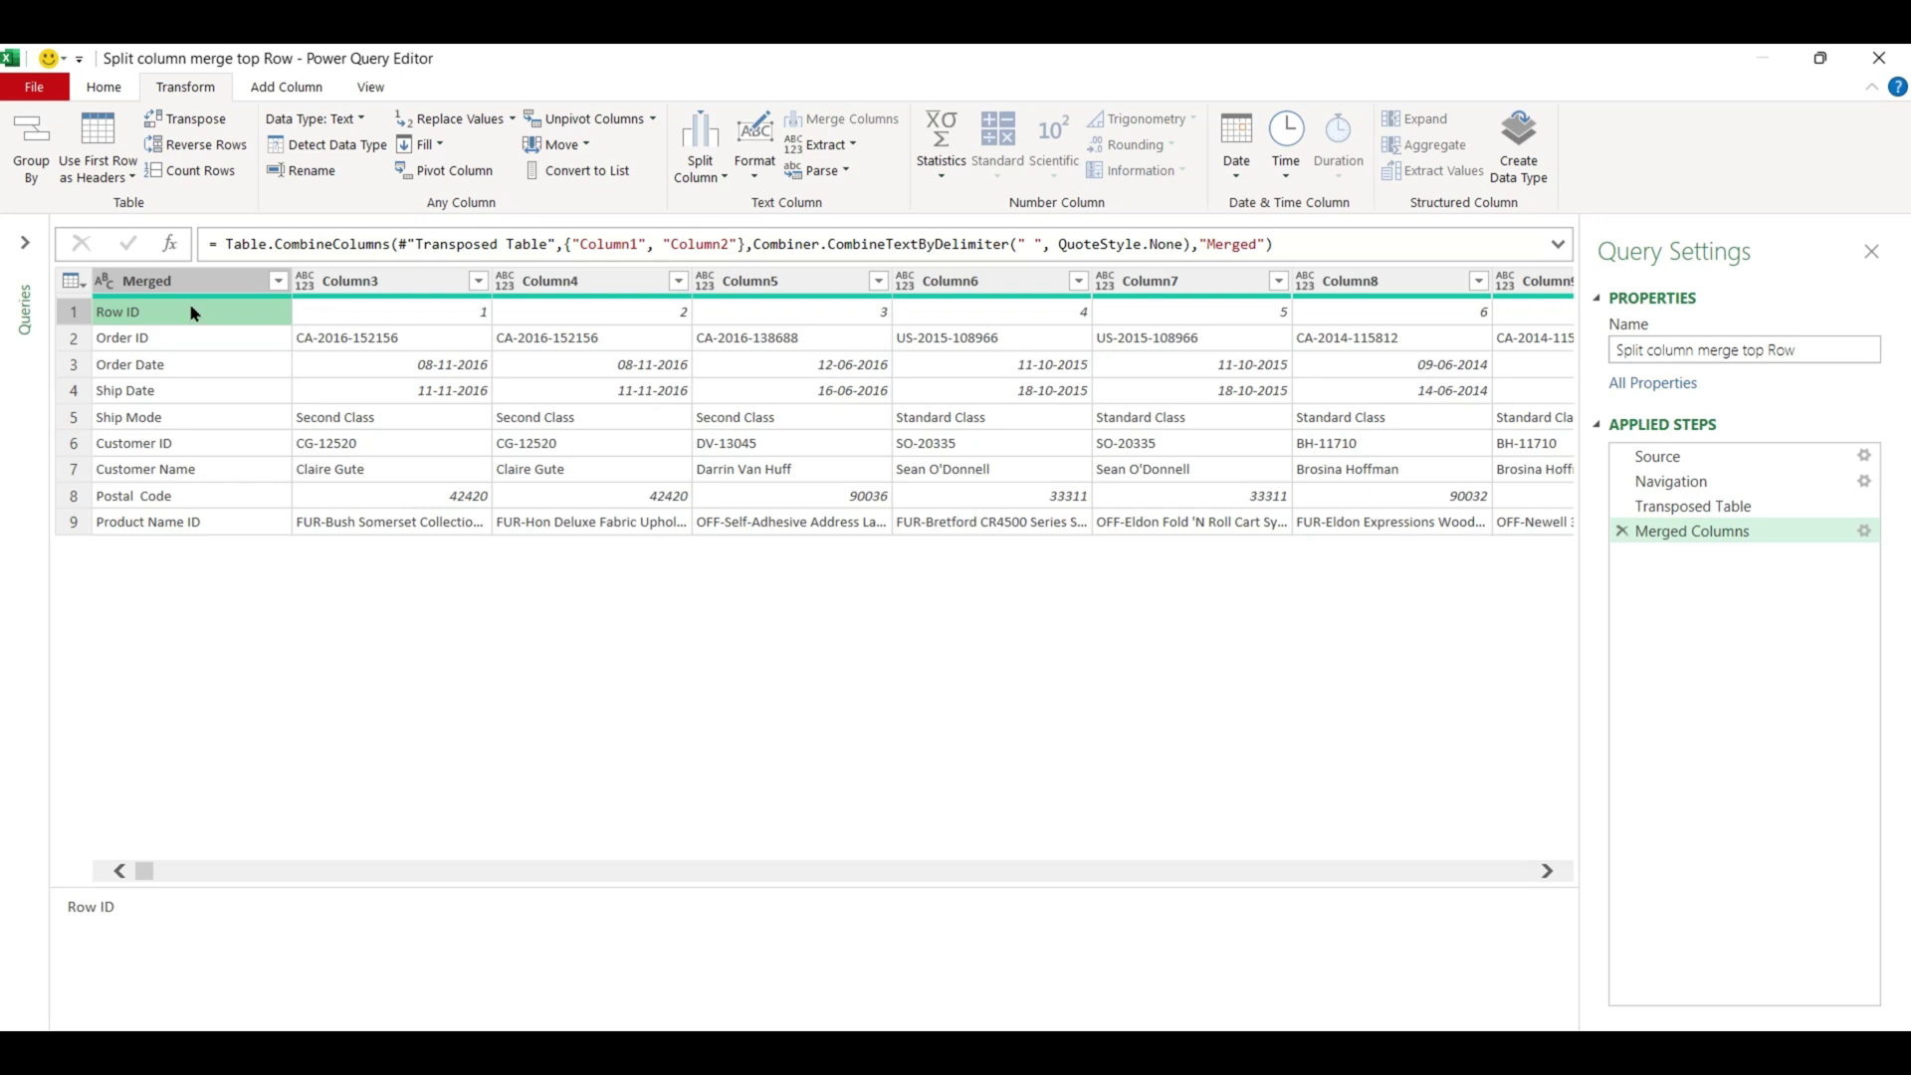
pyautogui.click(186, 119)
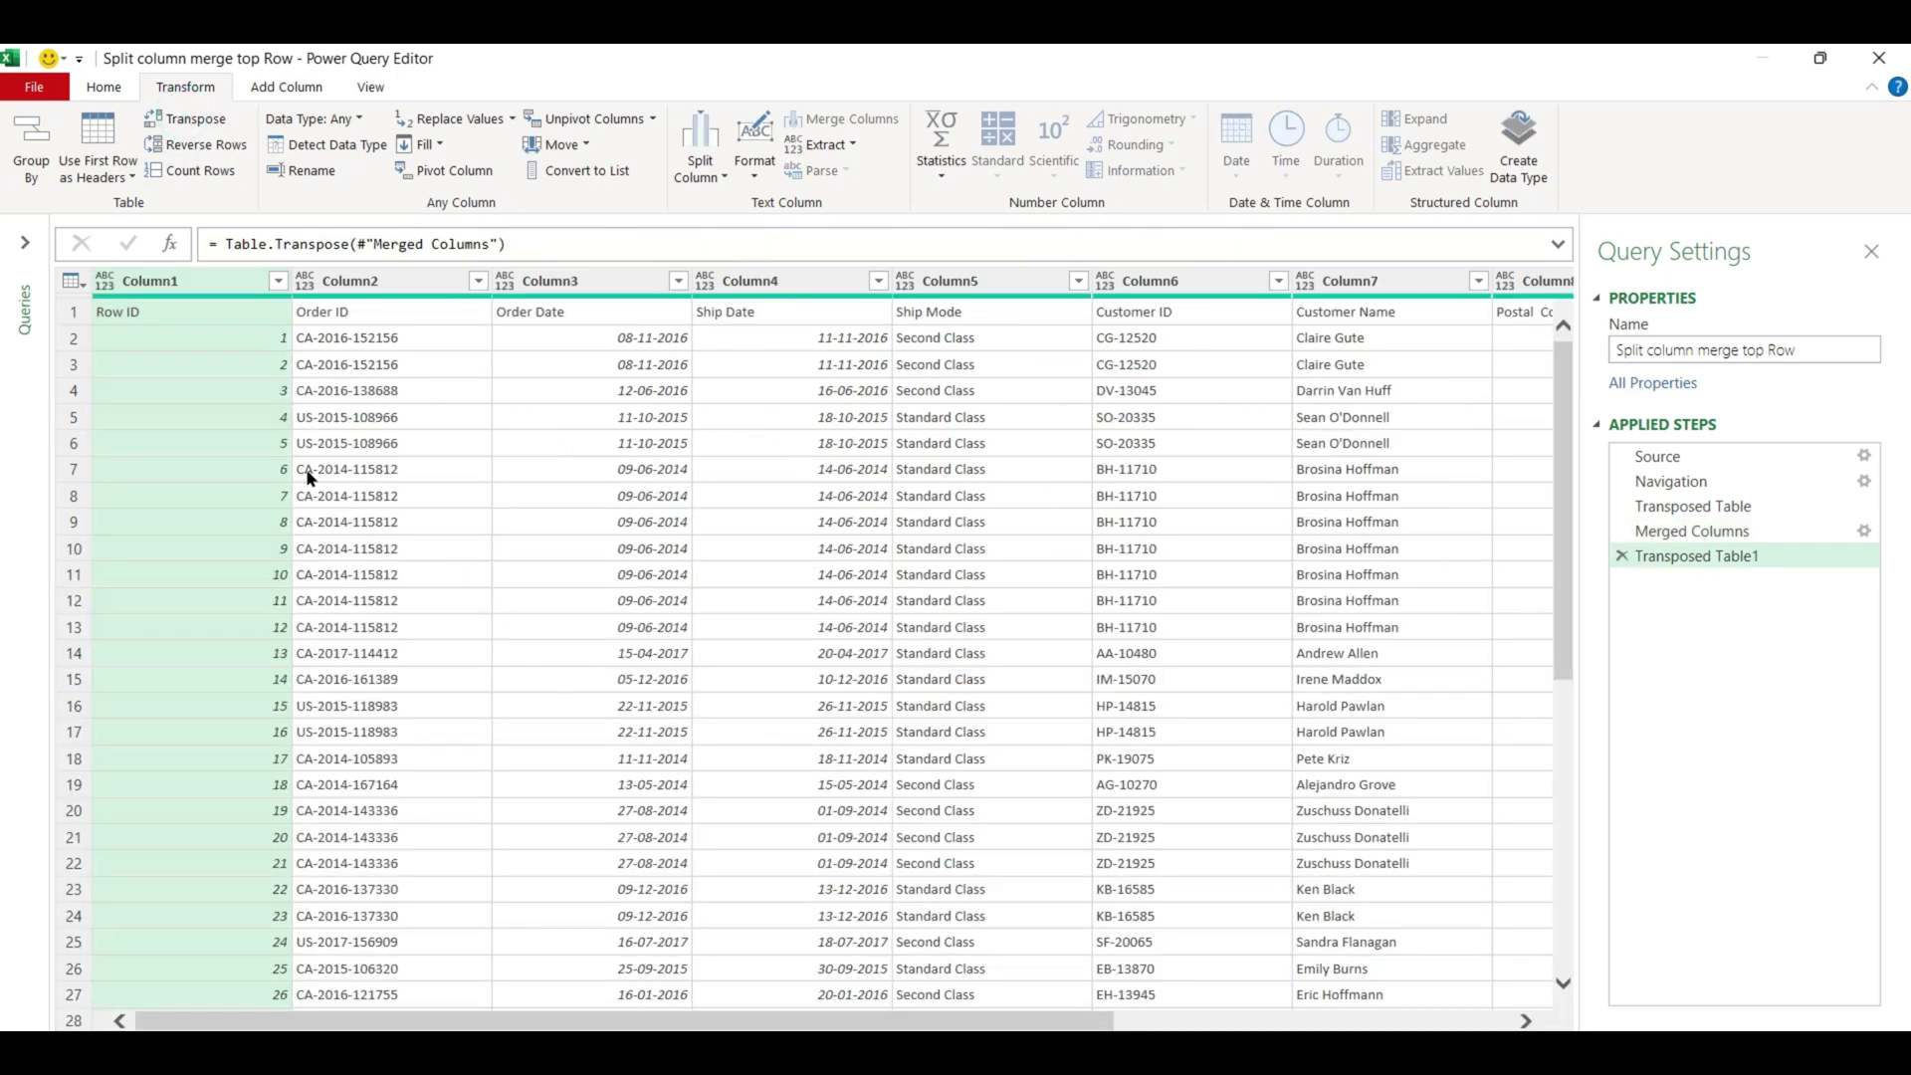
pyautogui.click(174, 309)
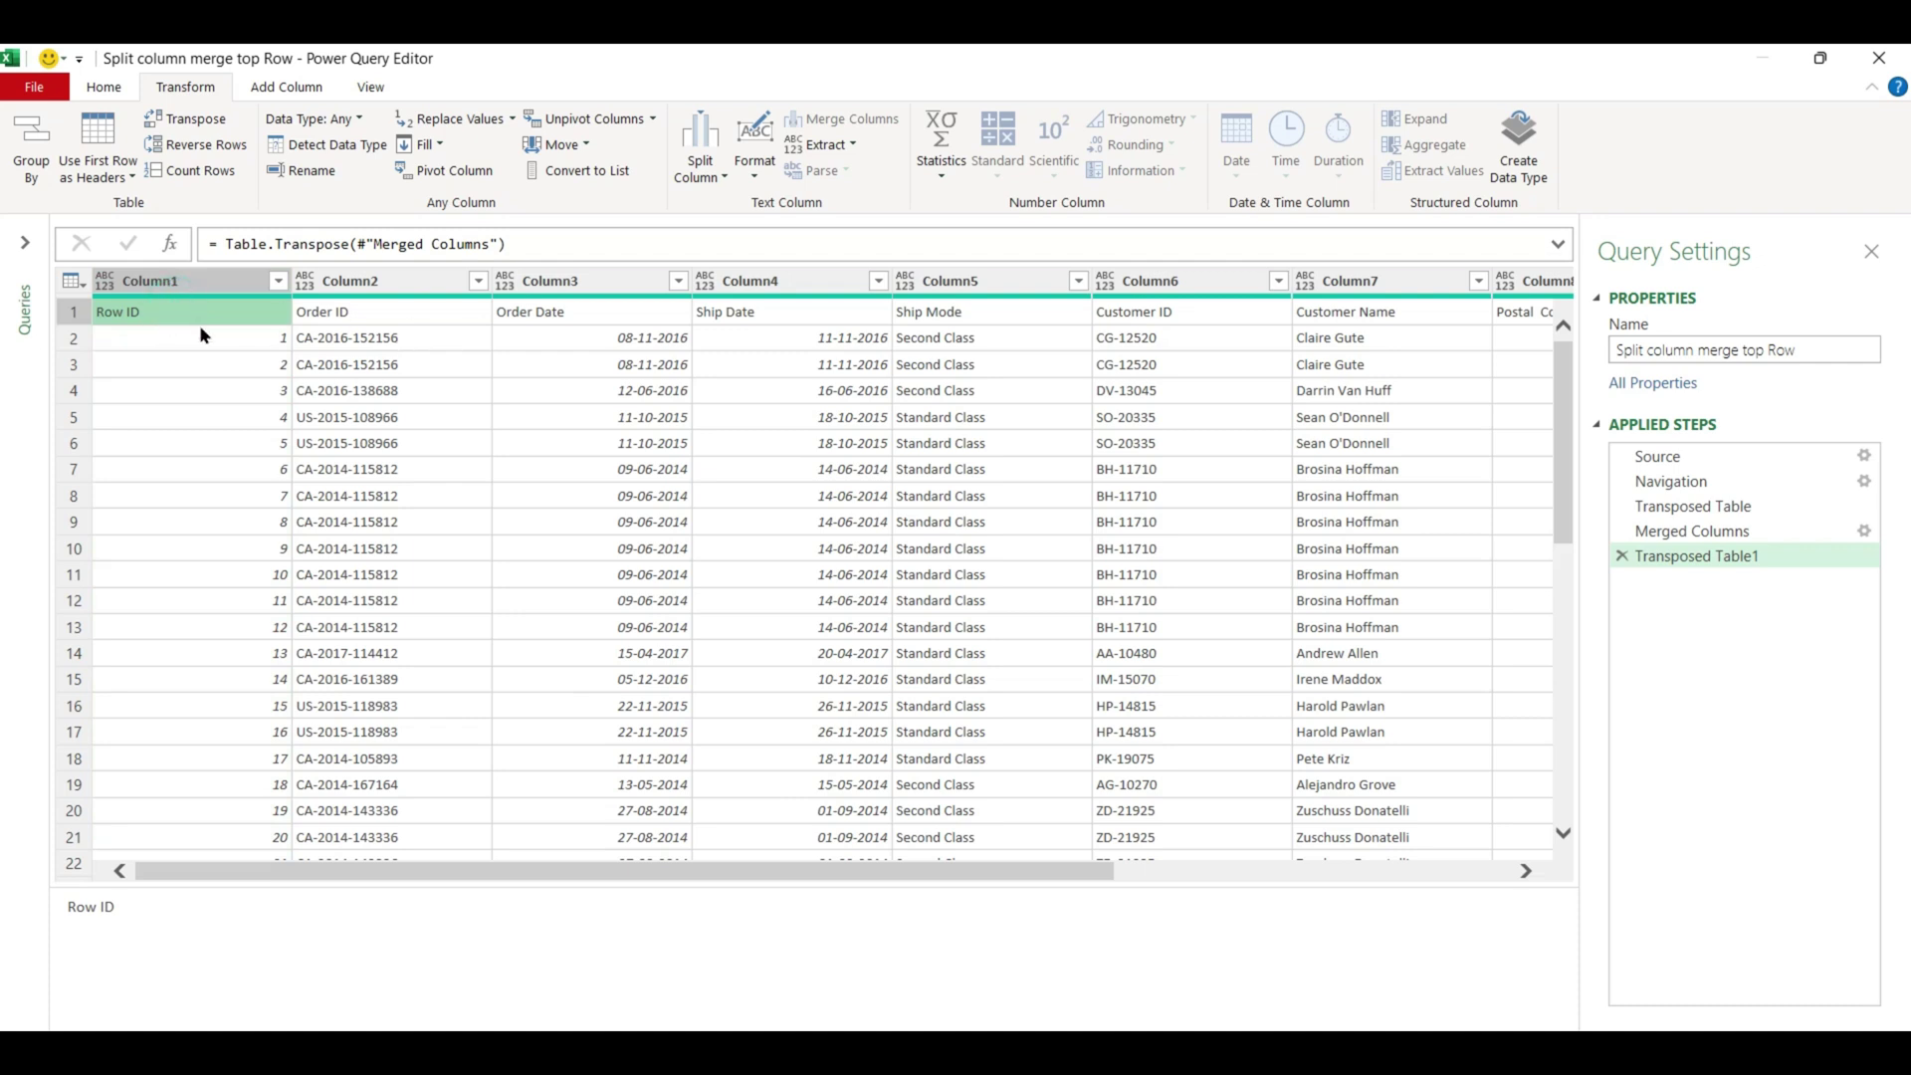
pyautogui.click(319, 315)
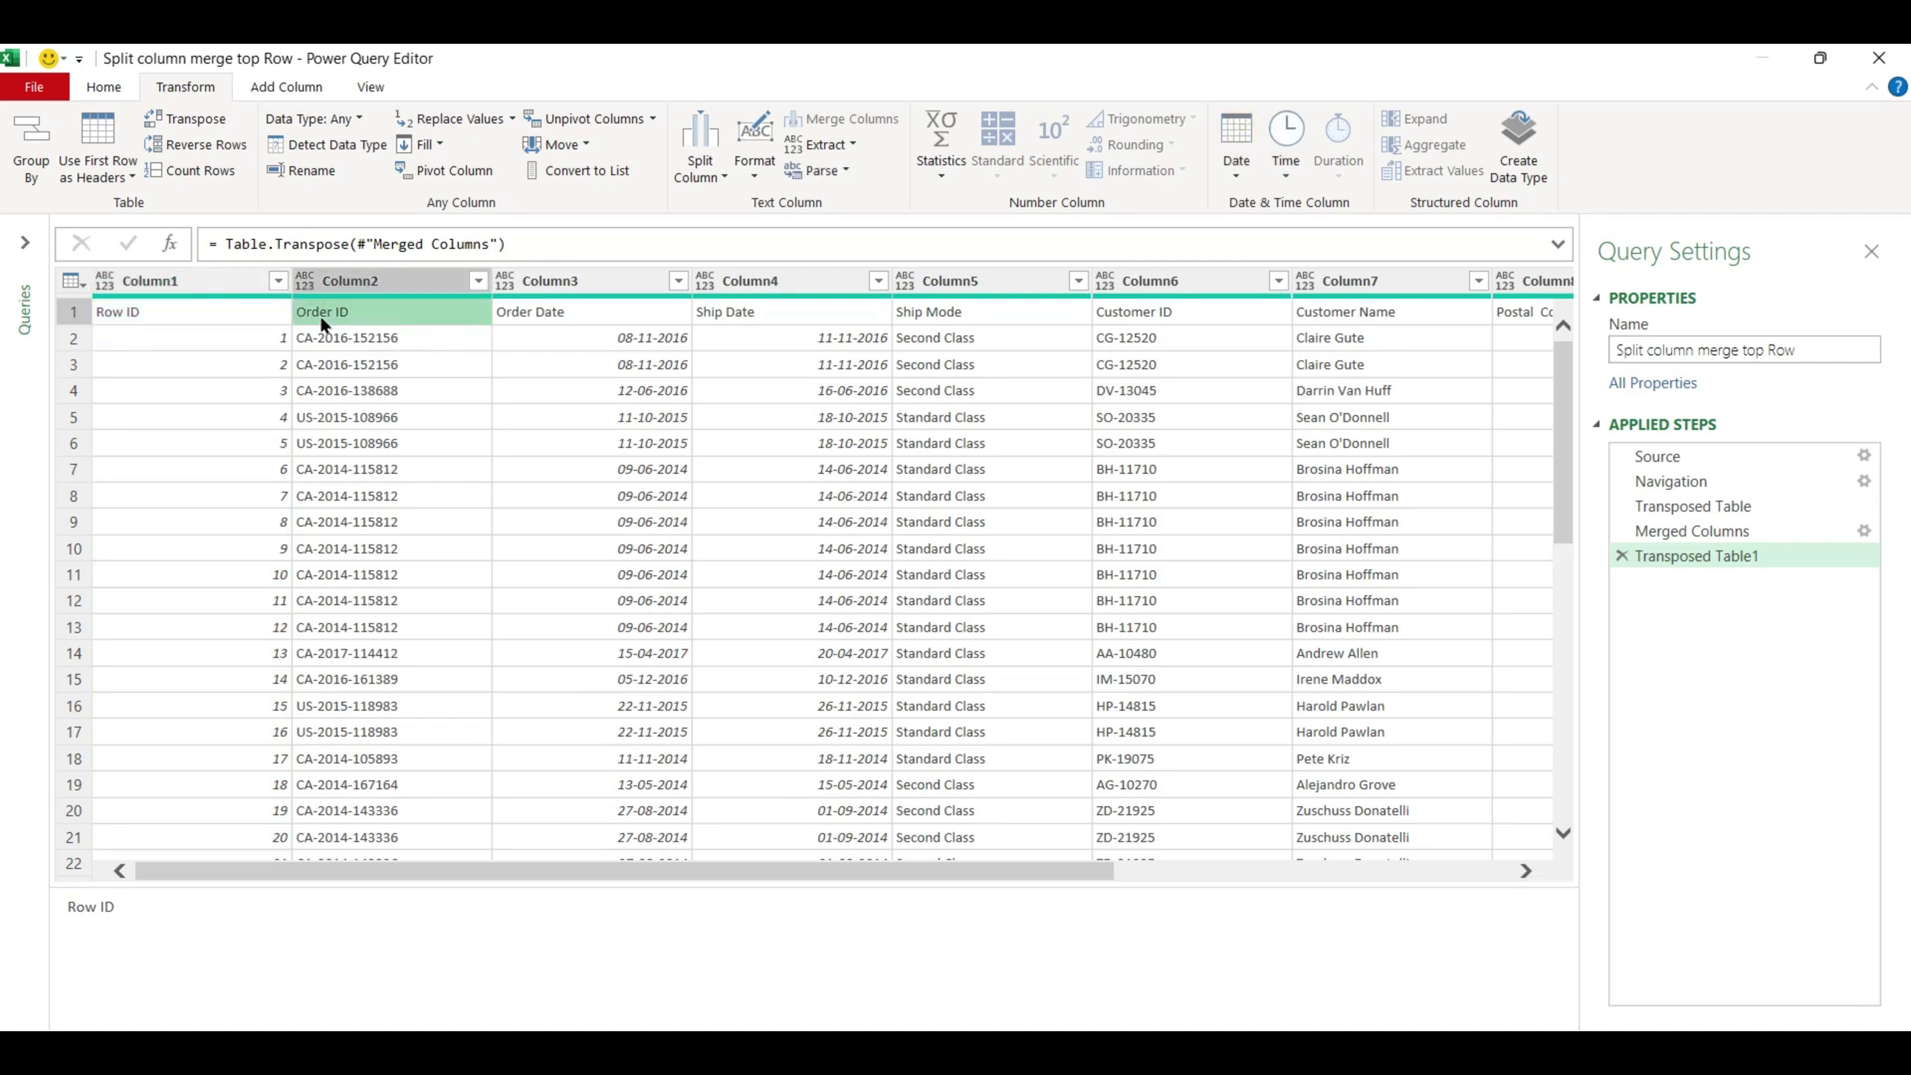
pyautogui.click(513, 317)
pyautogui.click(173, 313)
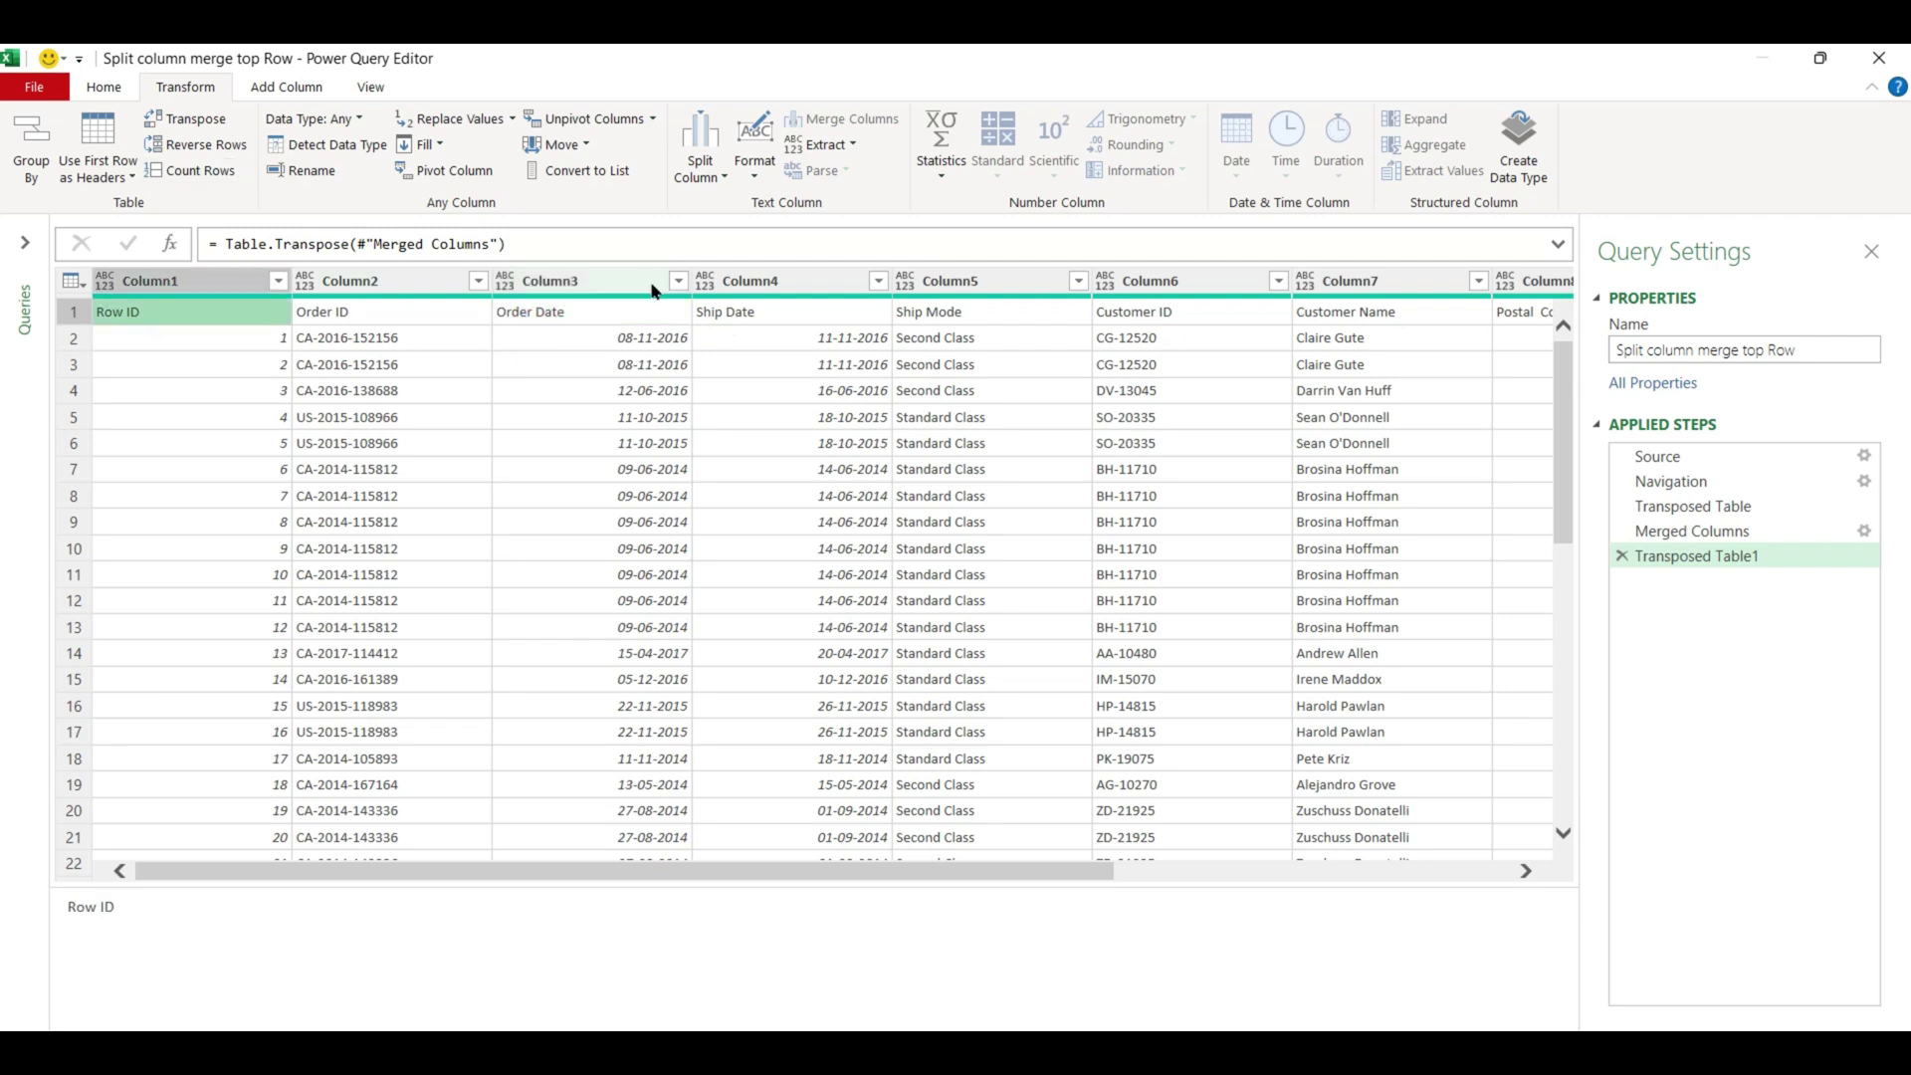
# - Use the first row as headers and look through the columns up to Product Name ID
pyautogui.click(105, 89)
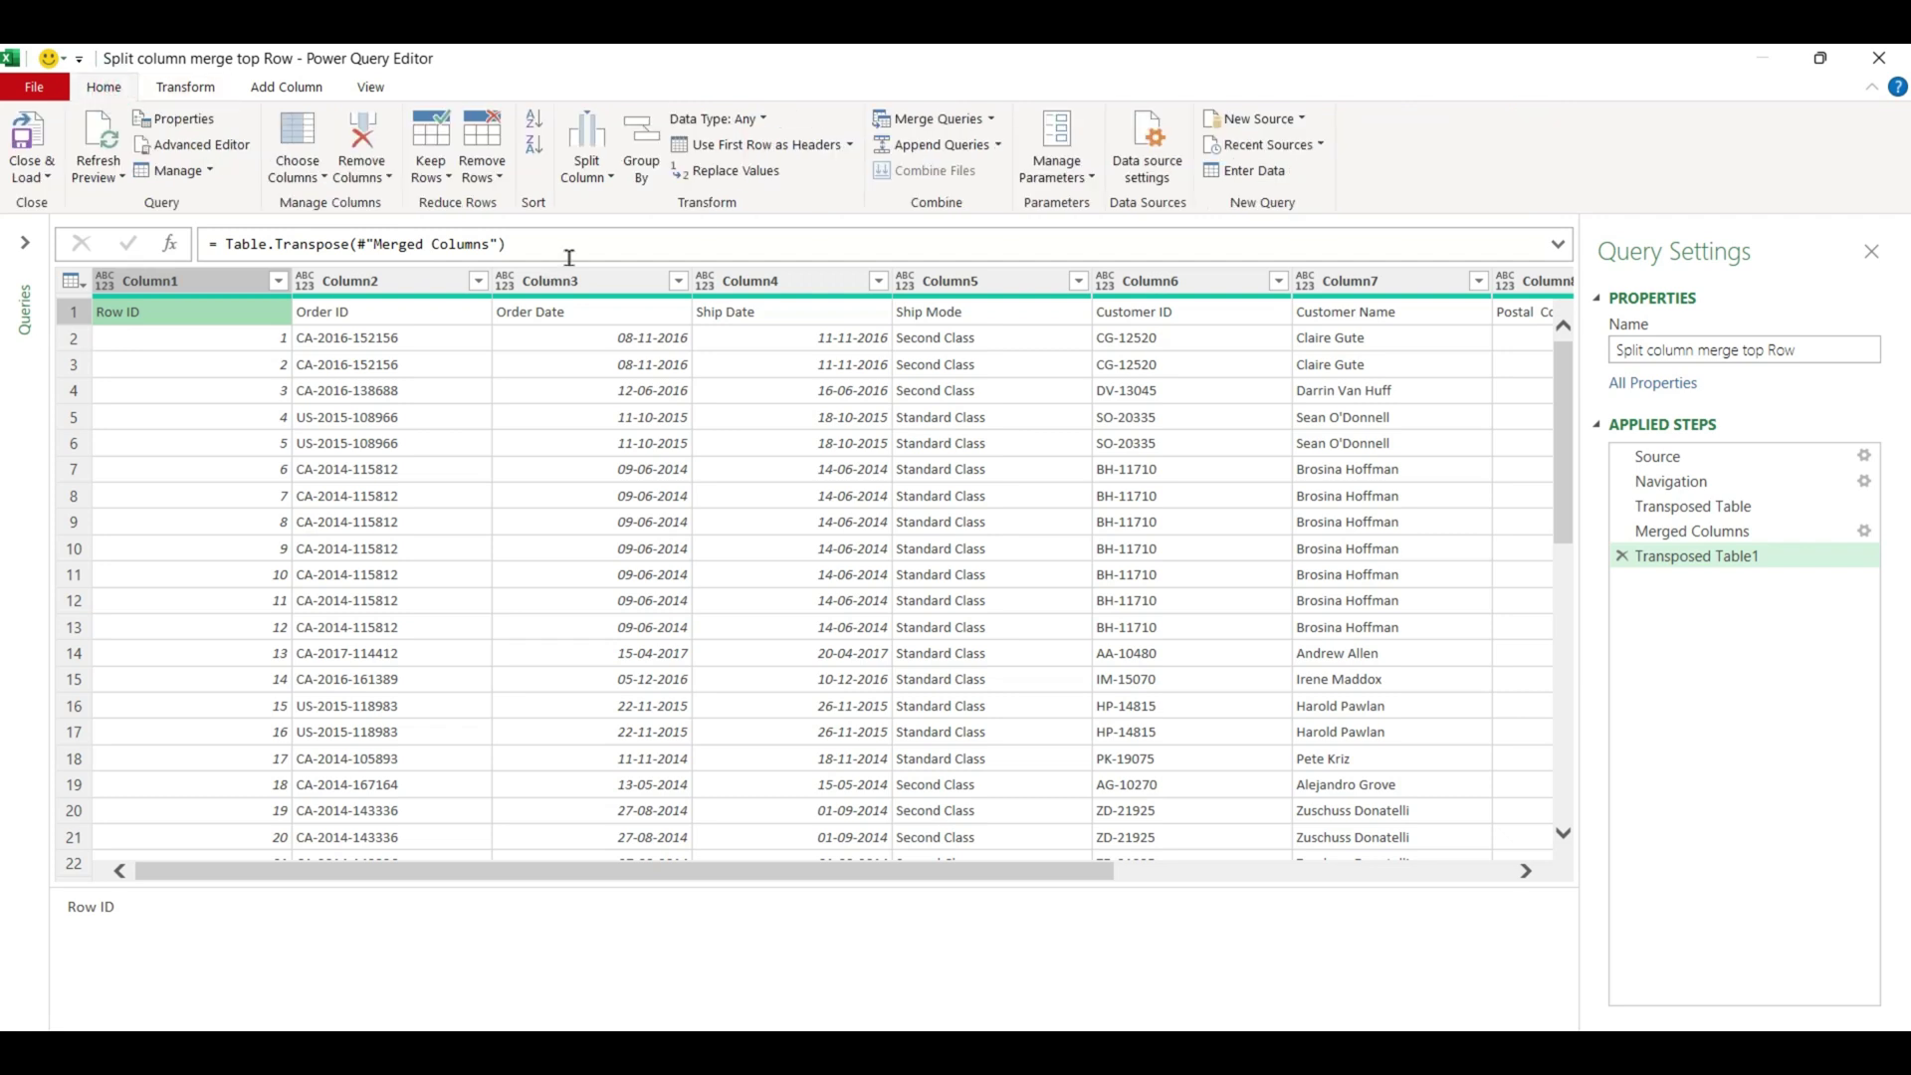
pyautogui.click(852, 147)
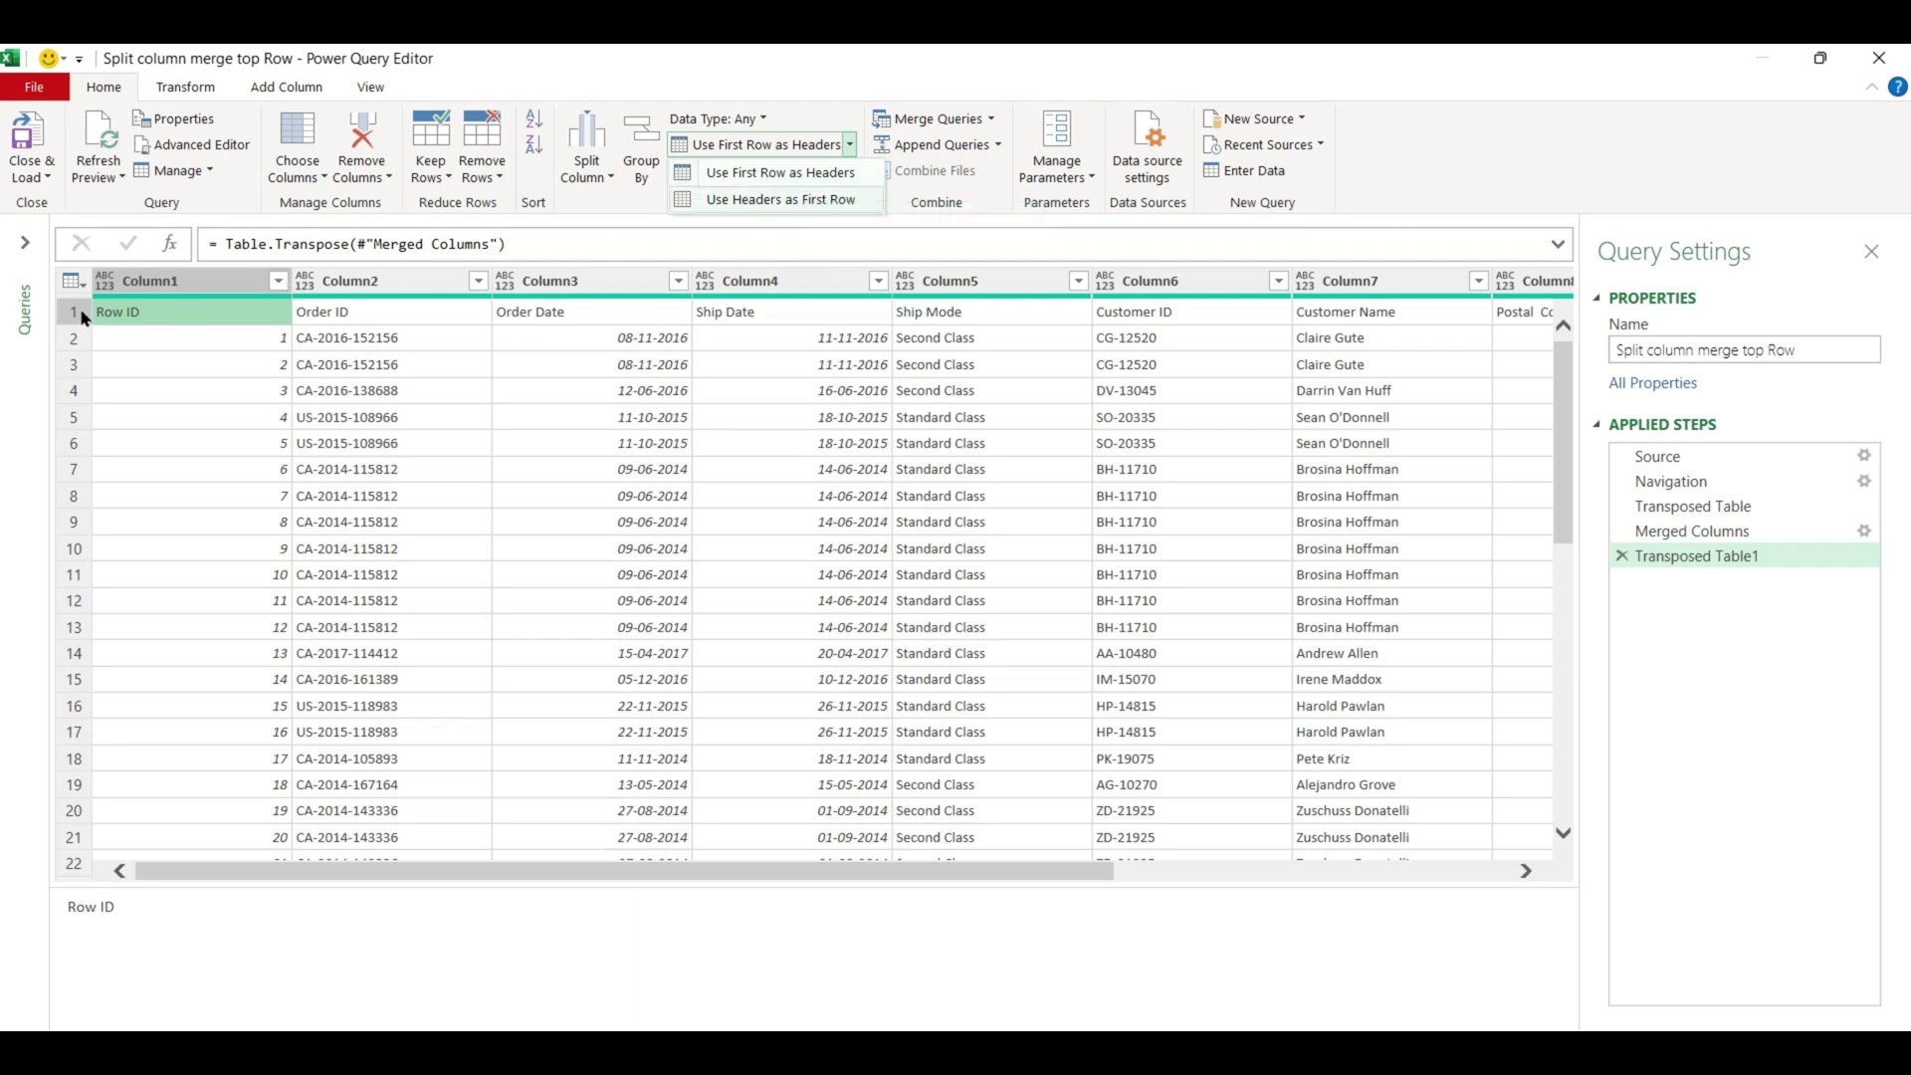
pyautogui.click(800, 175)
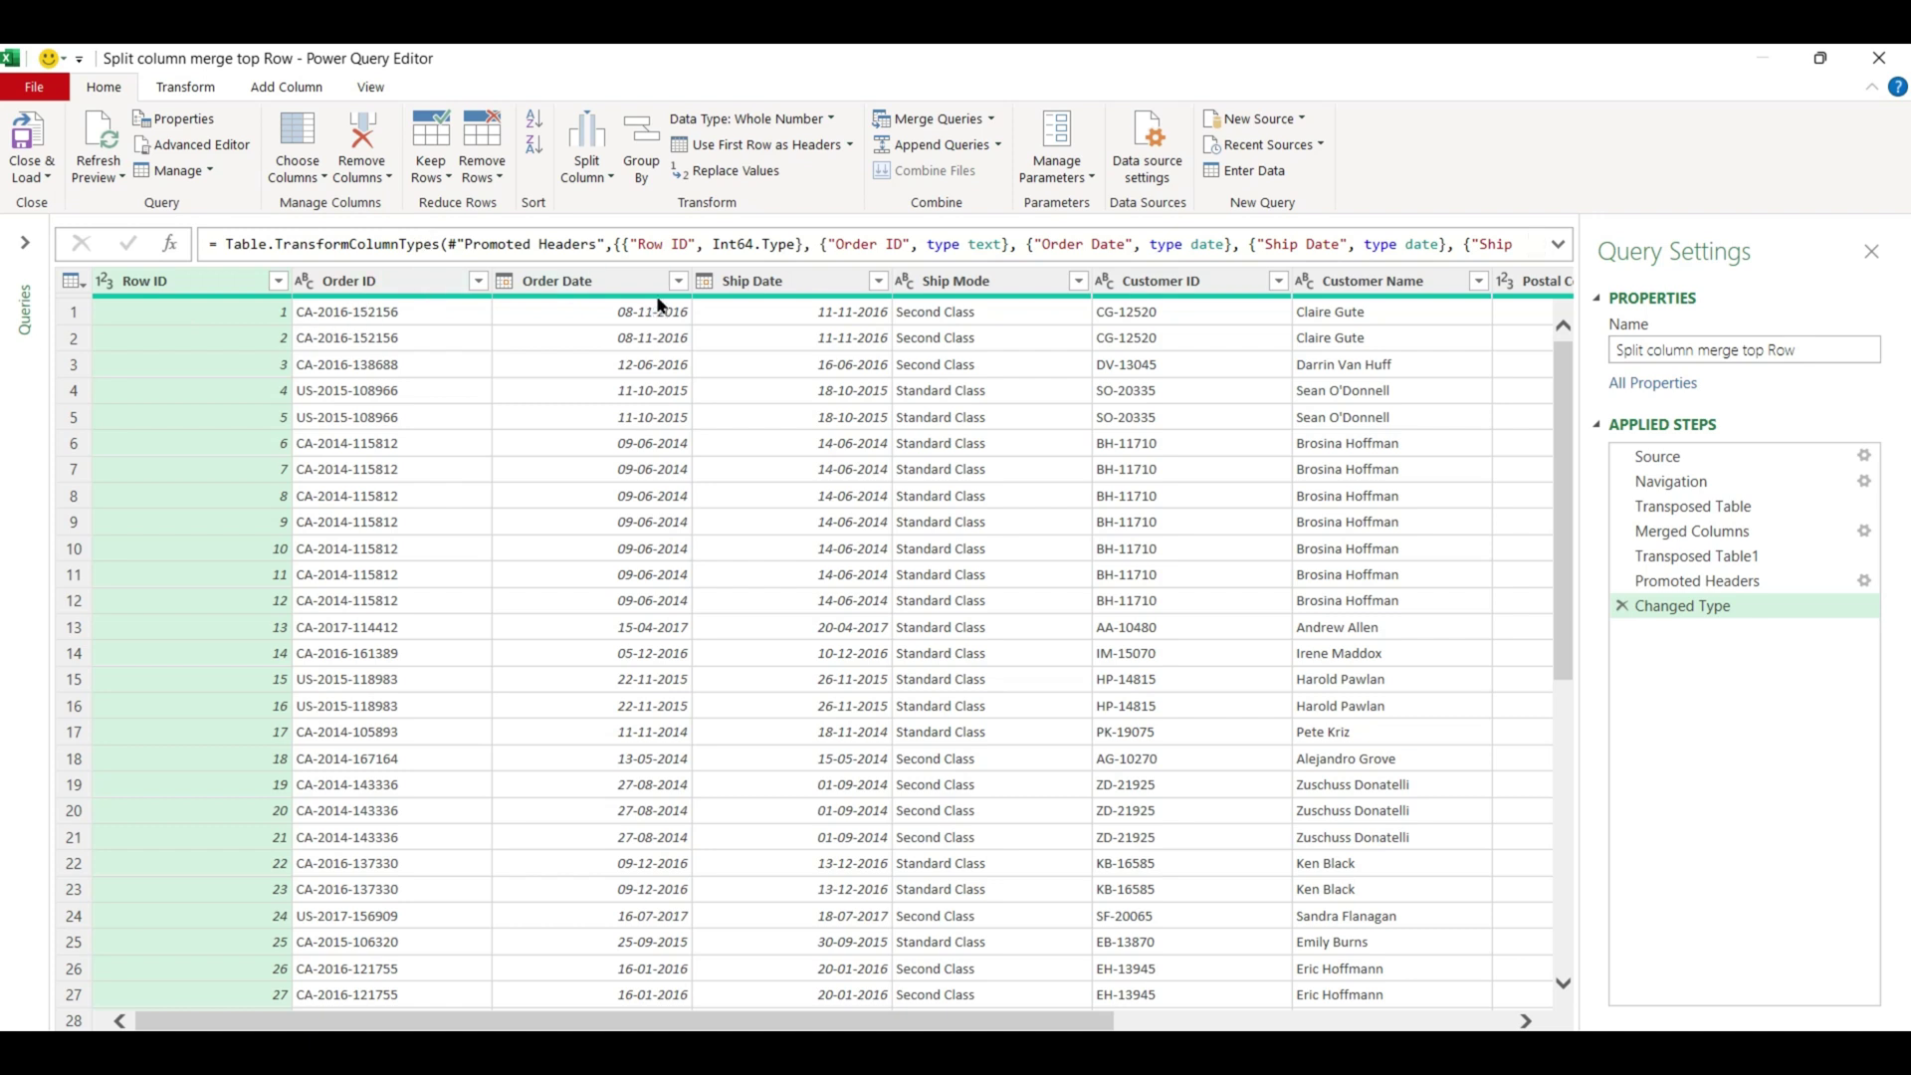
pyautogui.click(990, 280)
pyautogui.press('Right')
pyautogui.press('Right')
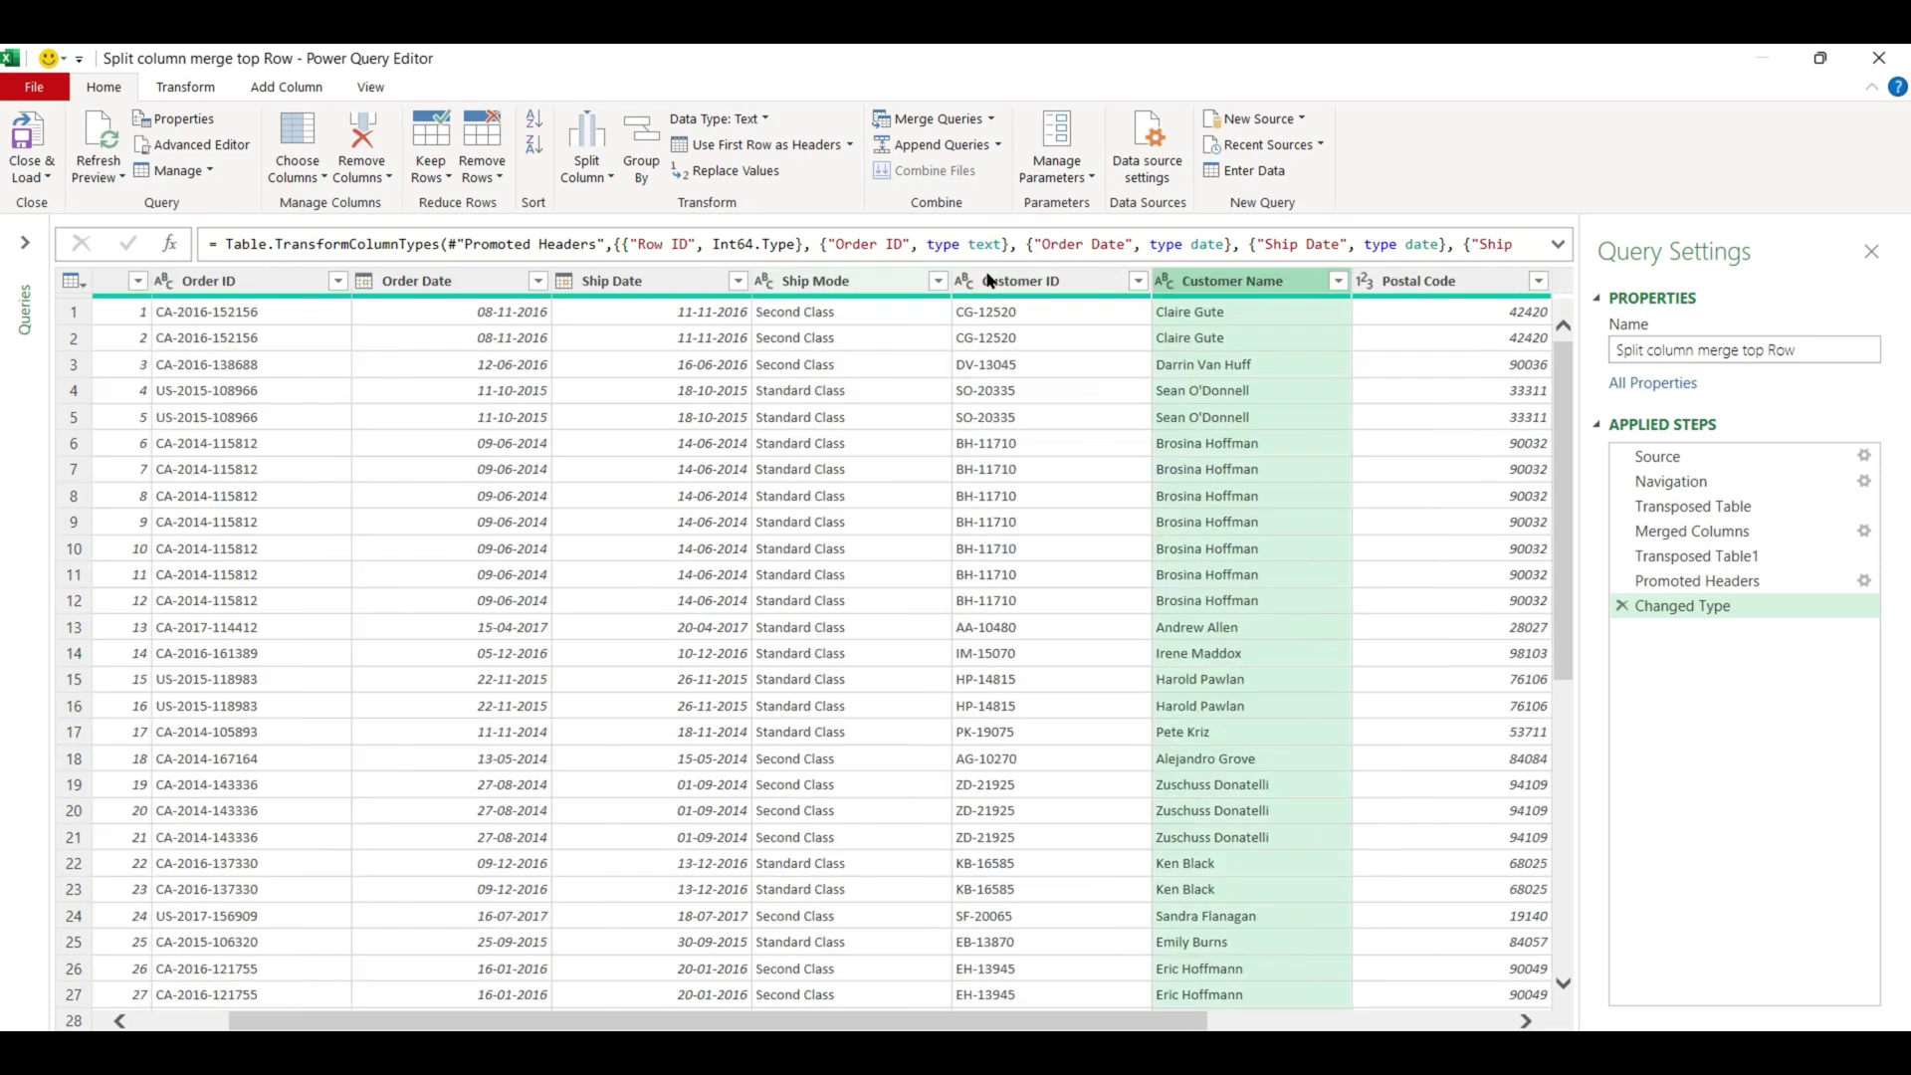
pyautogui.press('Right')
pyautogui.press('Right')
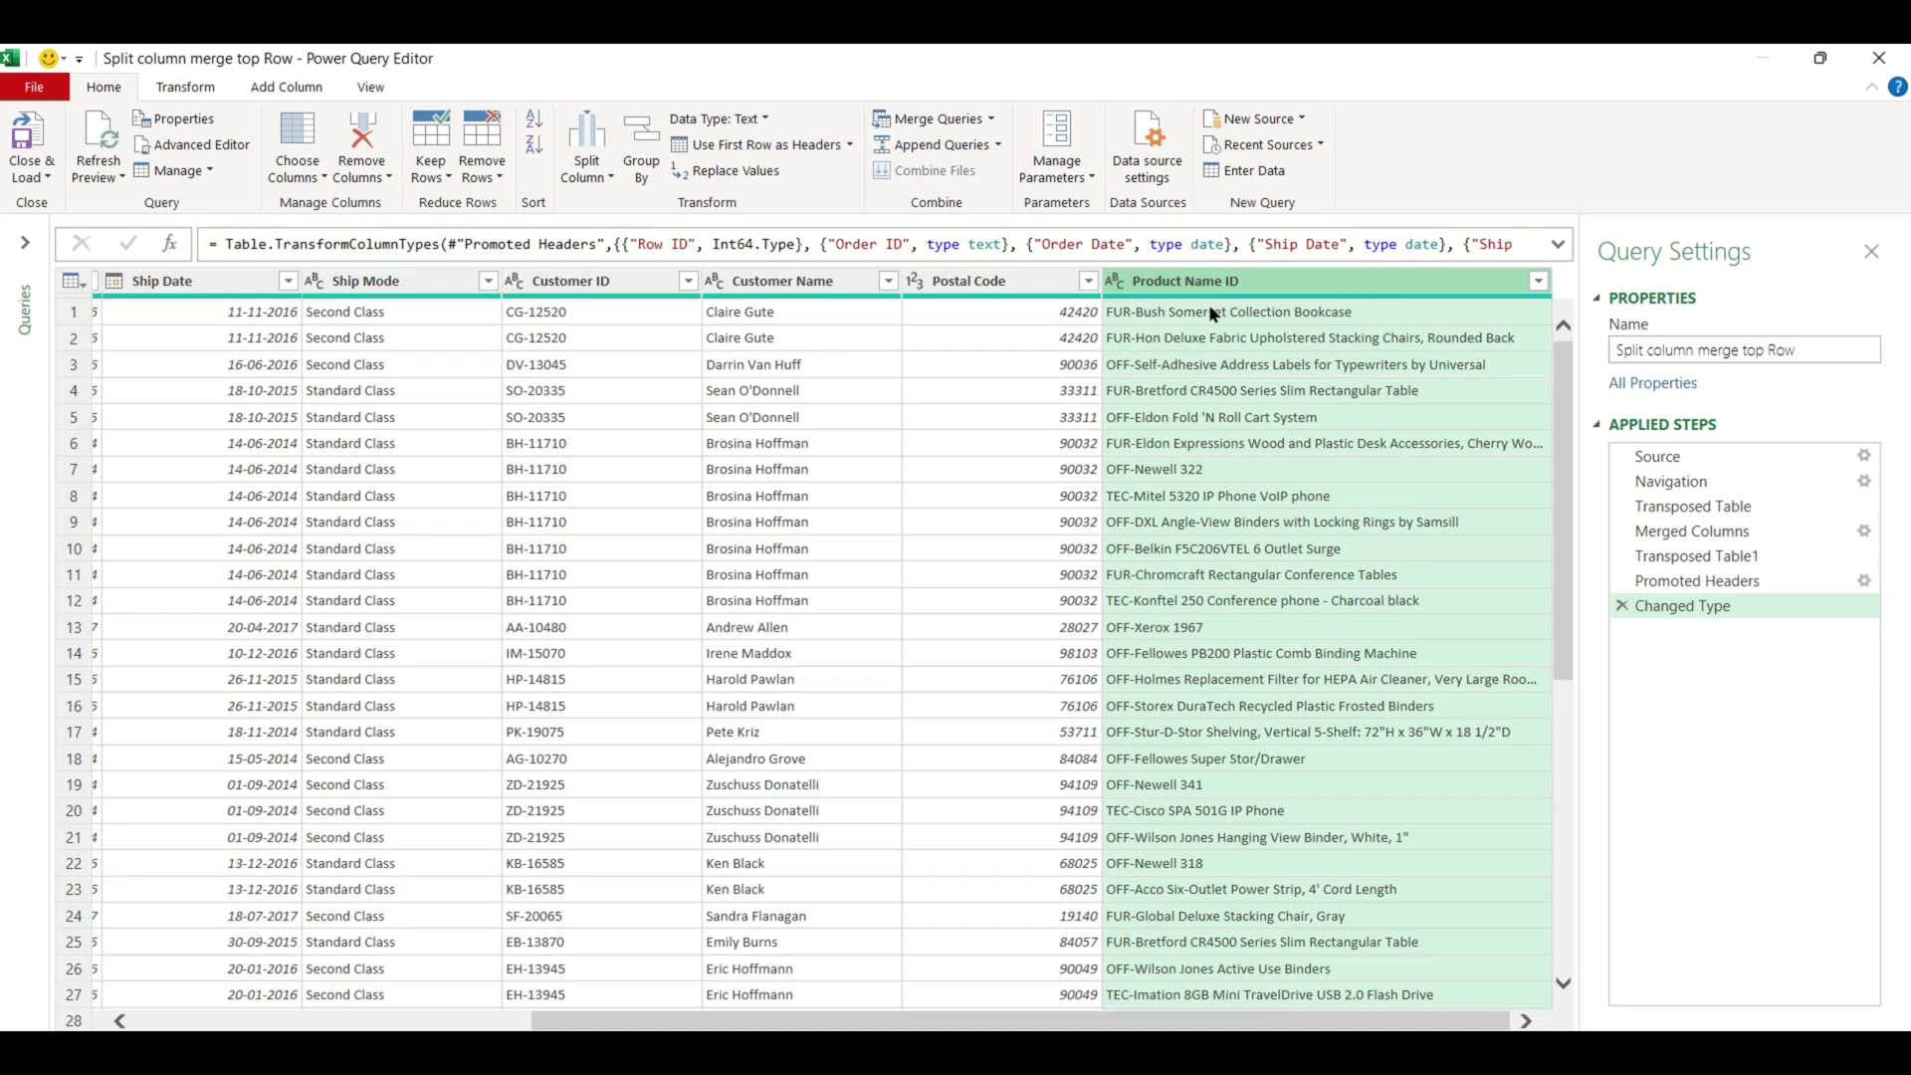
# - Split the Product Name ID column by a custom hyphen delimiter at each occurrence
pyautogui.click(1107, 313)
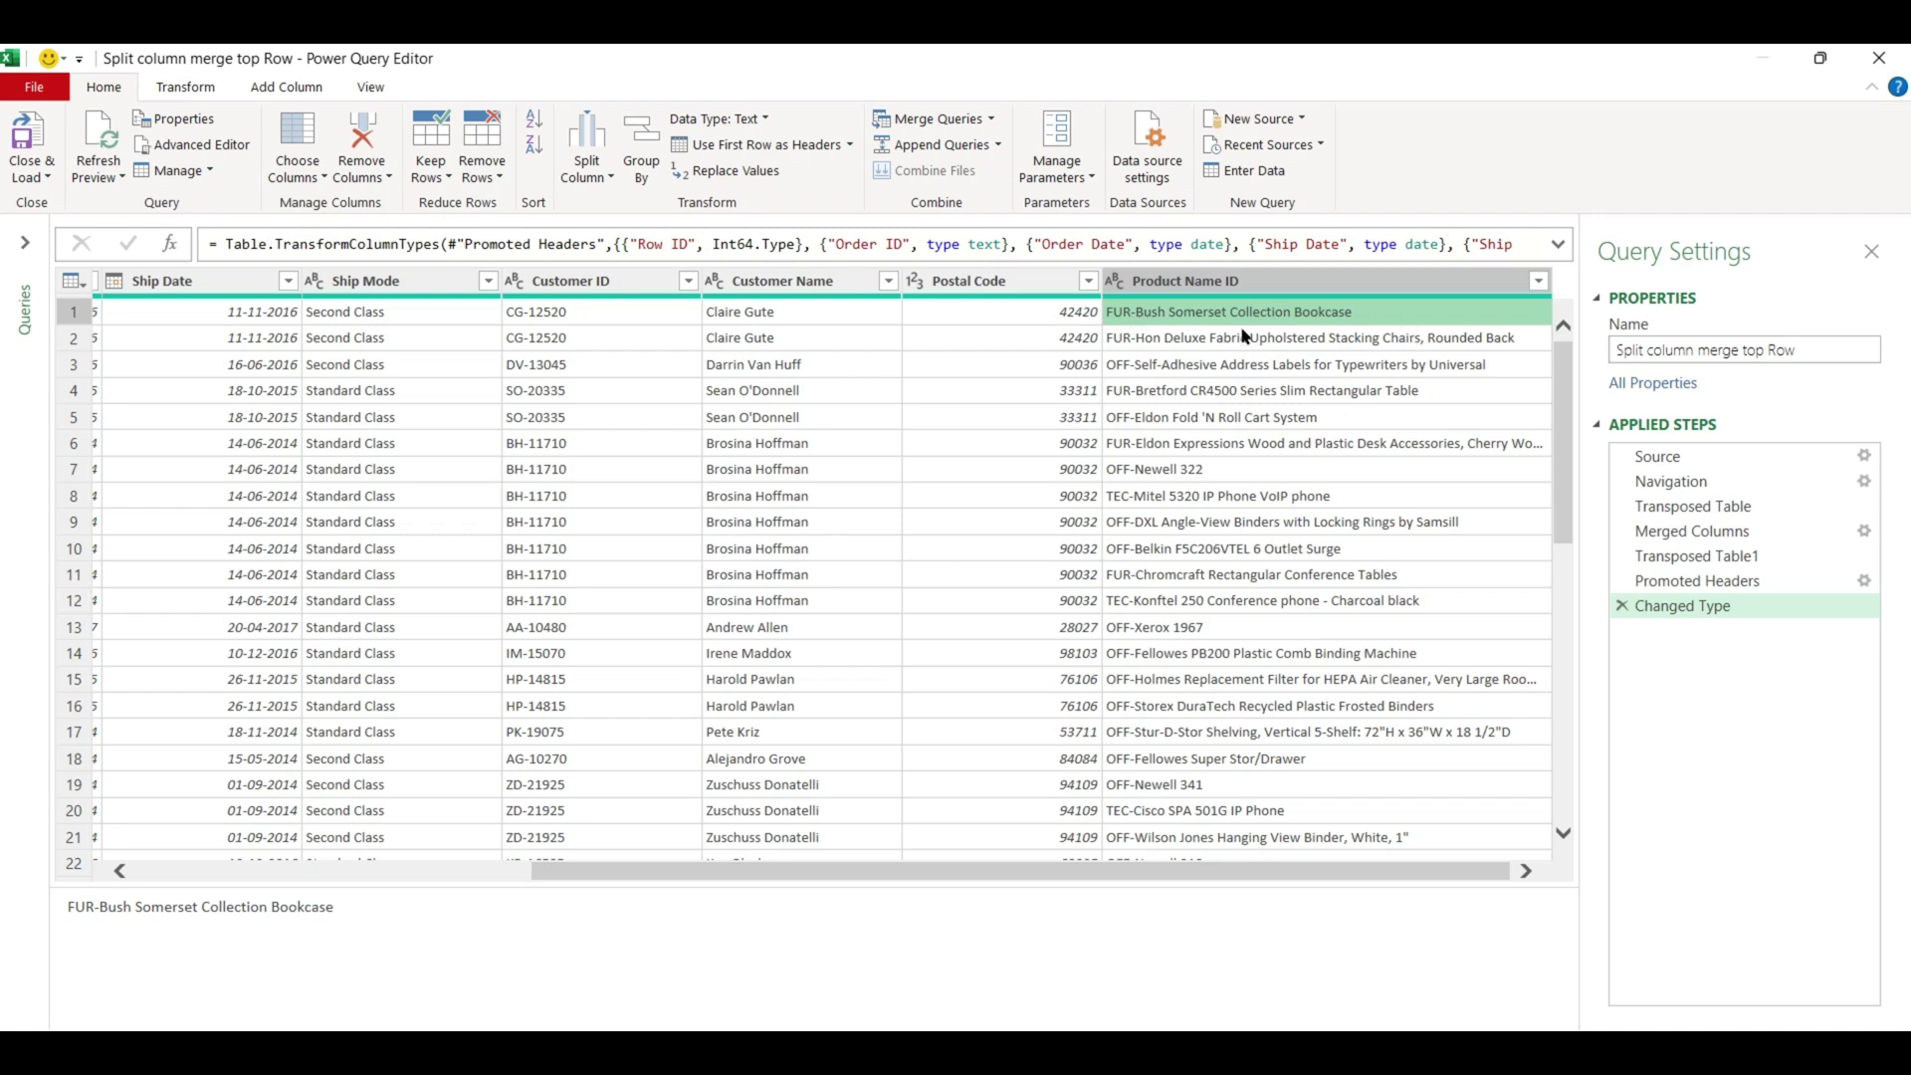
pyautogui.click(1246, 278)
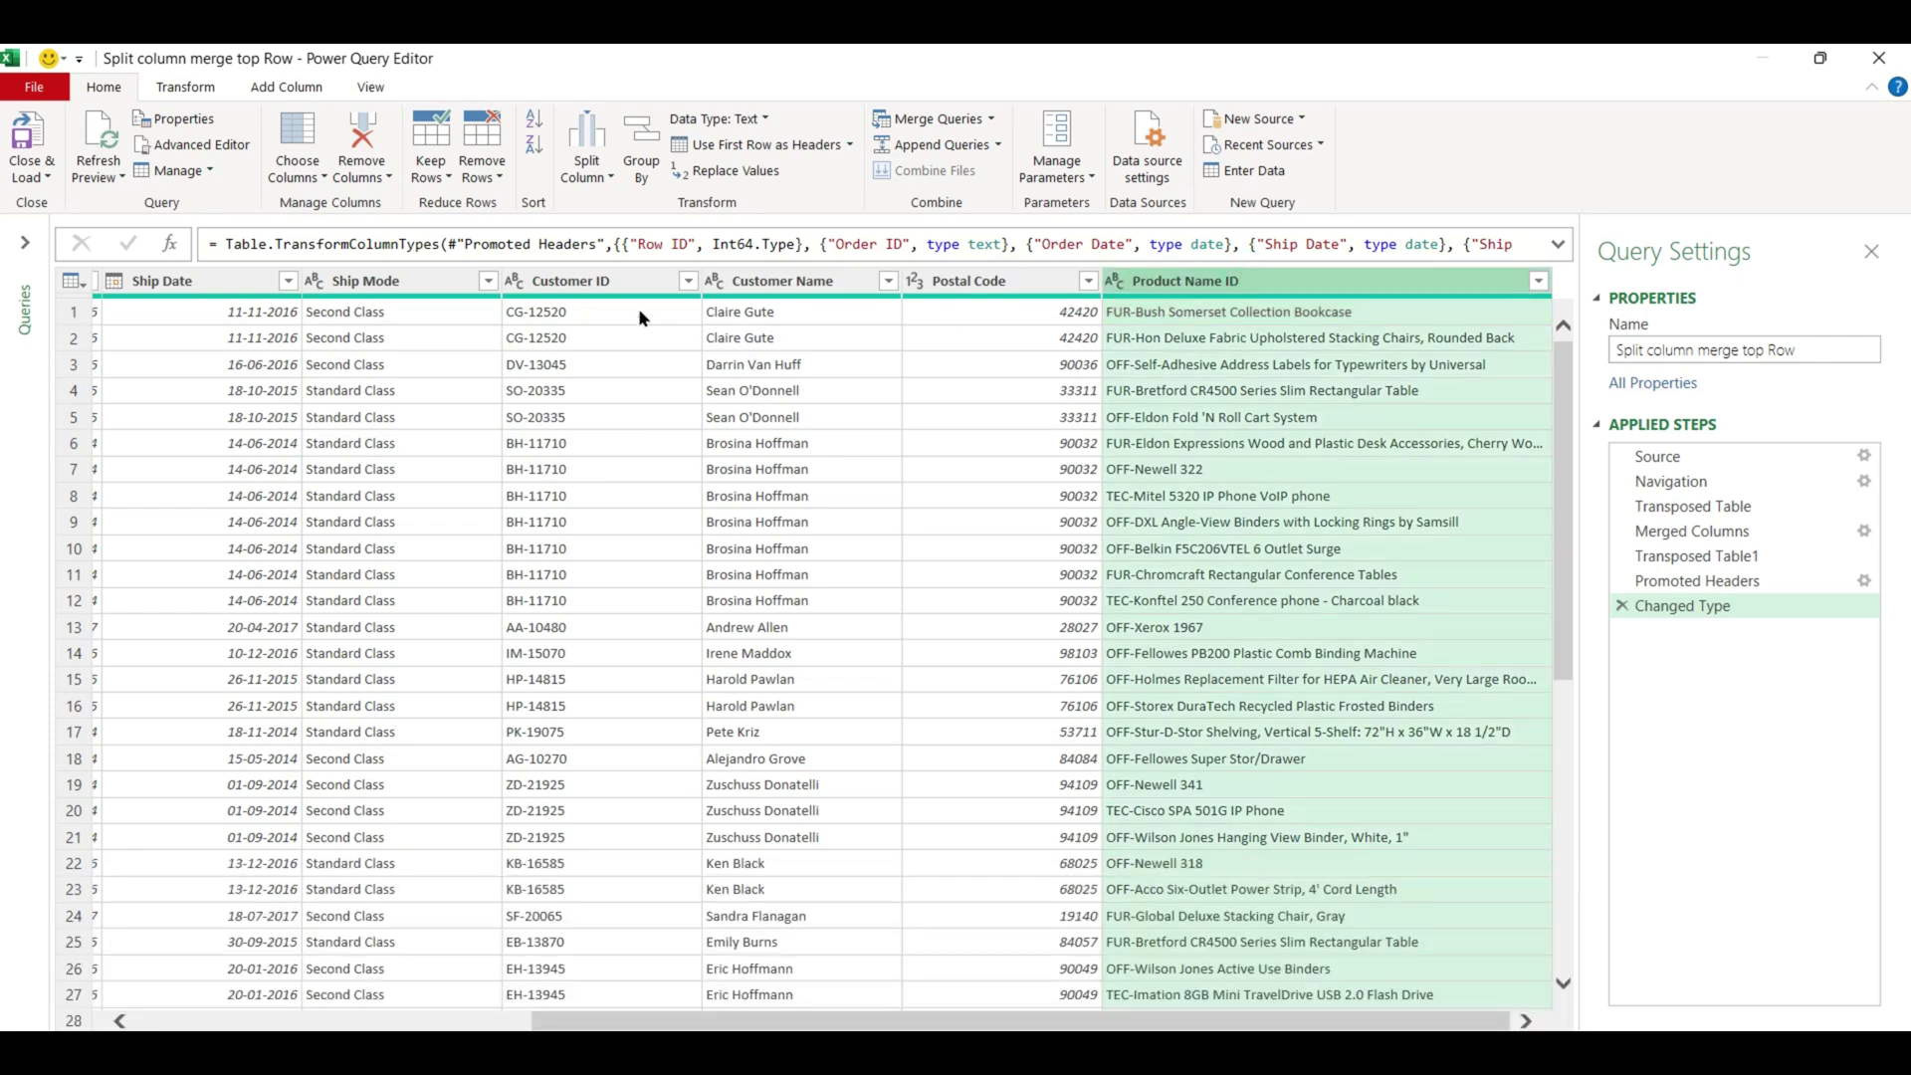
pyautogui.click(613, 176)
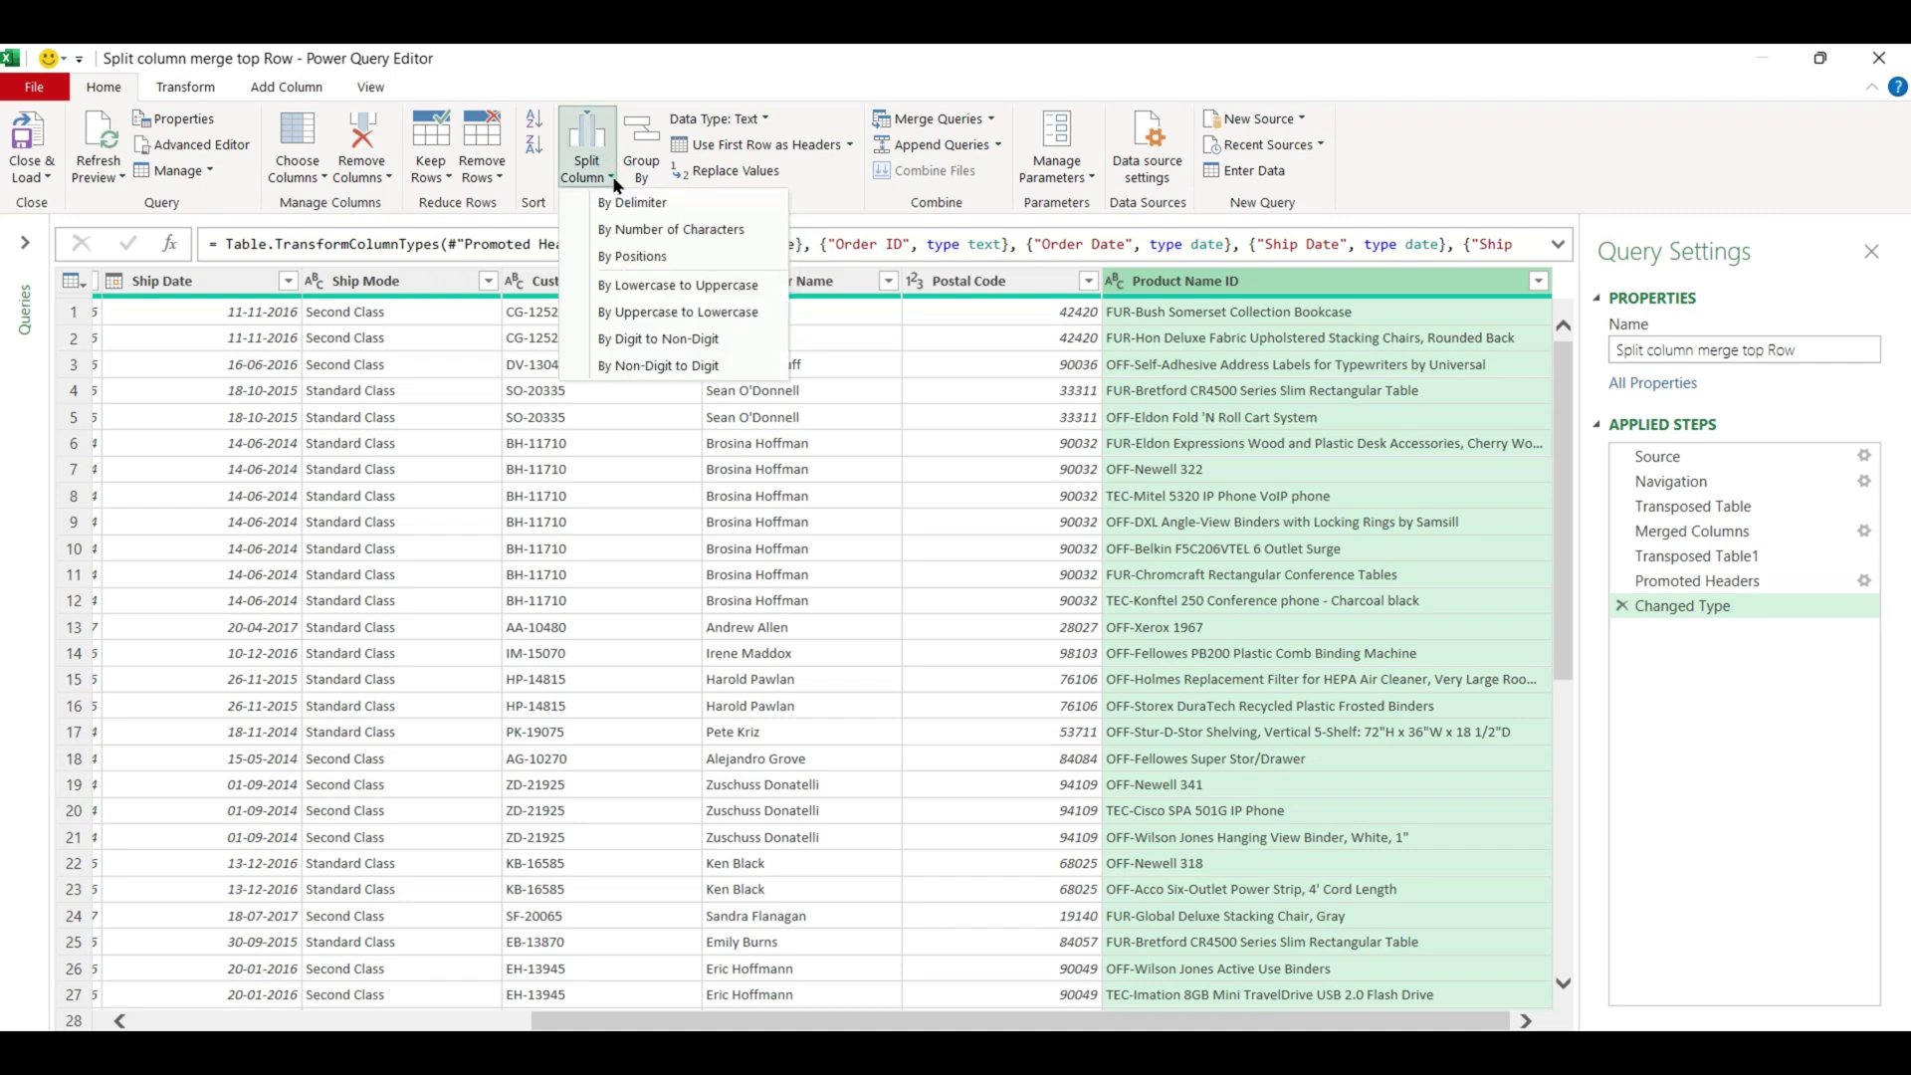
pyautogui.click(633, 202)
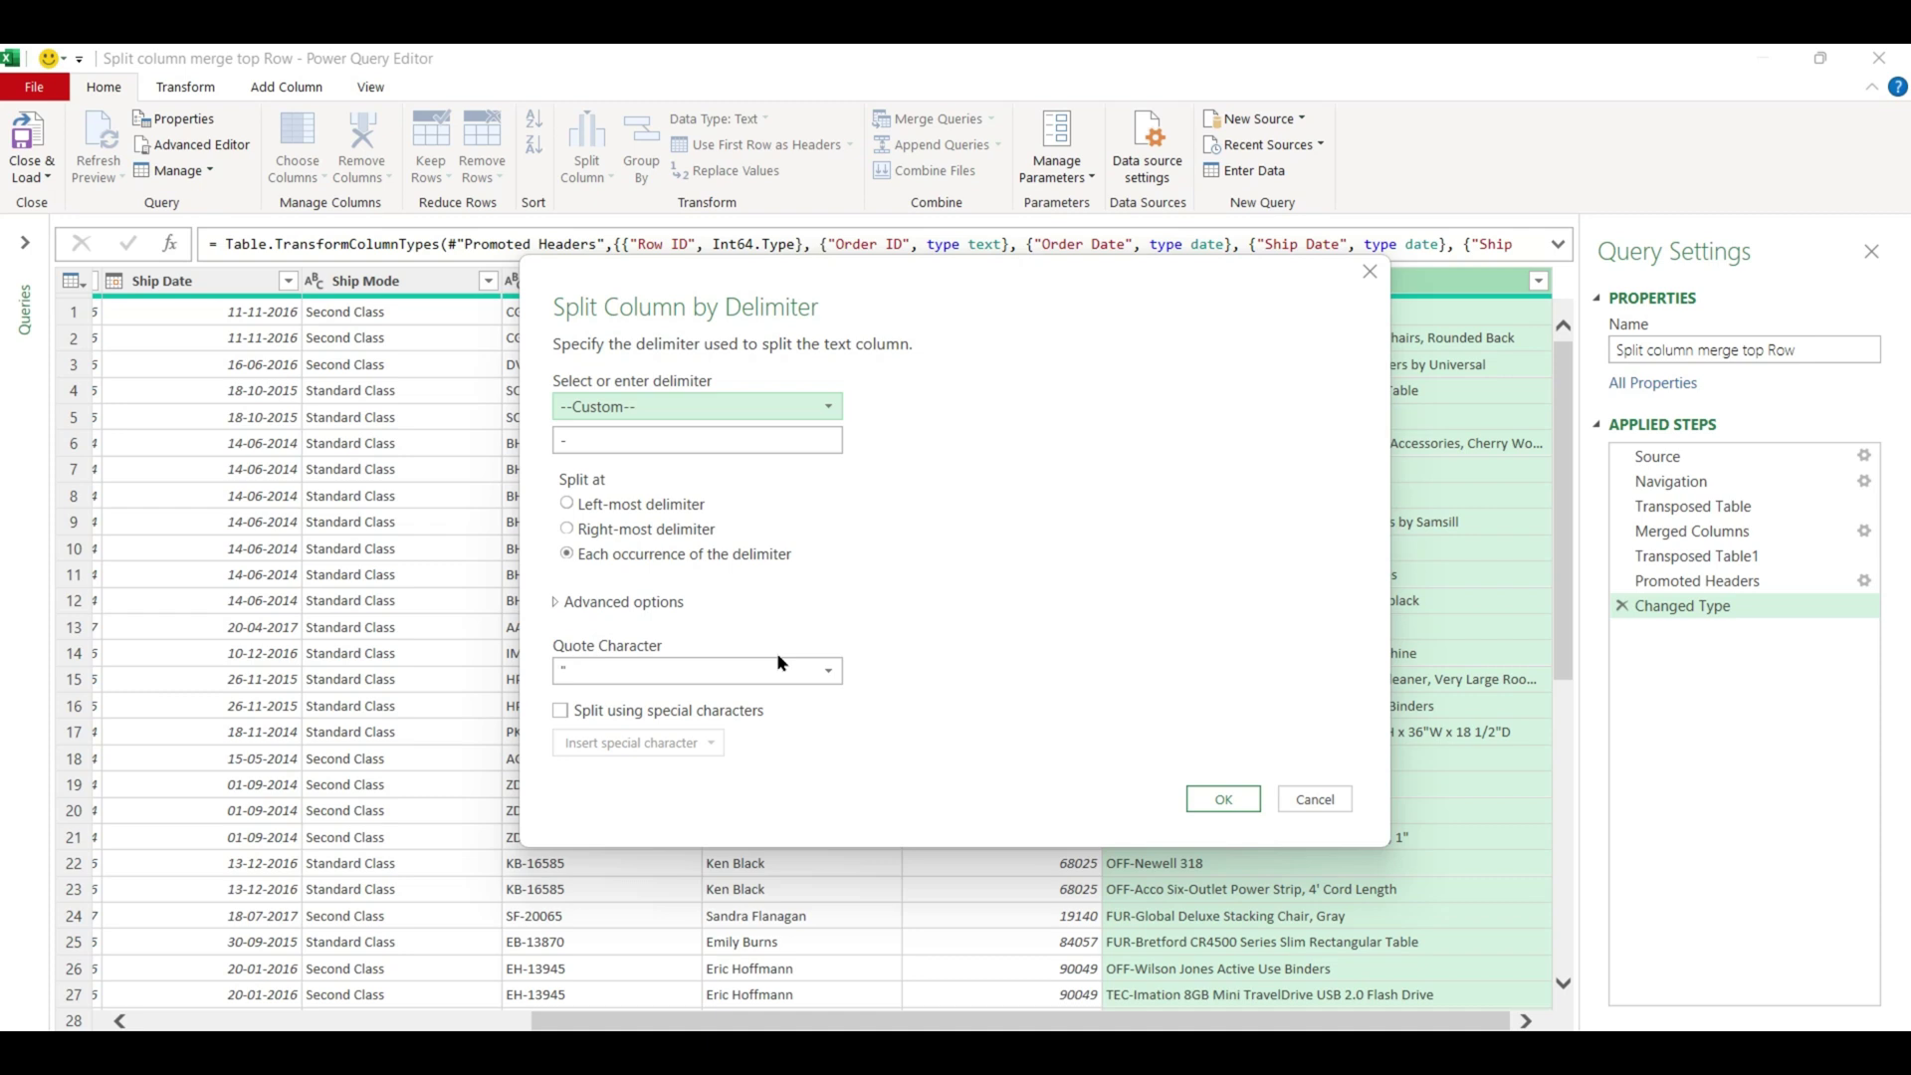
pyautogui.click(788, 405)
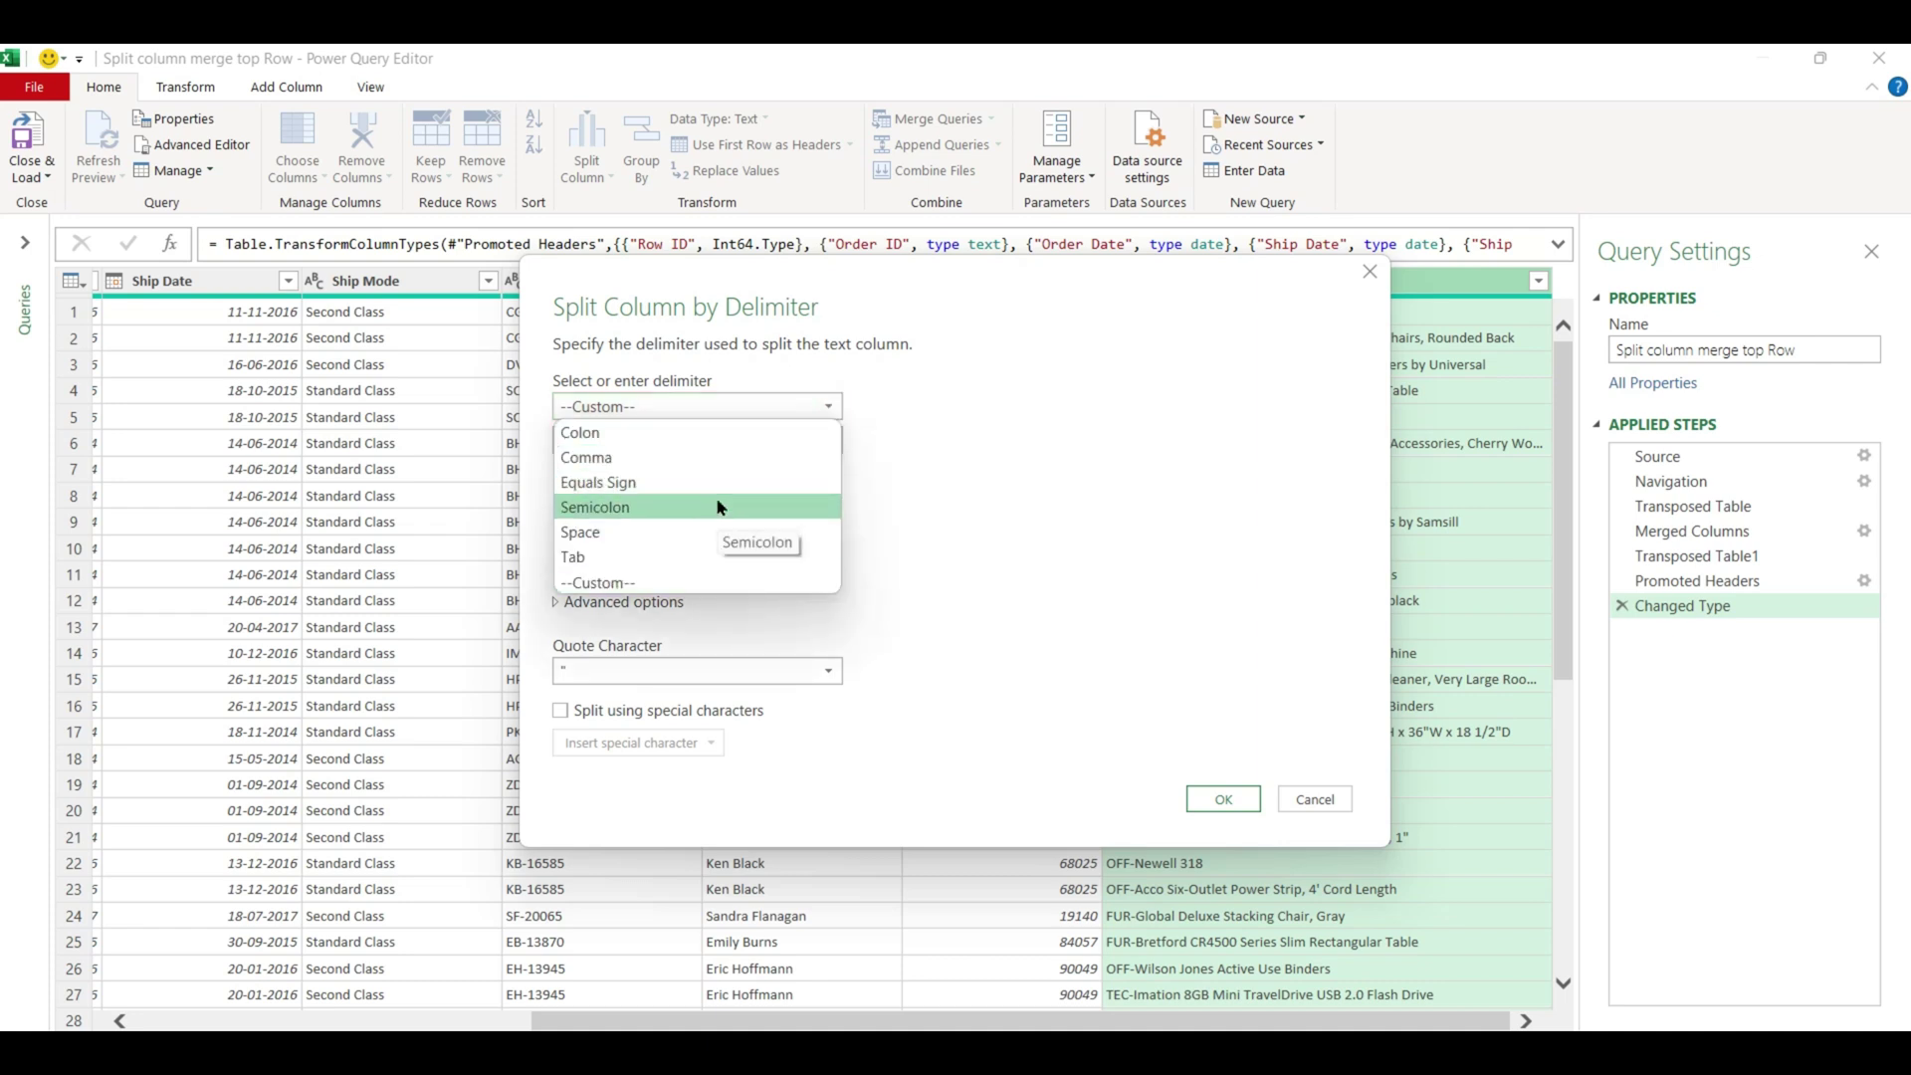
pyautogui.click(659, 578)
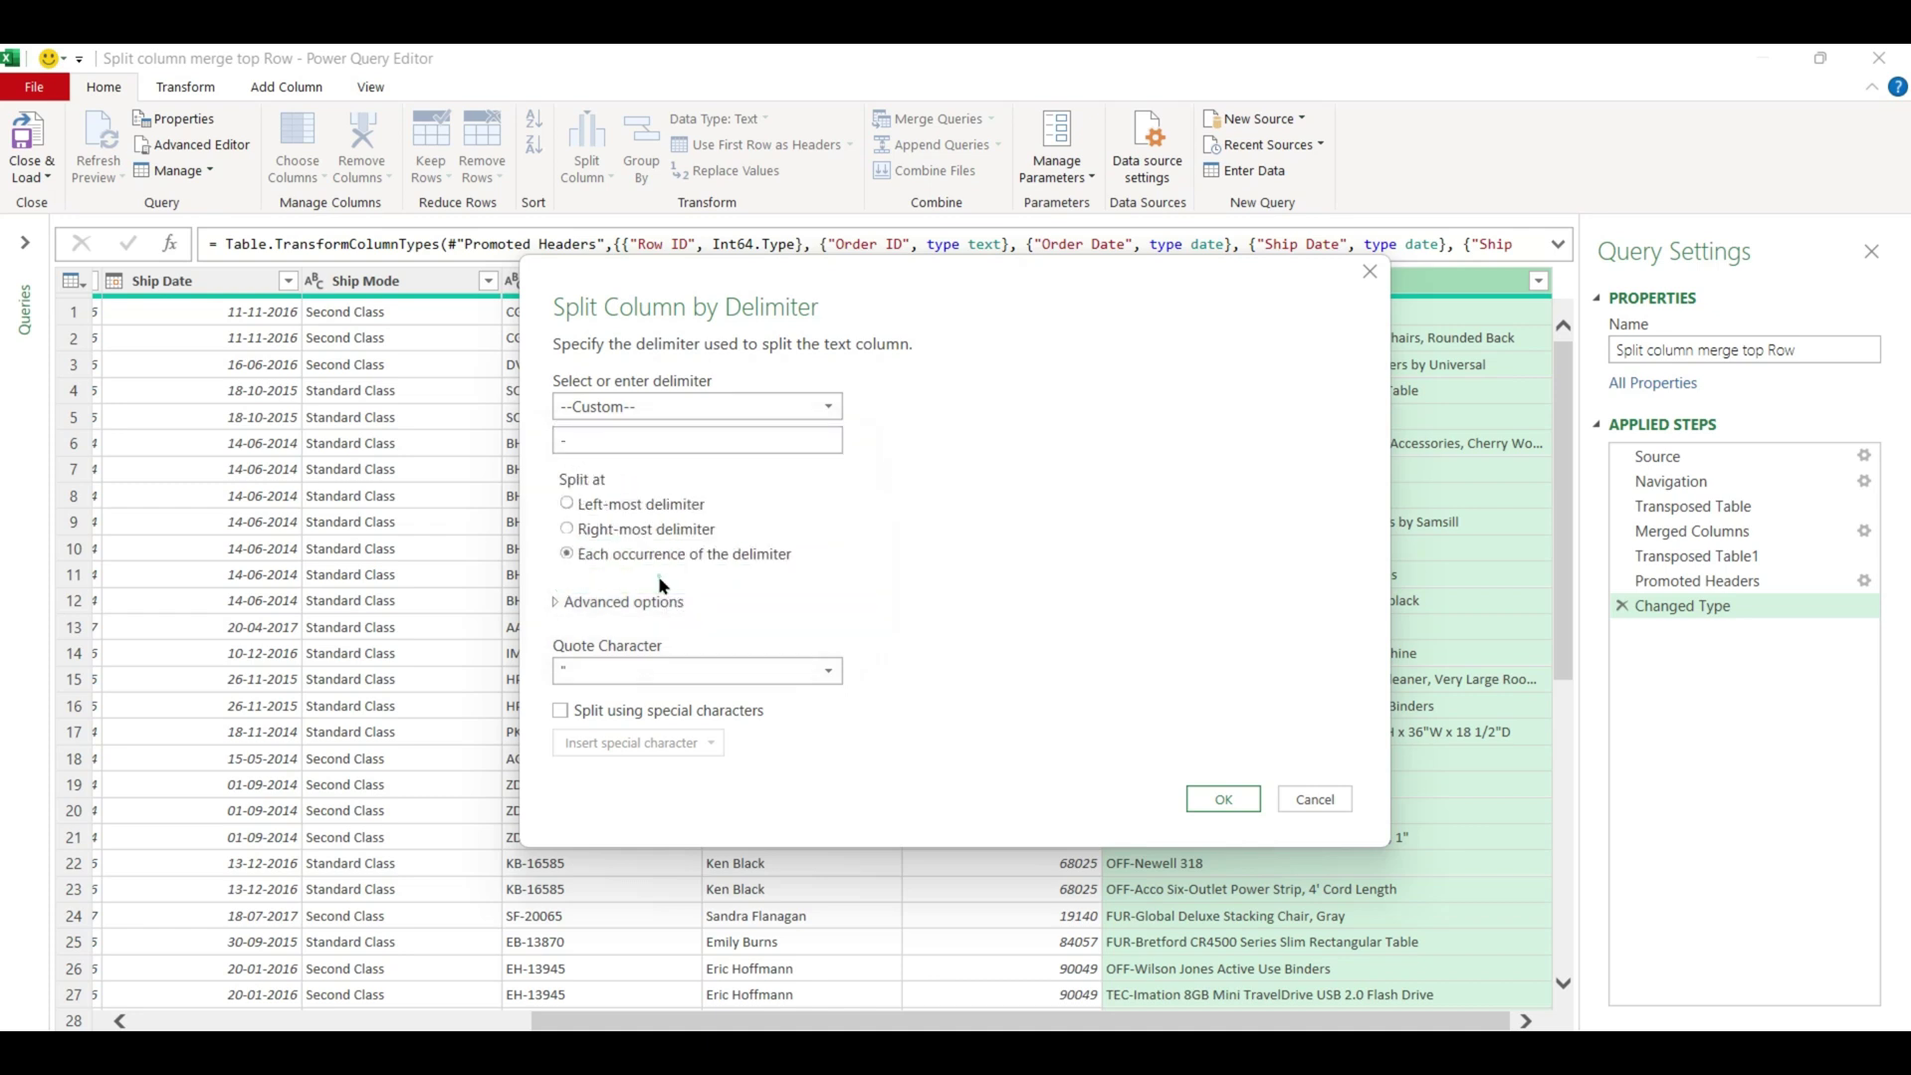
pyautogui.click(562, 441)
pyautogui.click(1224, 799)
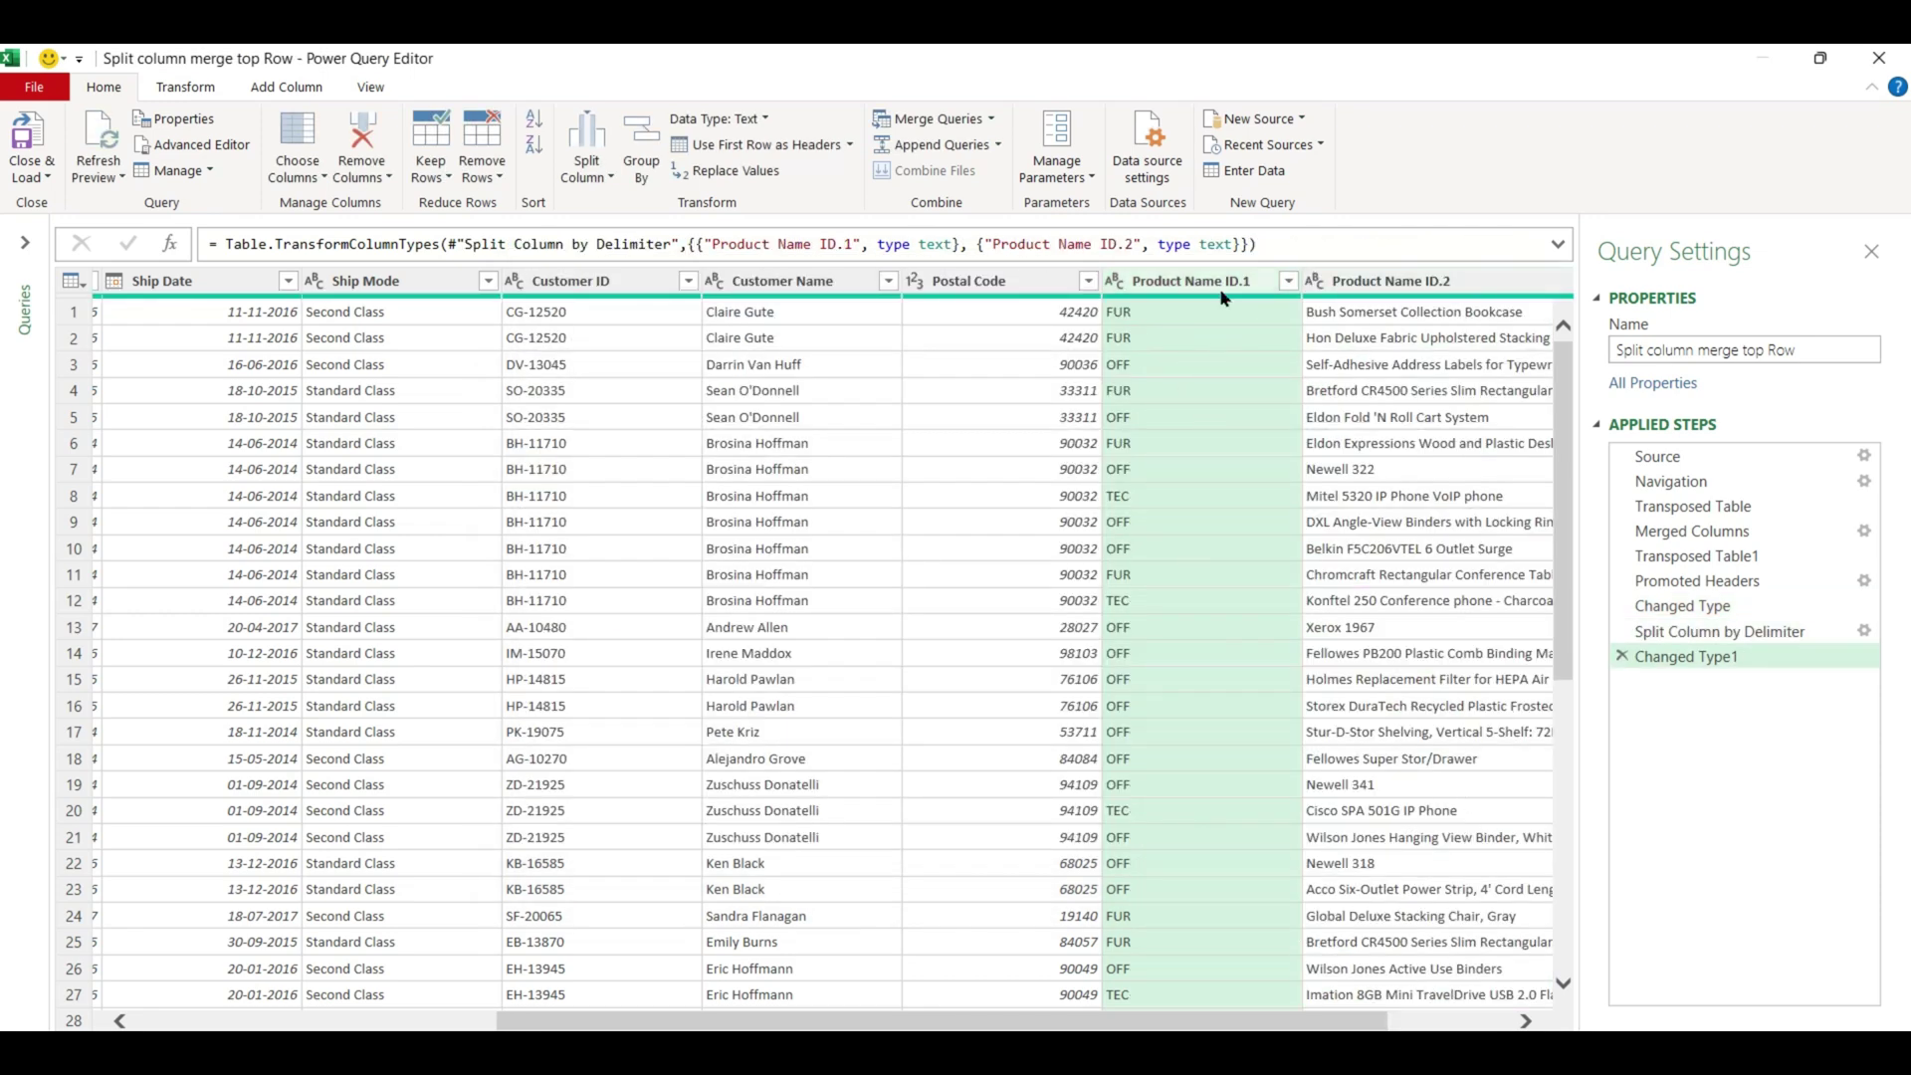
# - Rename the first split column, holding the short product codes, as Product ID
pyautogui.doubleClick(1245, 280)
pyautogui.click(1248, 280)
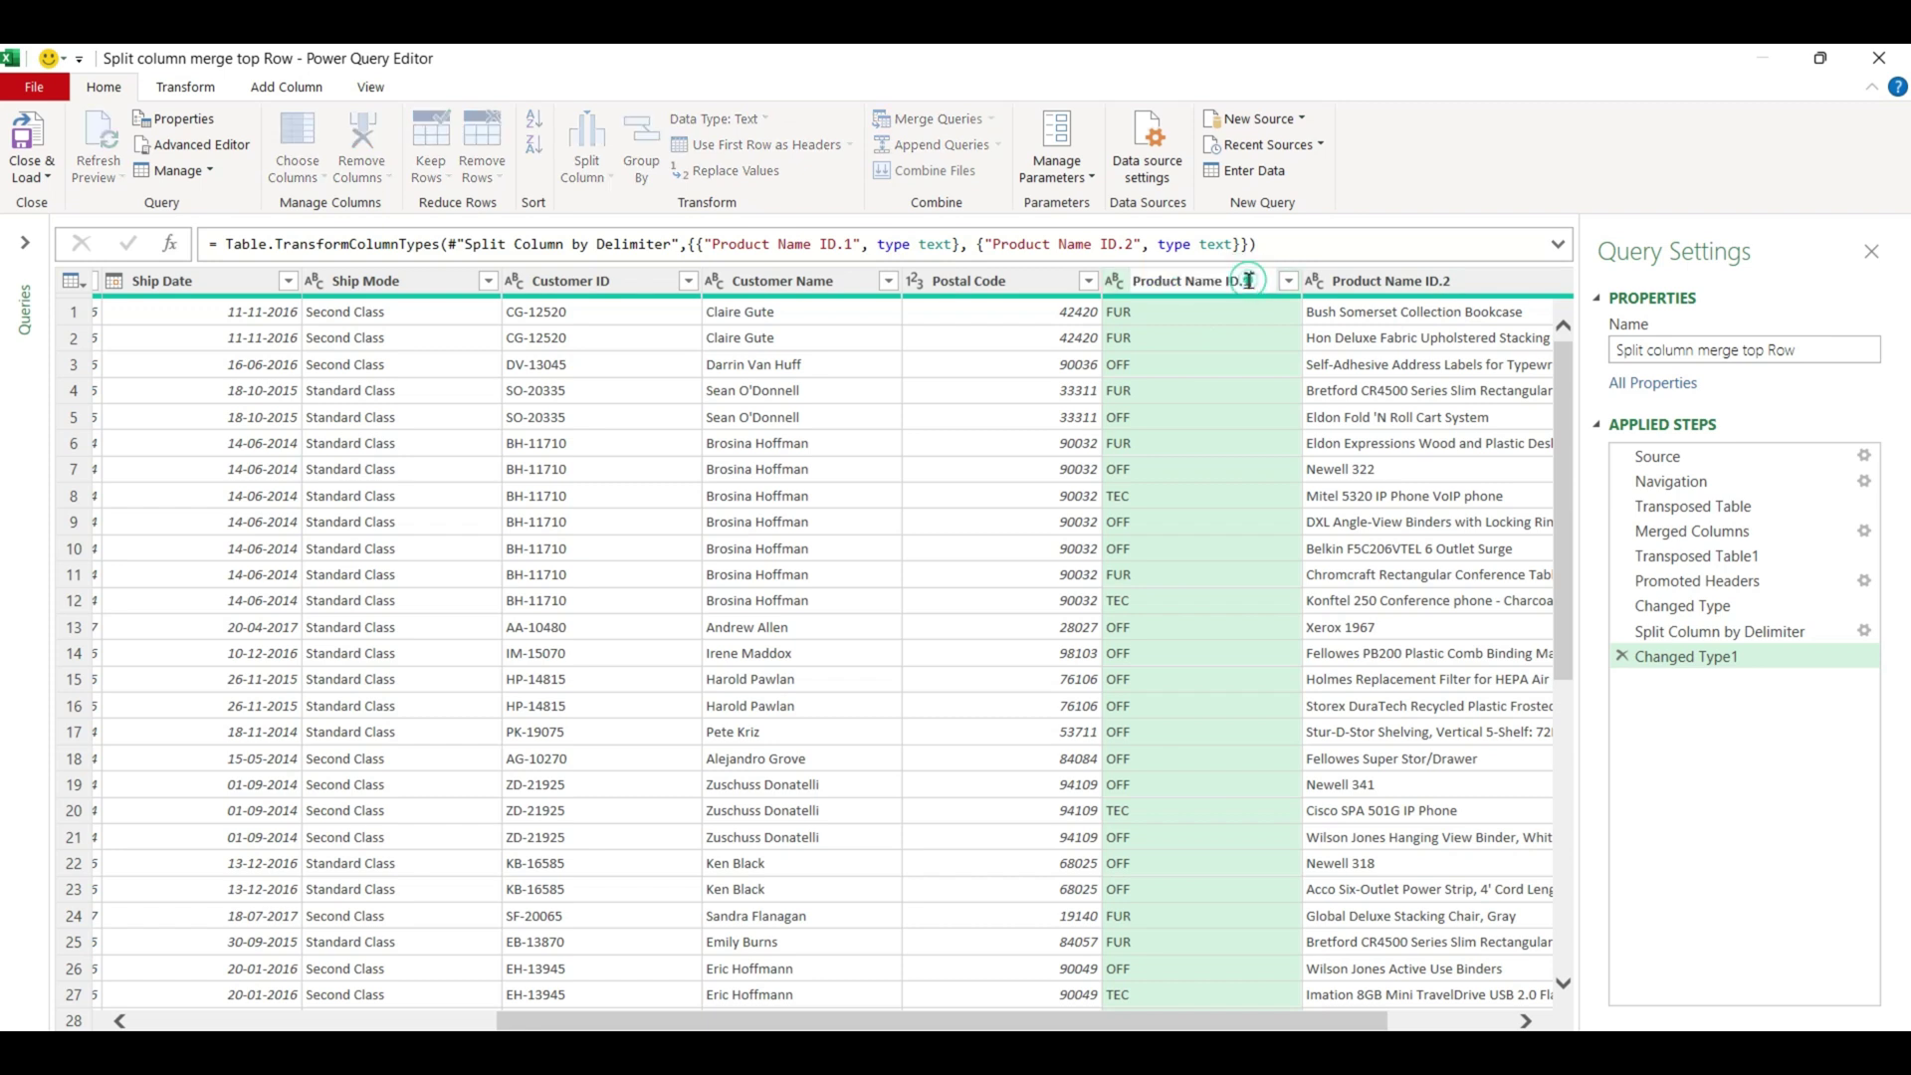
pyautogui.press('BackSpace')
pyautogui.press('BackSpace')
pyautogui.press('BackSpace')
pyautogui.press('BackSpace')
pyautogui.press('BackSpace')
pyautogui.press('BackSpace')
pyautogui.press('BackSpace')
pyautogui.press('BackSpace')
pyautogui.press('BackSpace')
pyautogui.press('BackSpace')
pyautogui.press('BackSpace')
pyautogui.press('BackSpace')
pyautogui.press('BackSpace')
pyautogui.write('uct ID')
# - Rename the second split column, holding the product descriptions, as Product Name
pyautogui.doubleClick(1483, 280)
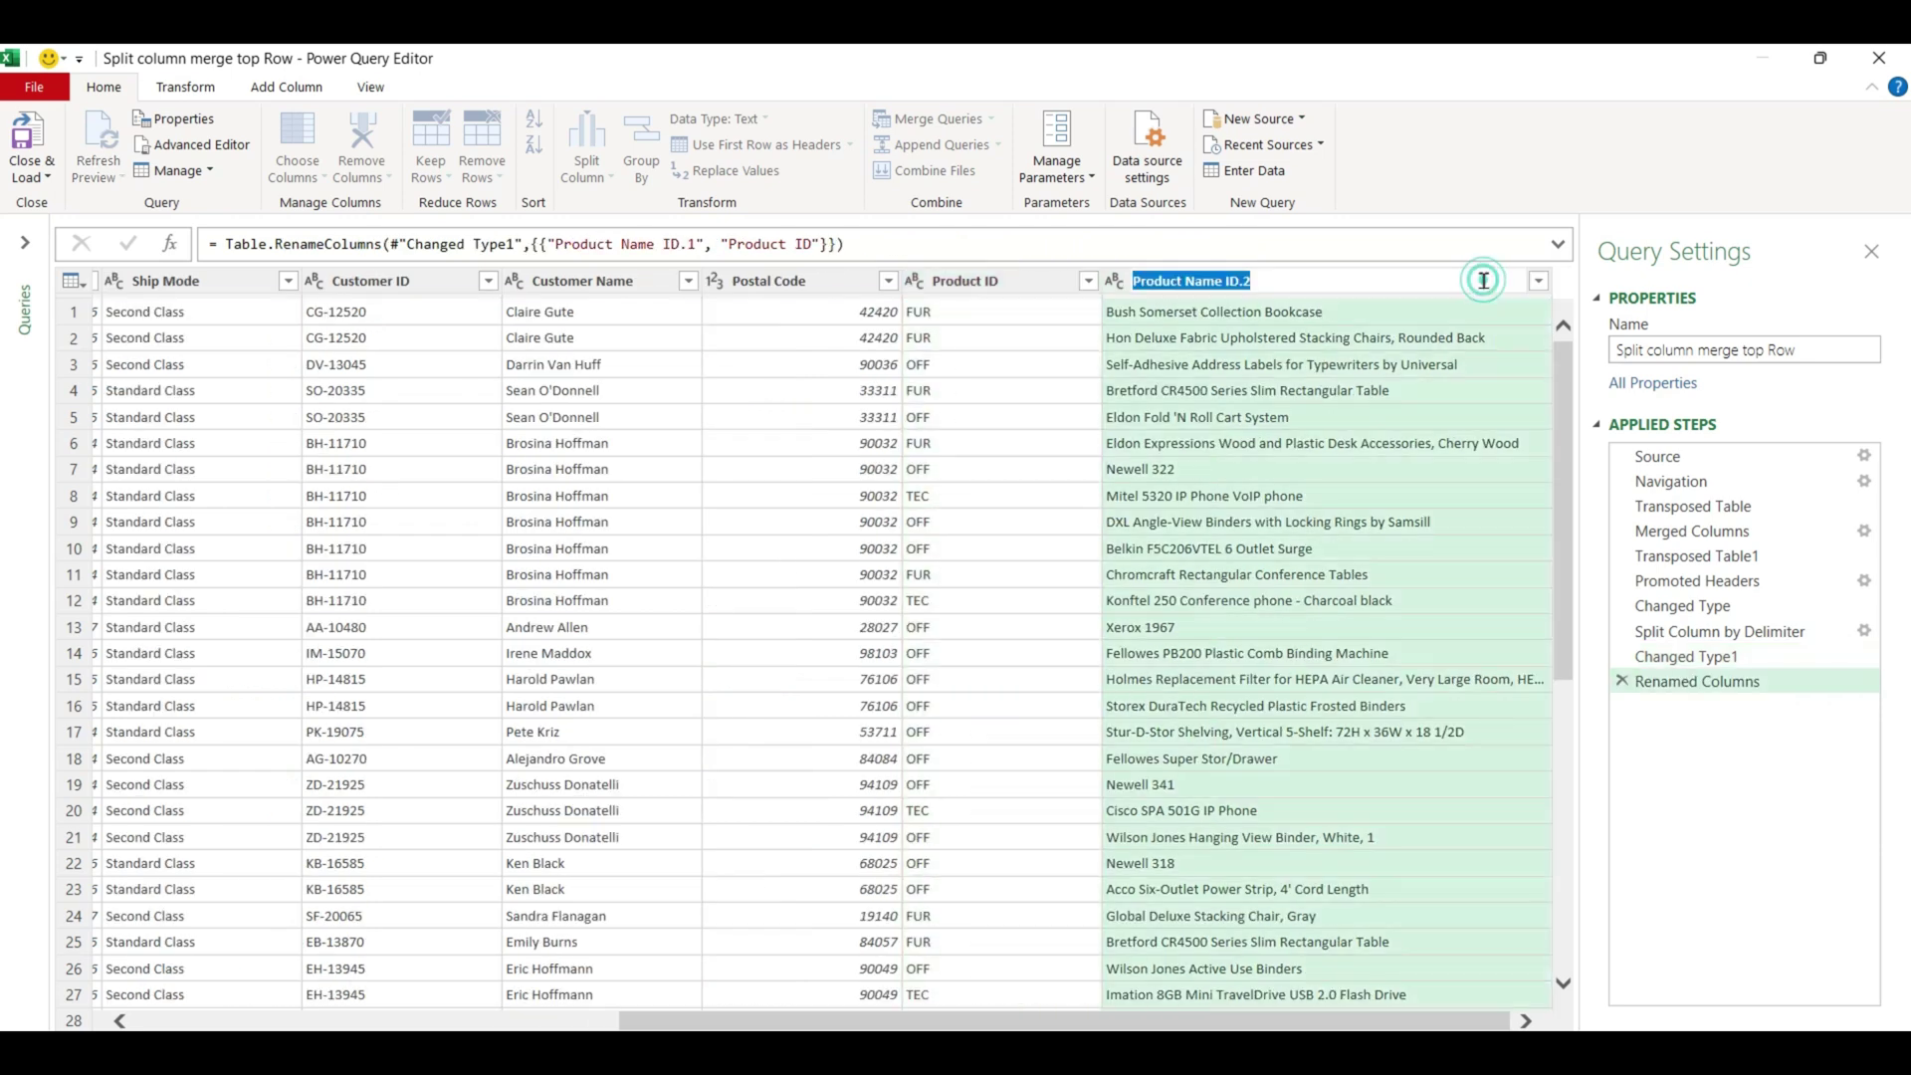
pyautogui.write('Prod')
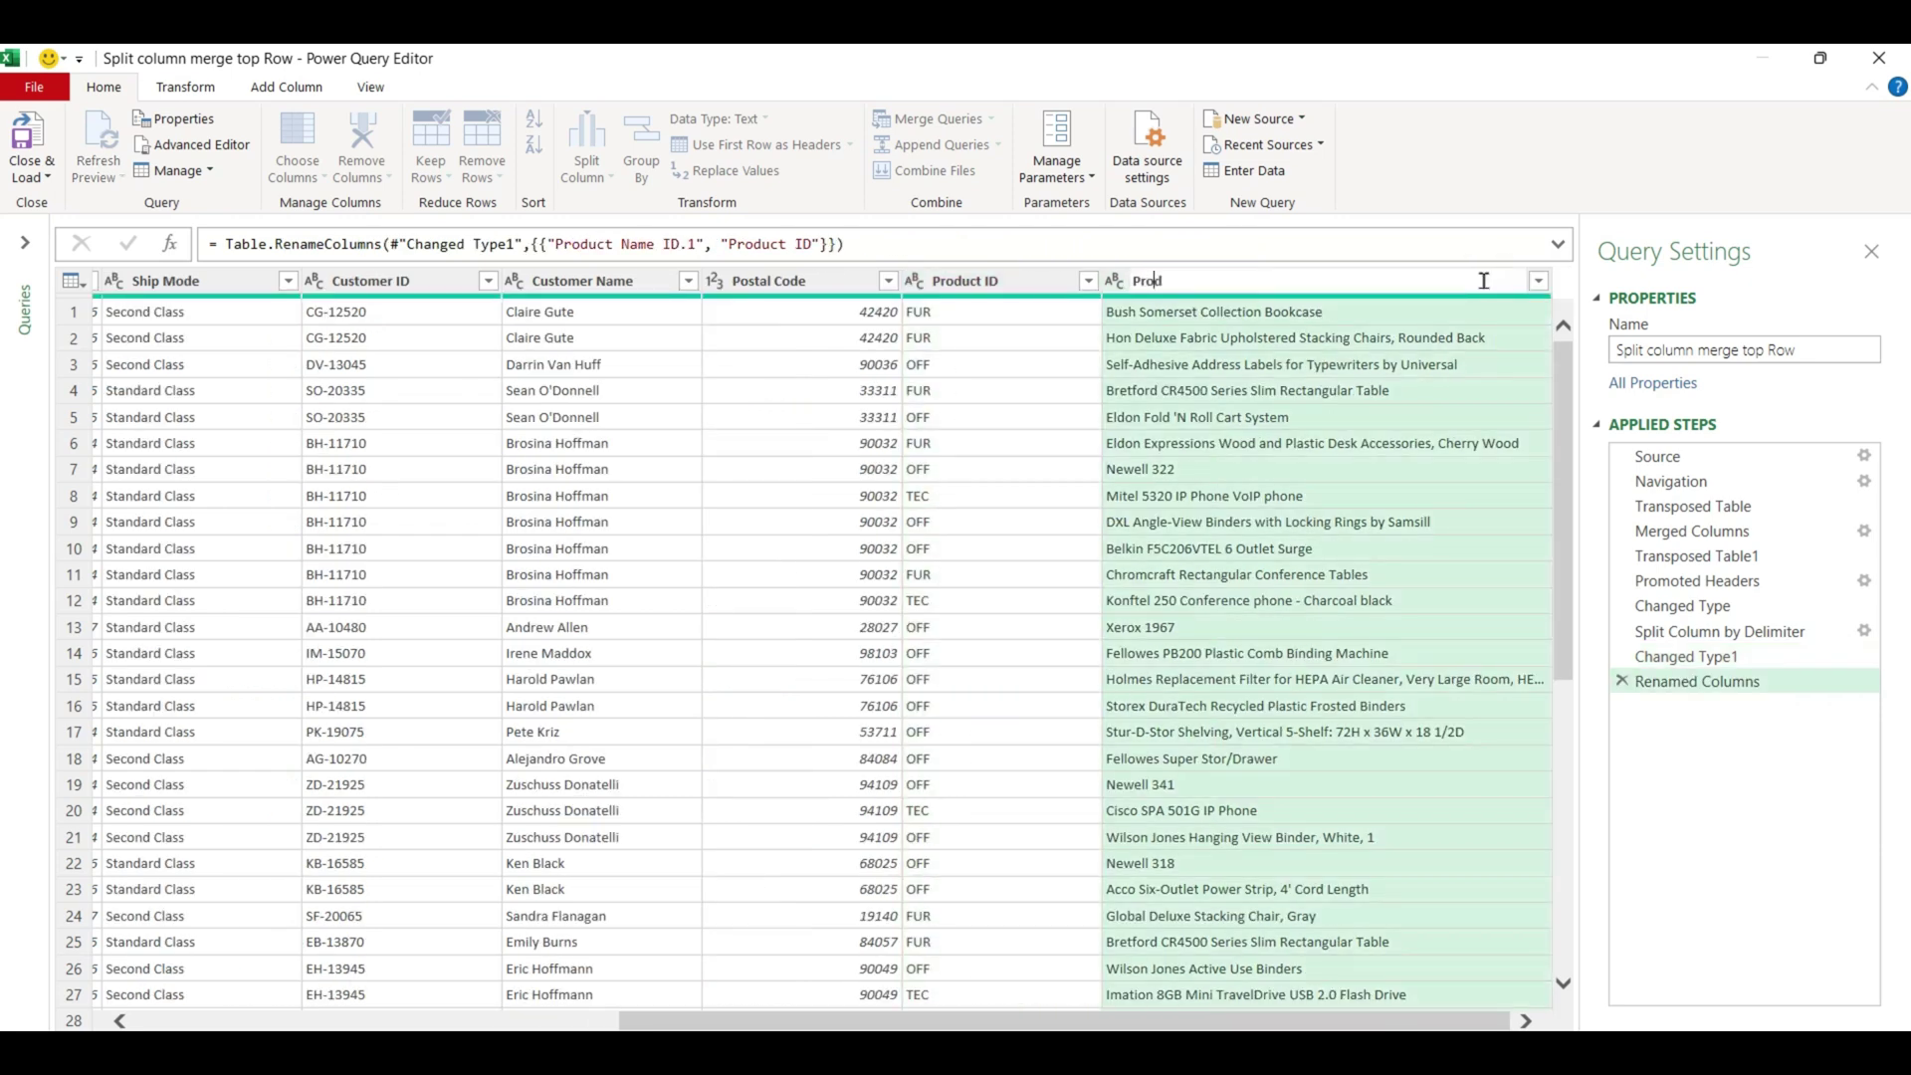
pyautogui.write('uct Name')
pyautogui.press('Return')
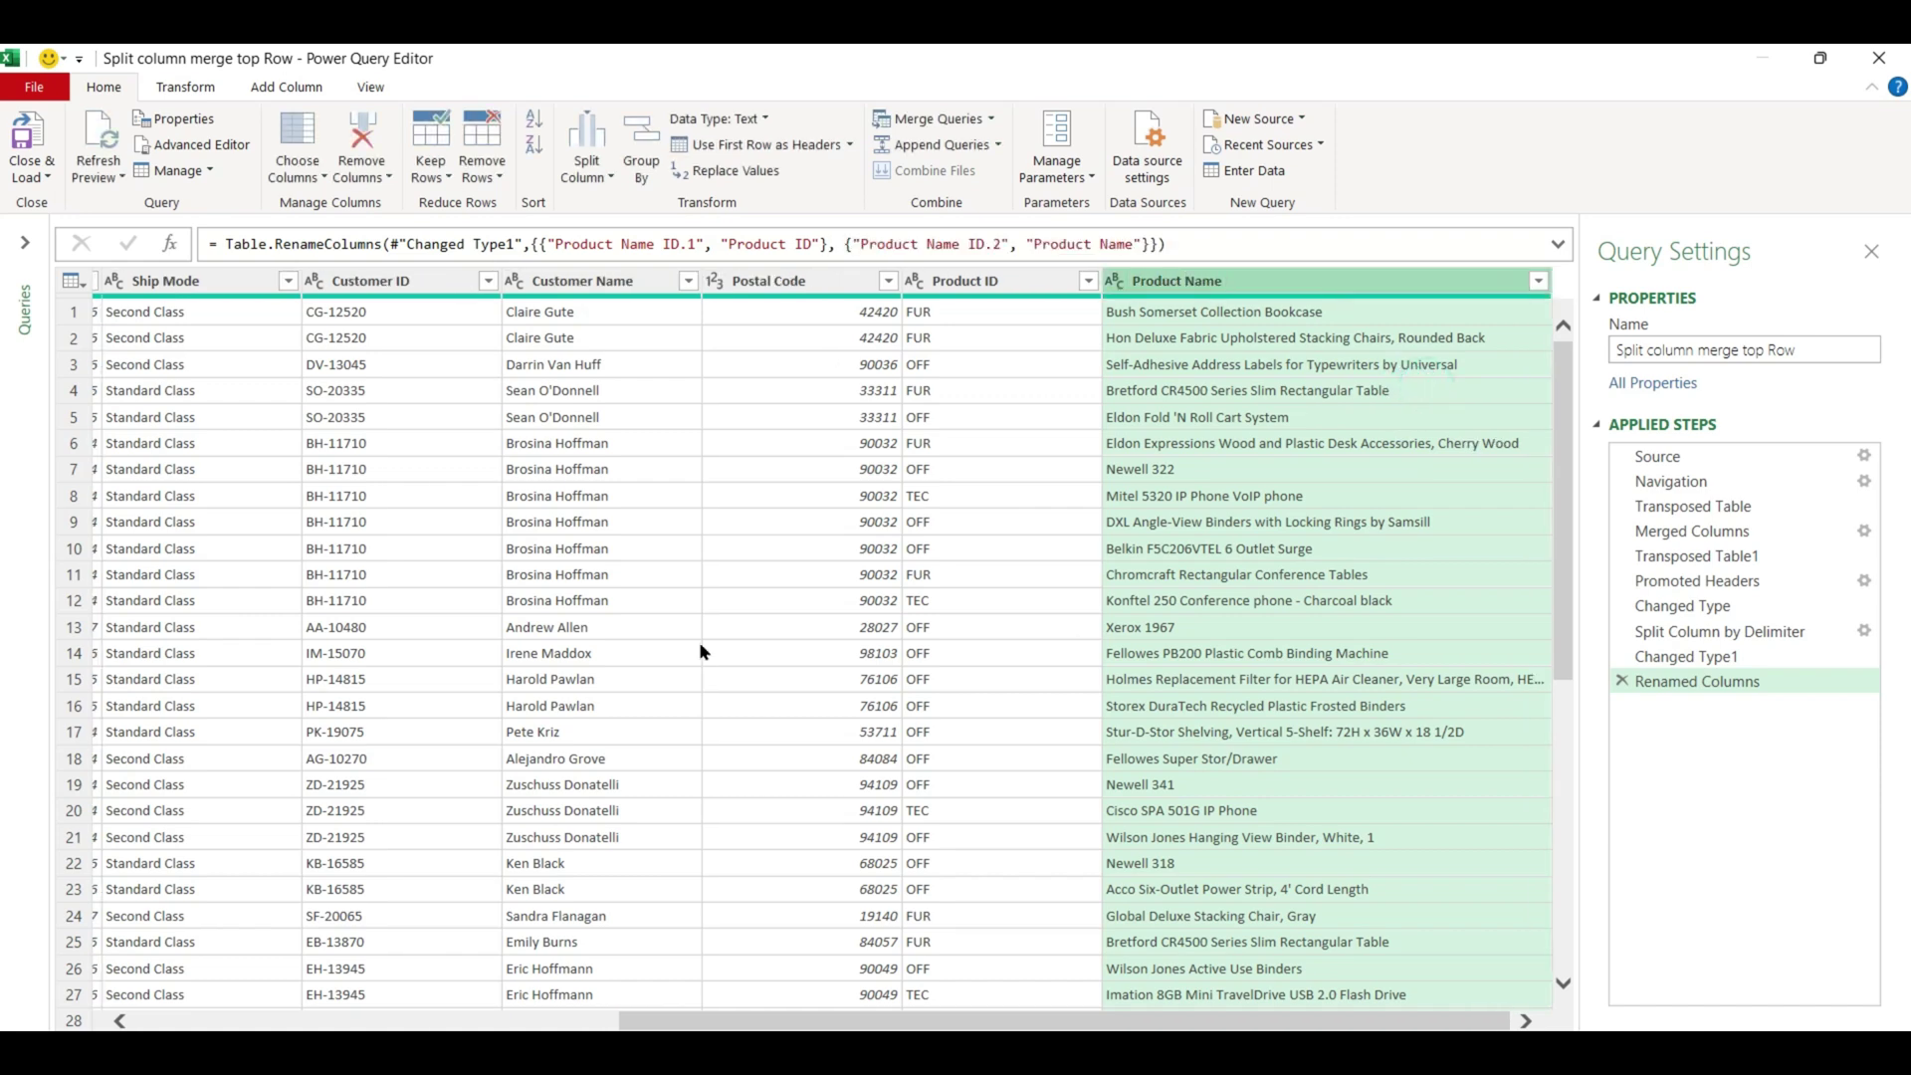
# - Change the data type of the Row ID column to Text
pyautogui.press('Left')
pyautogui.press('Left')
pyautogui.press('Left')
pyautogui.press('Left')
pyautogui.press('Left')
pyautogui.press('Left')
pyautogui.press('Left')
pyautogui.press('Left')
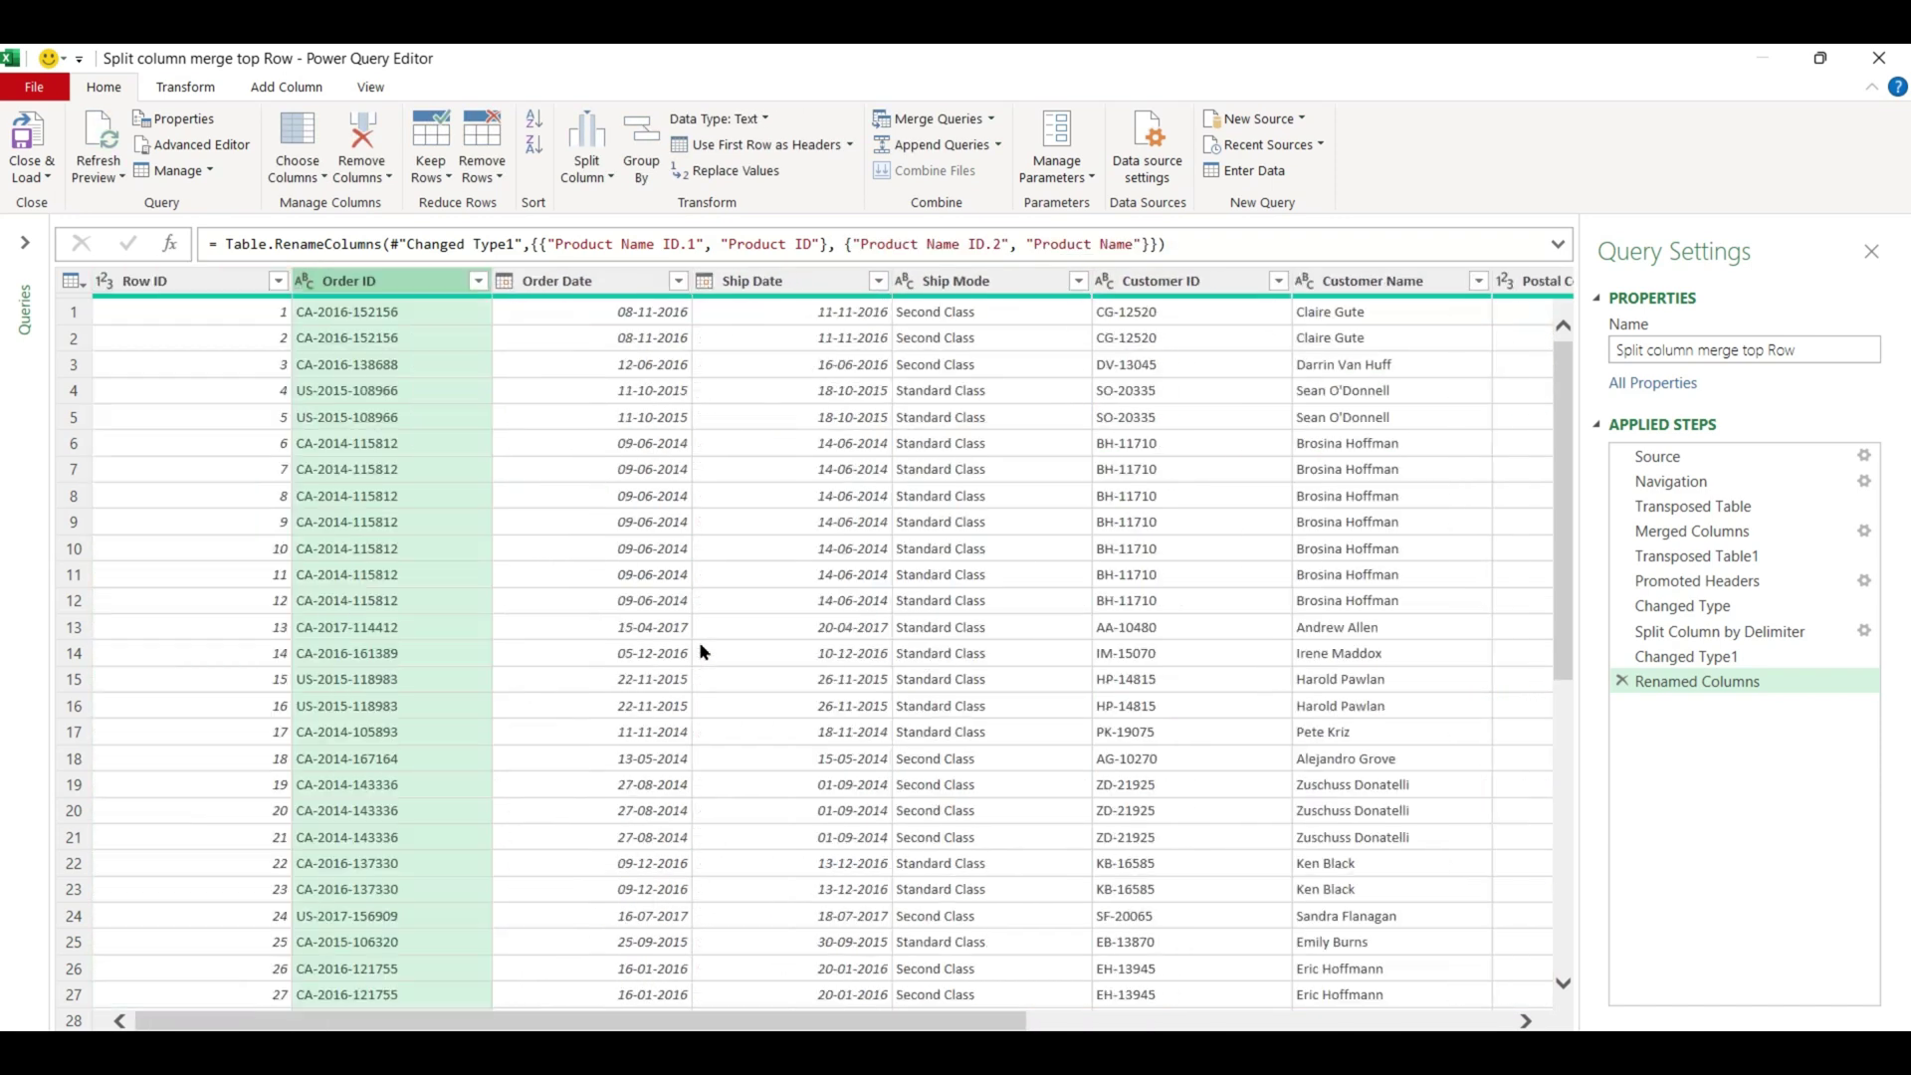
pyautogui.press('Left')
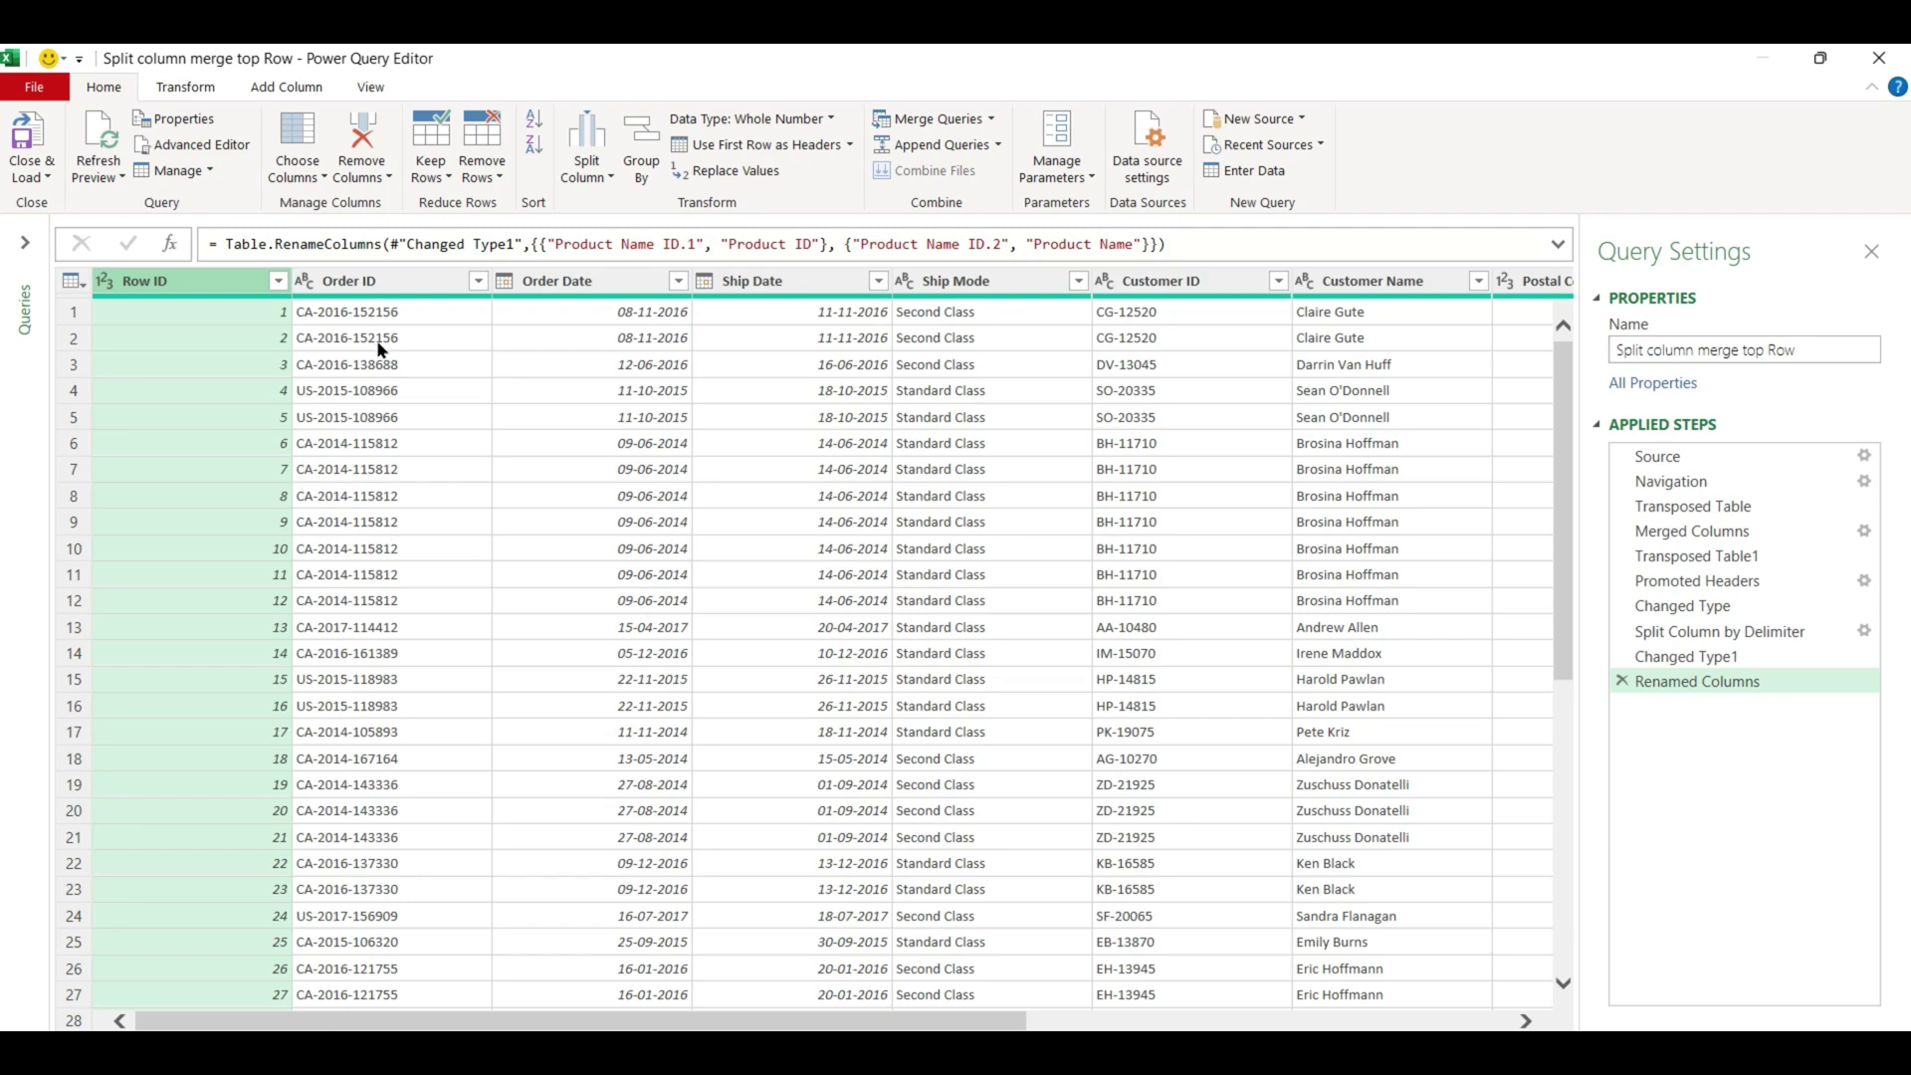
pyautogui.scroll(-8, 328, 568)
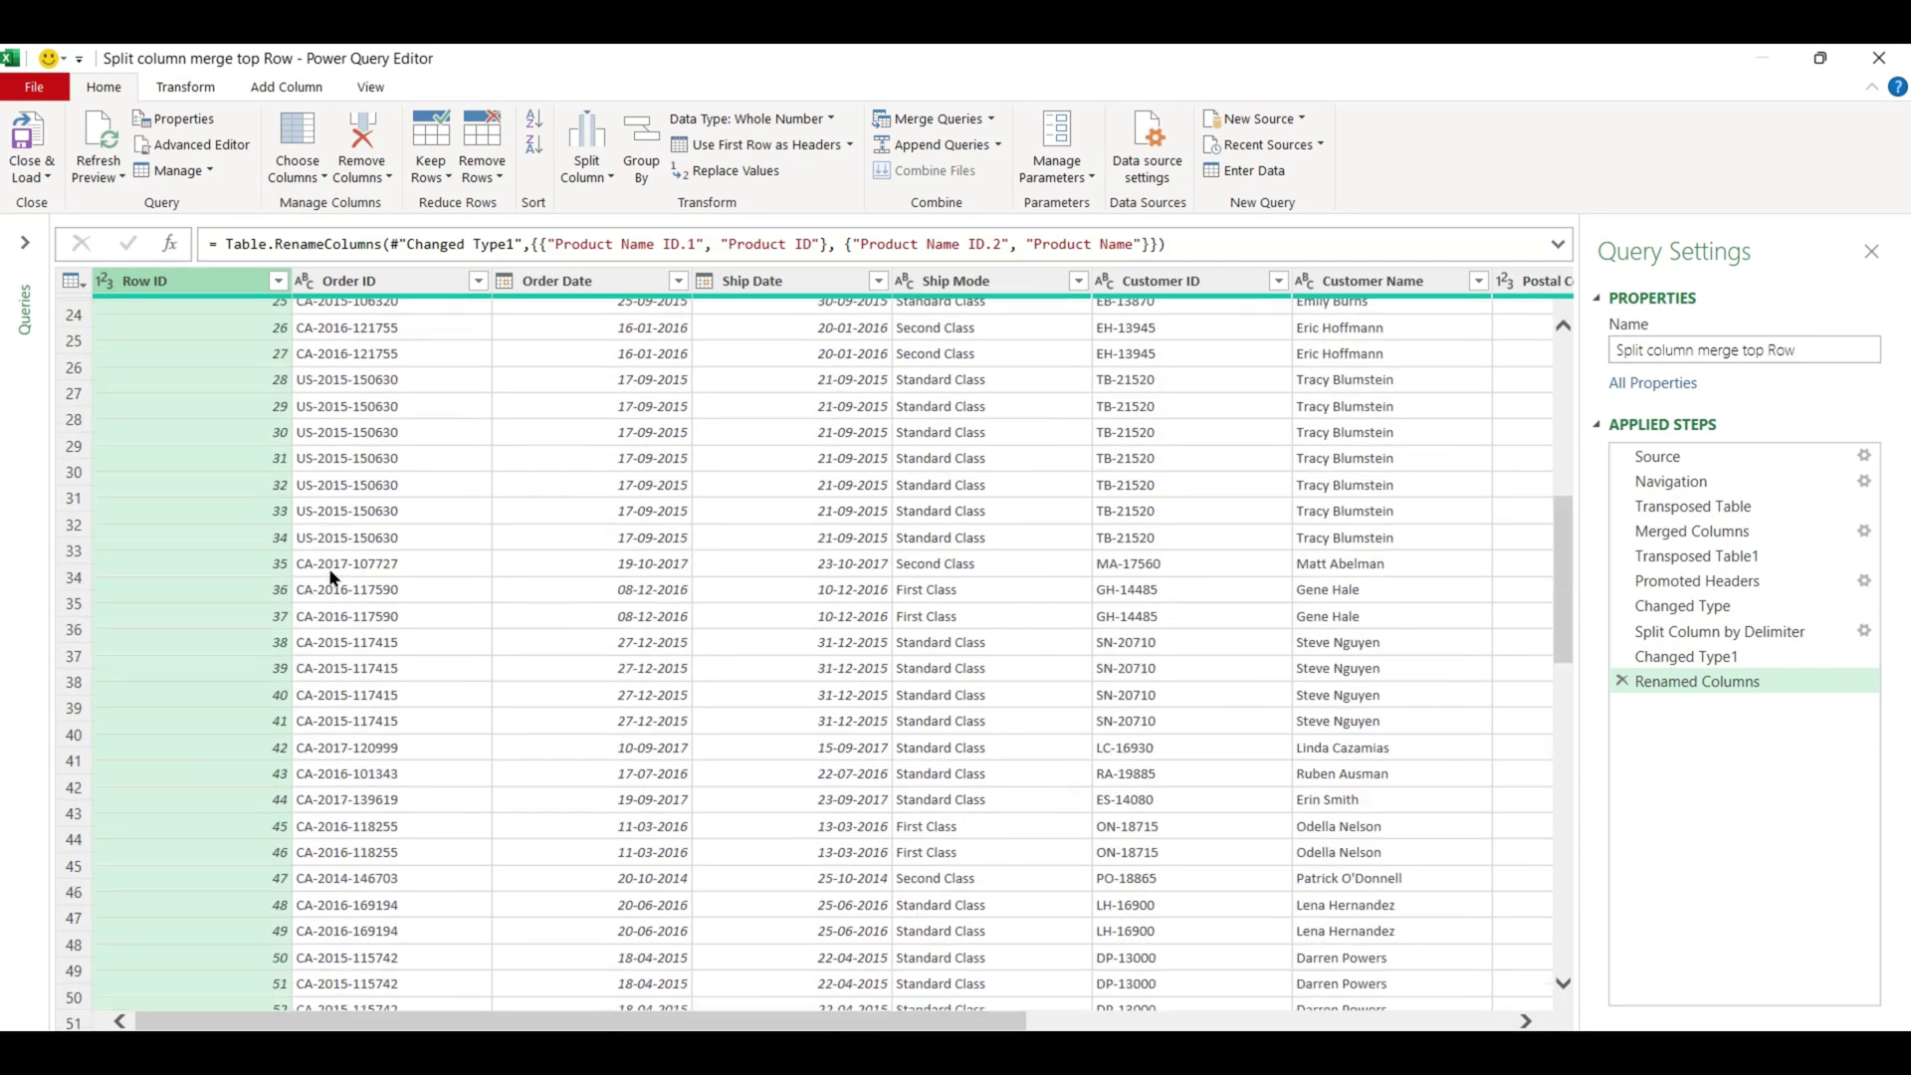
pyautogui.scroll(8, 331, 573)
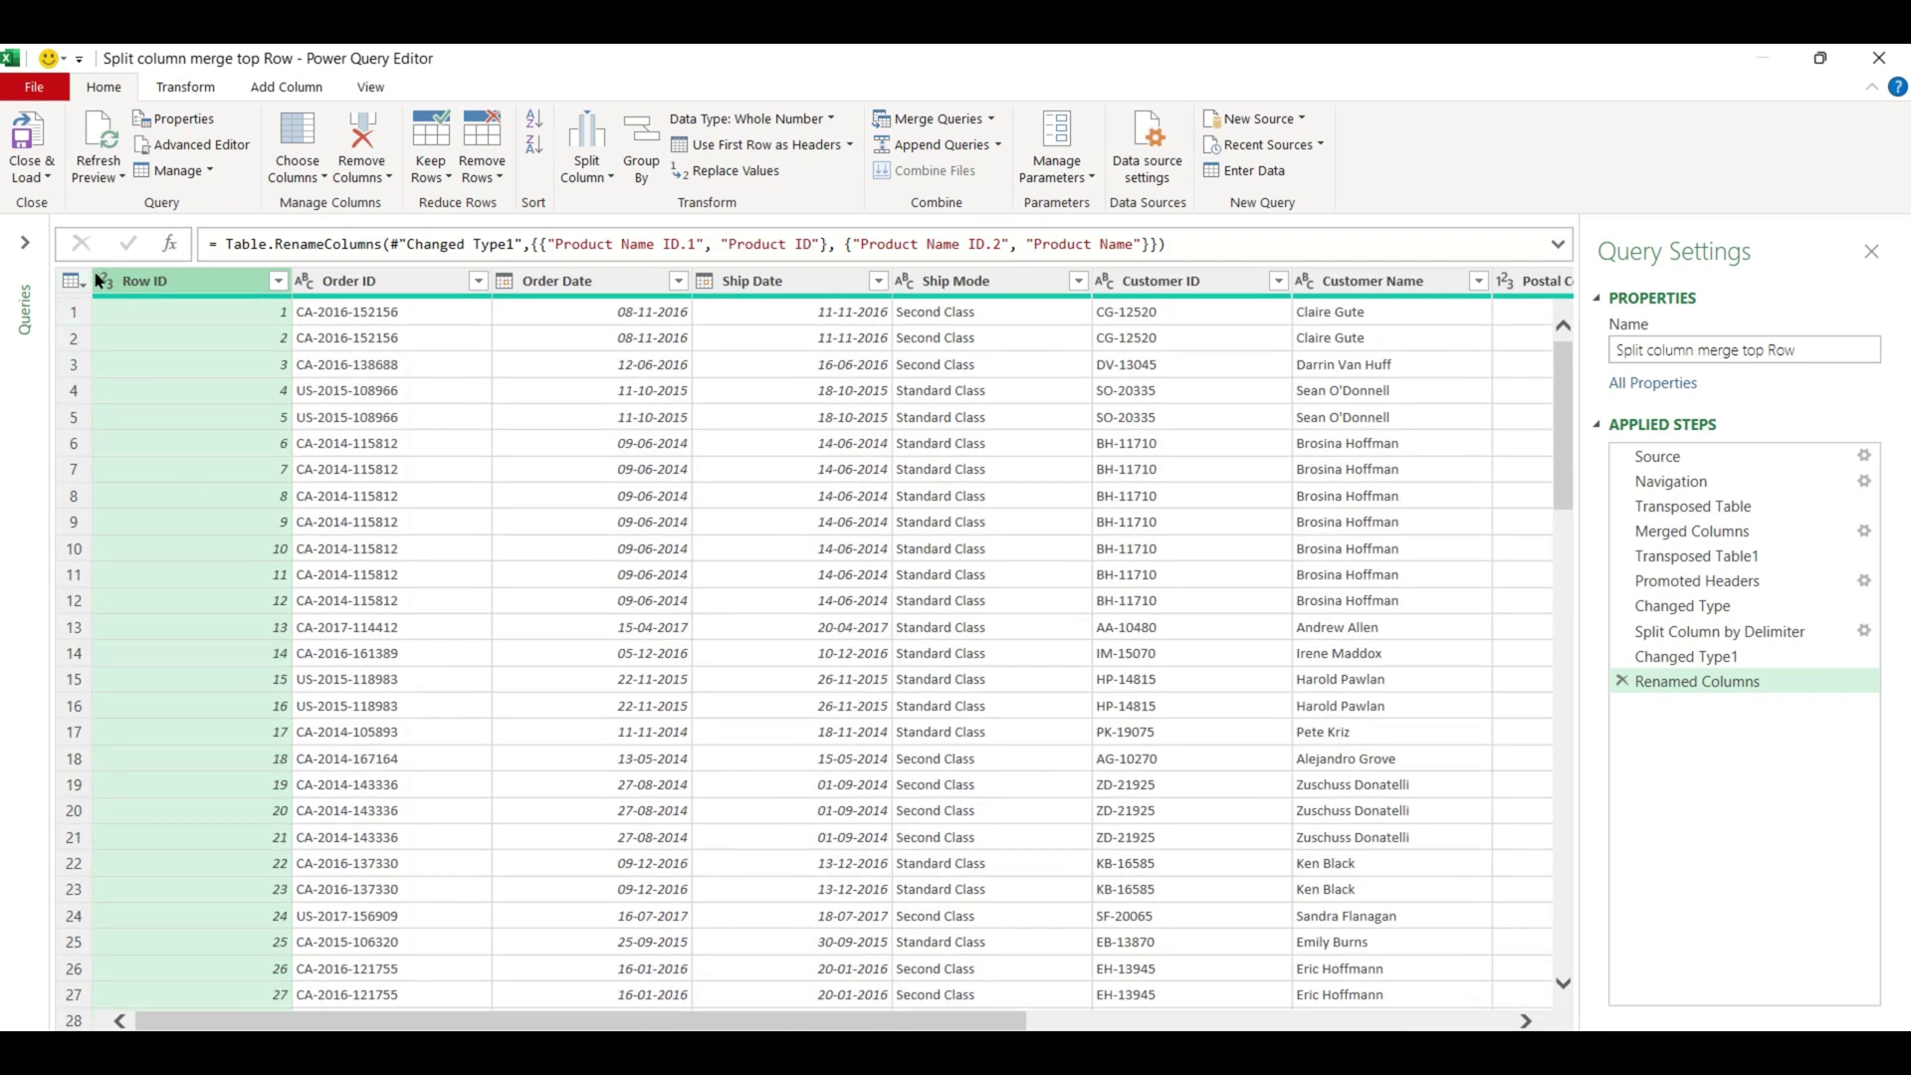
pyautogui.click(101, 282)
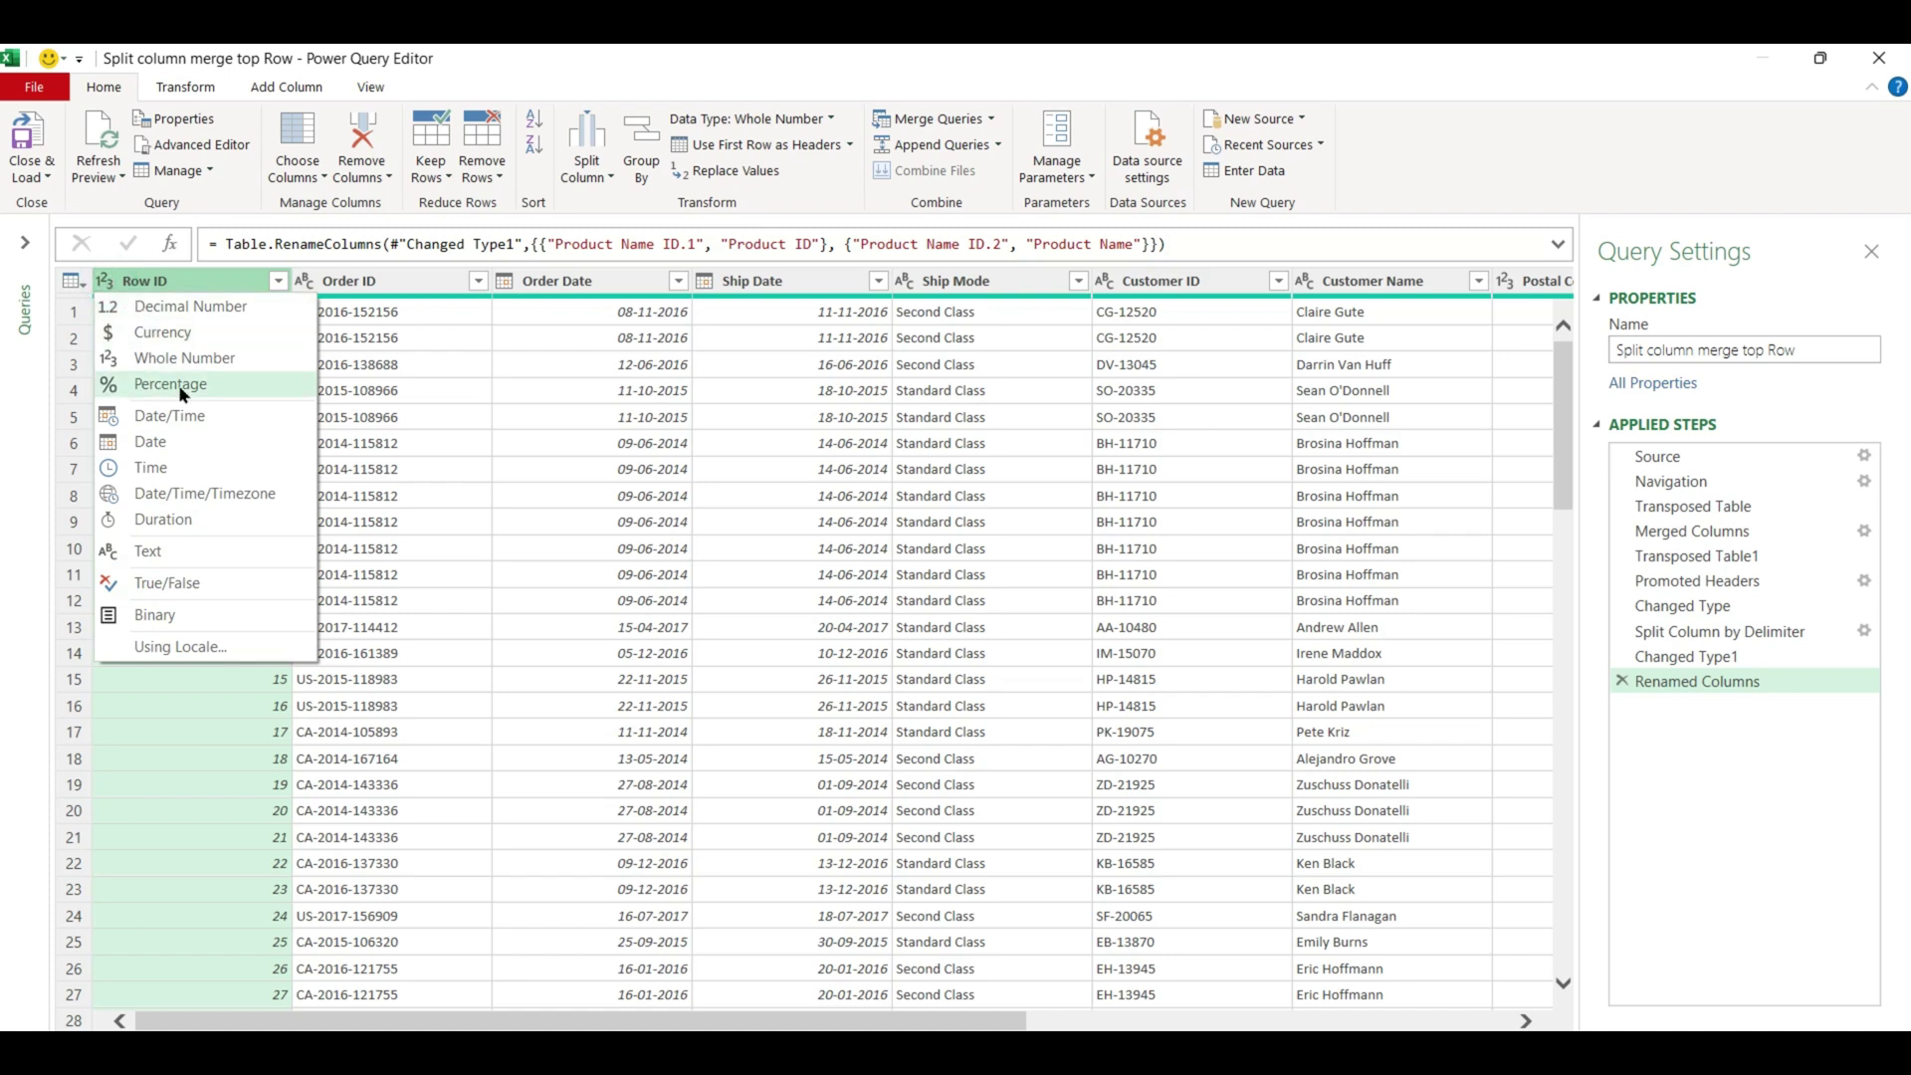
pyautogui.click(171, 552)
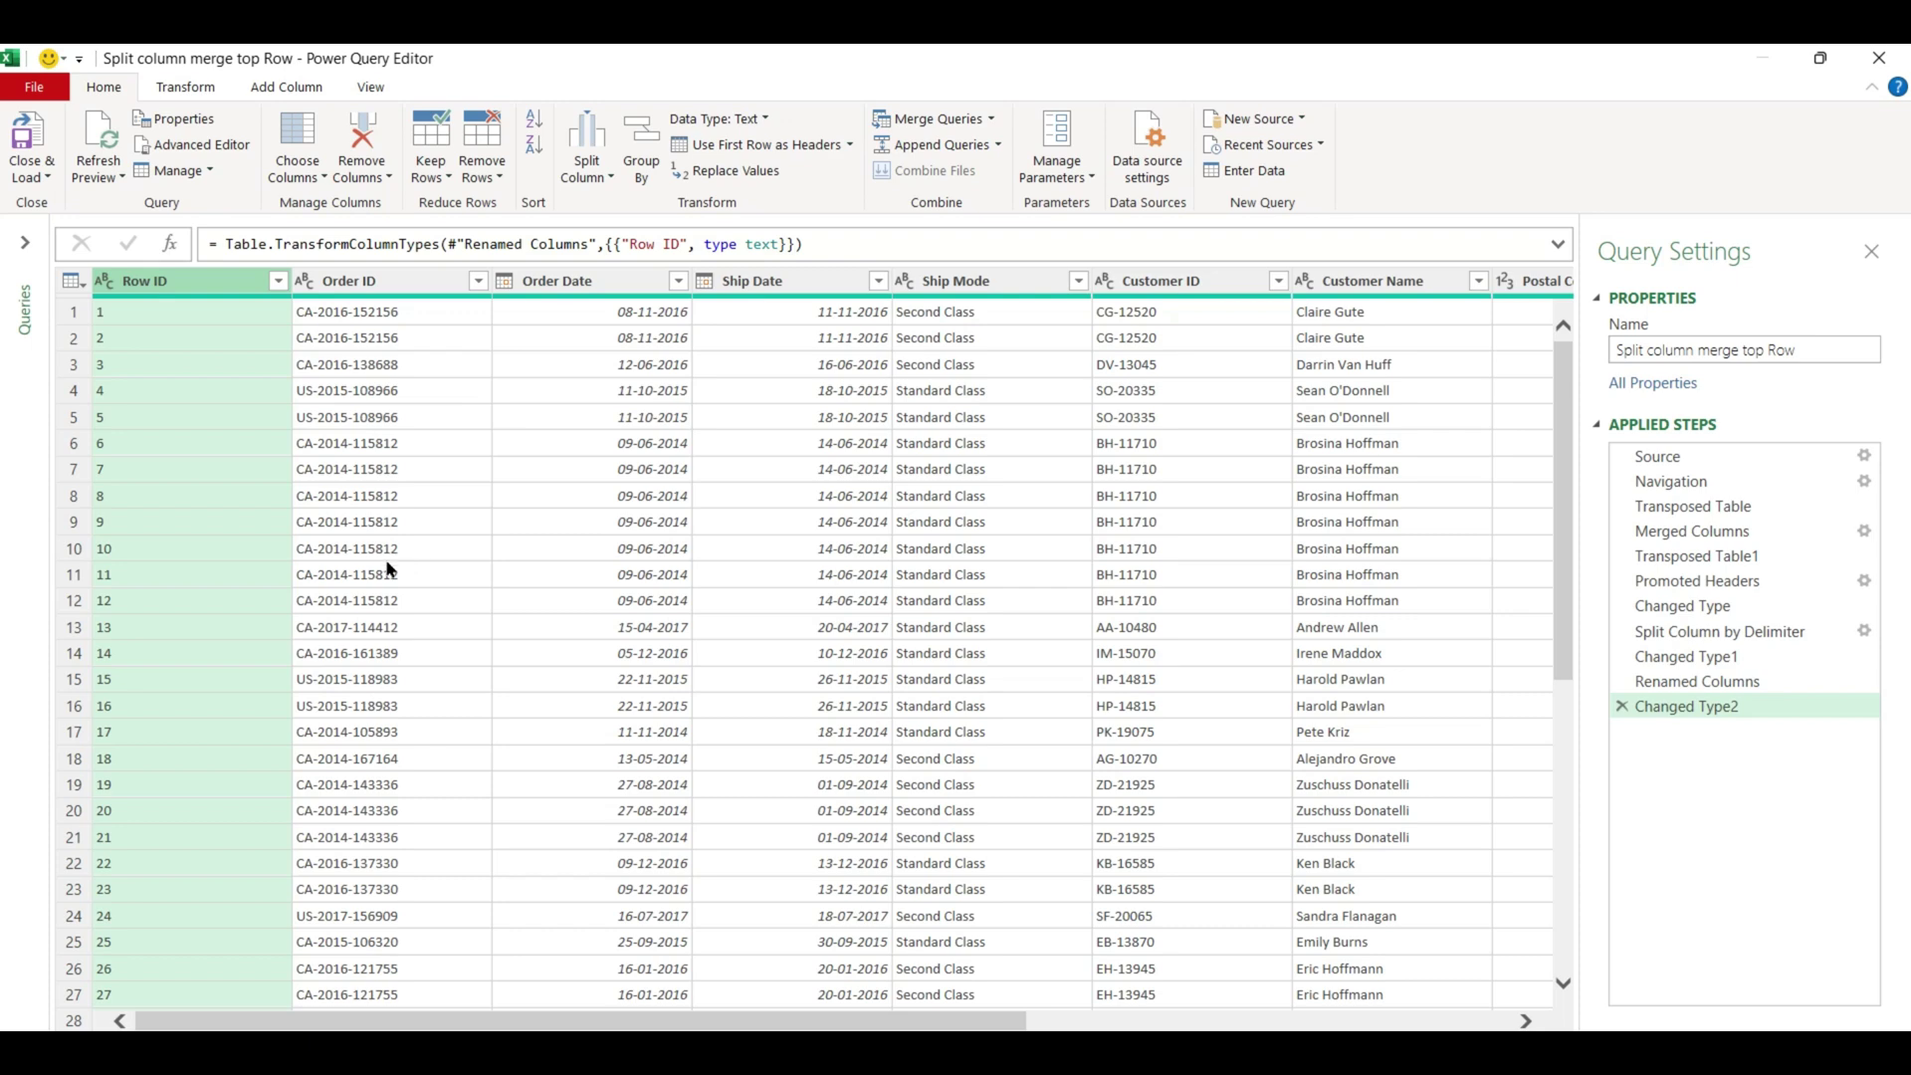
# - Review the table's rows and the data types of its columns from Row ID to Product Name
pyautogui.scroll(-1, 249, 635)
pyautogui.scroll(-15, 249, 635)
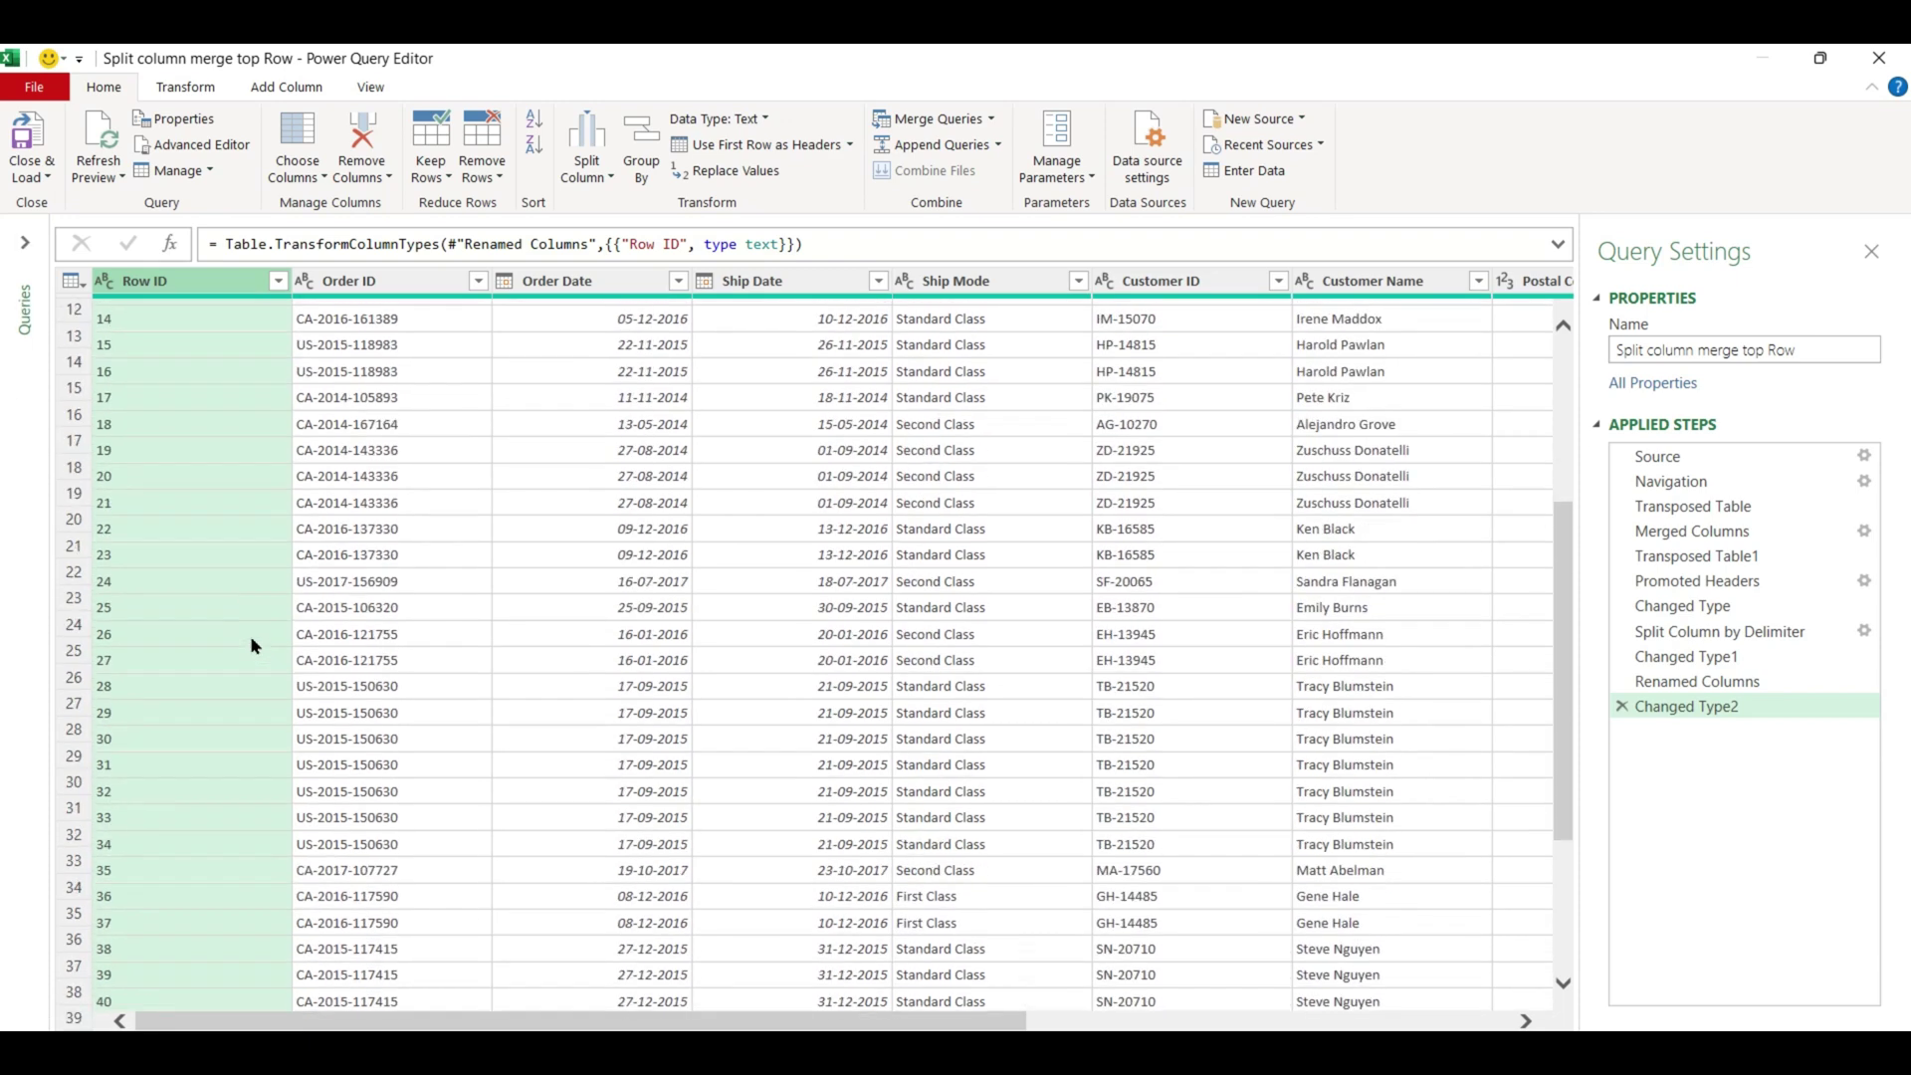
pyautogui.scroll(16, 249, 635)
pyautogui.scroll(-19, 252, 645)
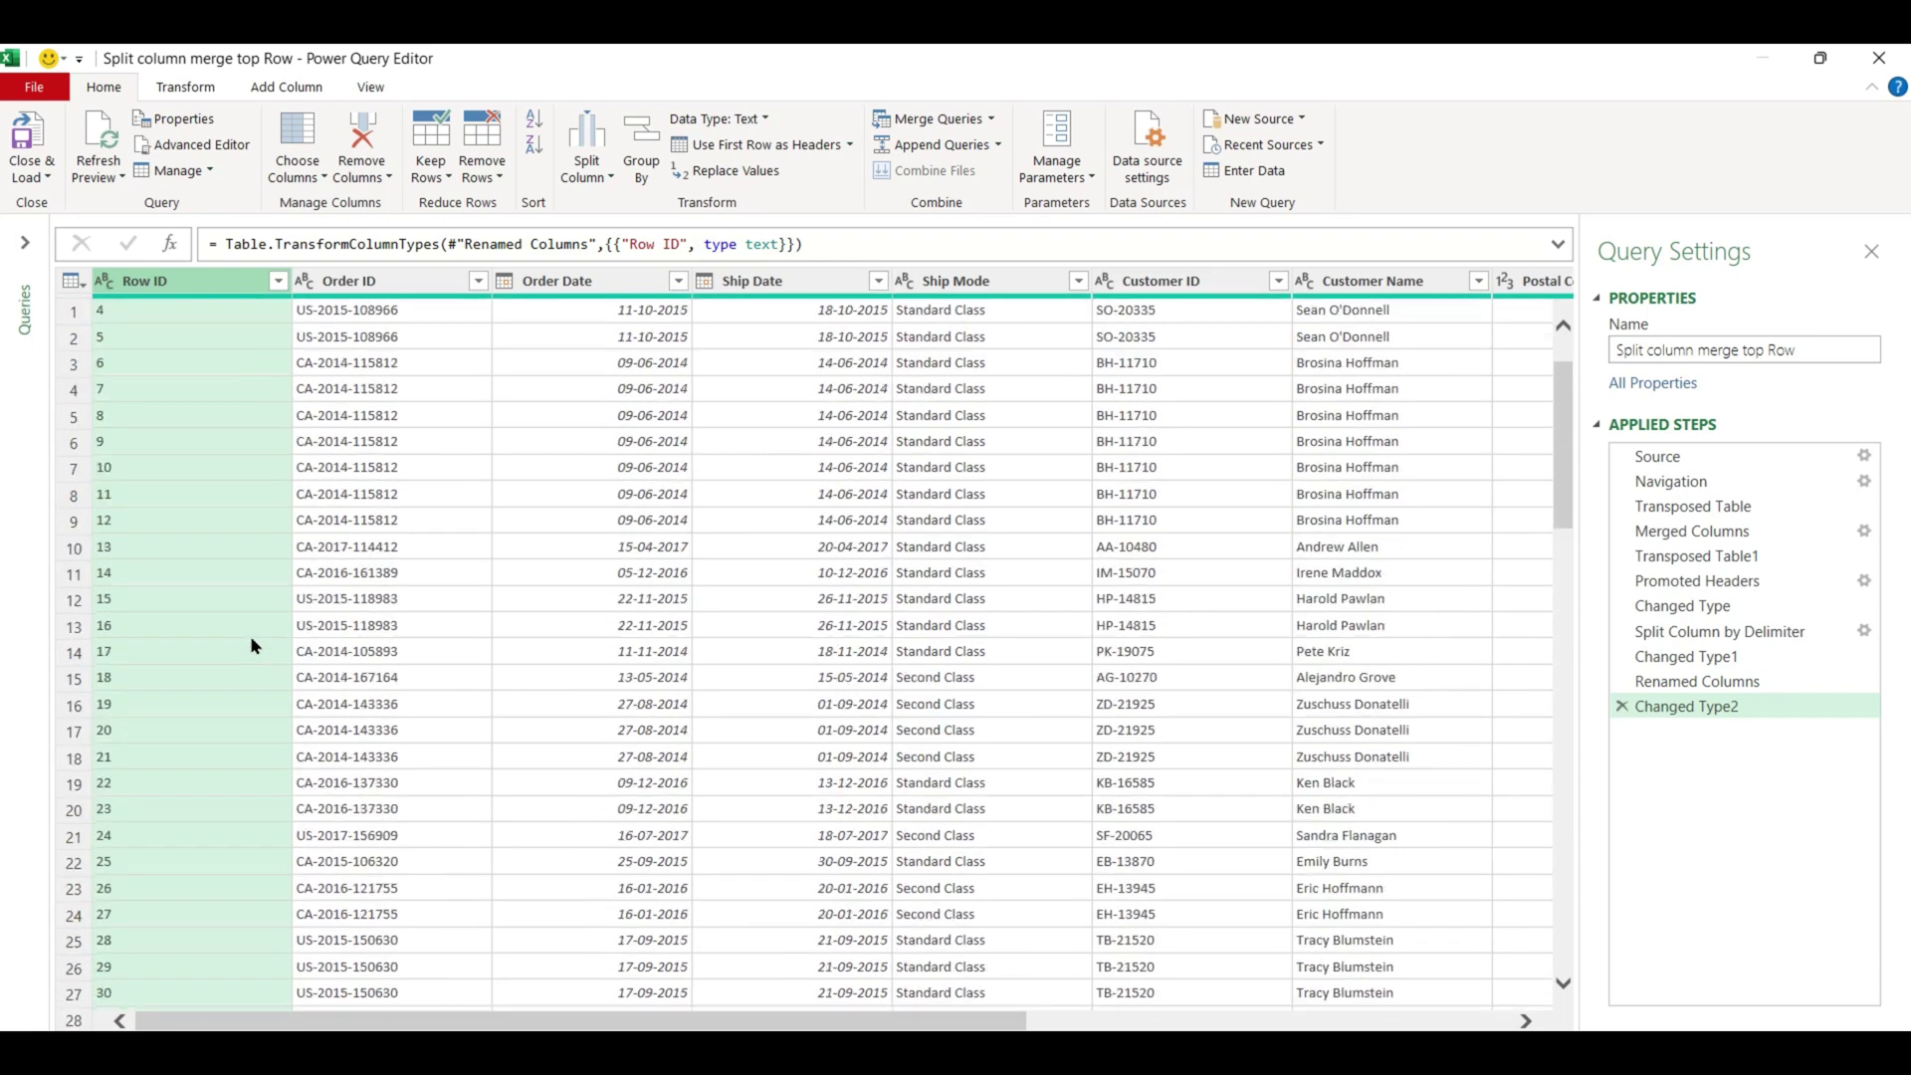
pyautogui.hscroll(2, 251, 645)
pyautogui.hscroll(6, 252, 645)
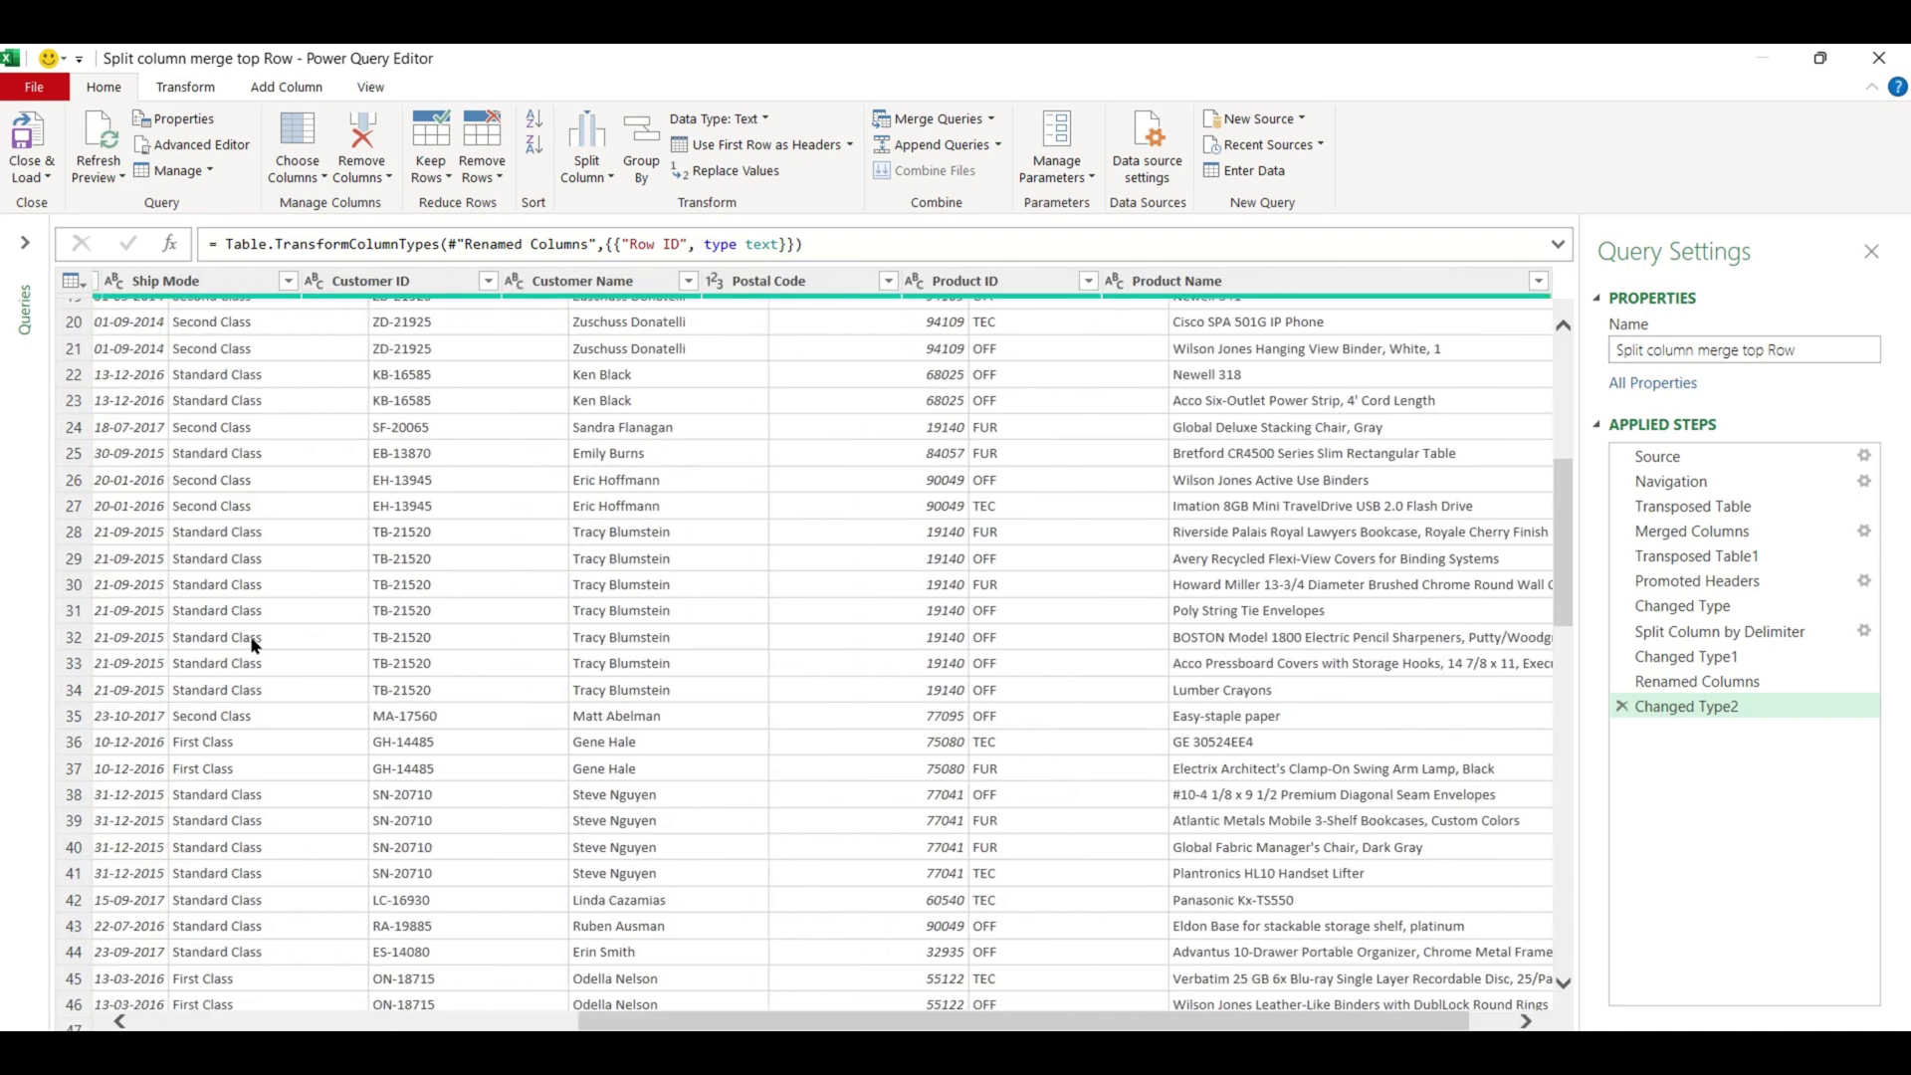
pyautogui.hscroll(-8, 252, 645)
pyautogui.scroll(-4, 252, 645)
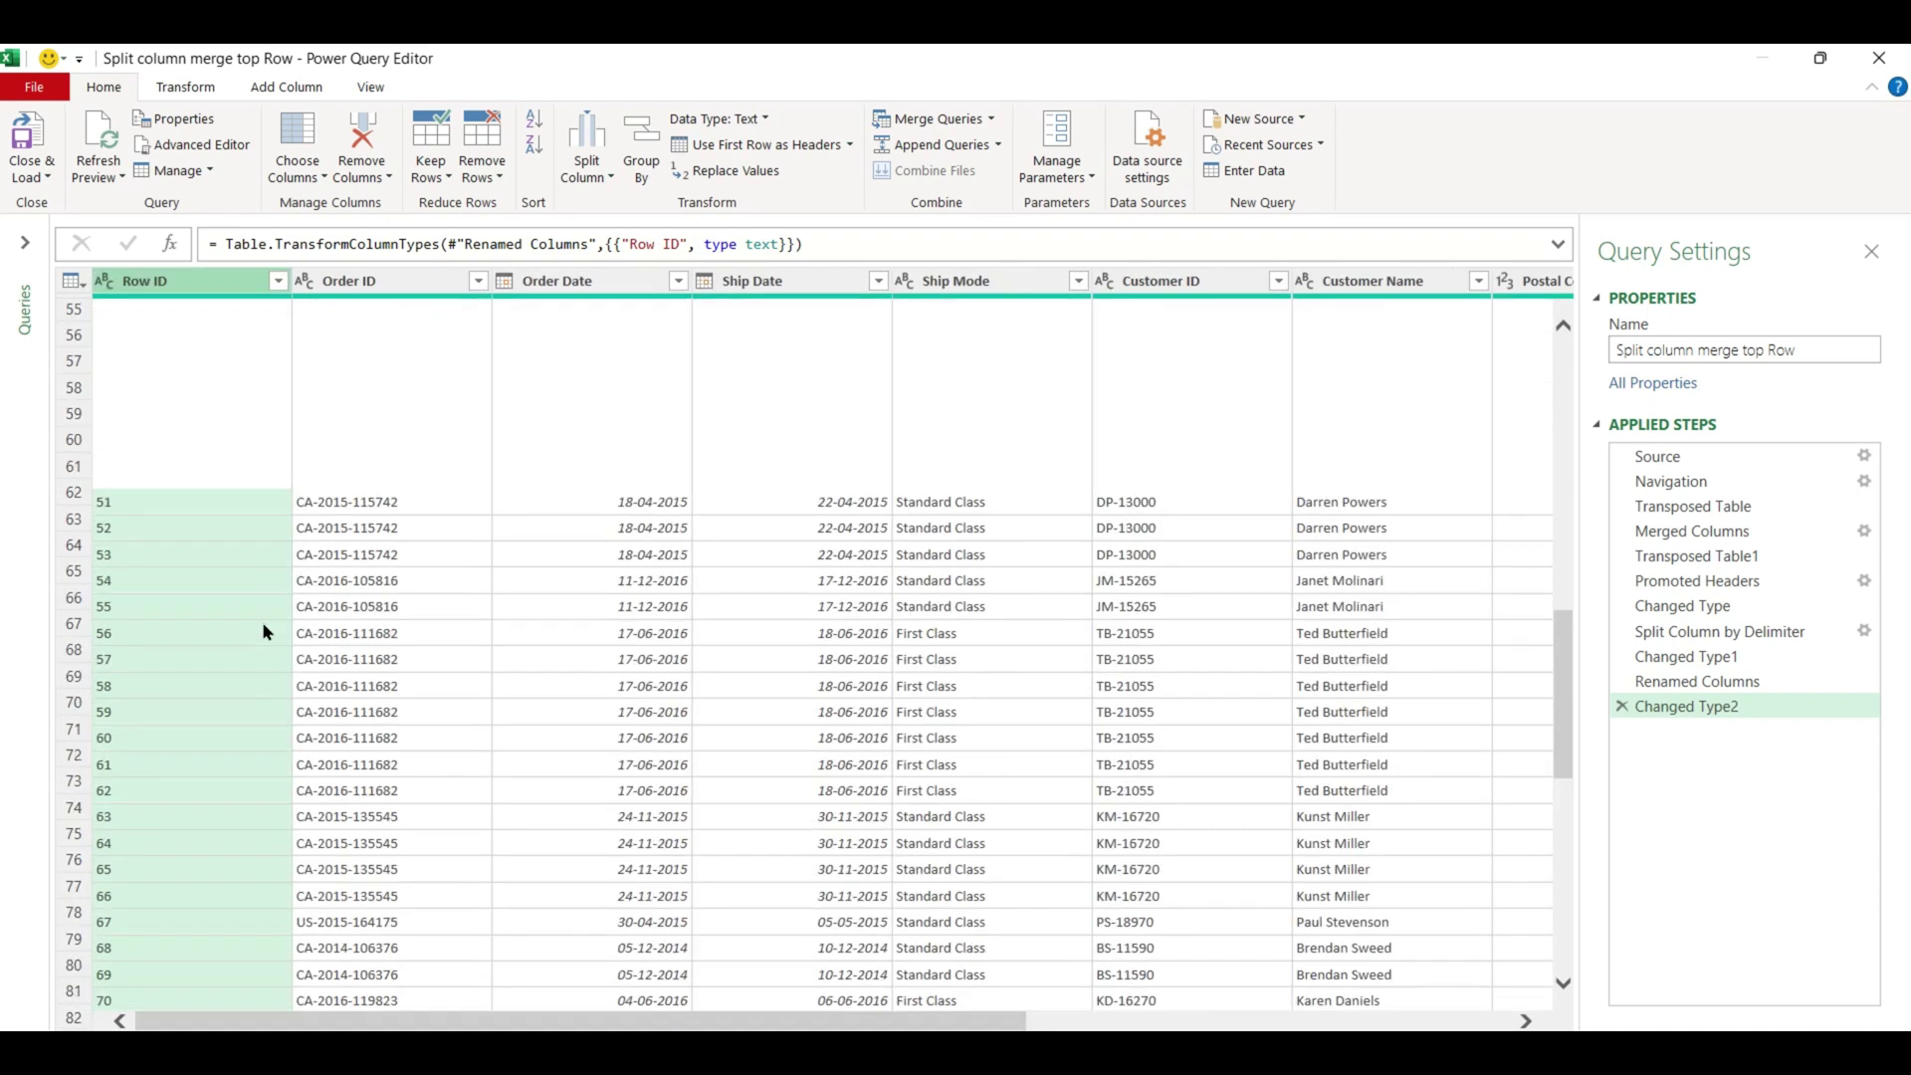
pyautogui.scroll(15, 264, 612)
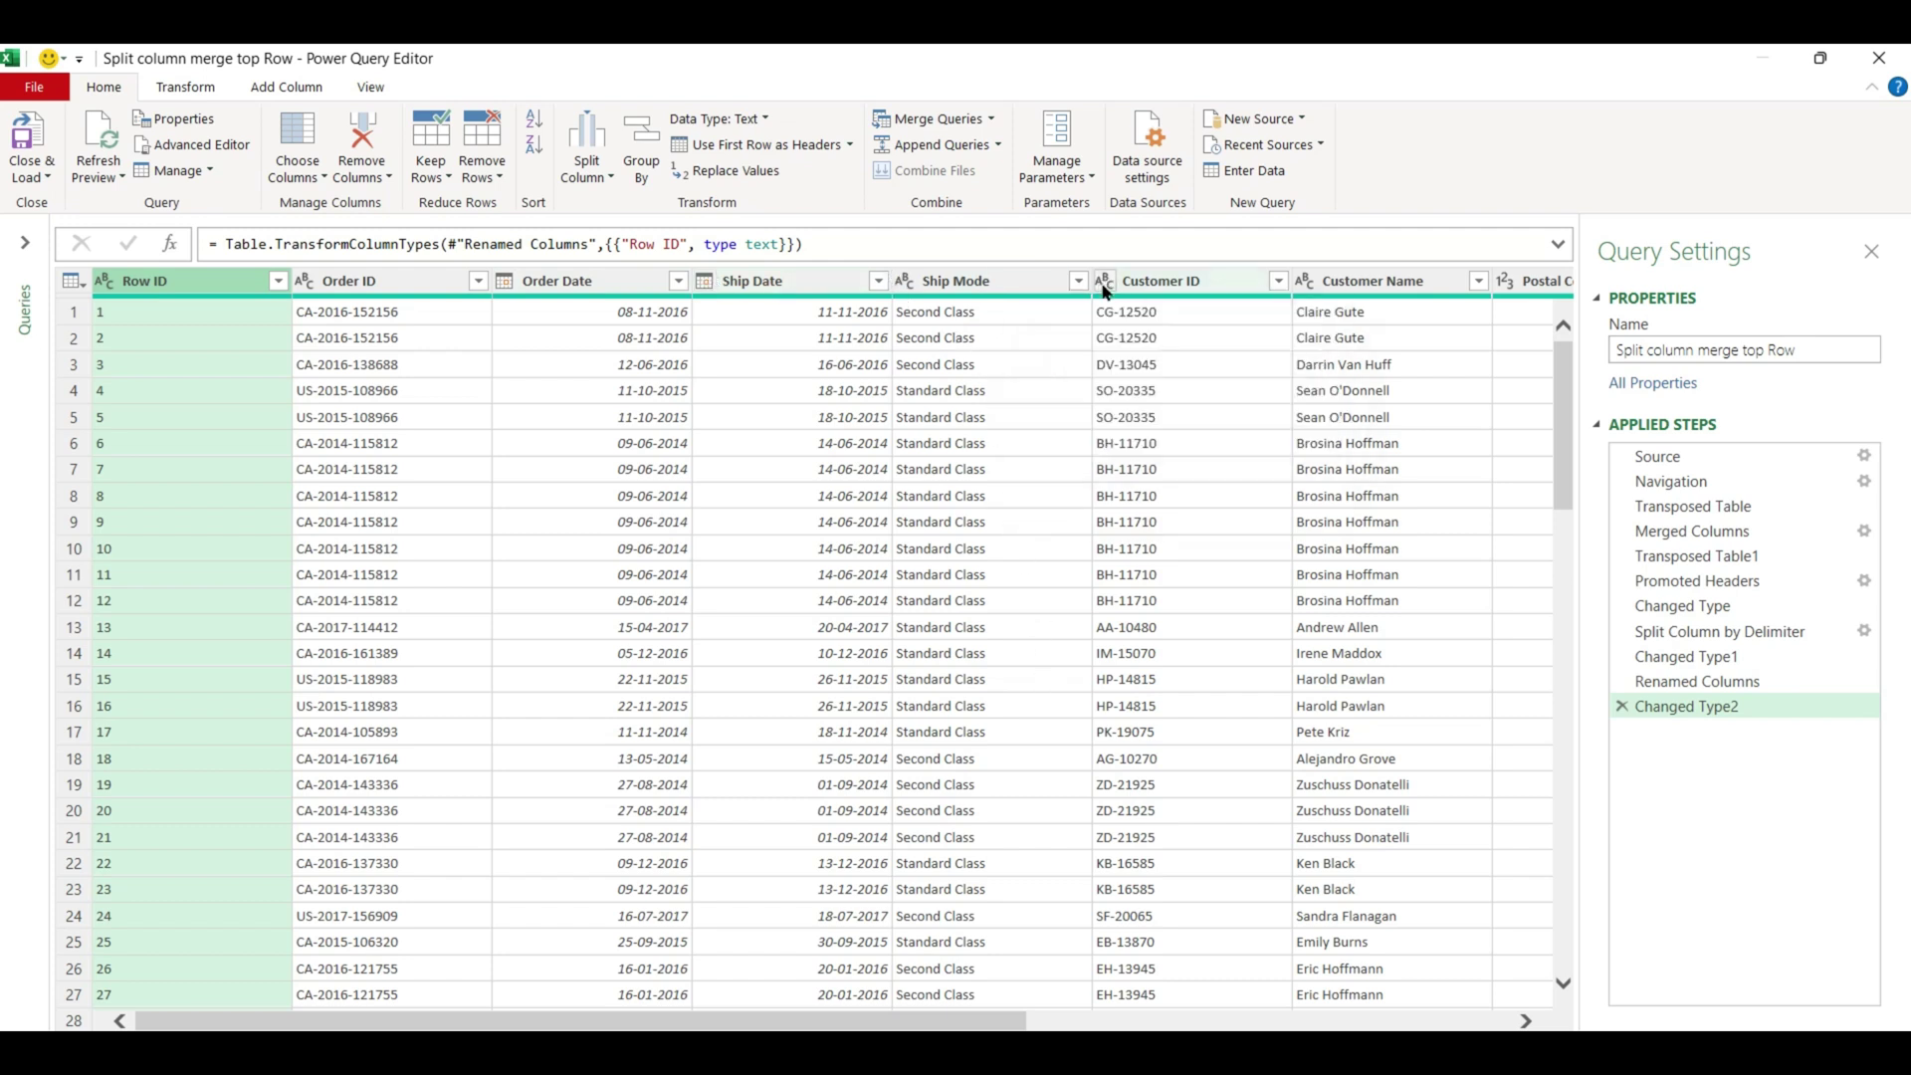
pyautogui.moveTo(992, 1027); pyautogui.dragTo(1456, 1025)
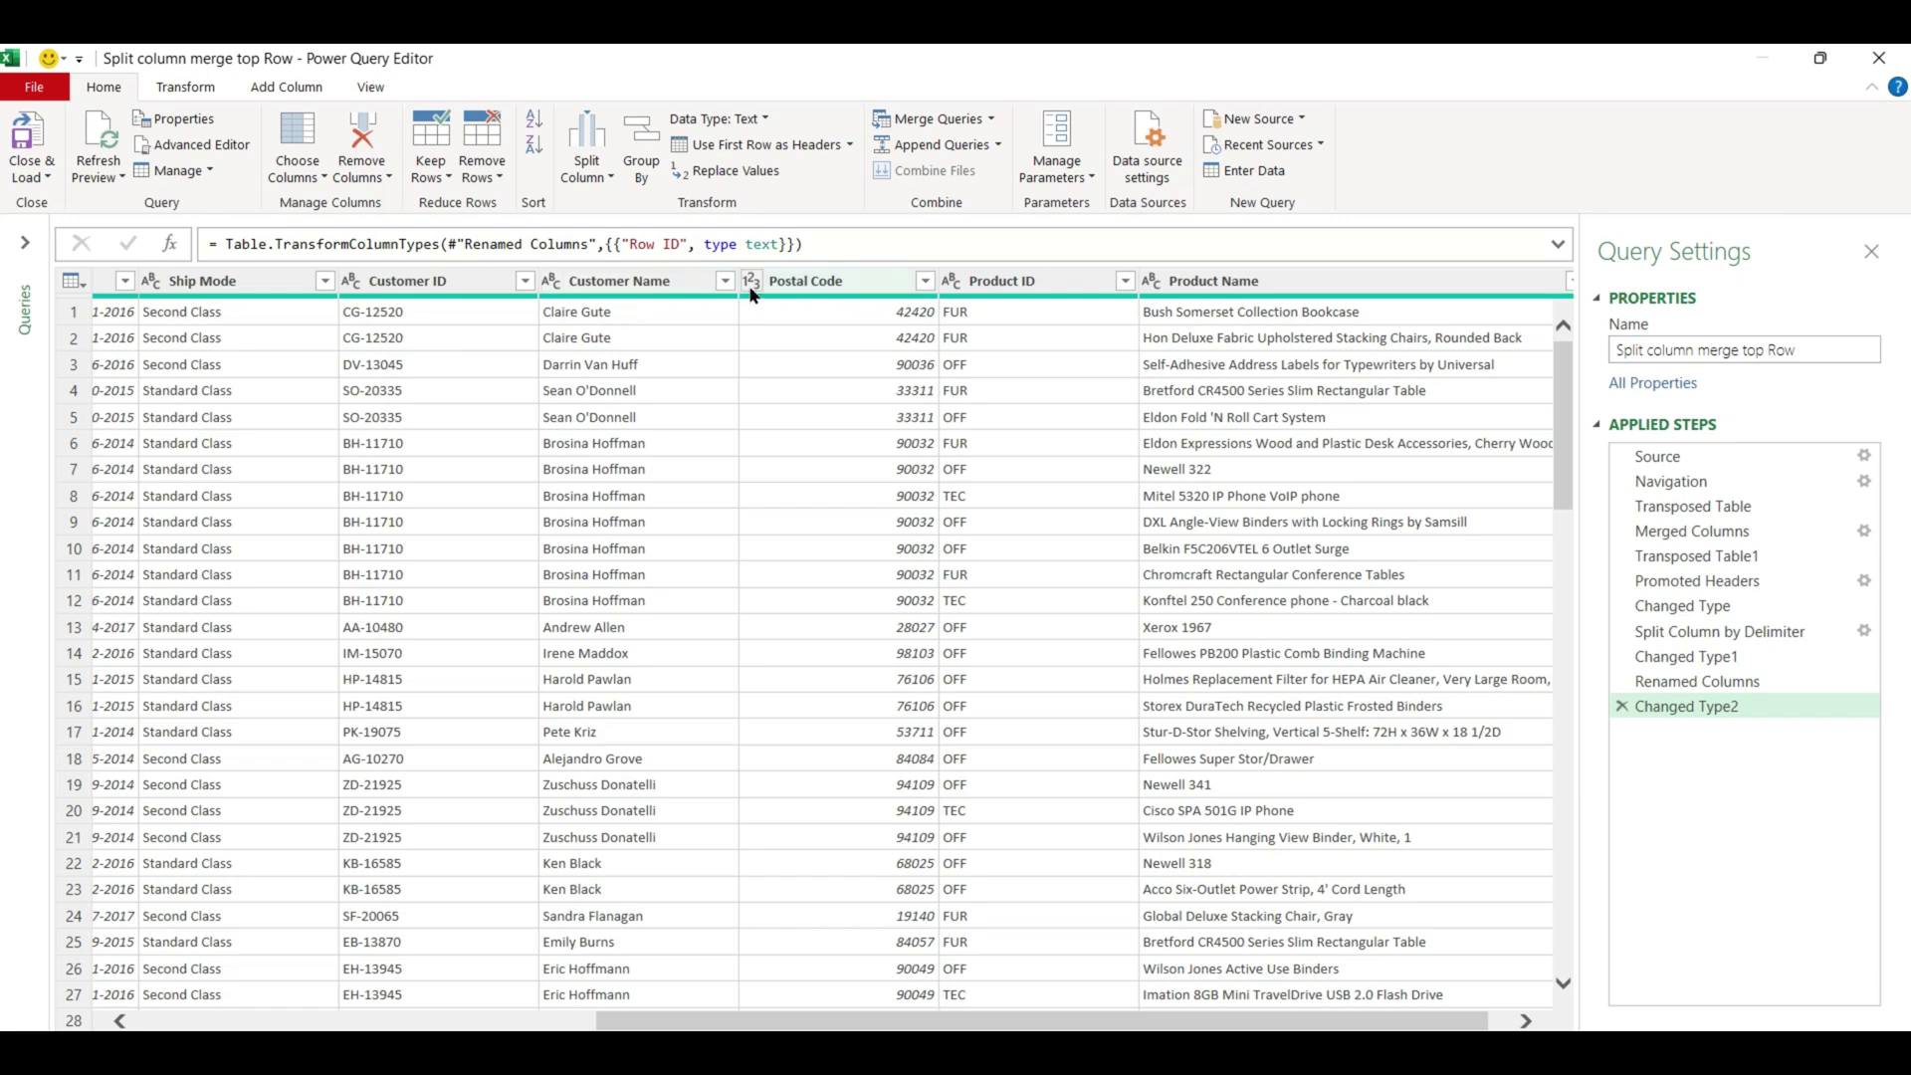
pyautogui.click(995, 284)
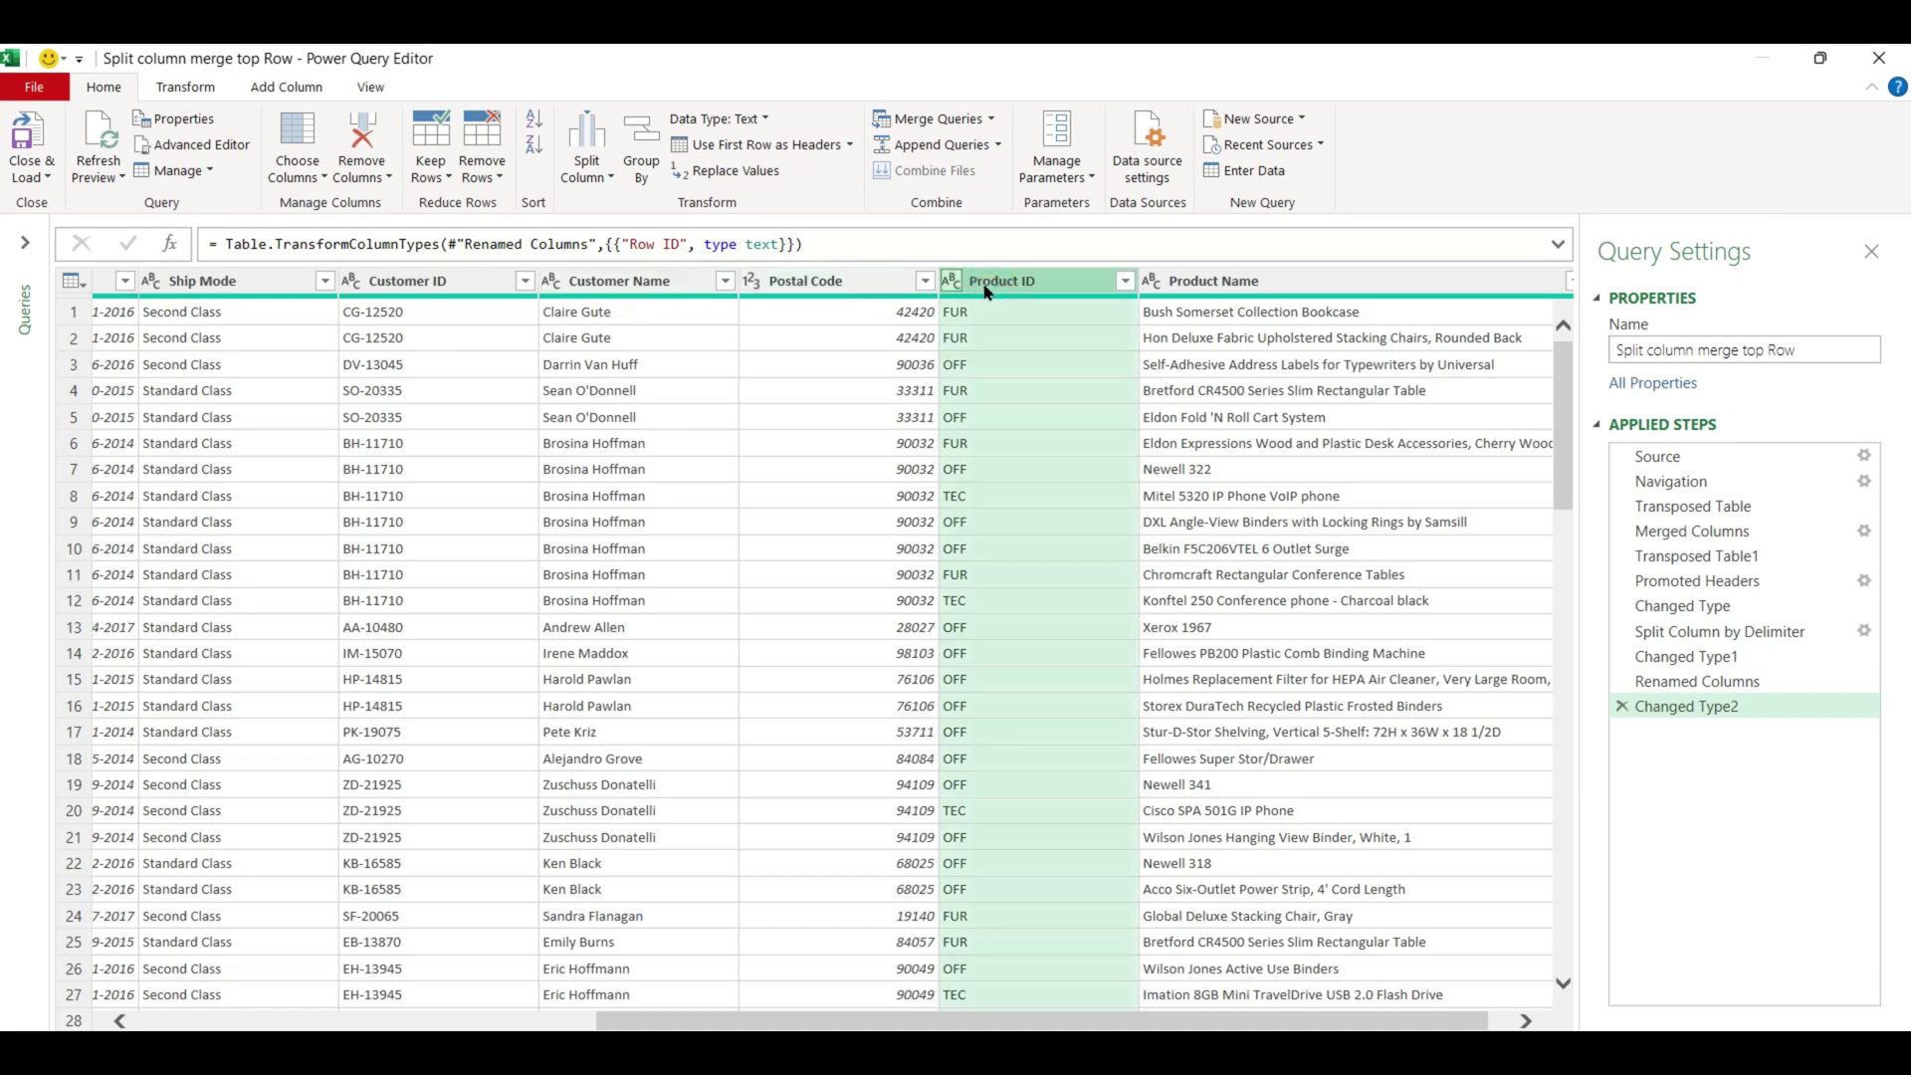
pyautogui.click(1281, 279)
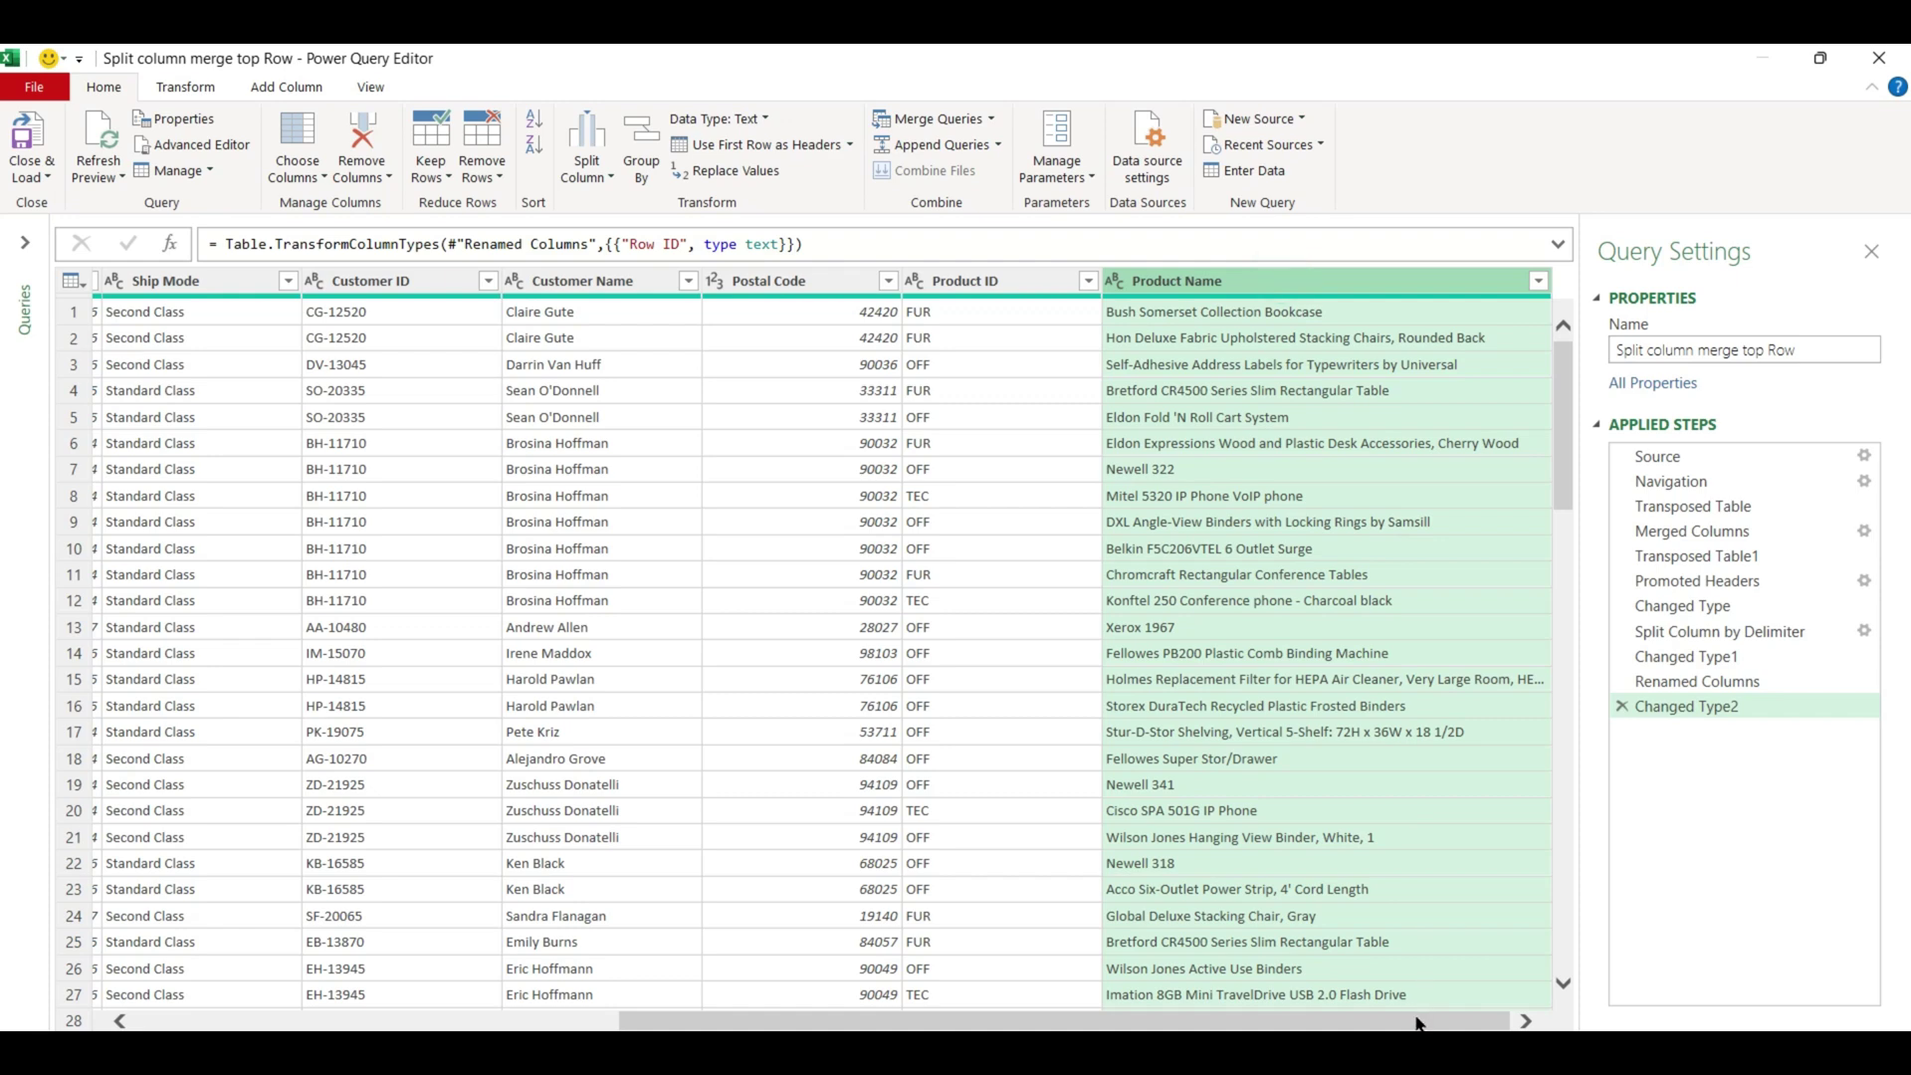
pyautogui.hscroll(-10, 1416, 1017)
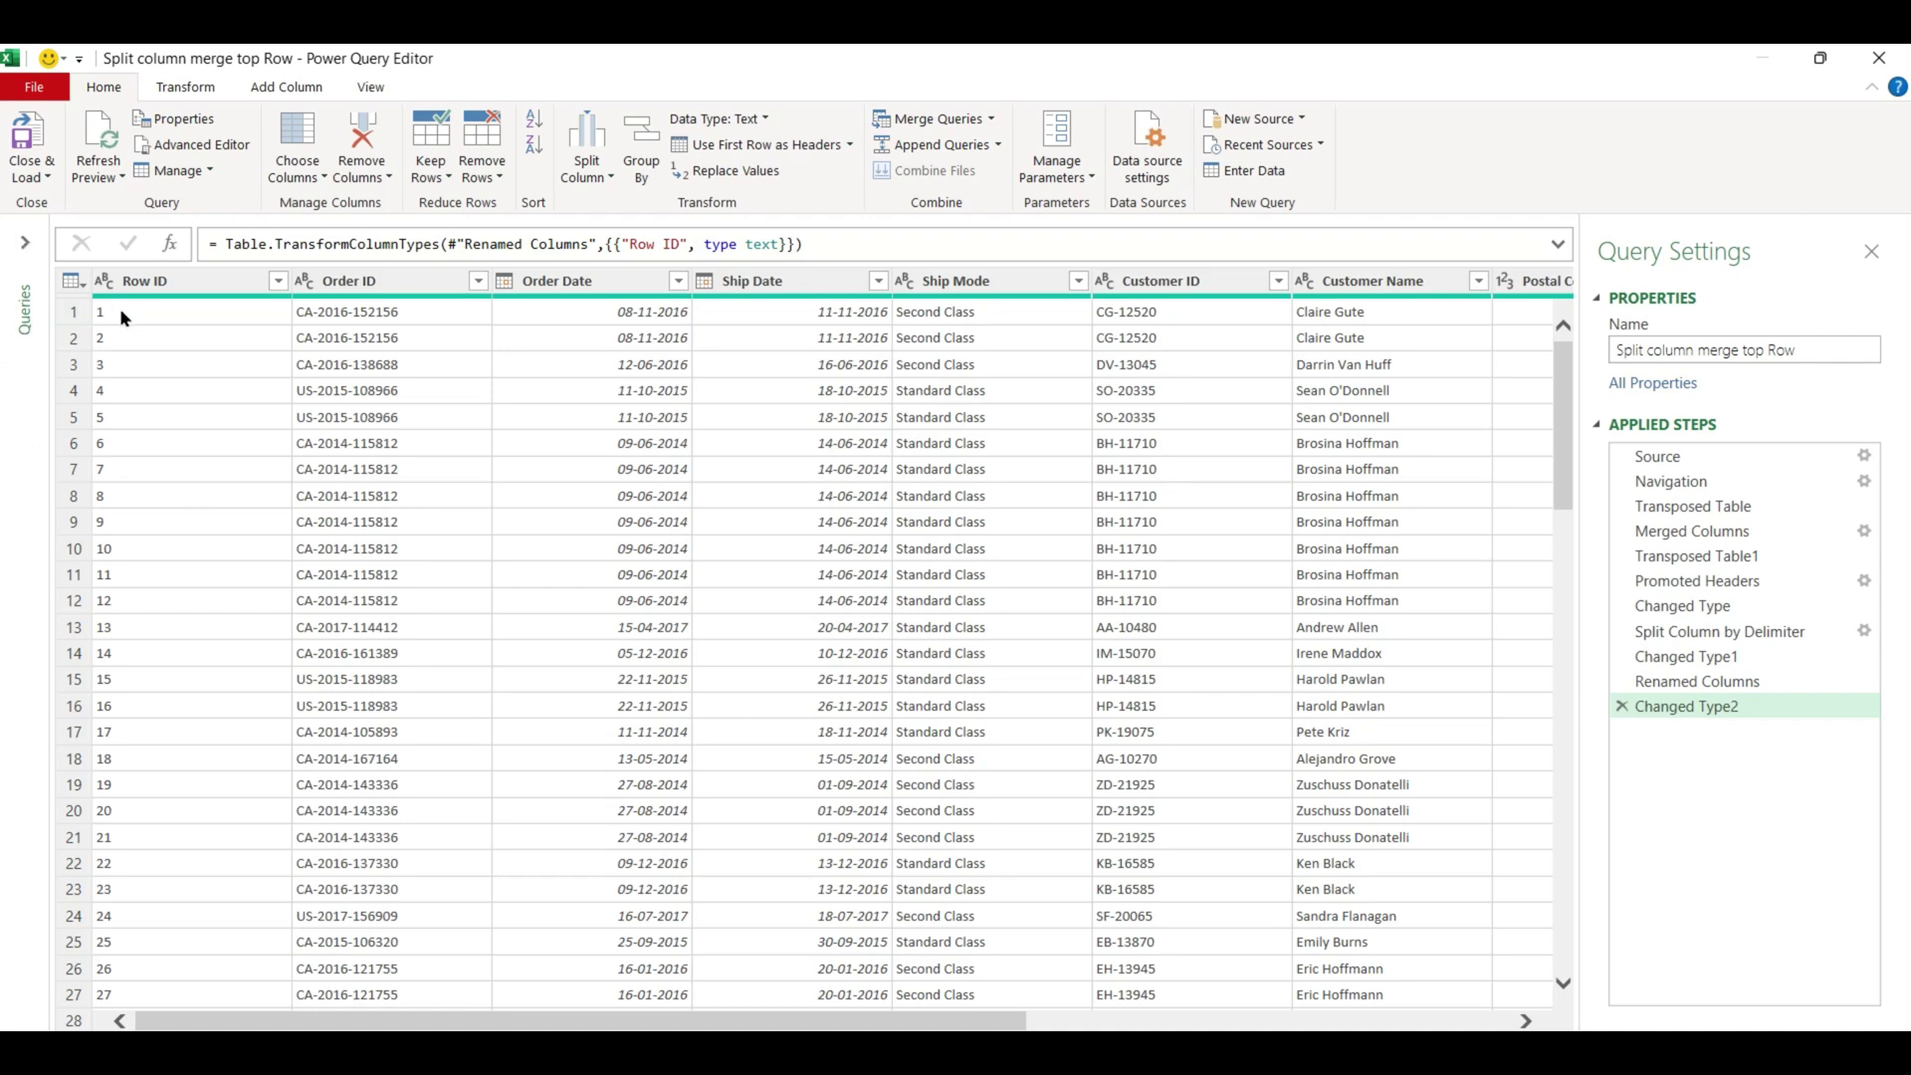
# - Close and load the query as a table in a new worksheet, and dismiss the queries list
pyautogui.click(37, 176)
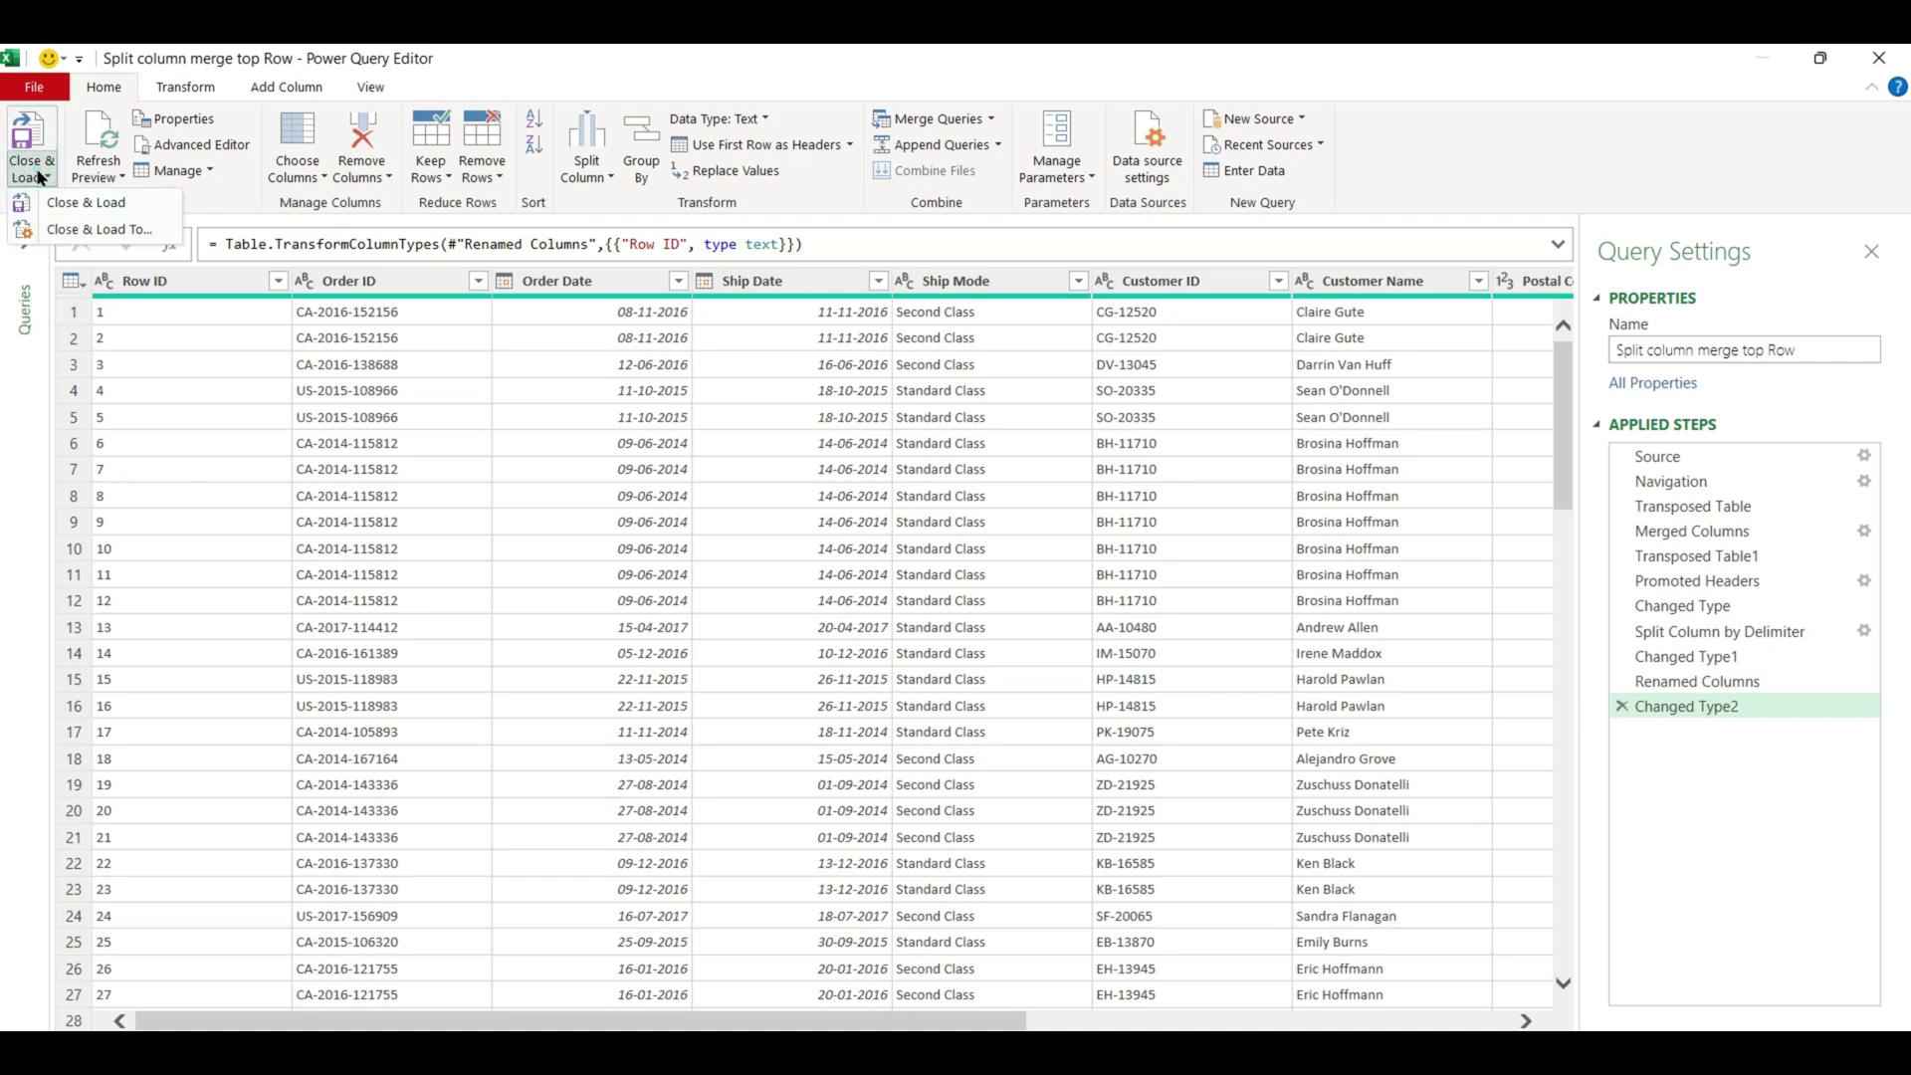
pyautogui.click(108, 231)
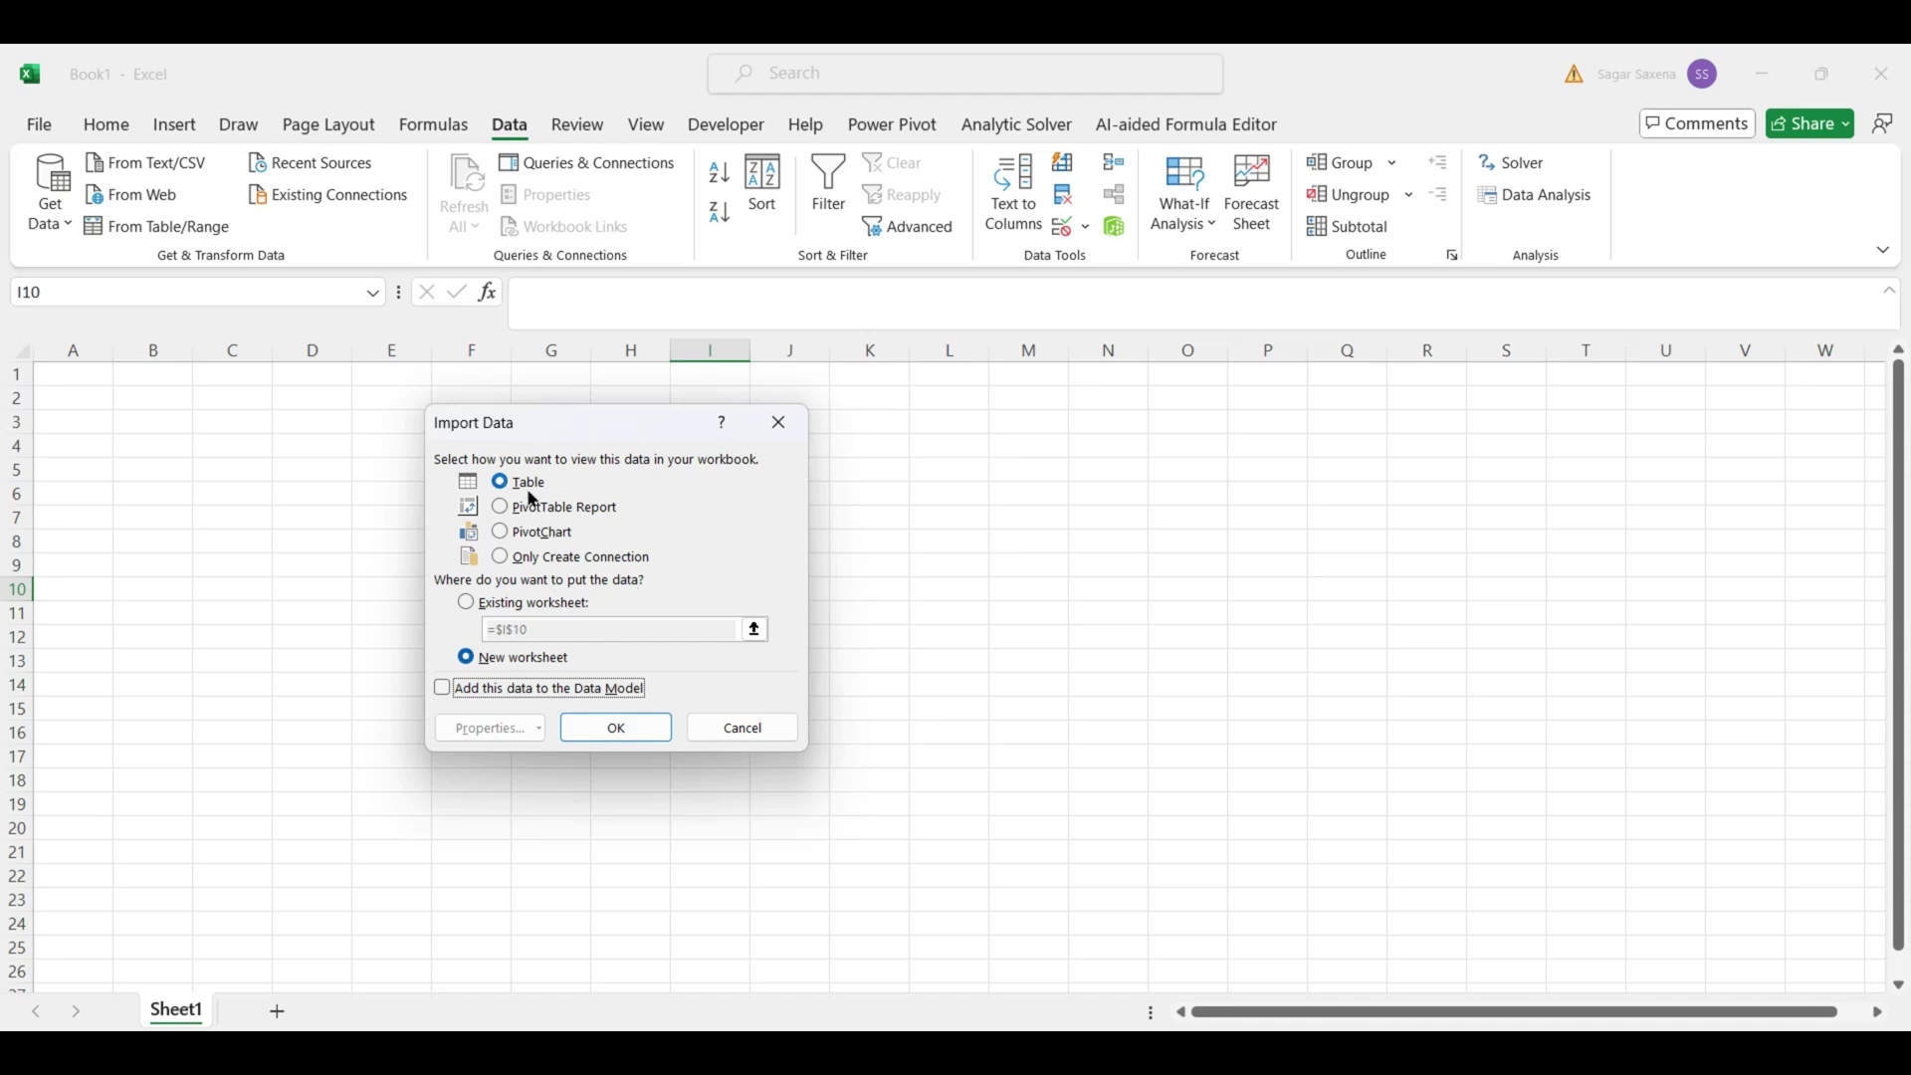
pyautogui.click(616, 732)
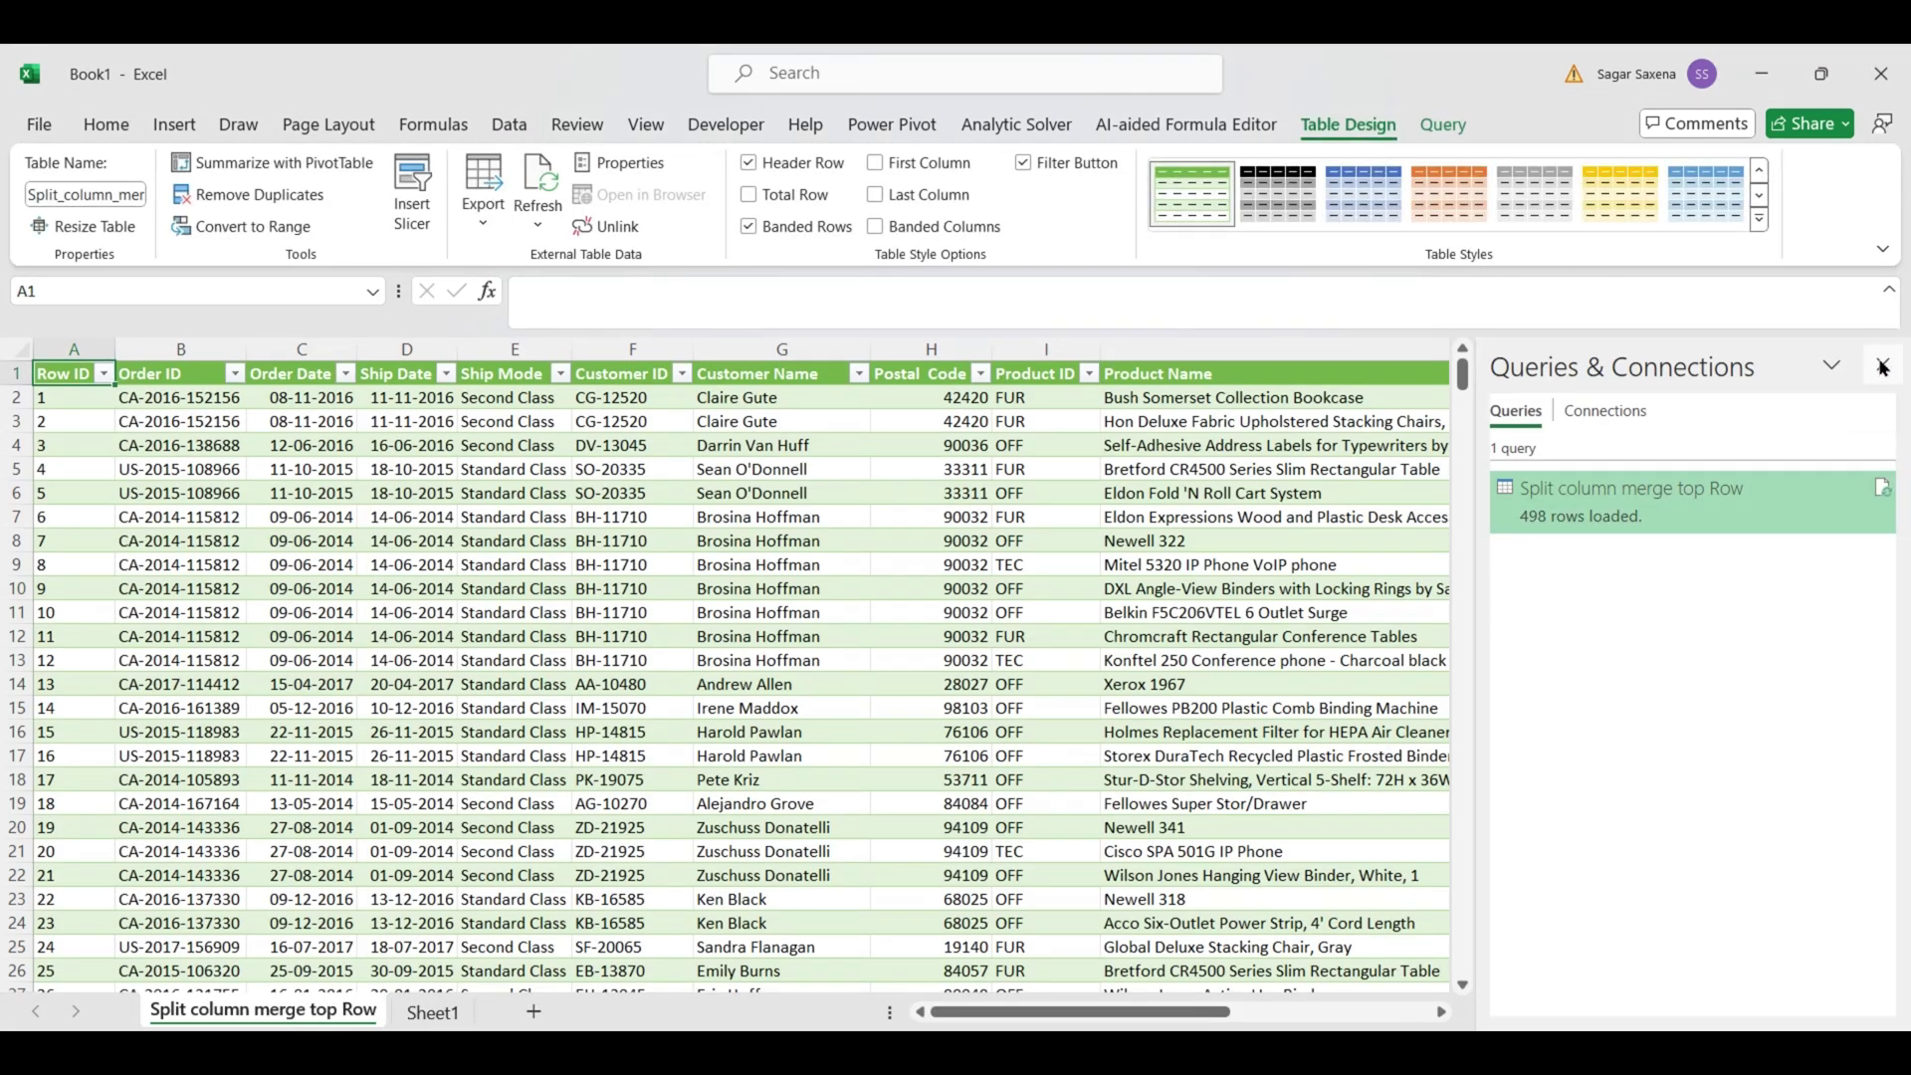
pyautogui.click(1882, 367)
# - Look through the rows of the loaded table and return to its header row
pyautogui.scroll(-14, 909, 762)
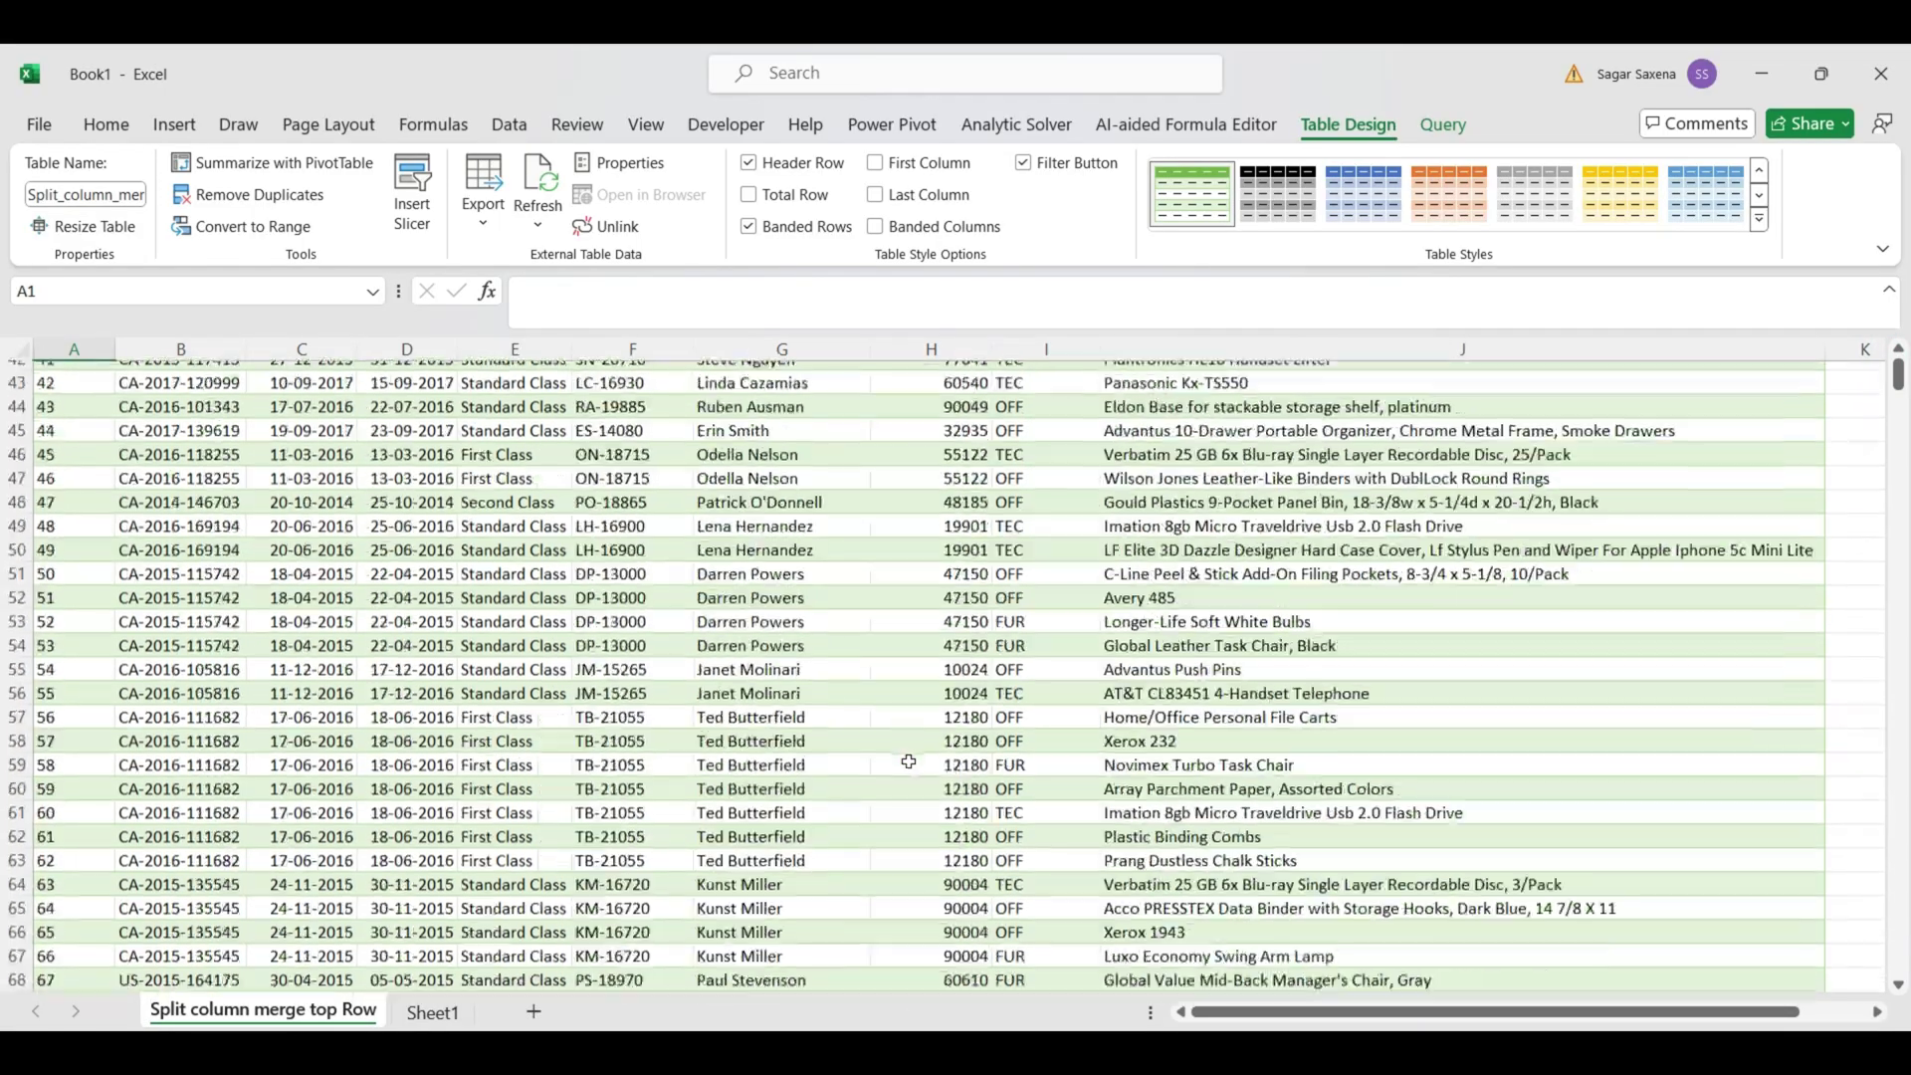
pyautogui.scroll(-20, 909, 761)
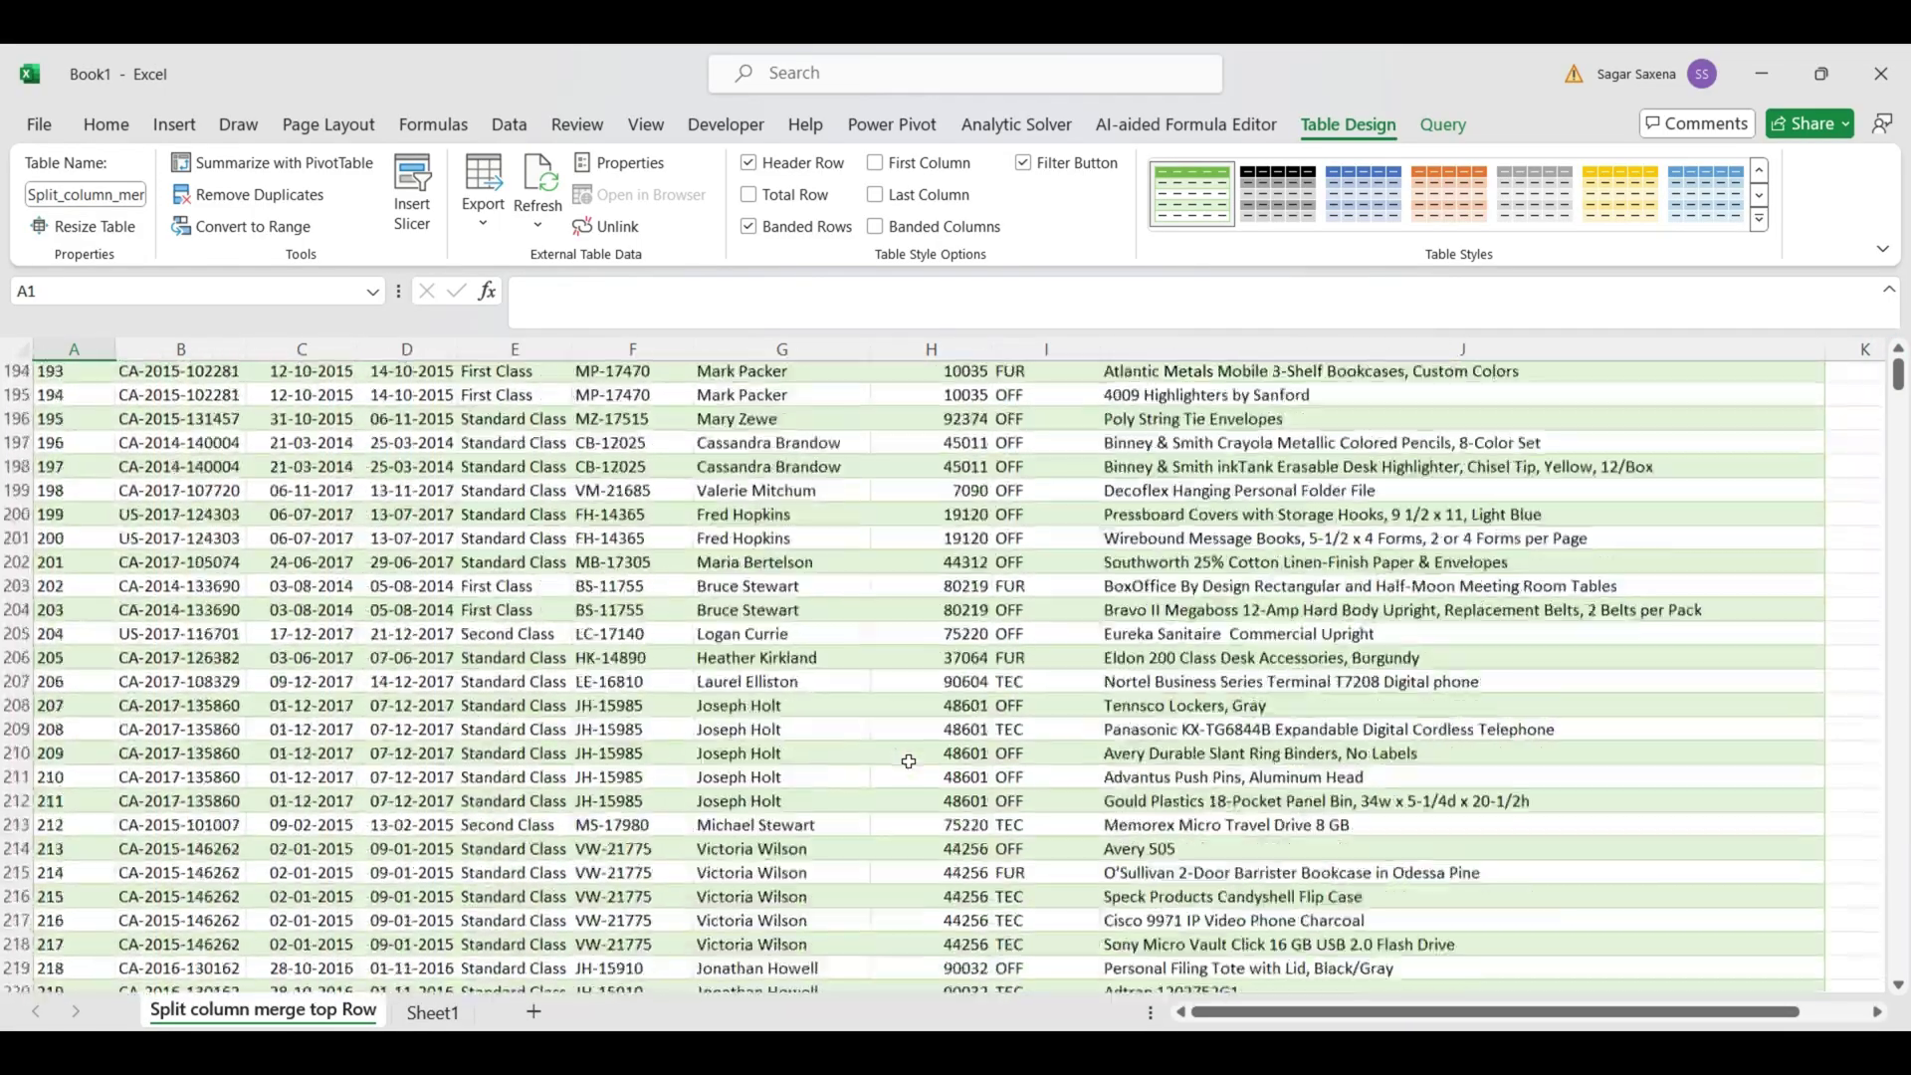
pyautogui.scroll(20, 909, 761)
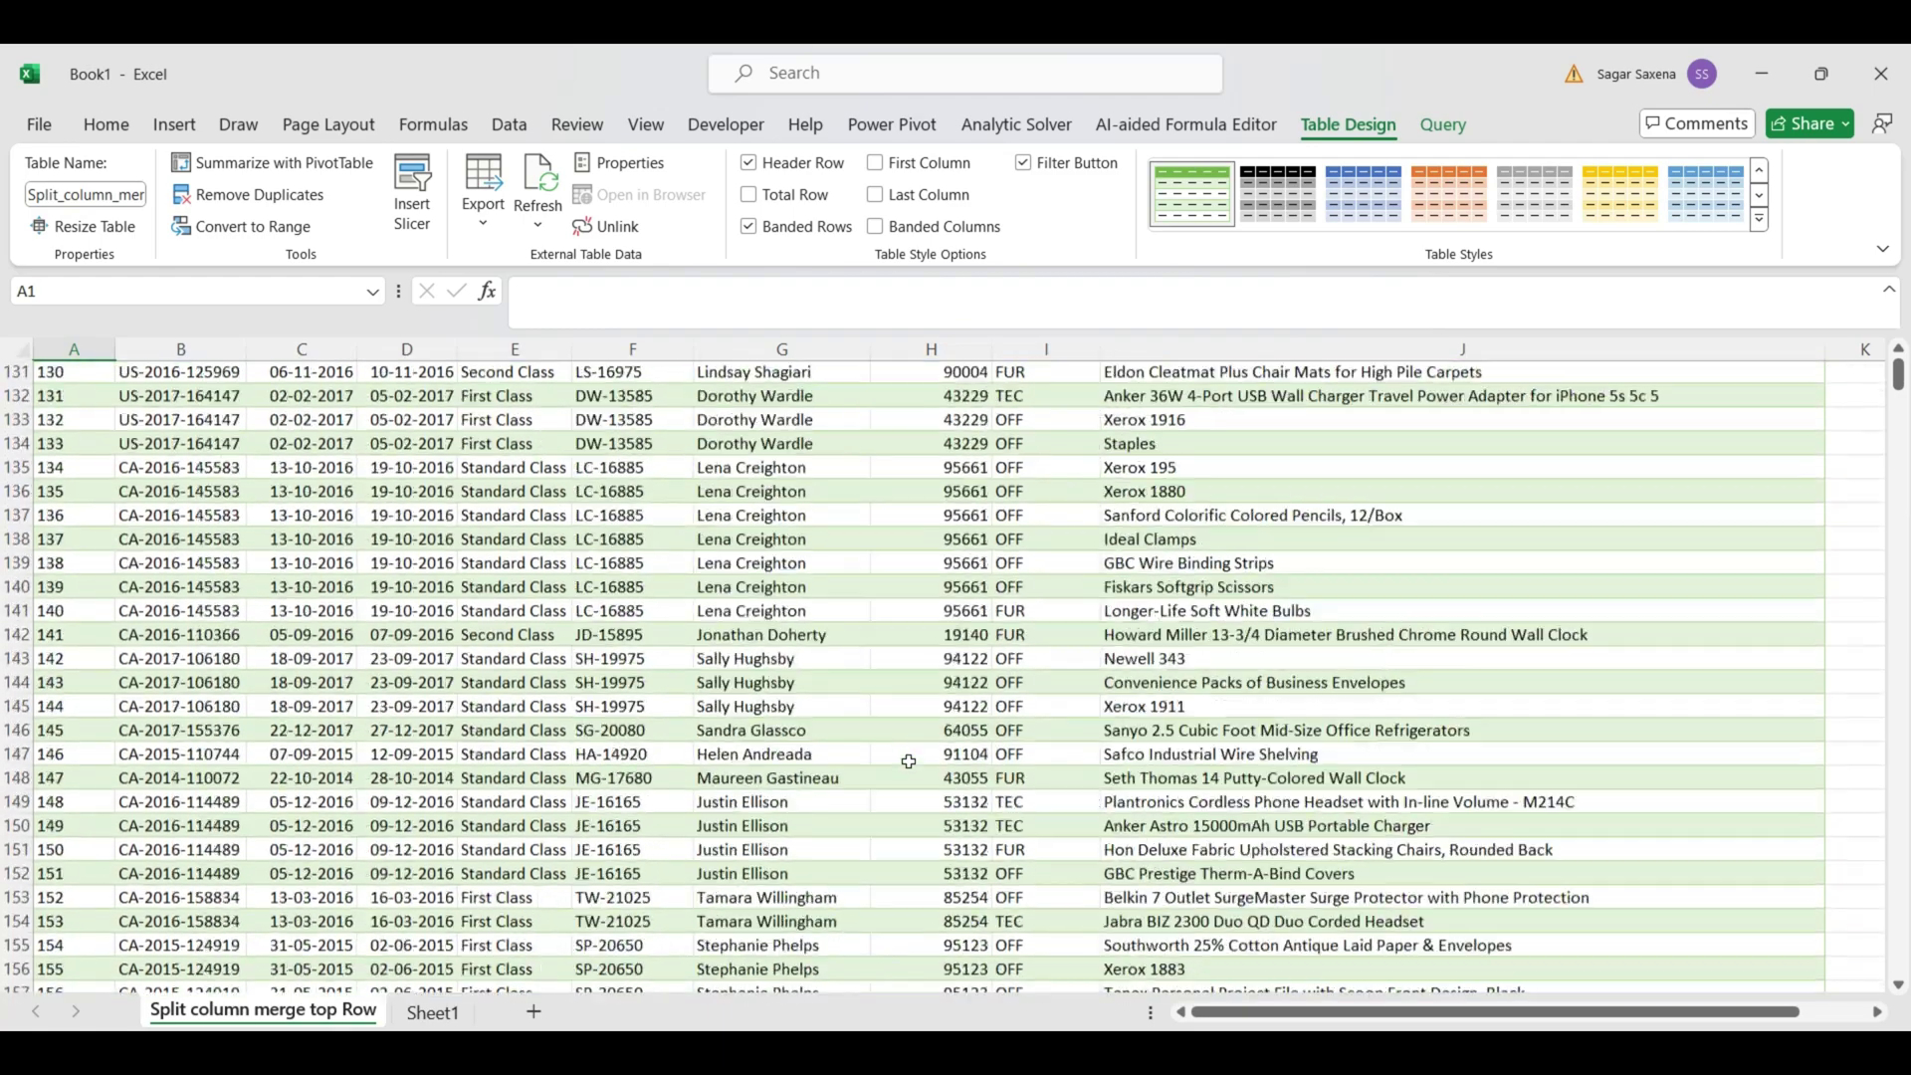
pyautogui.scroll(20, 909, 761)
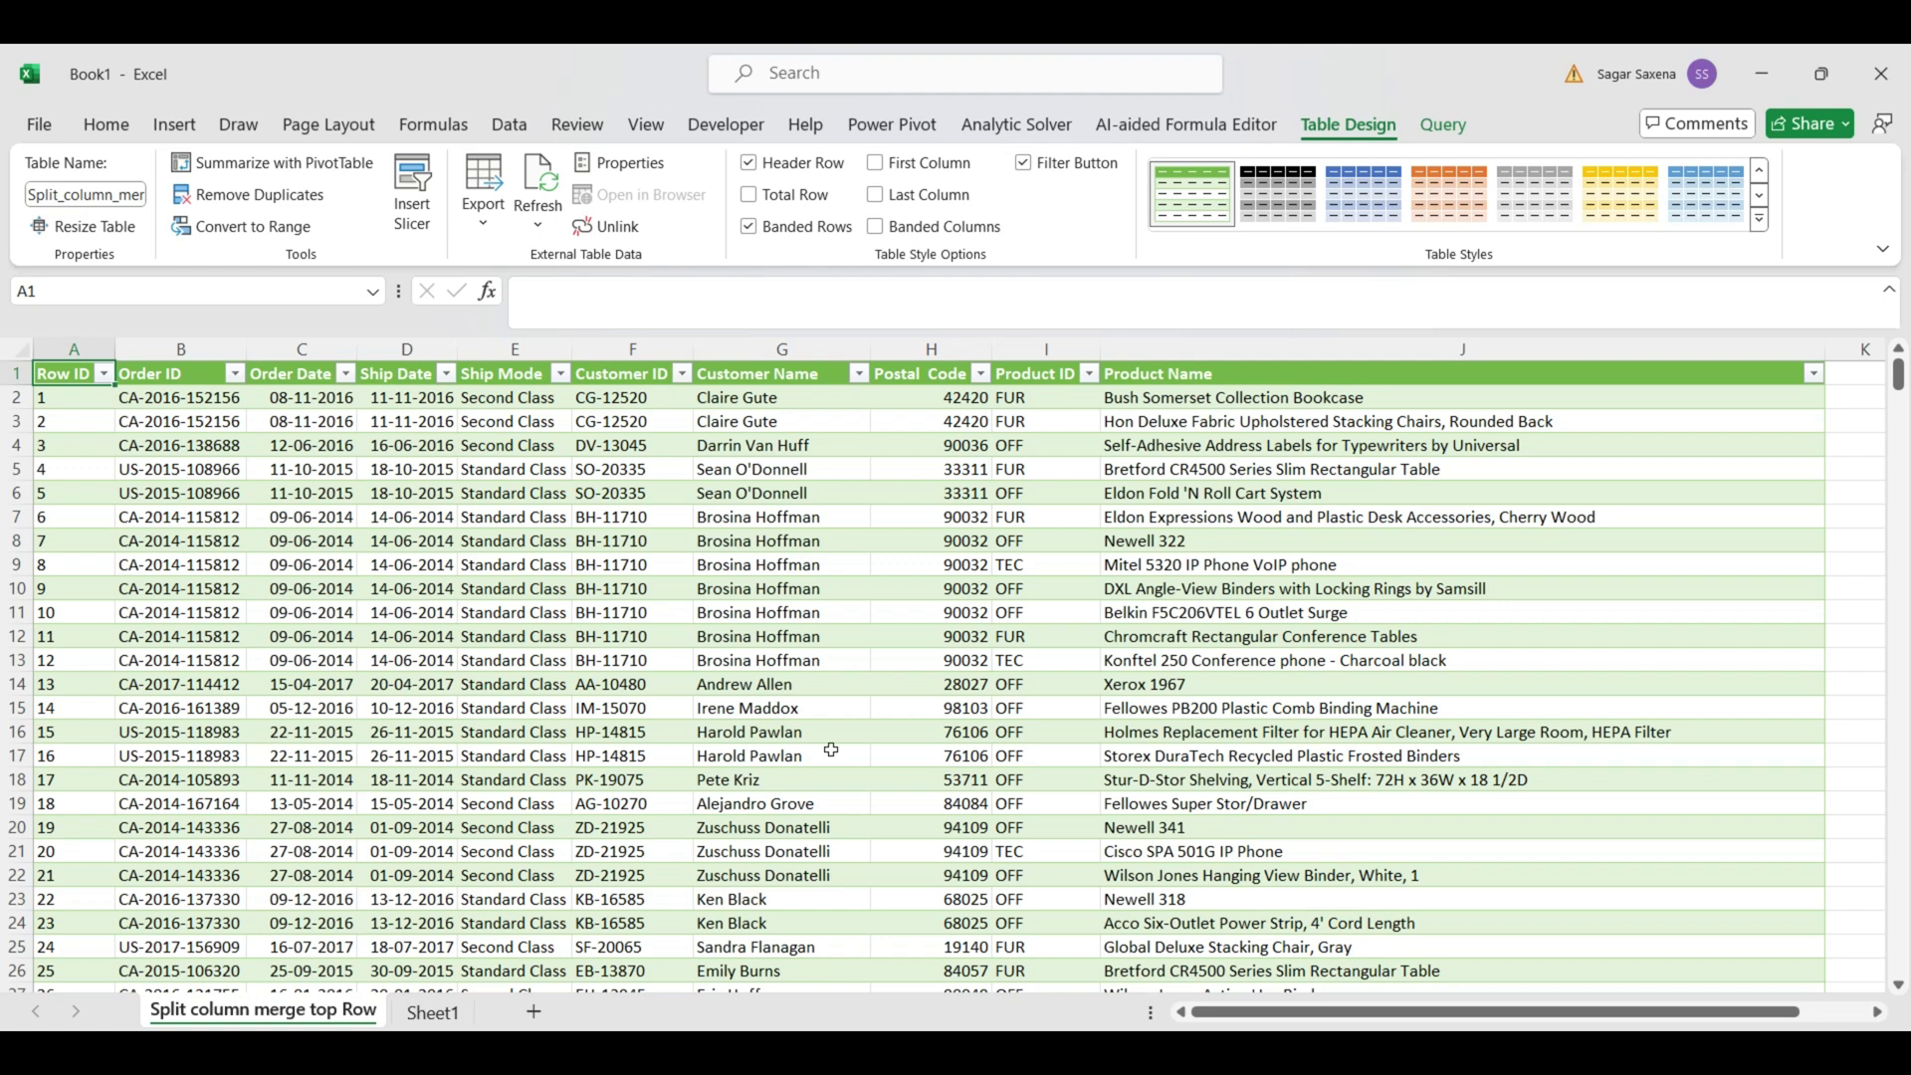
pyautogui.click(106, 124)
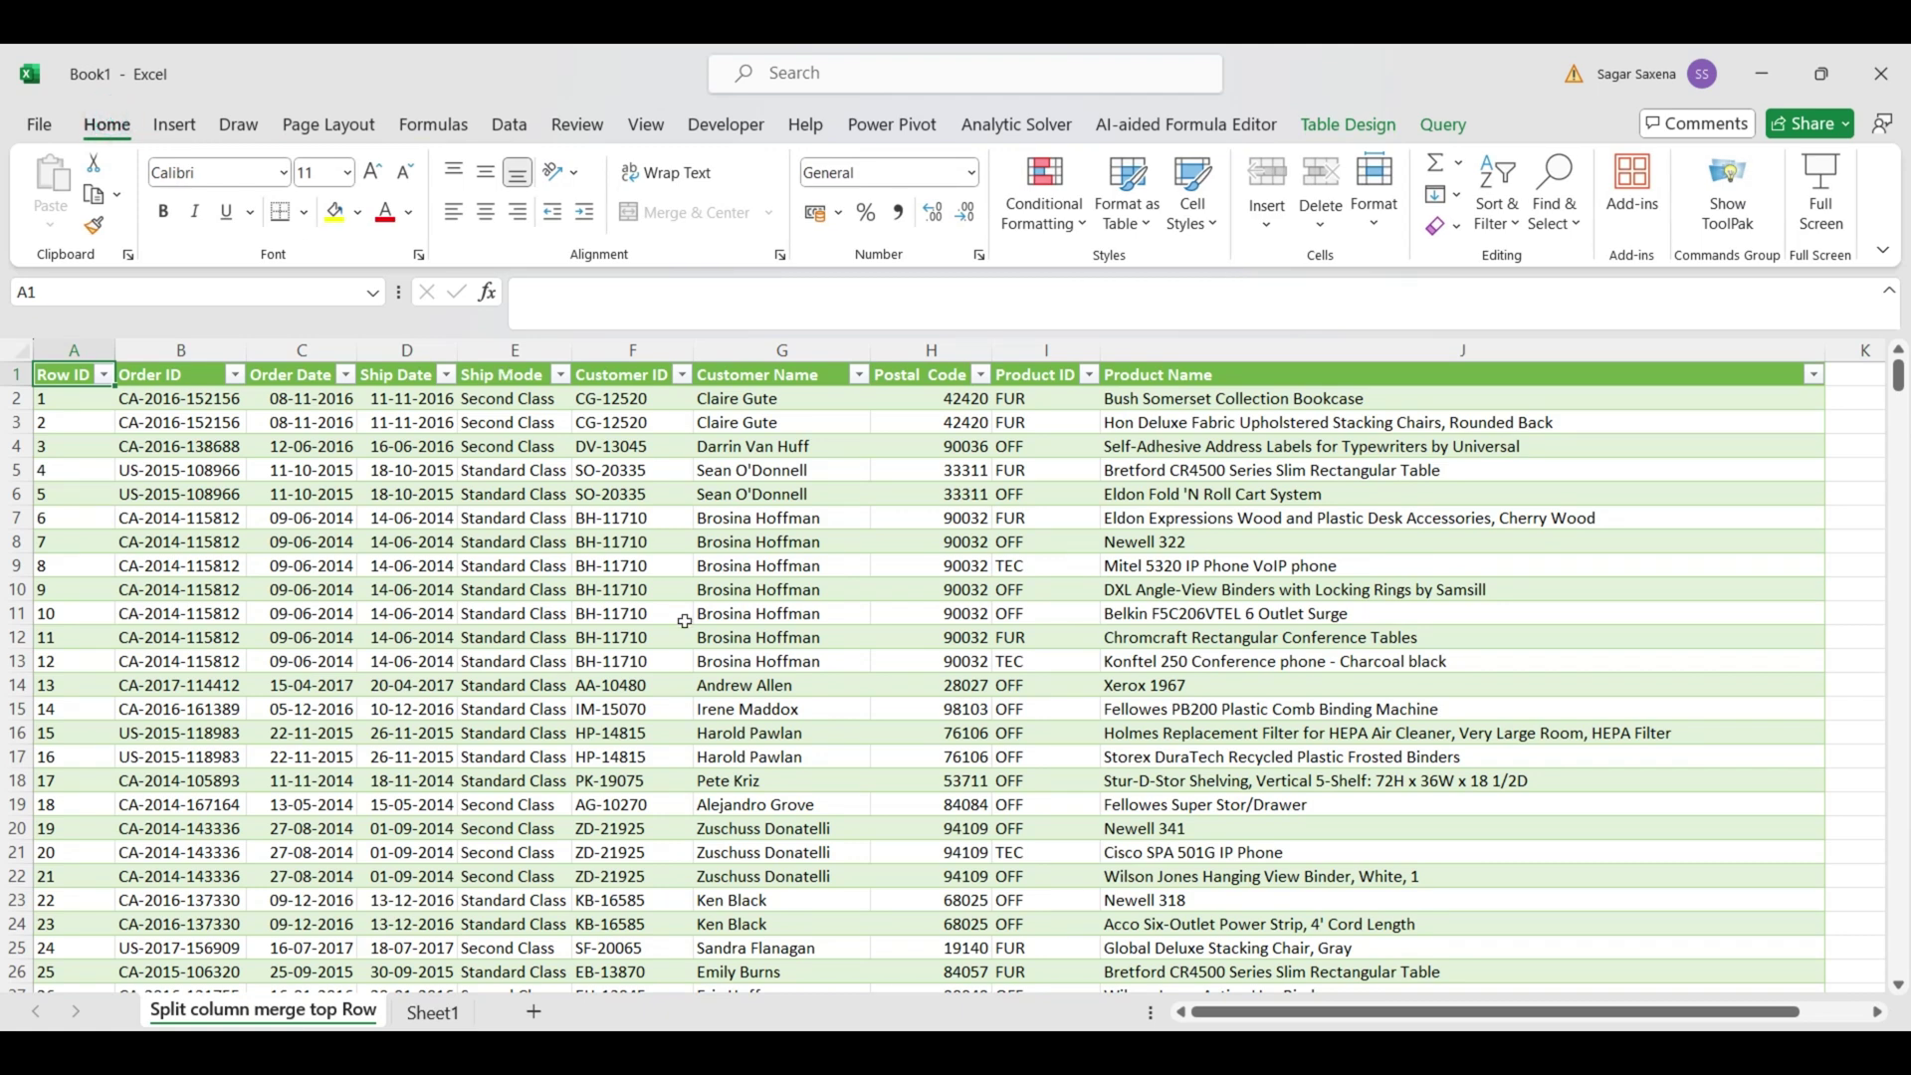